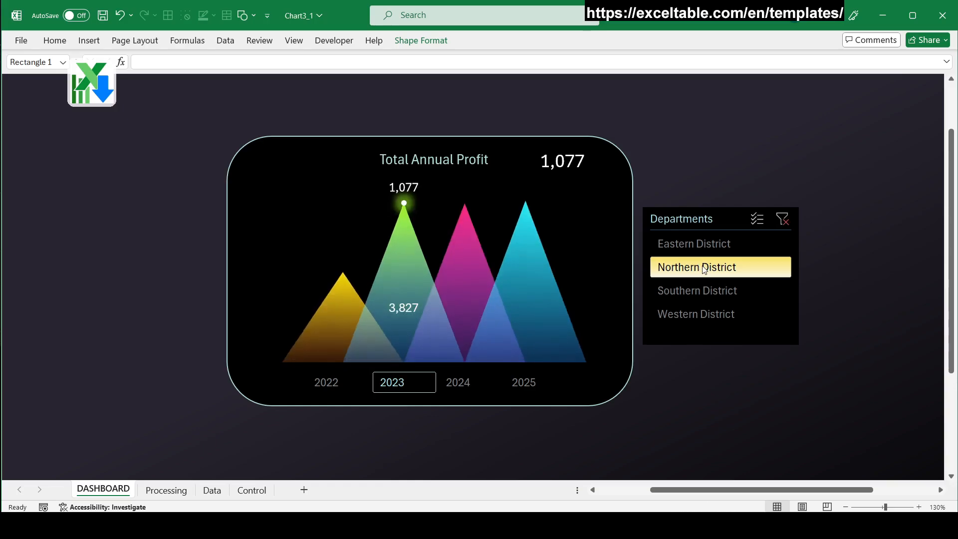
Try the dashboard's filters by switching Departments to Southern and Western District and selecting different combinations of years
click(697, 289)
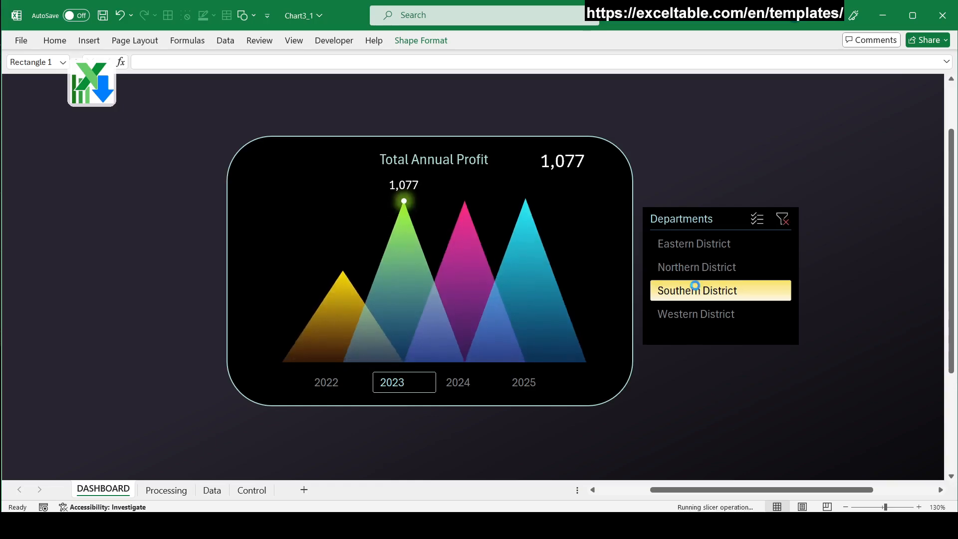
click(696, 313)
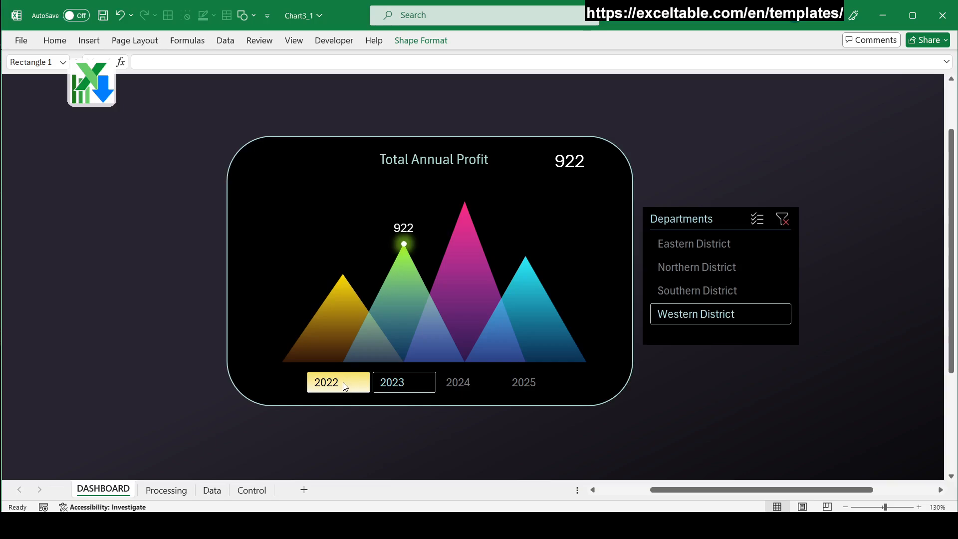
drag(343, 382, 539, 384)
ctrl+click(476, 386)
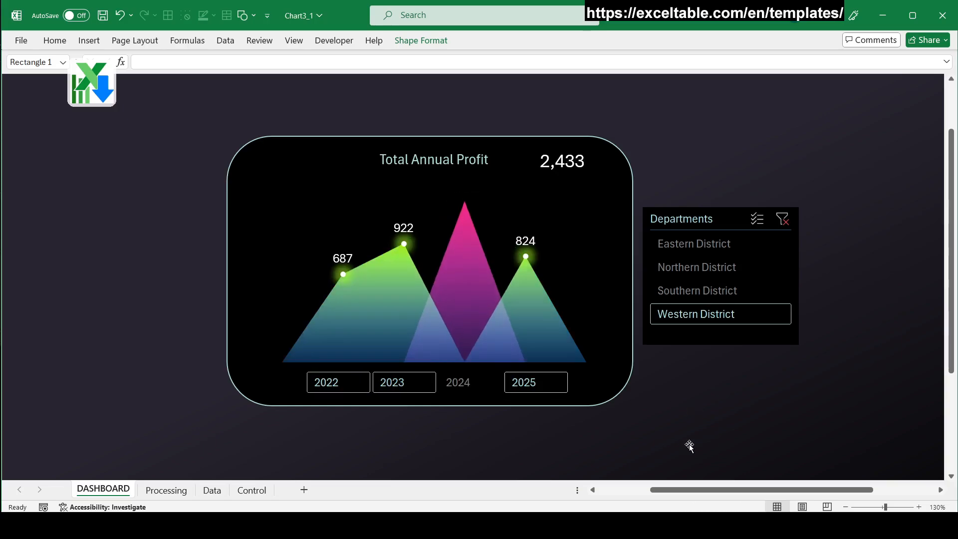
click(542, 384)
click(417, 383)
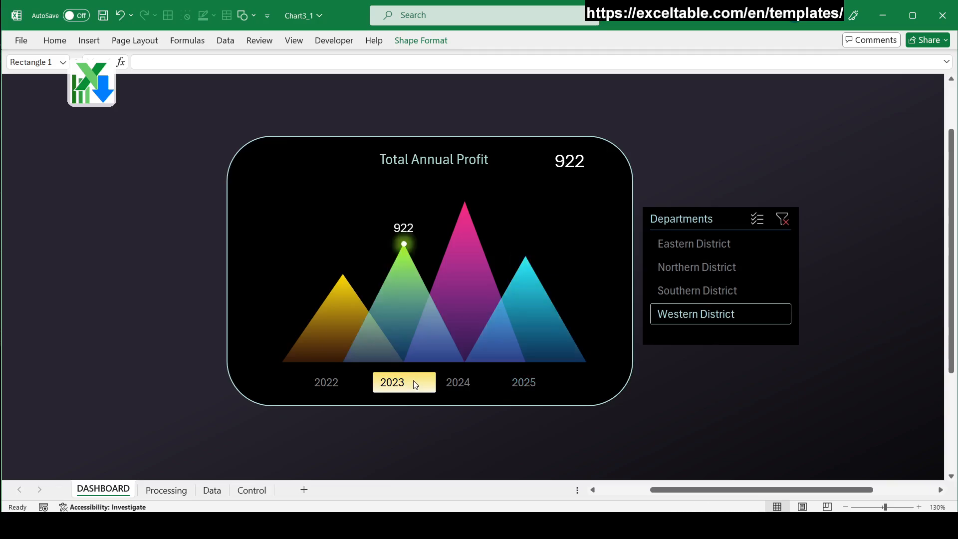
click(541, 379)
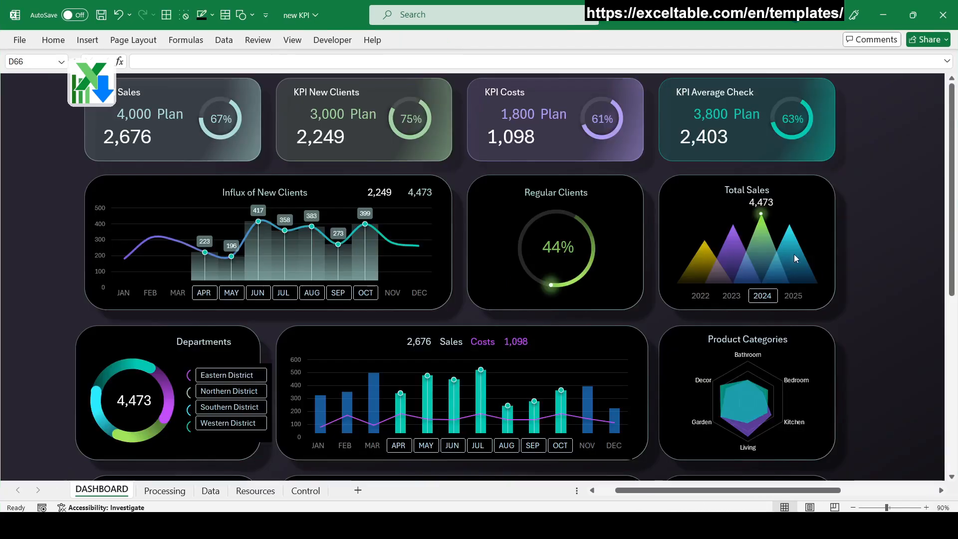
In the new KPI workbook, view the Total Sales chart for 2023, 2022, 2025 and 2024
click(719, 296)
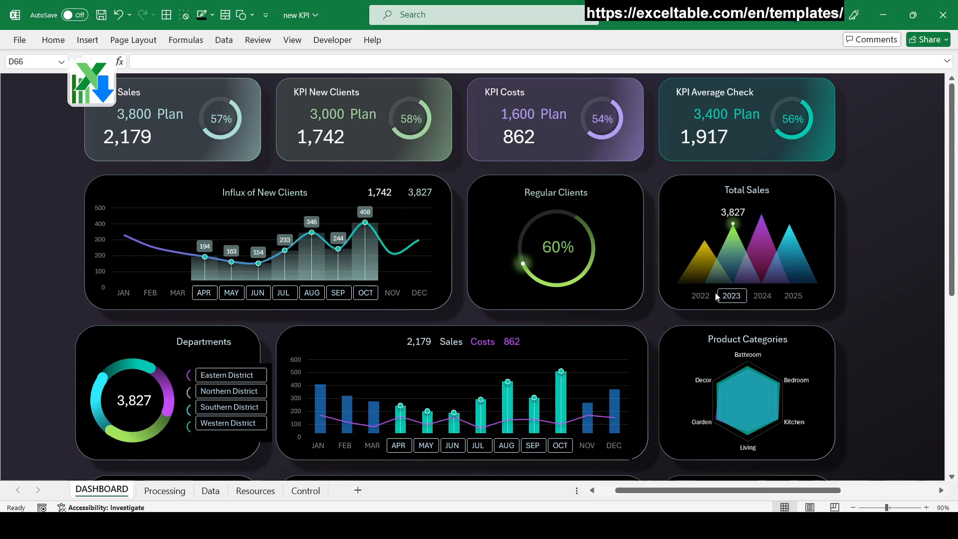
click(700, 296)
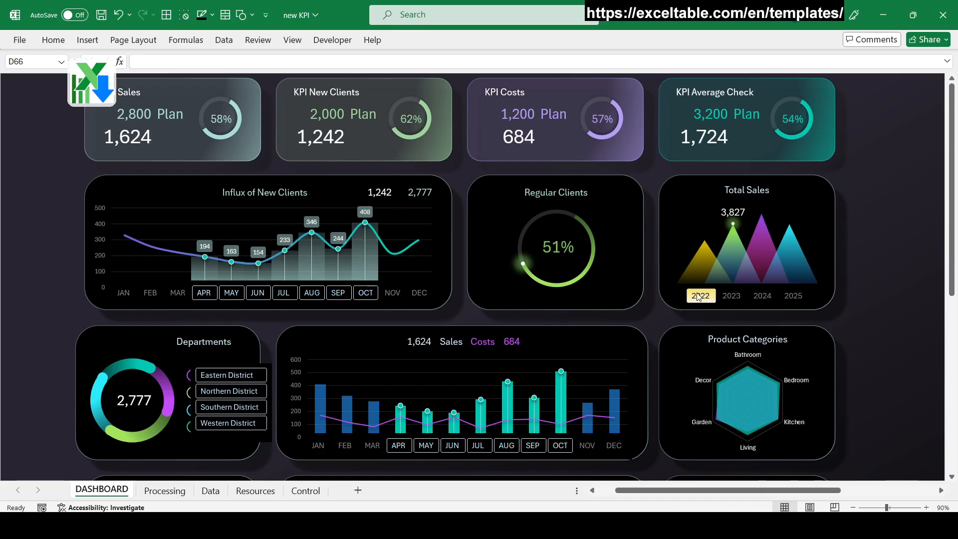
click(794, 296)
click(762, 296)
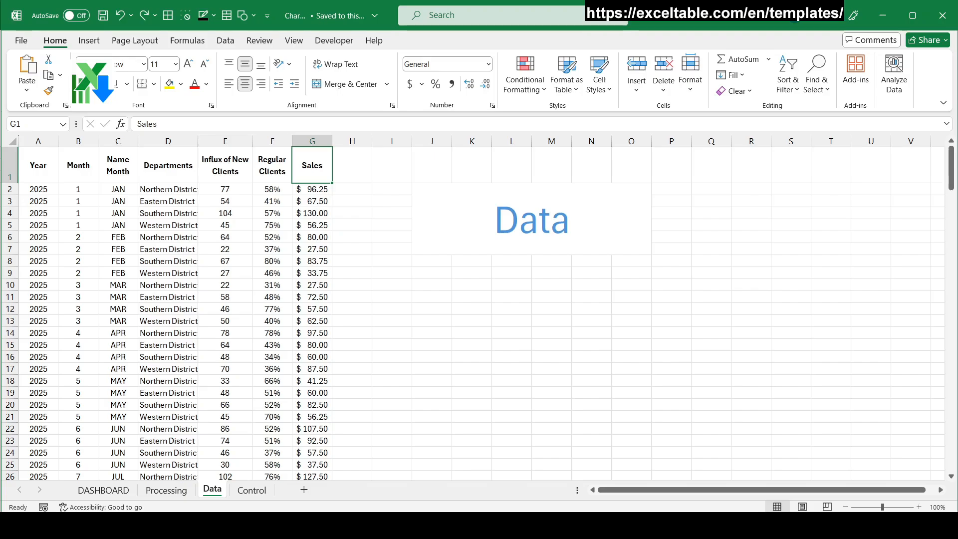
Name the whole data table A1:G193 on the Data sheet mydata
click(52, 160)
key(ctrl+shift+Right)
key(ctrl+shift+Down)
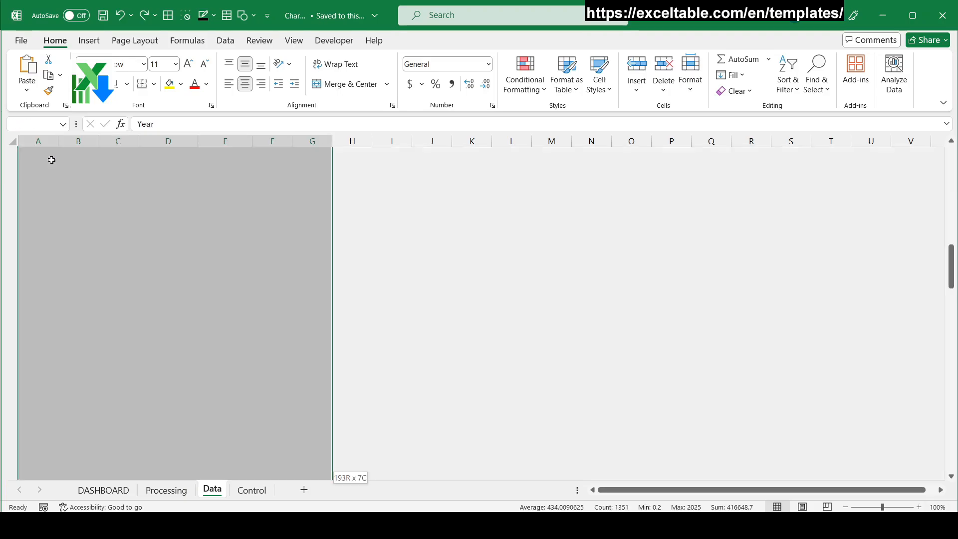
text(my)
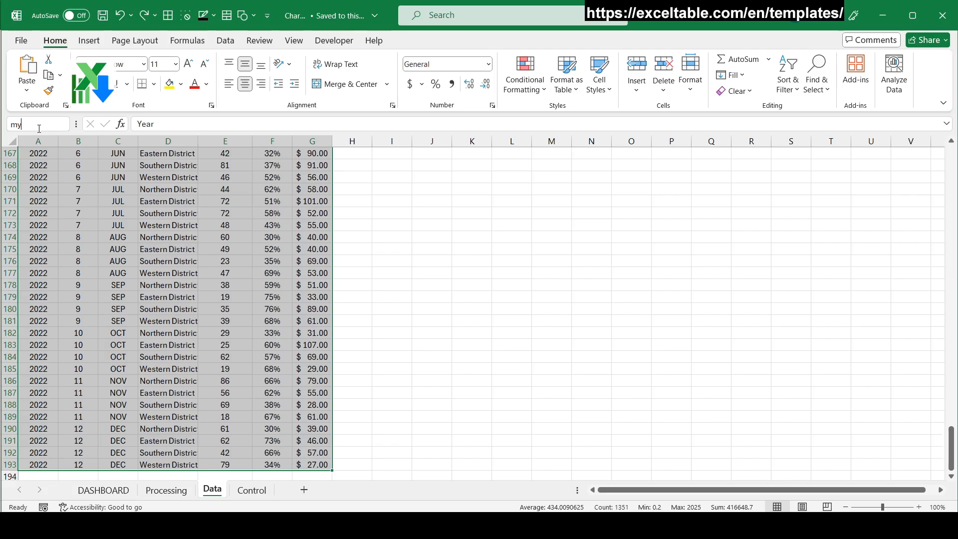
text(data)
key(Return)
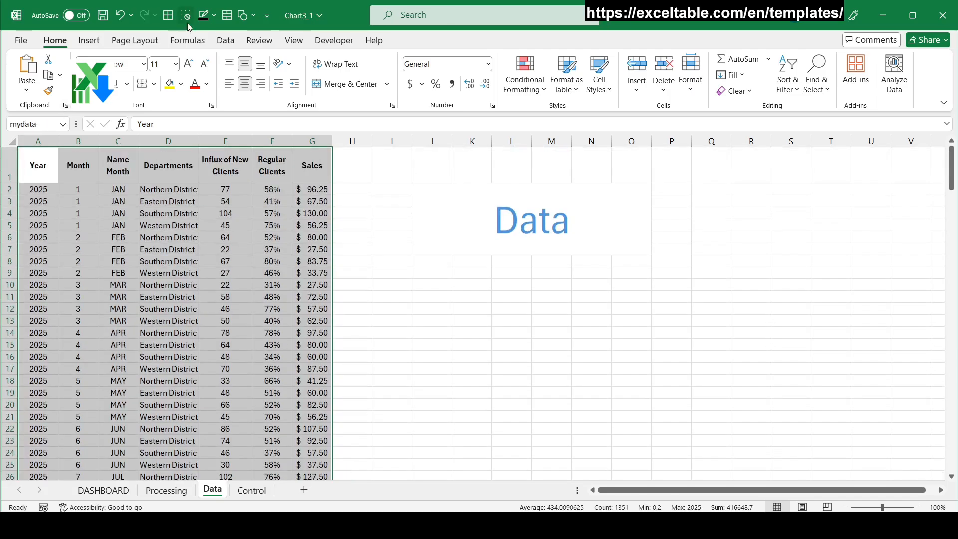
Check in the Name Manager which range the name mydata refers to
click(188, 40)
click(367, 77)
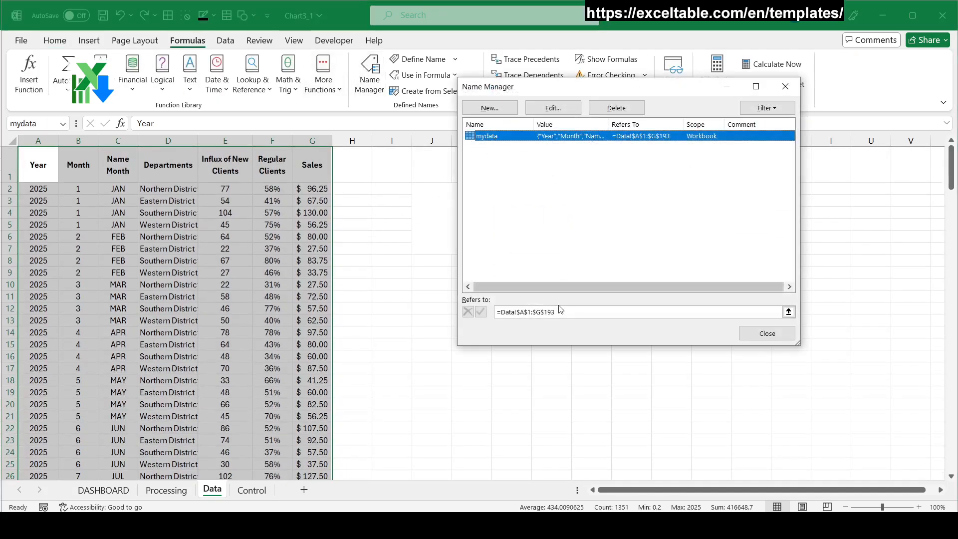
click(569, 311)
click(747, 338)
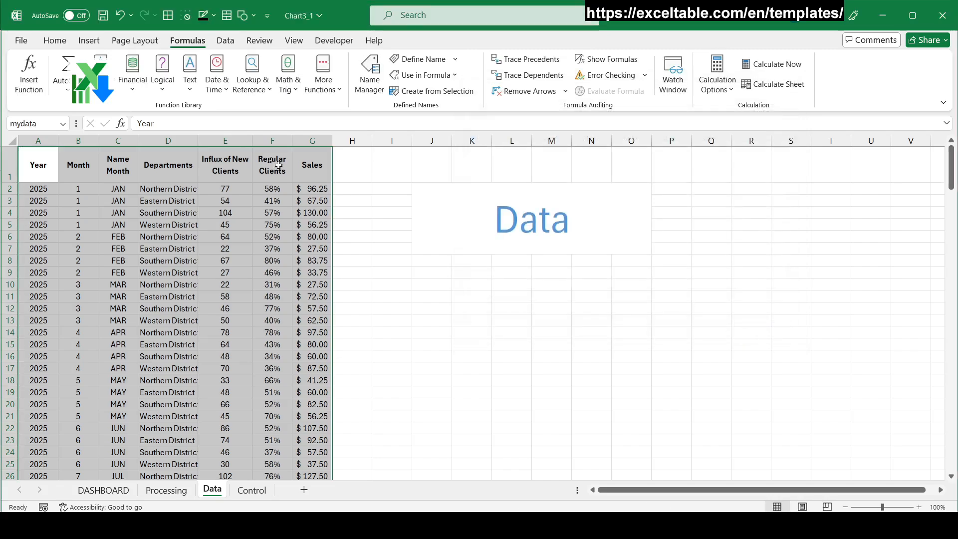
Insert a PivotTable from mydata at cell A3 of the Control sheet, with Year as rows and Sum of Sales as values
click(88, 40)
click(28, 65)
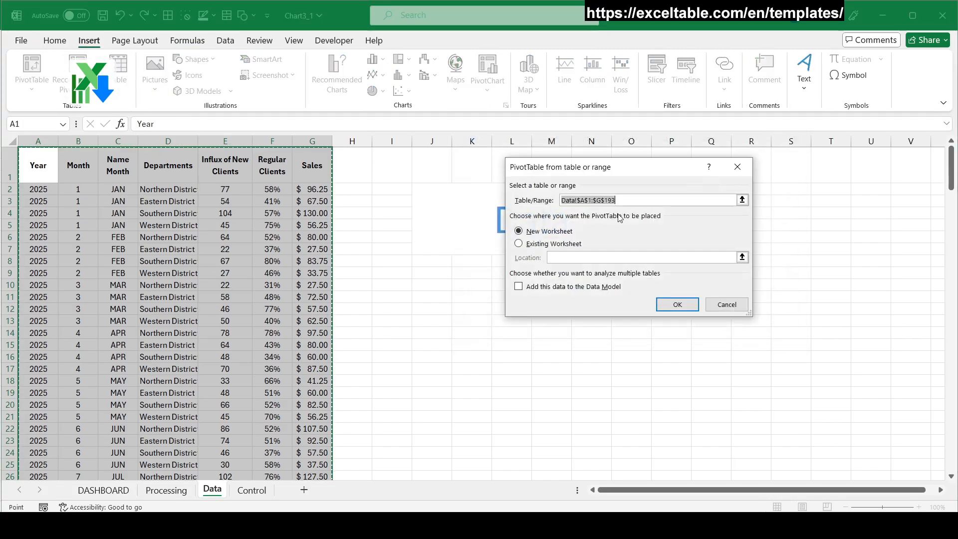
text(mydata)
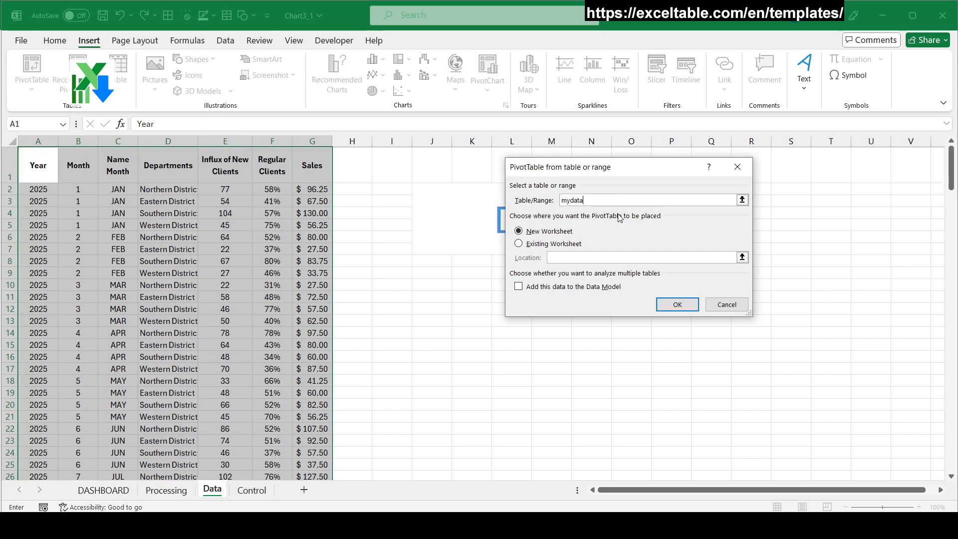
click(555, 244)
click(742, 257)
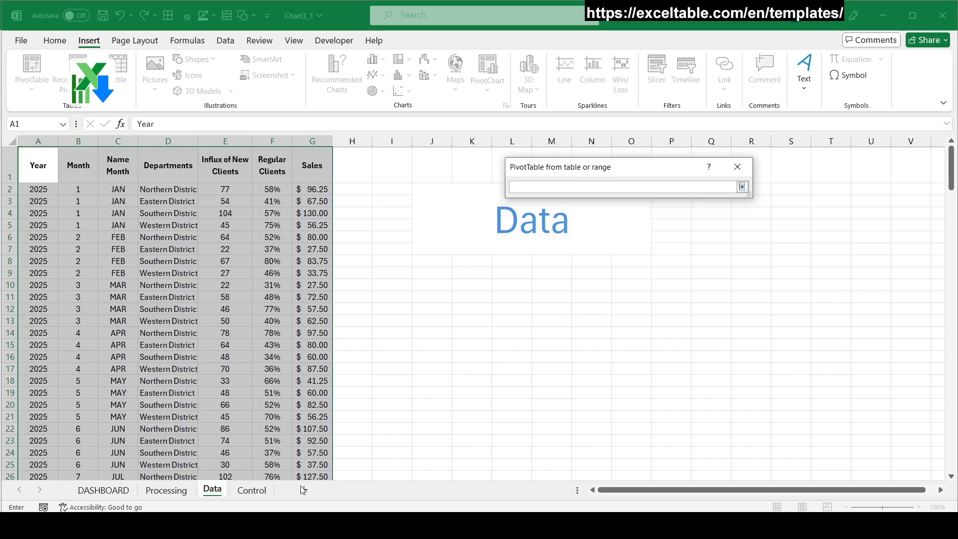
click(250, 490)
click(30, 177)
key(Return)
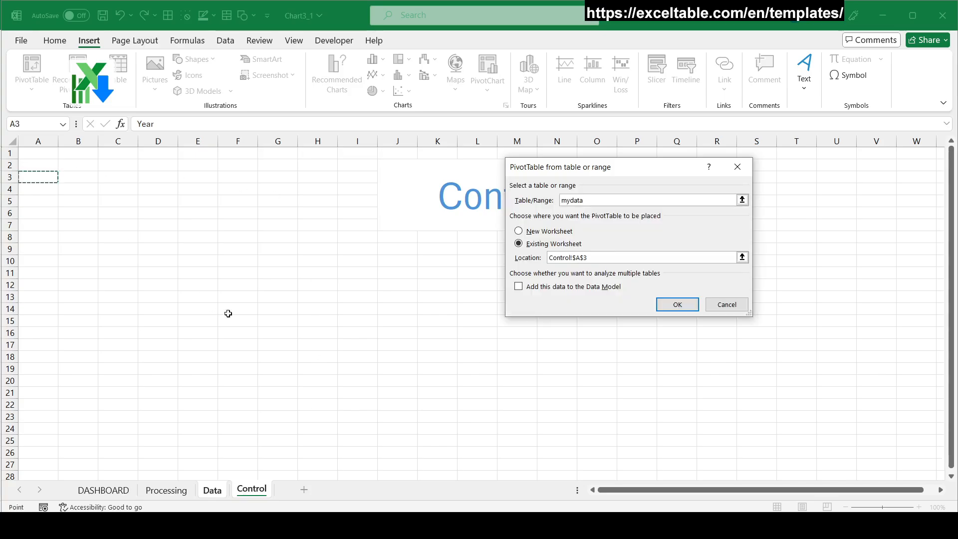
click(675, 305)
drag(768, 221, 778, 433)
drag(769, 302, 926, 451)
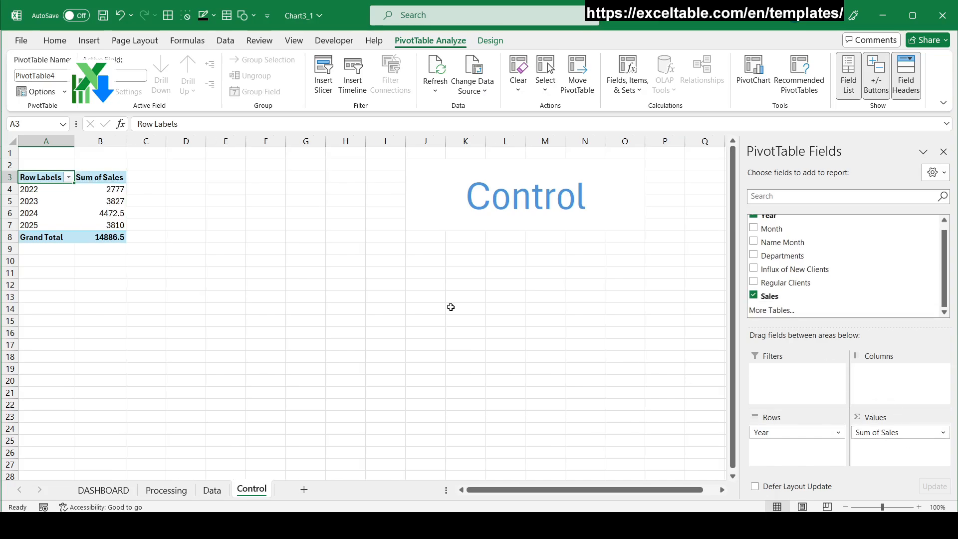
Enter the title Total Annual Profit in cell A1 of the Processing sheet
click(166, 490)
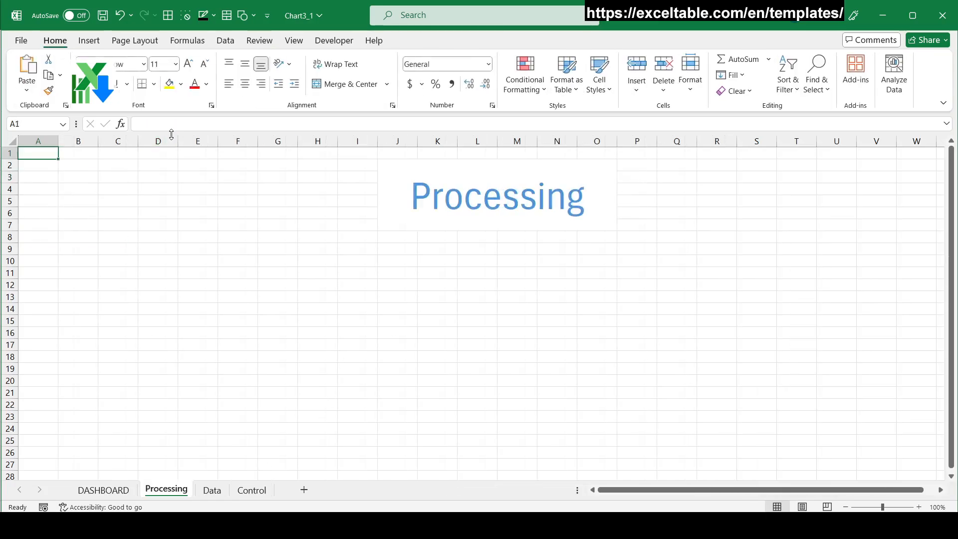
text(Total Annual Profit)
key(Tab)
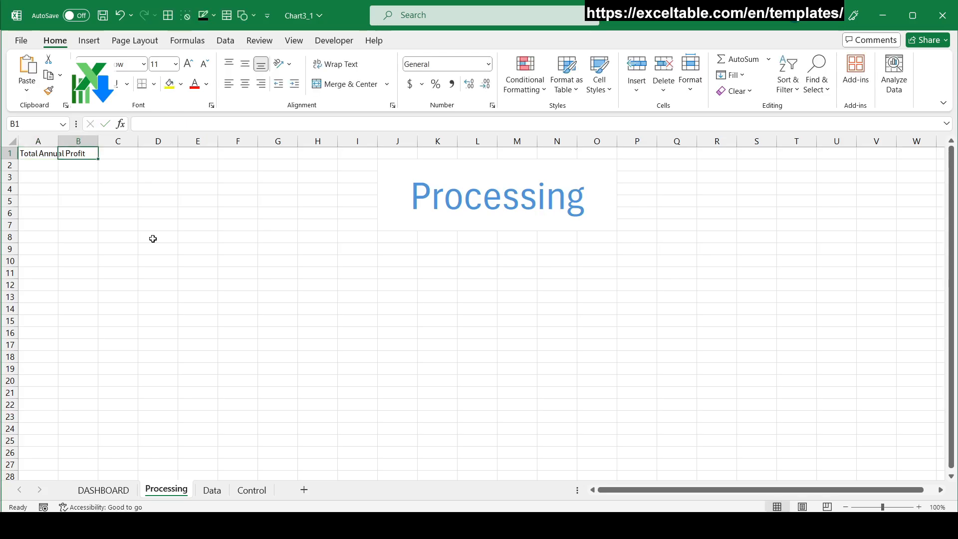
Copy the Year header from the Data sheet into cell A2 of the Processing sheet
click(73, 168)
click(42, 168)
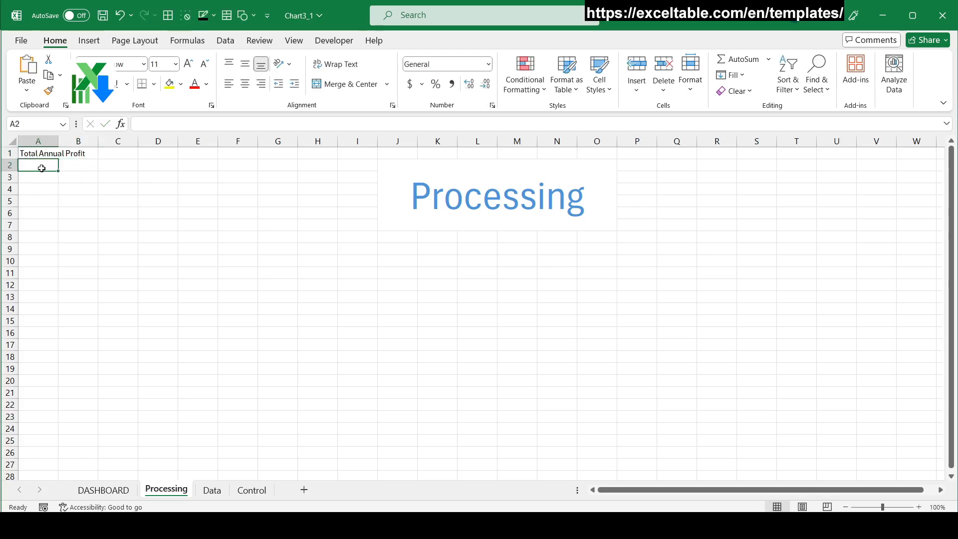
click(258, 491)
click(213, 491)
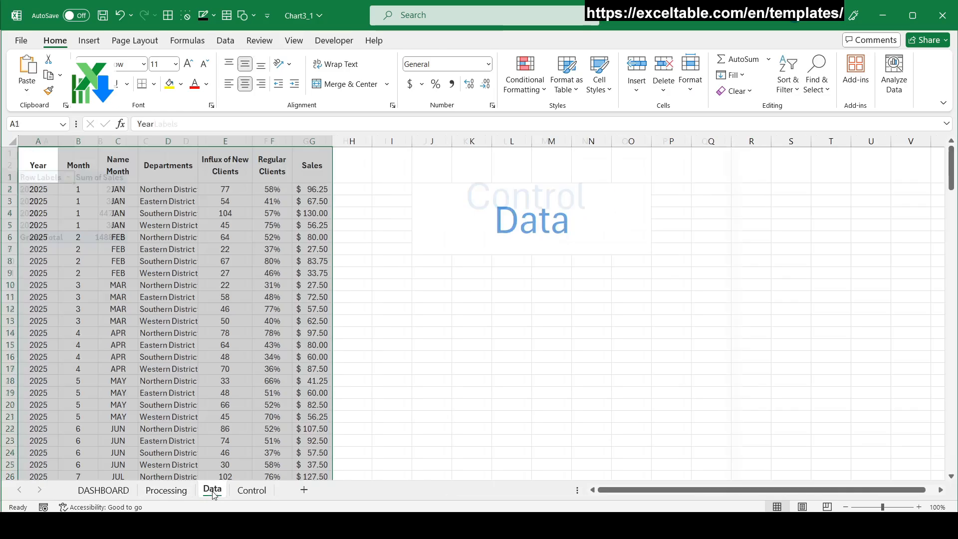
key(ctrl+c)
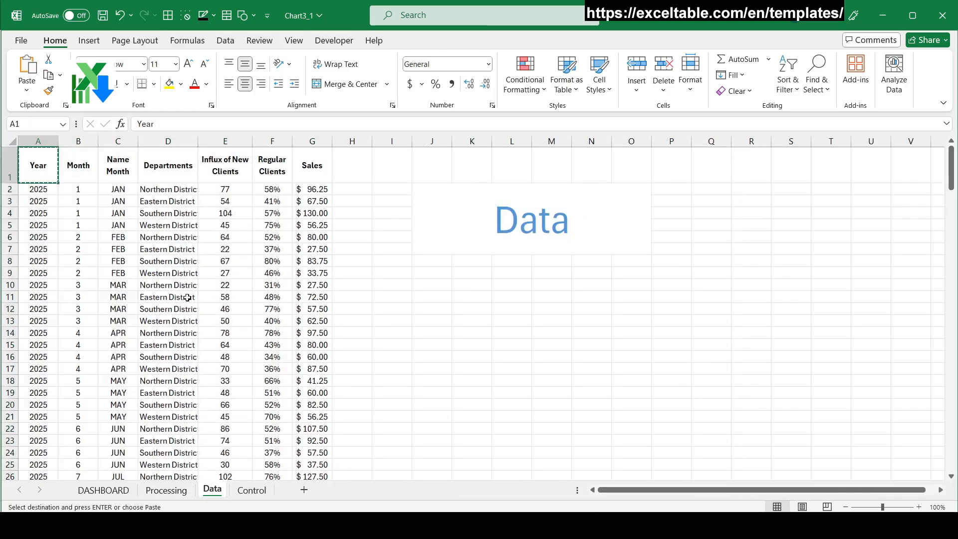
click(167, 490)
key(ctrl+v)
Copy the Sales header from the Data sheet into cell B2 of the Processing sheet
click(250, 491)
click(213, 491)
click(312, 142)
click(313, 166)
key(ctrl+c)
click(166, 490)
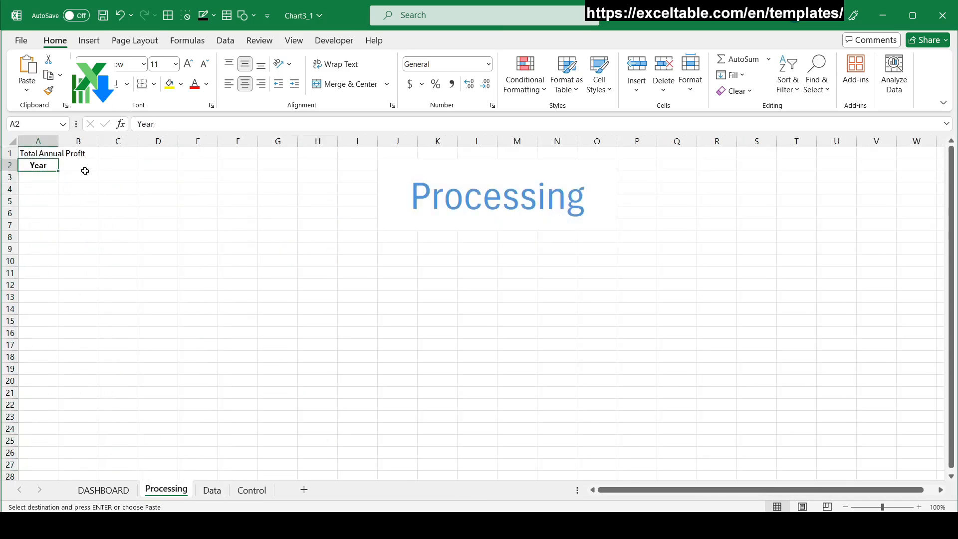
key(Right)
key(ctrl+v)
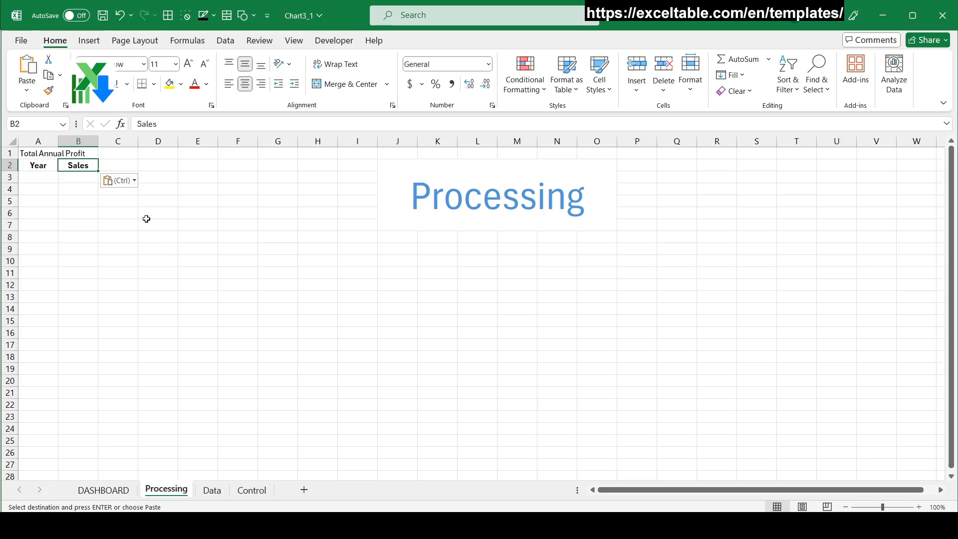
Link cell A3 to the first year in the Control PivotTable and fill the formula down to A6
click(30, 177)
text(=)
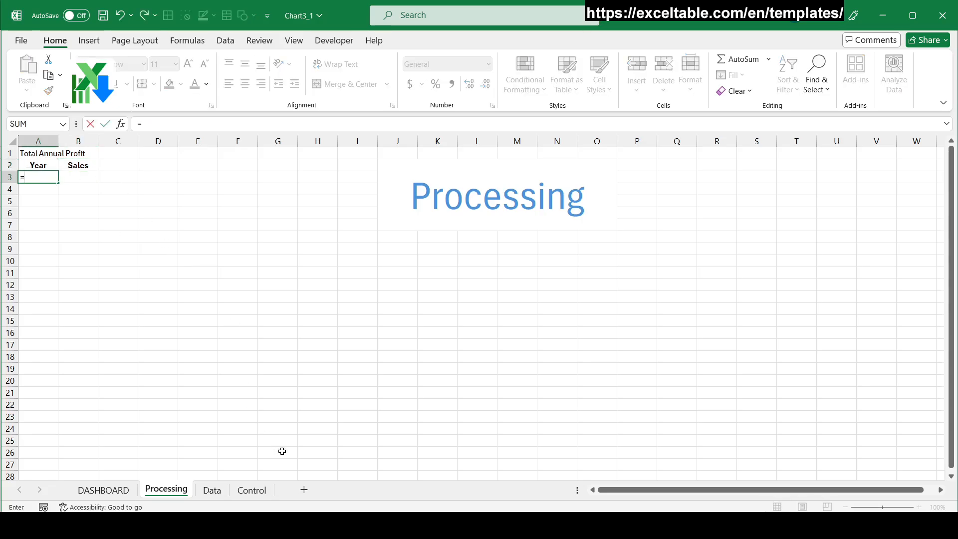
click(252, 490)
click(55, 190)
key(Return)
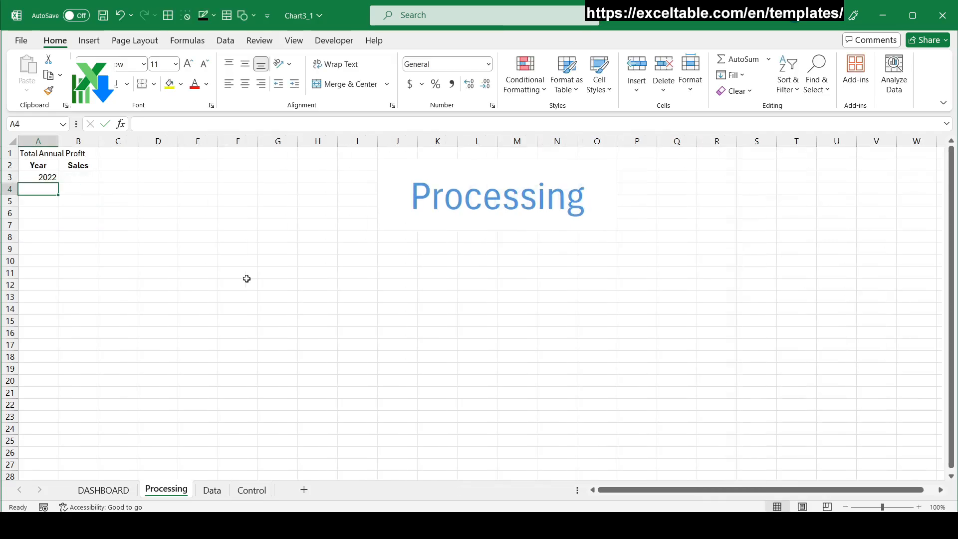
key(Up)
drag(59, 183, 63, 216)
Link cell B3 to the 2022 sales value in the Control sheet's PivotTable
click(81, 178)
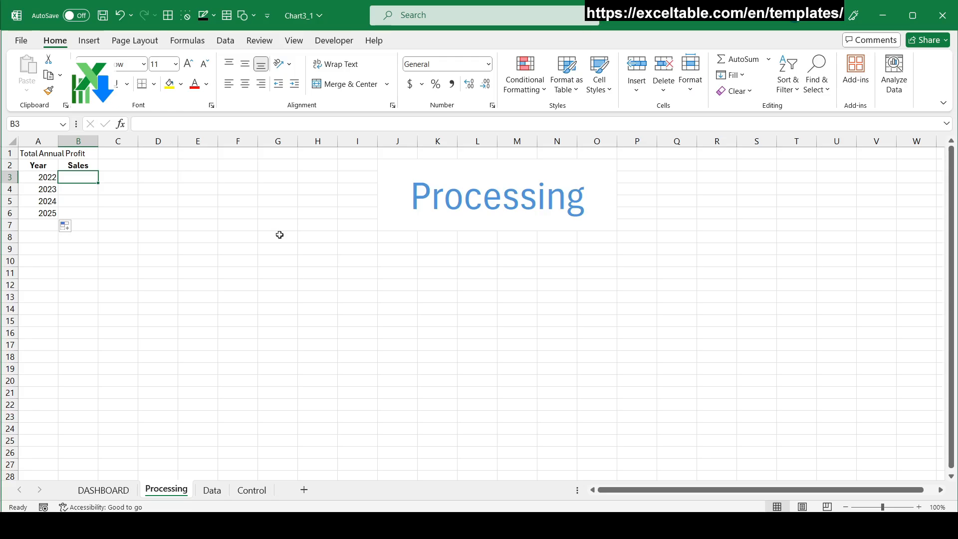
text(=)
click(259, 492)
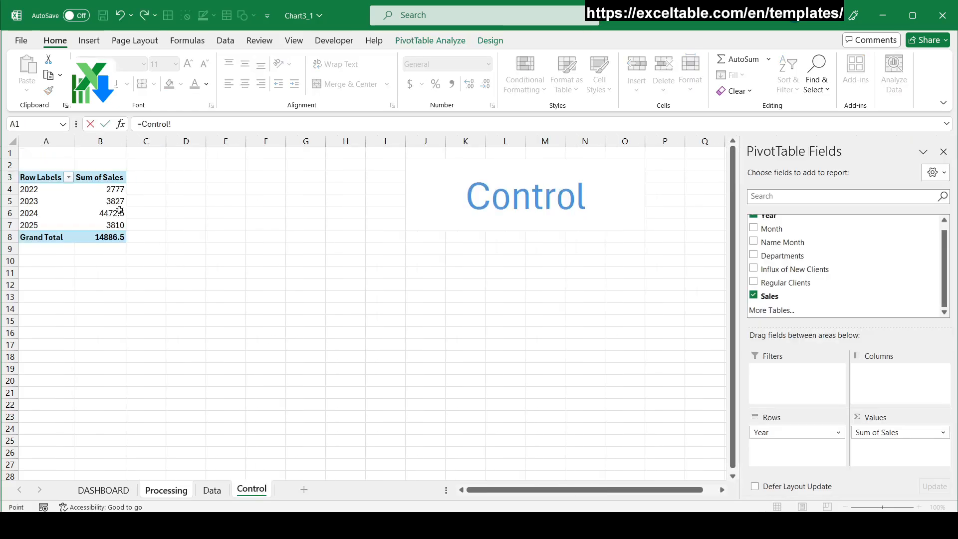
click(108, 191)
key(Return)
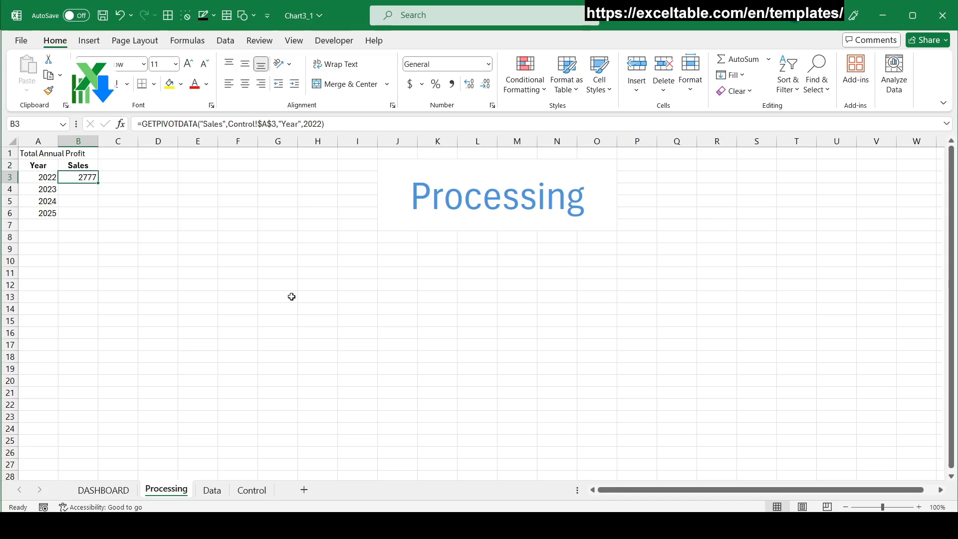
Replace the fixed year 2022 in B3's GETPIVOTDATA formula with a reference to cell A3
key(F2)
key(Left)
key(BackSpace)
key(BackSpace)
key(BackSpace)
key(BackSpace)
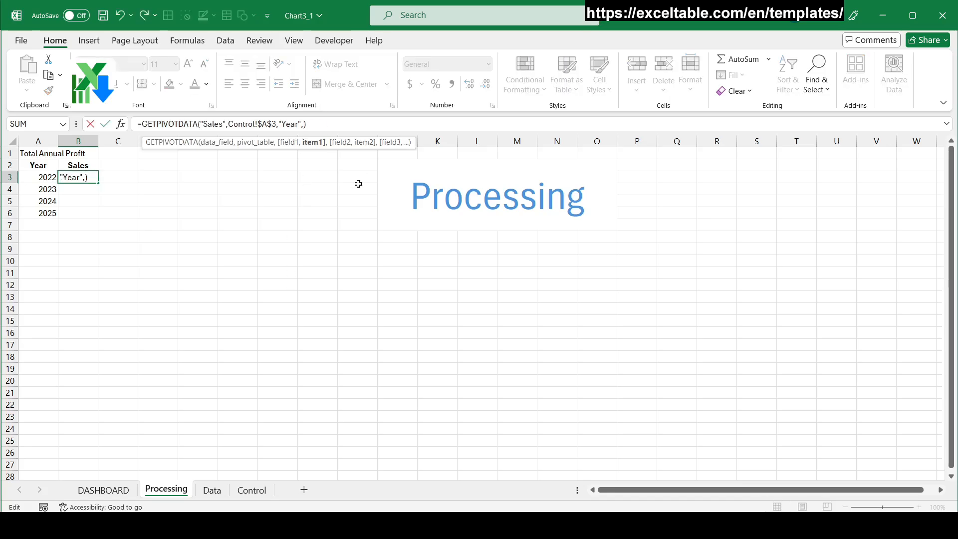
click(47, 180)
key(Return)
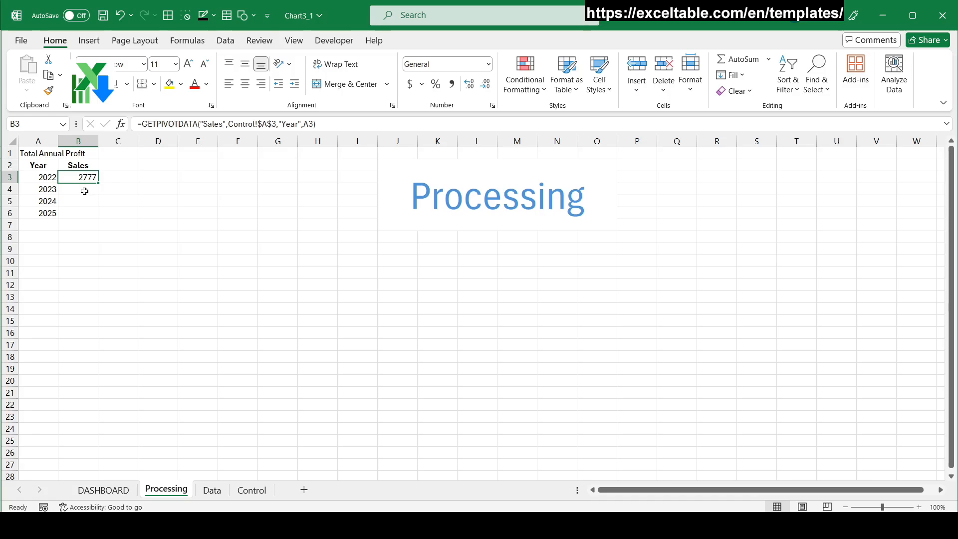
Fill B3's formula down to B6 and format the sales values as Accounting without decimal places
double_click(100, 184)
click(410, 84)
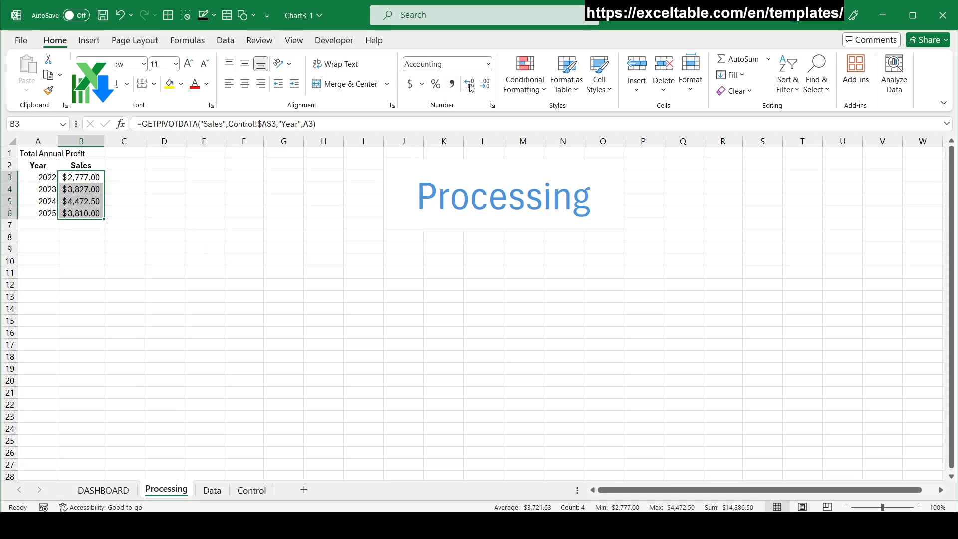
click(485, 84)
click(486, 85)
Enter =TRANSPOSE($A$3:$A$6) in cell C1 to lay the years out horizontally
click(127, 152)
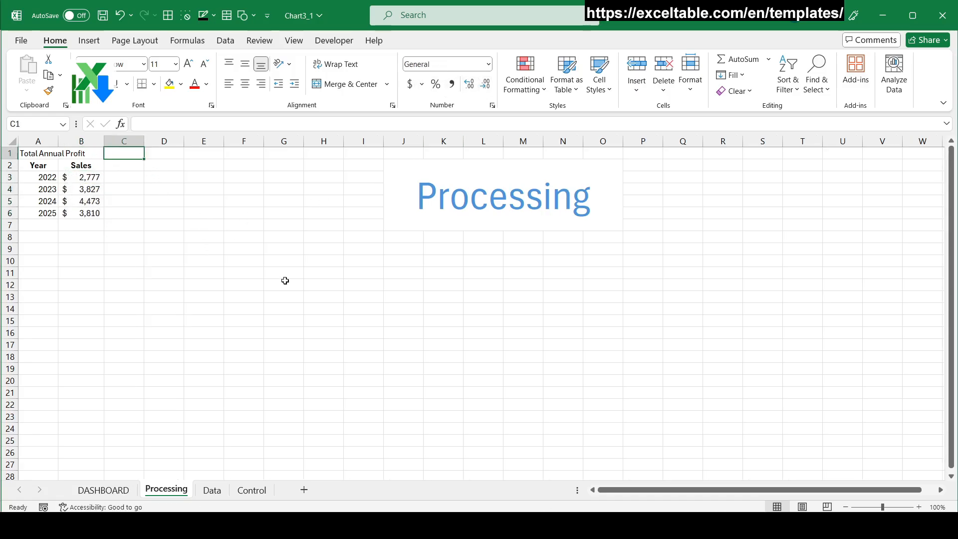
text(=tra)
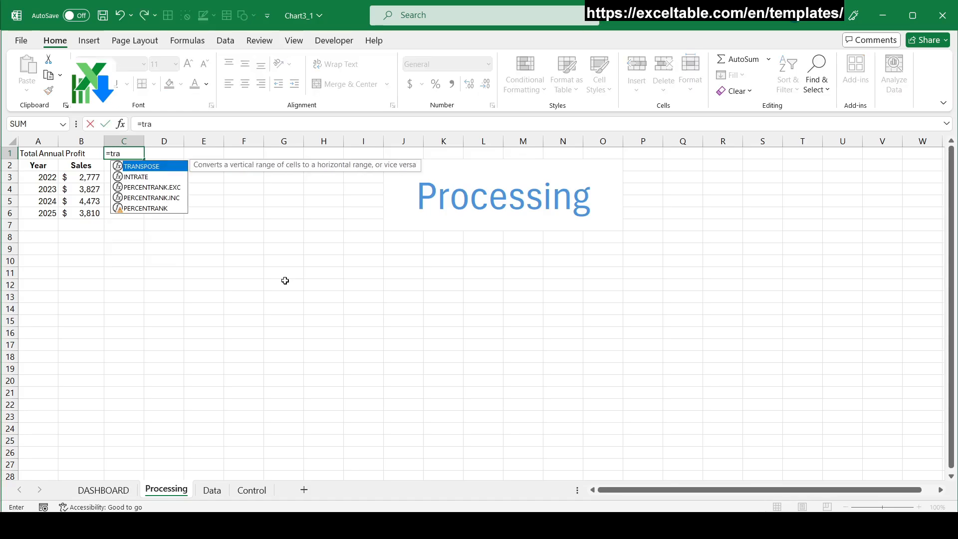
key(Tab)
drag(46, 177, 47, 213)
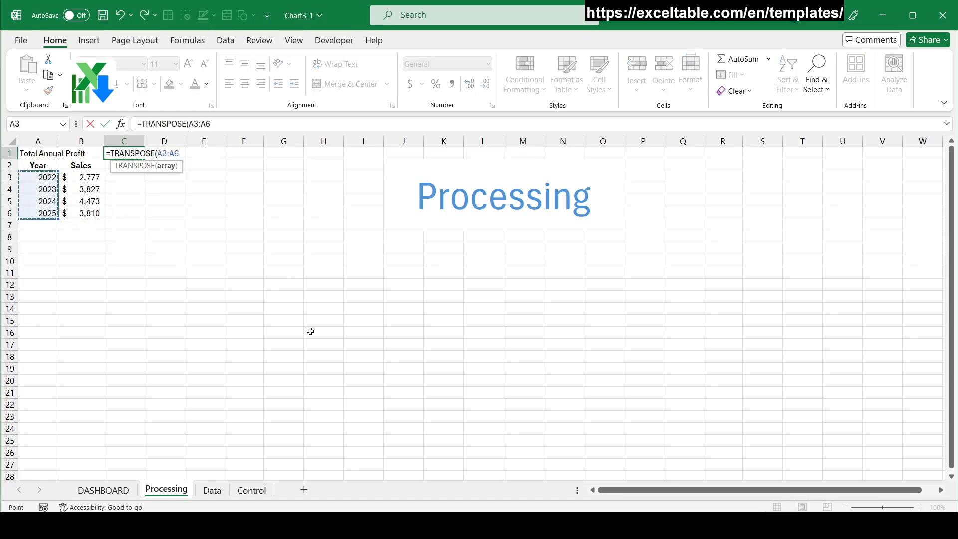
key(F4)
text())
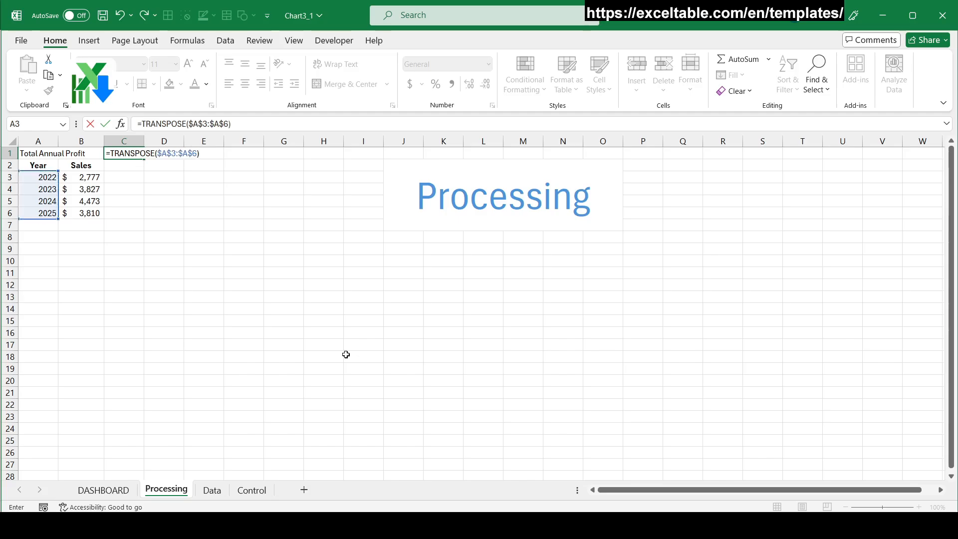
key(ctrl+Return)
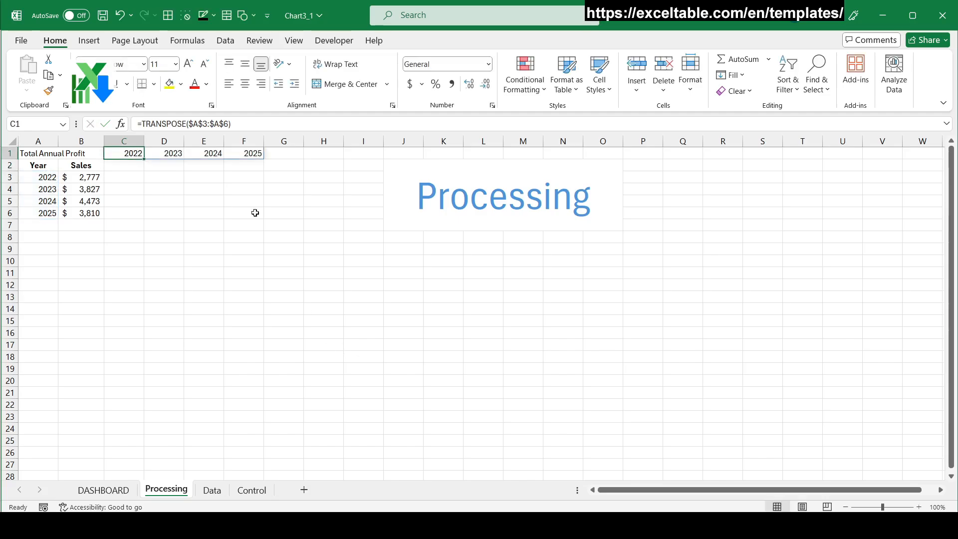
Convert the TRANSPOSE formula into an array formula covering C1:F1
shift+click(244, 153)
click(256, 126)
key(ctrl+shift+Return)
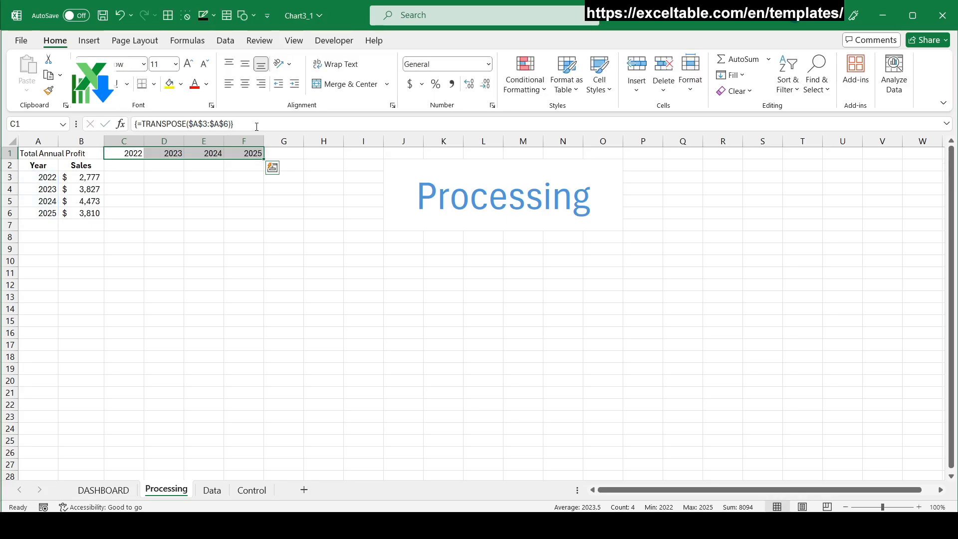
Add the headings Cursor in G1 and Labeles in H1, centered and bold
click(124, 176)
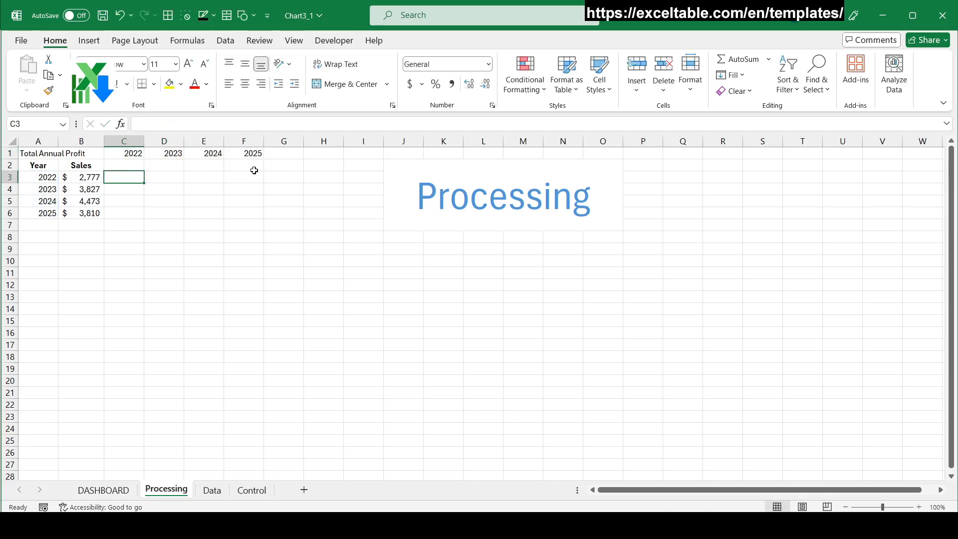
click(274, 156)
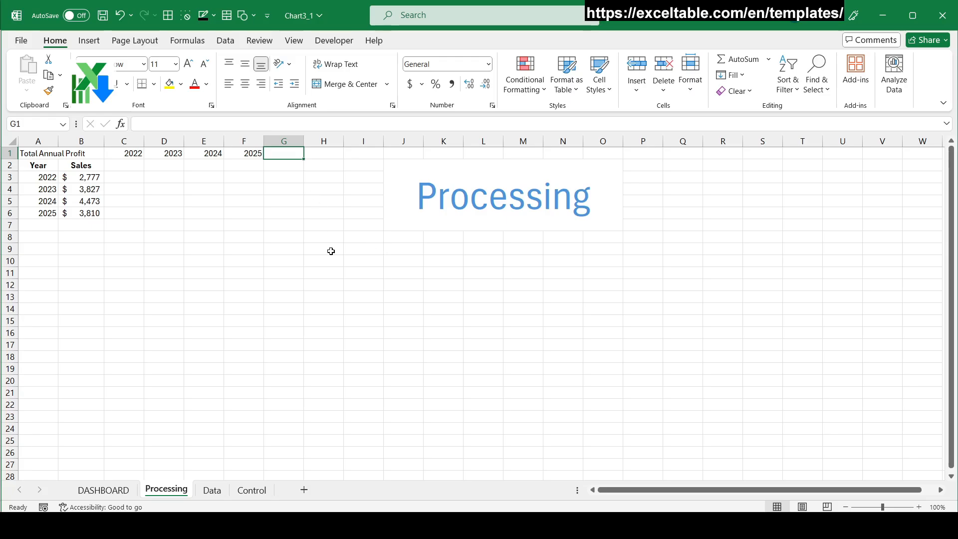
text(Cursor)
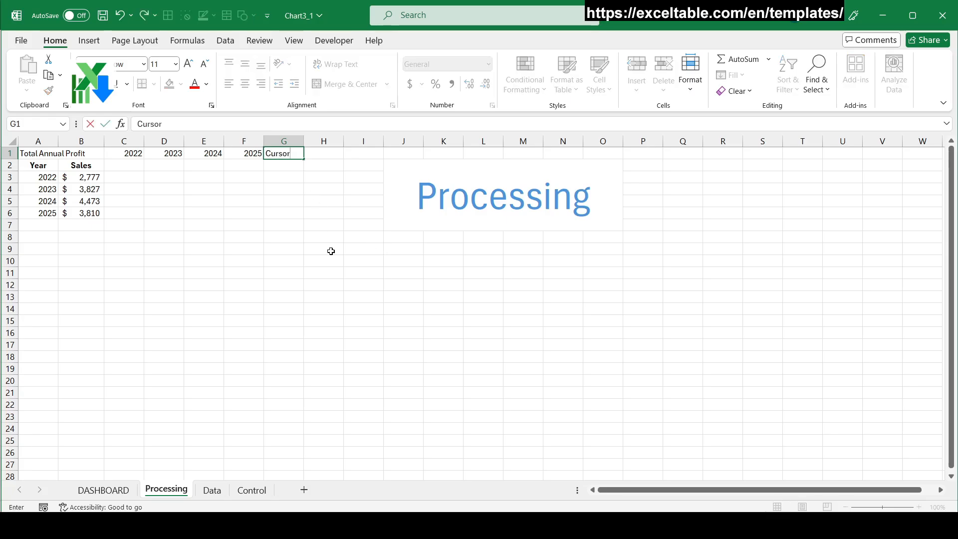
key(Tab)
text(La)
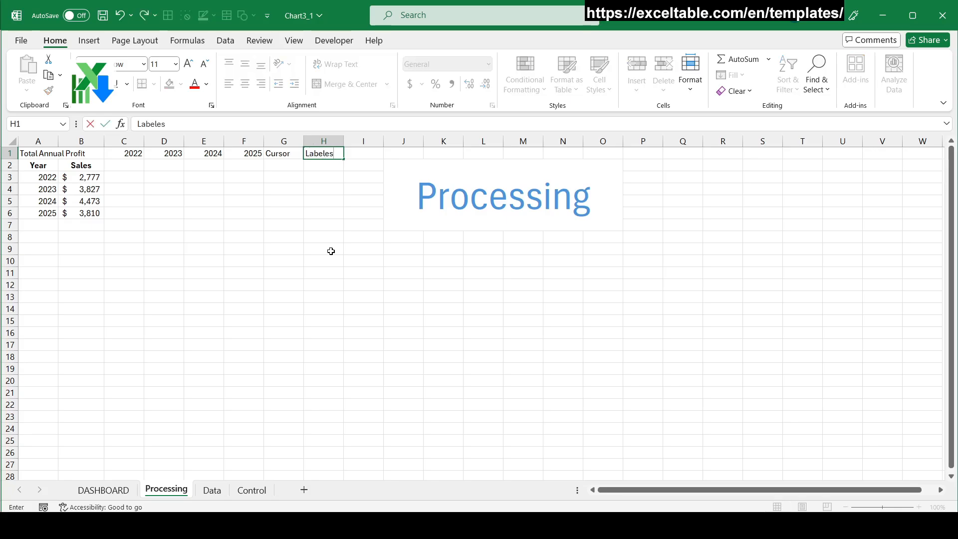
text(beles)
key(shift+Tab)
key(shift+Right)
click(245, 83)
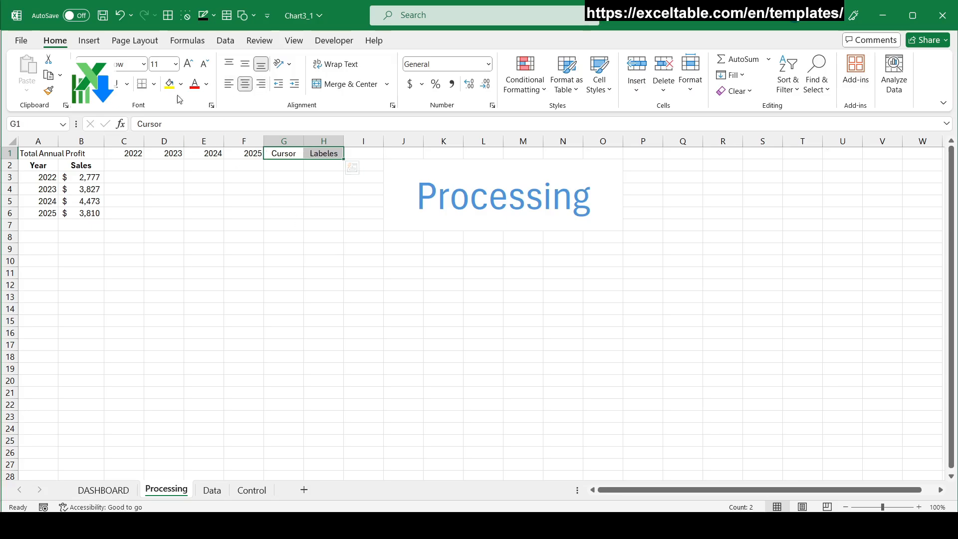
key(ctrl+b)
Copy the whole PivotTable from the Control sheet and paste it at A12 on the Processing sheet
click(252, 490)
drag(50, 177, 114, 235)
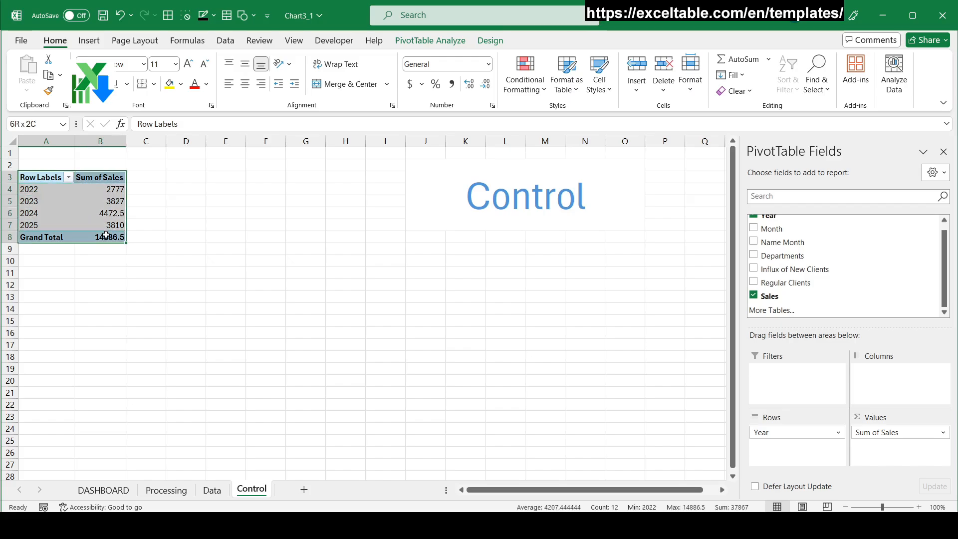
right_click(95, 215)
click(105, 243)
click(104, 490)
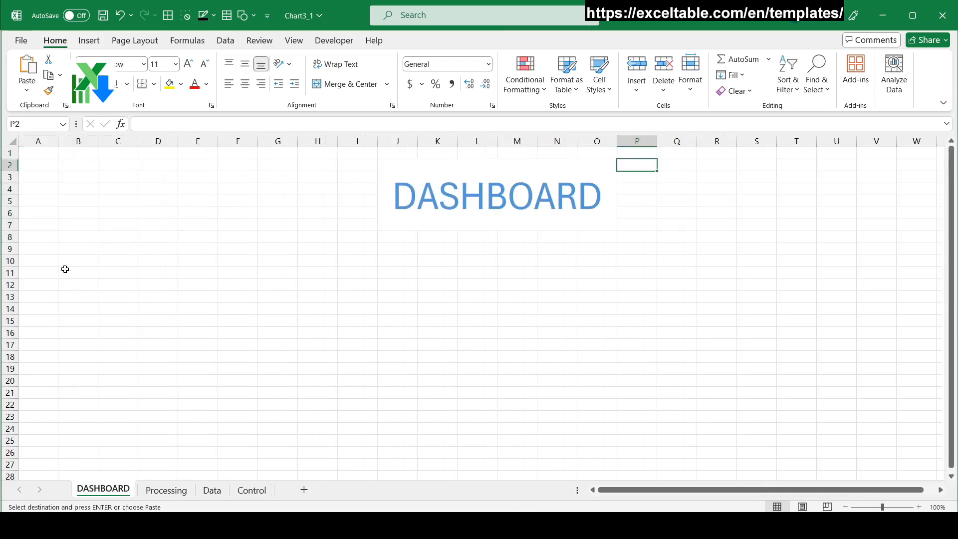
click(166, 490)
click(40, 285)
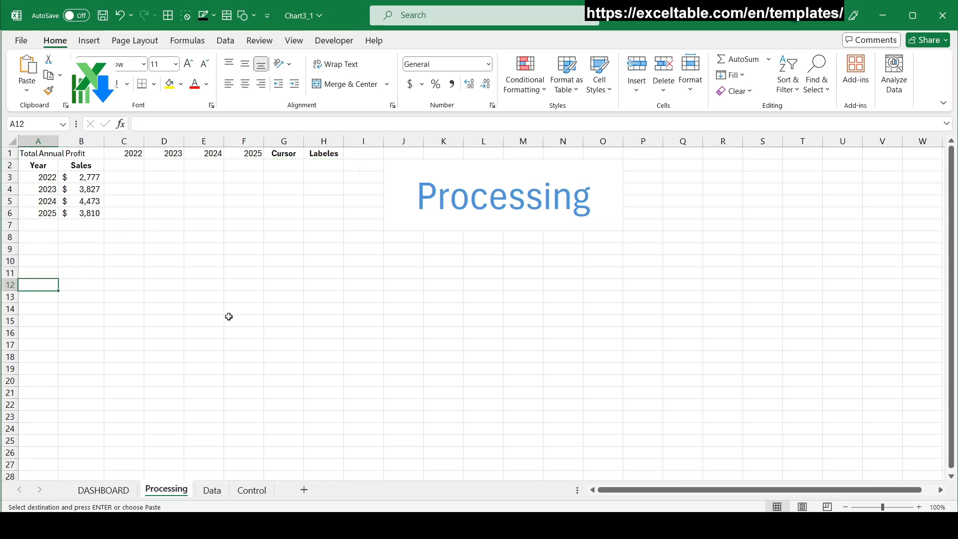
key(ctrl+v)
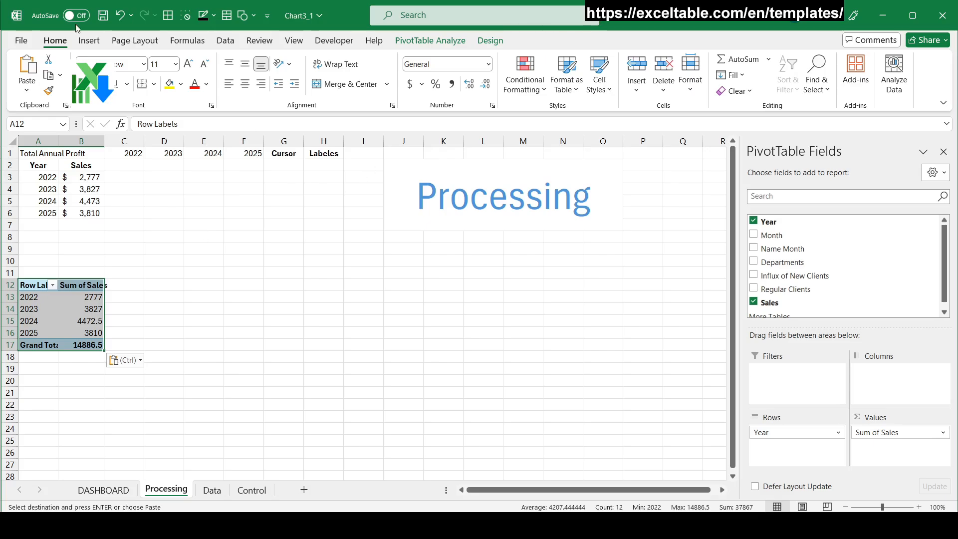
Insert a slicer for the Year field of the pasted PivotTable
click(89, 40)
click(657, 72)
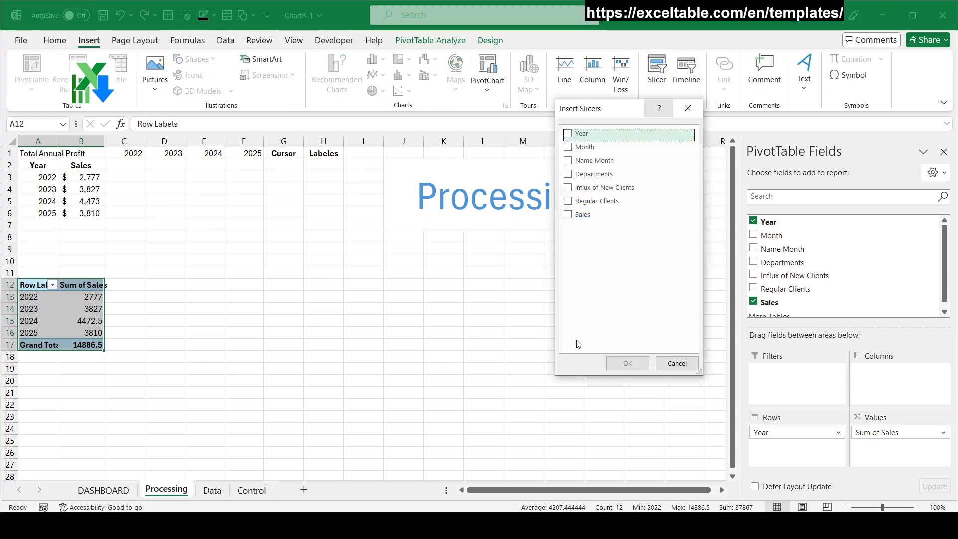
click(568, 134)
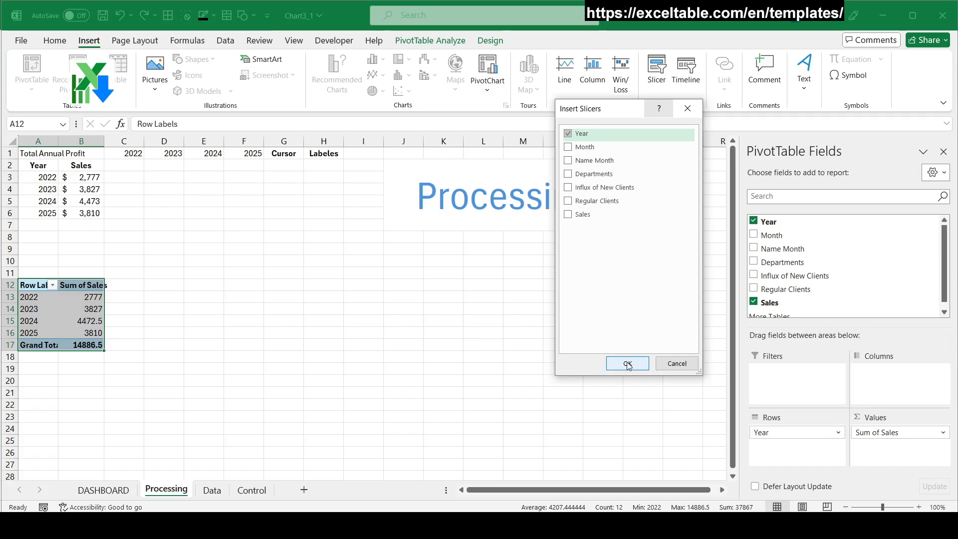
click(628, 363)
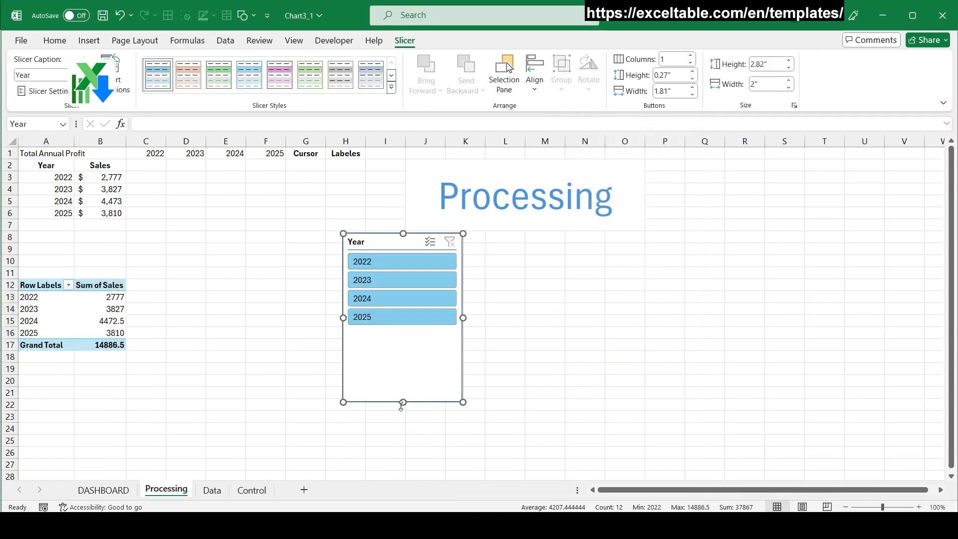
Arrange the Year slicer in 4 columns, resize it to about 3.18" wide by 0.83" high, and place it beside the PivotTable
drag(401, 405, 402, 336)
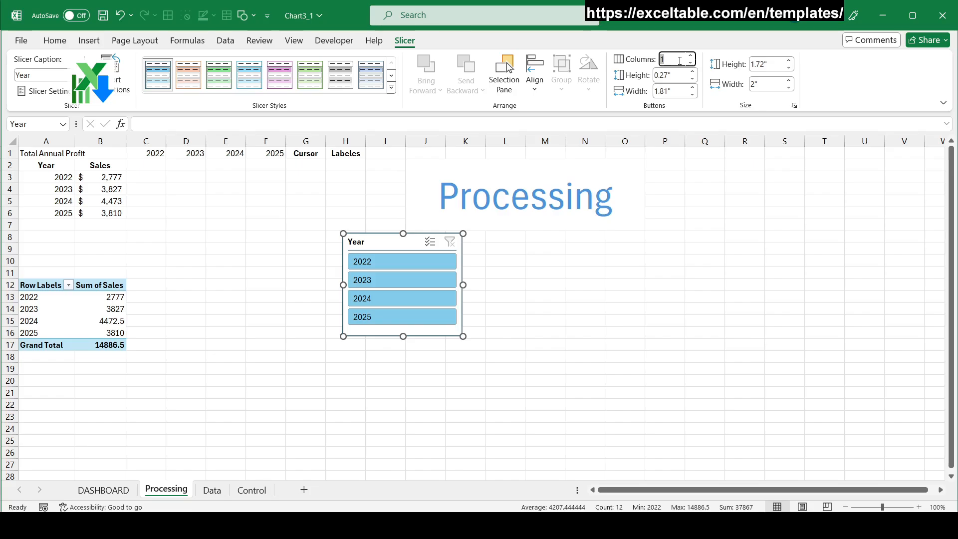
text(4)
key(Return)
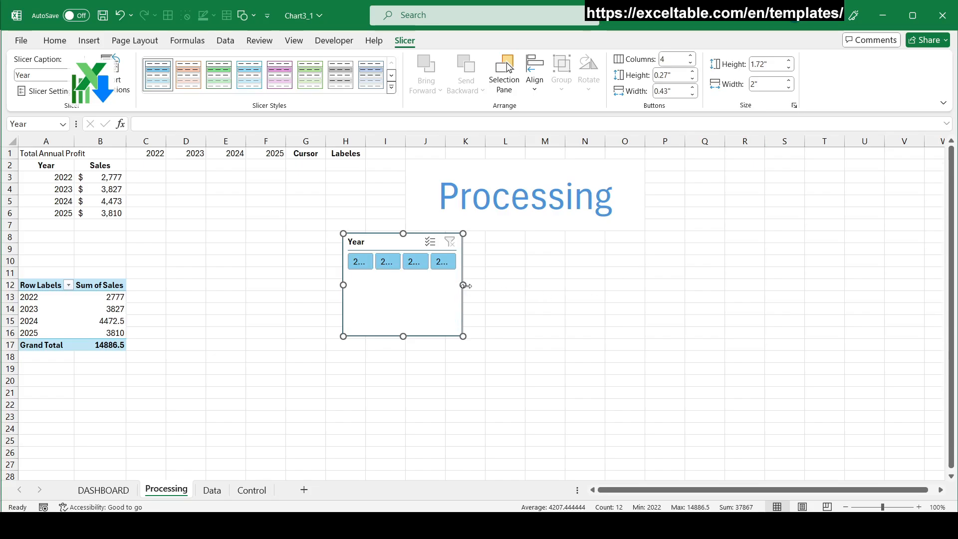
drag(463, 285, 533, 285)
drag(437, 247, 365, 299)
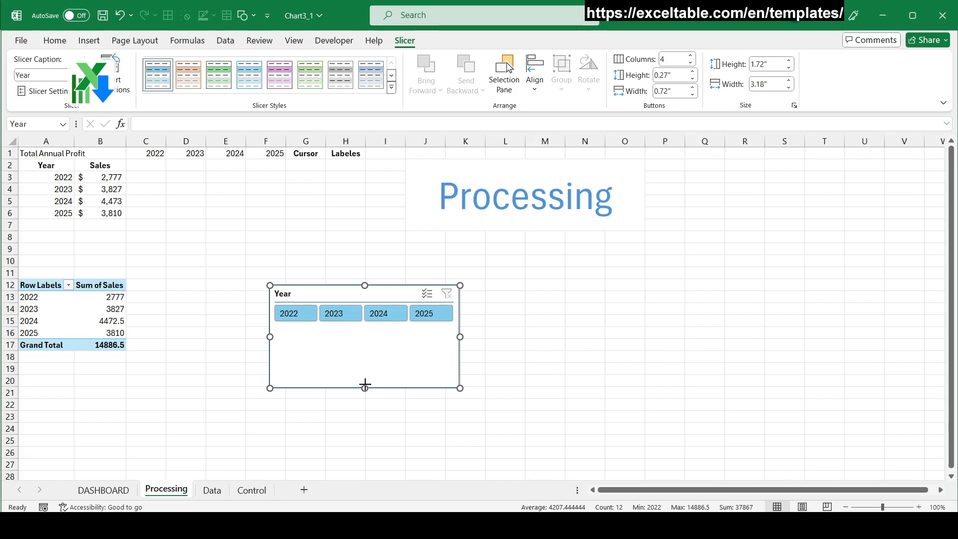
drag(365, 388, 367, 335)
drag(335, 296, 315, 319)
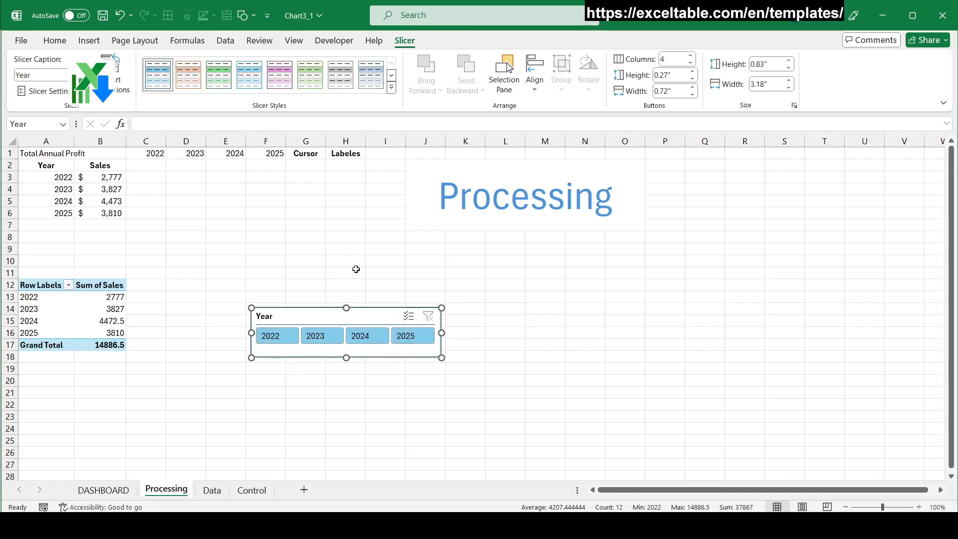
Try several years in the Year slicer and leave the PivotTable filtered to 2024
click(374, 339)
click(322, 336)
click(277, 336)
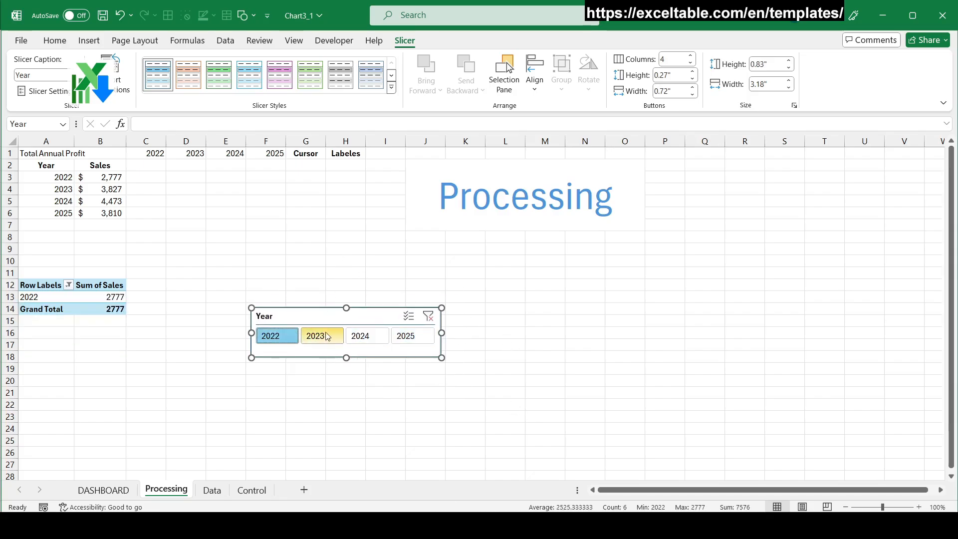
click(326, 336)
click(362, 336)
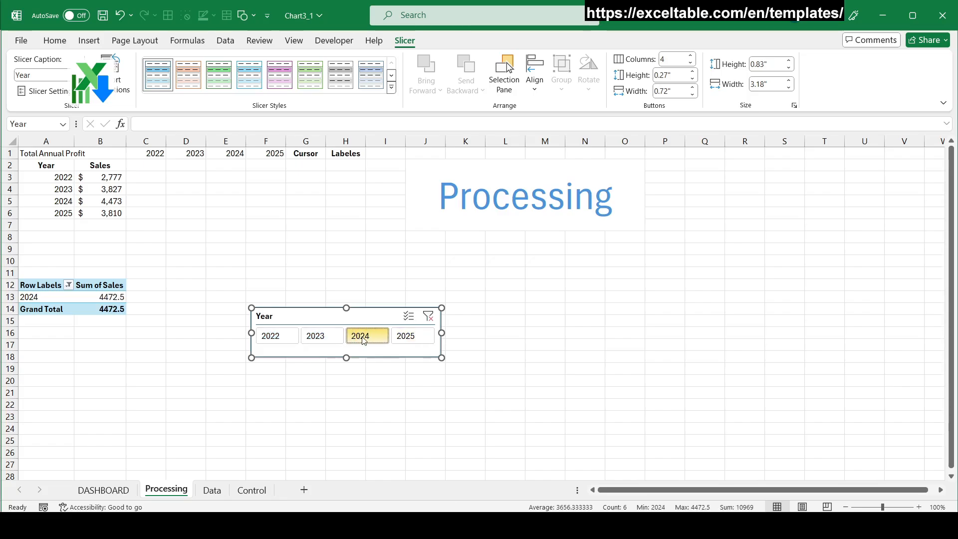
Begin an INDEX formula in G2 with the absolute range $B$13:$B$16 as its array
click(301, 168)
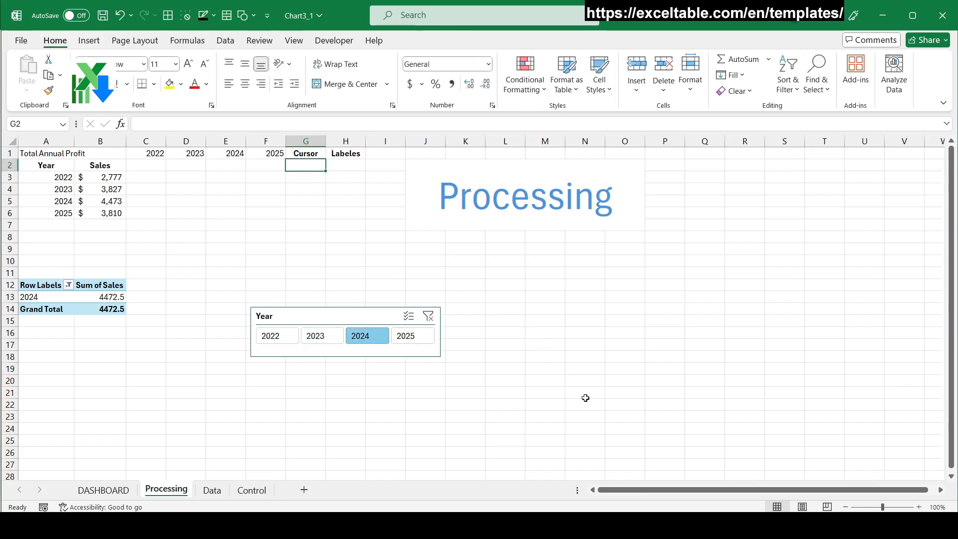
text(=i)
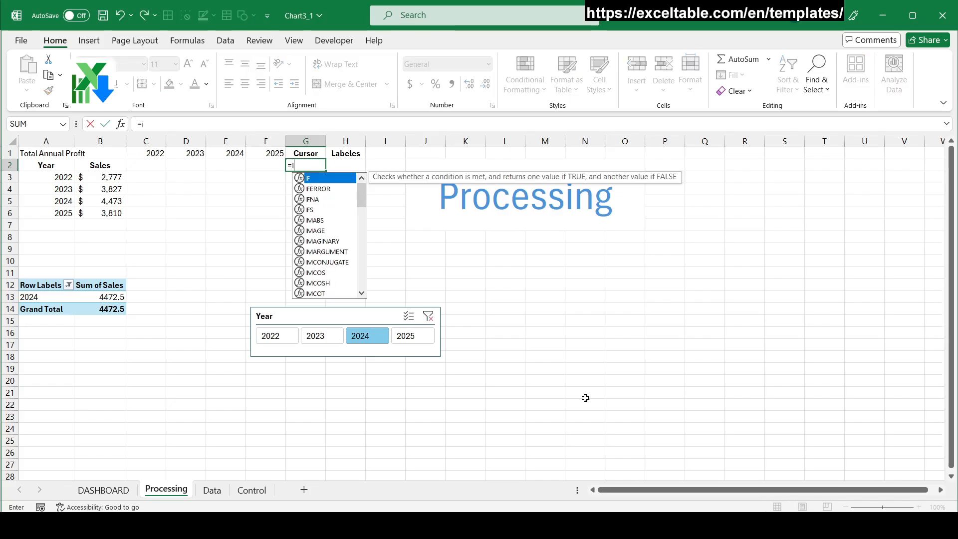
text(nd)
key(Tab)
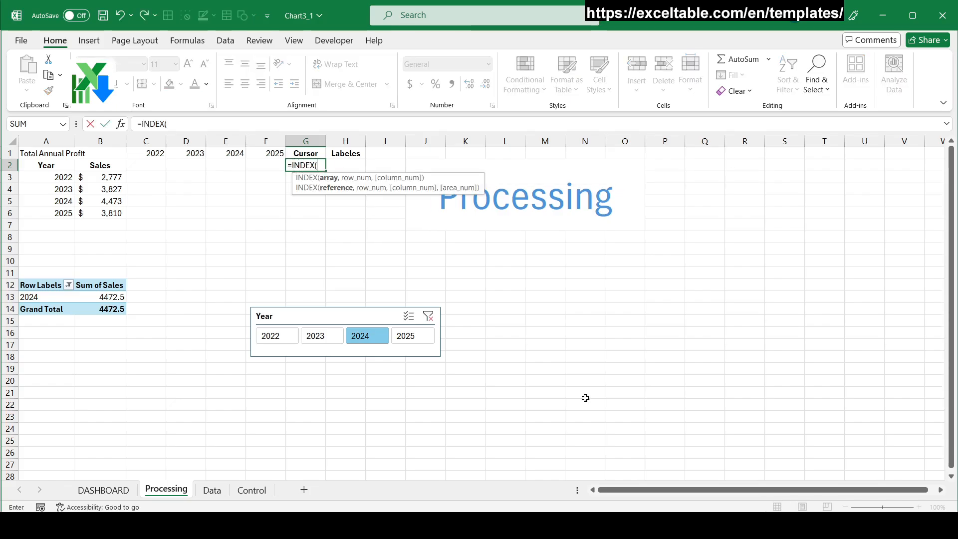
drag(104, 297, 103, 333)
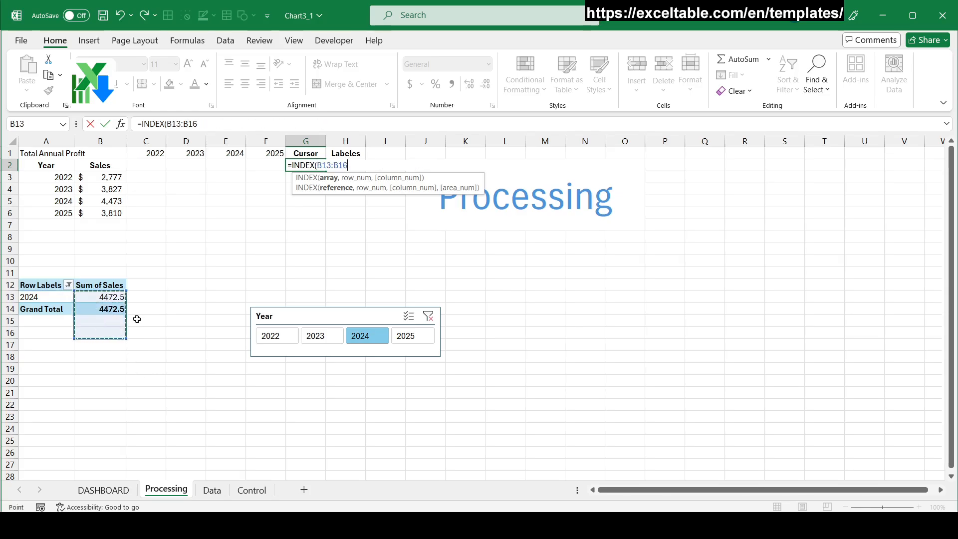
key(F4)
Complete G2's INDEX formula with MATCH(A2,$A$13:$A$16,0) as the row number and fill it down to G7
text(,ma)
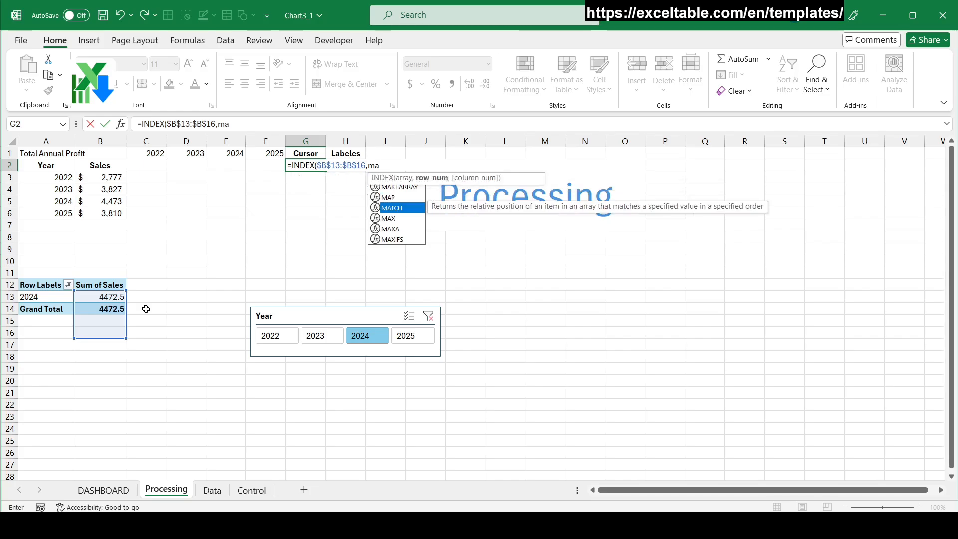
key(Tab)
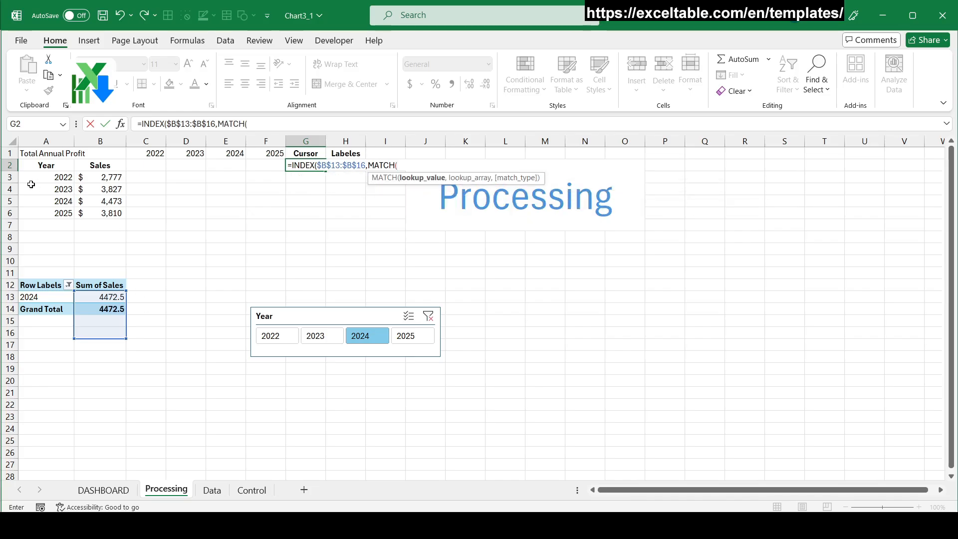
click(56, 165)
text(,)
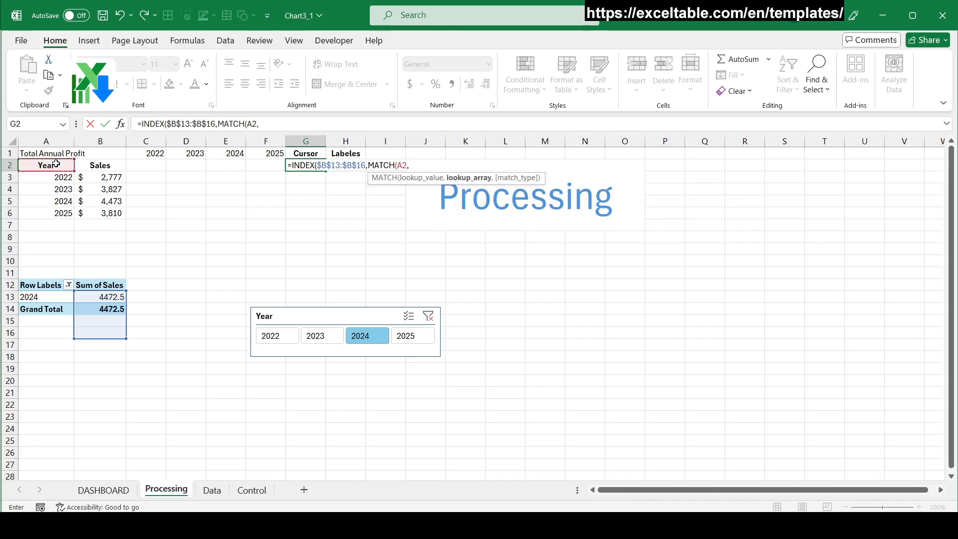
drag(45, 299, 48, 333)
key(F4)
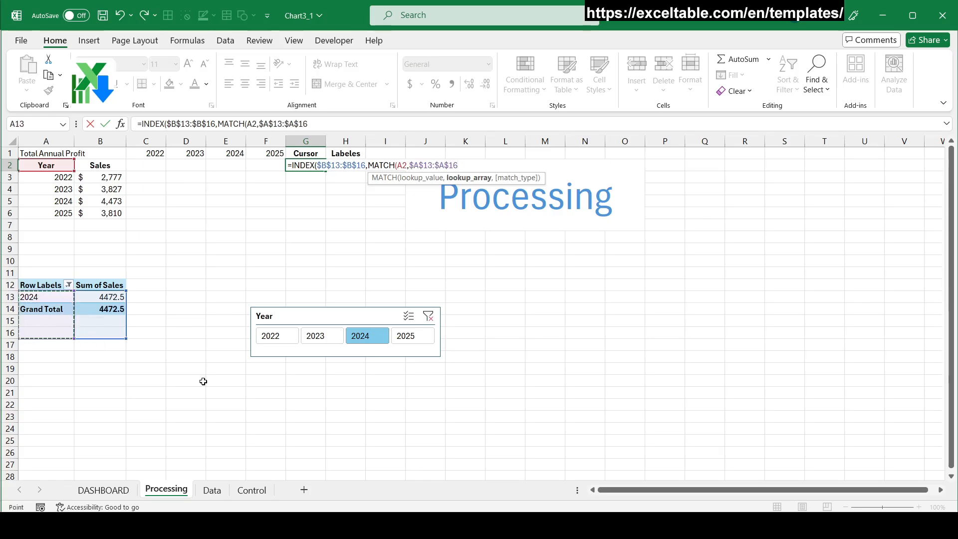
text(,0)))
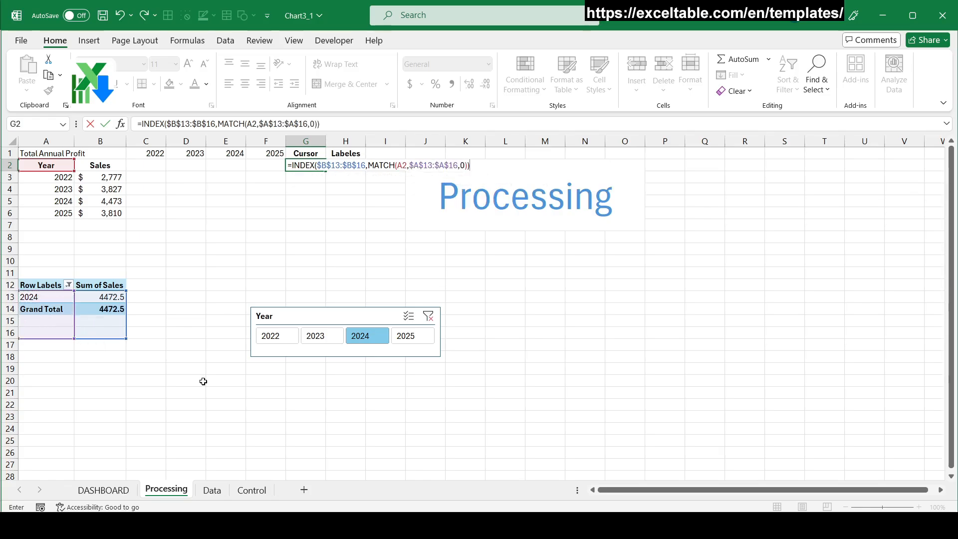
key(Return)
key(Up)
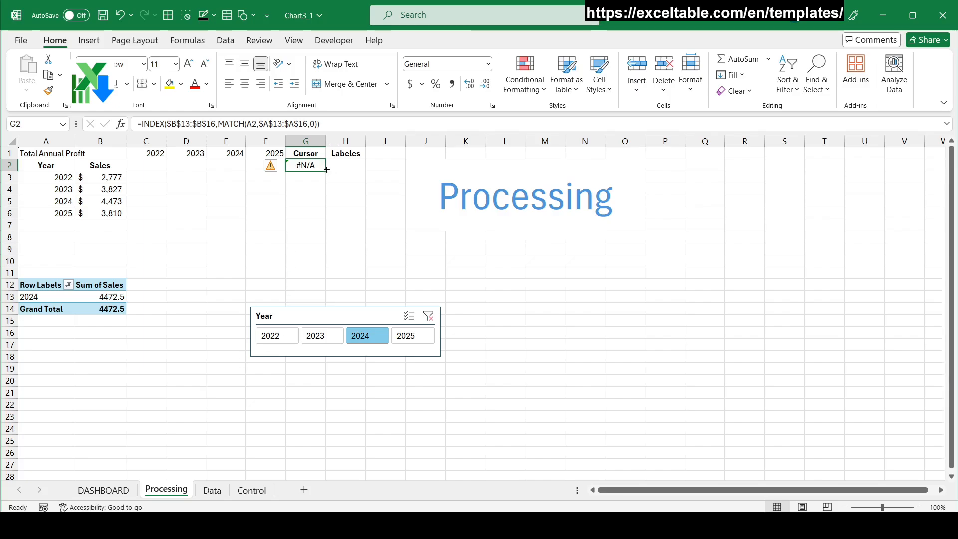
drag(327, 169, 325, 228)
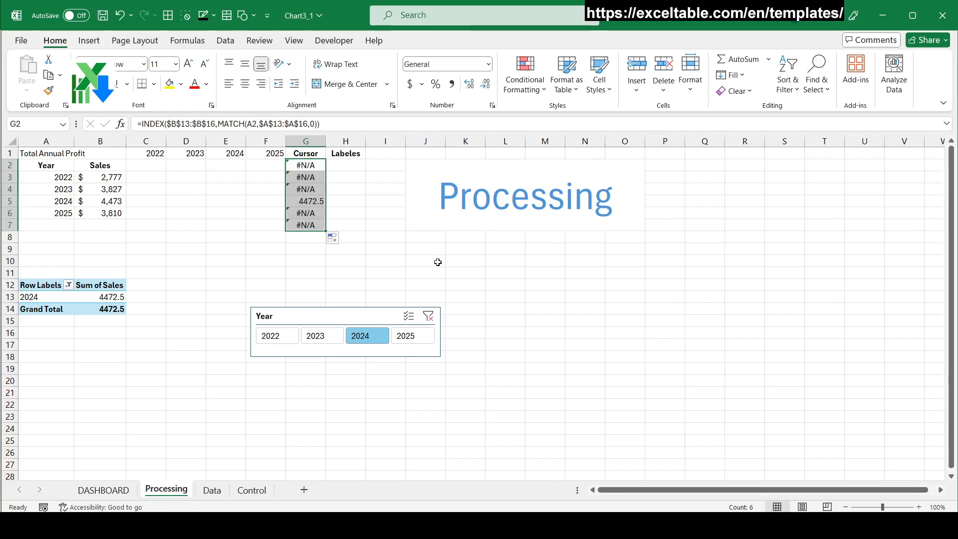
Wrap the INDEX/MATCH formula in G2:G7 in IFERROR with 0 as the error value, and check the formula in G5
key(F2)
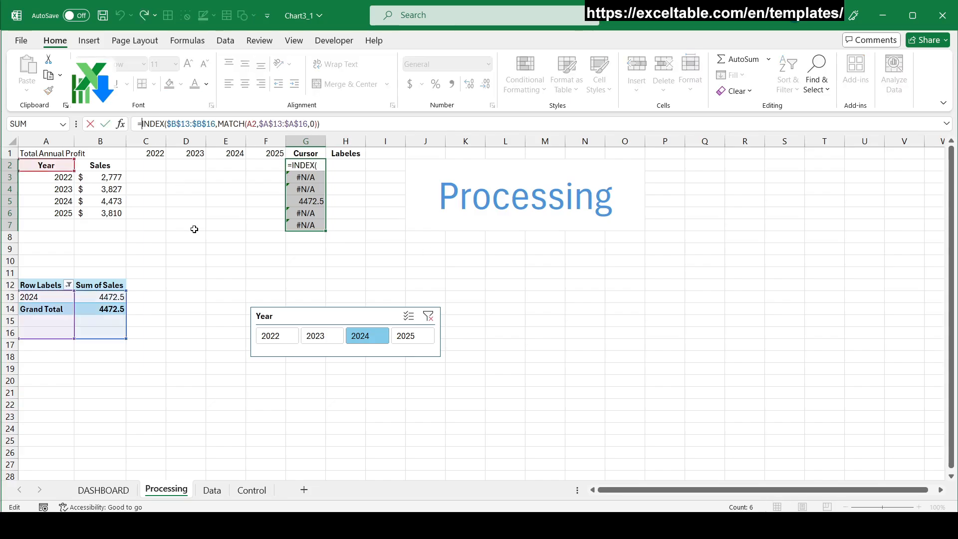
text(IF)
key(Down)
key(Tab)
key(End)
text())
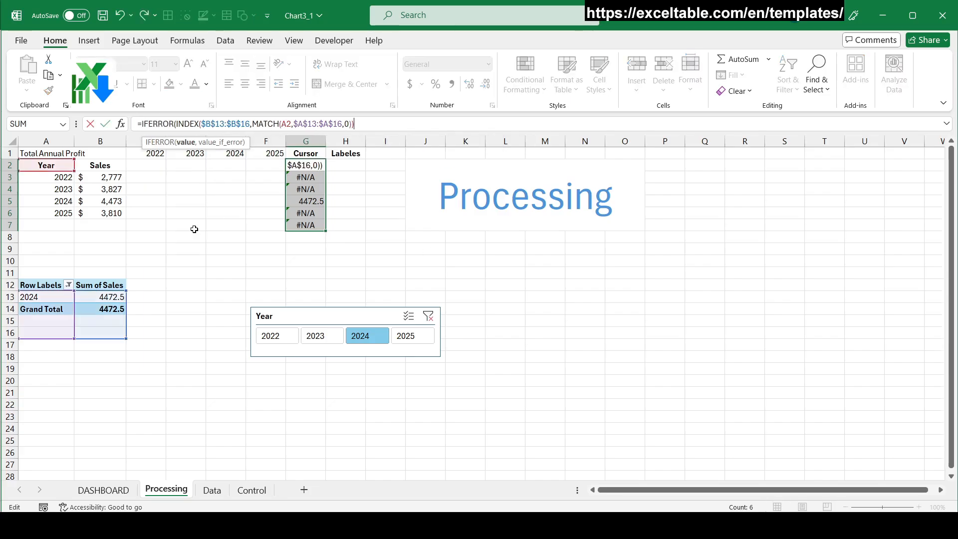
text(,0))
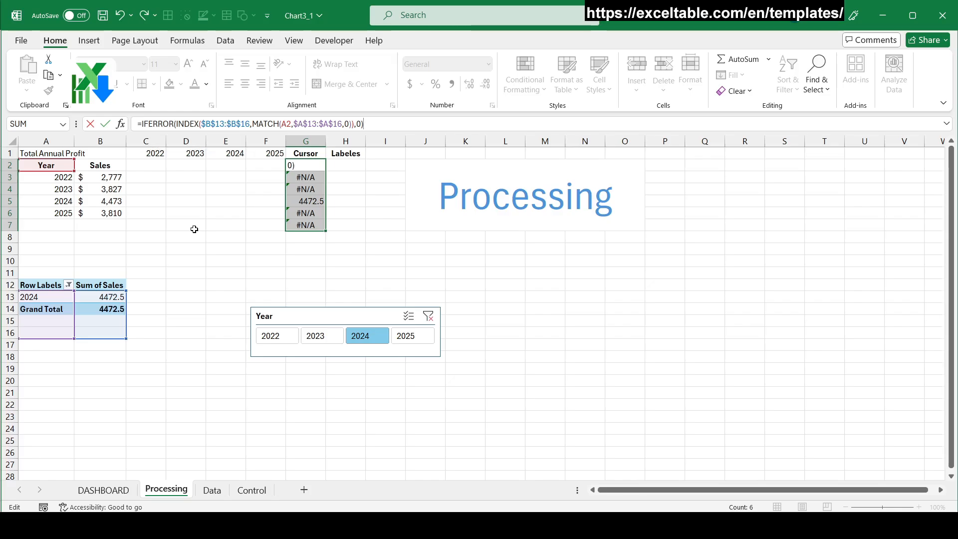
key(ctrl+Return)
click(304, 200)
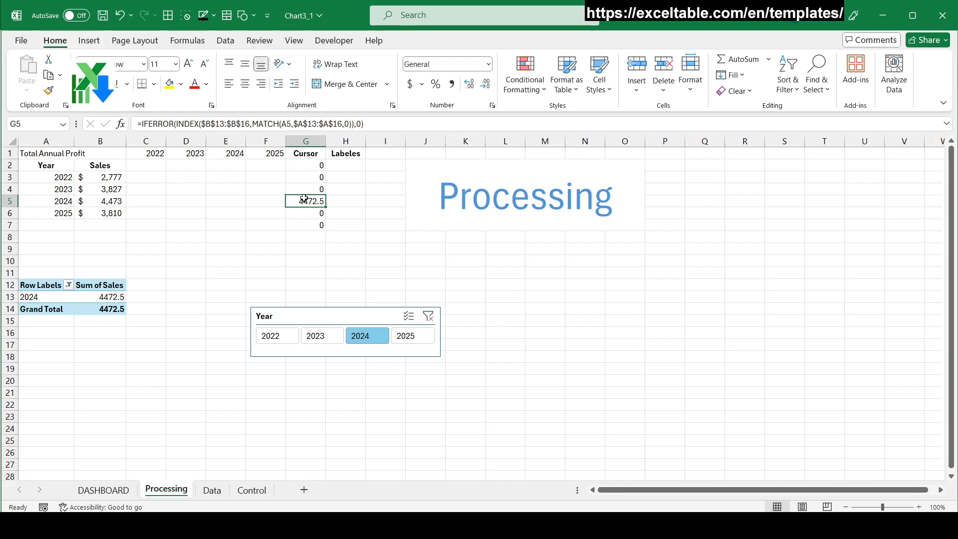
Enter the formula =IF(G2,NA(),G2) in H2, the first cell under Labeles
click(332, 168)
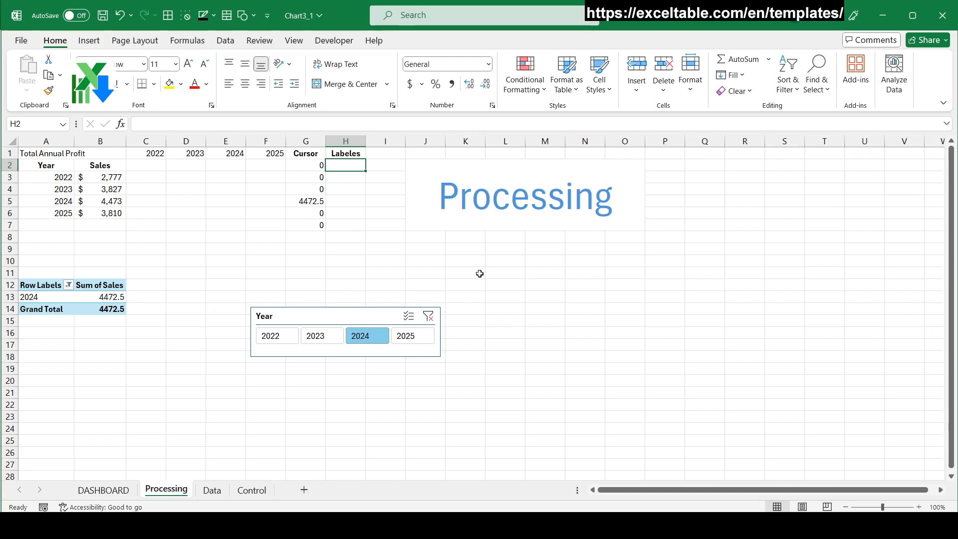
text(=if)
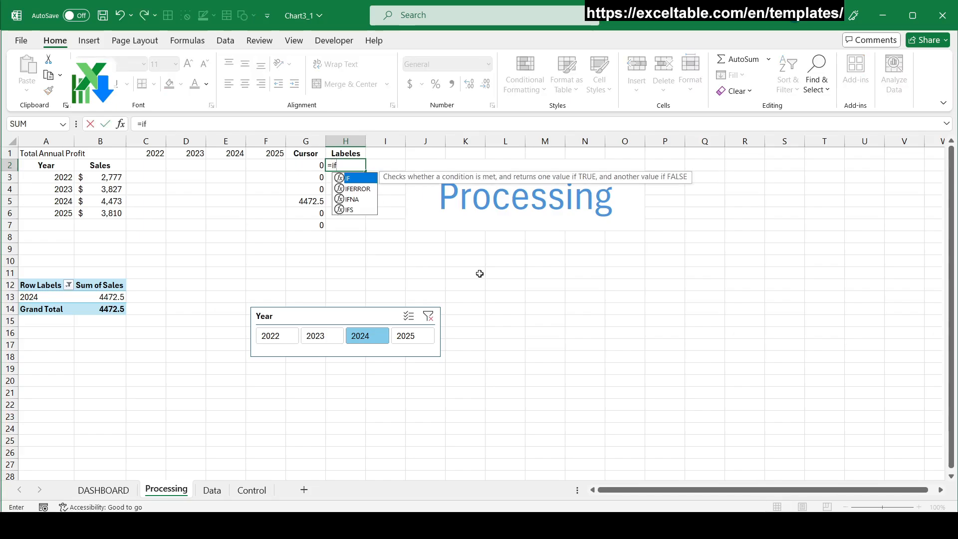
key(Tab)
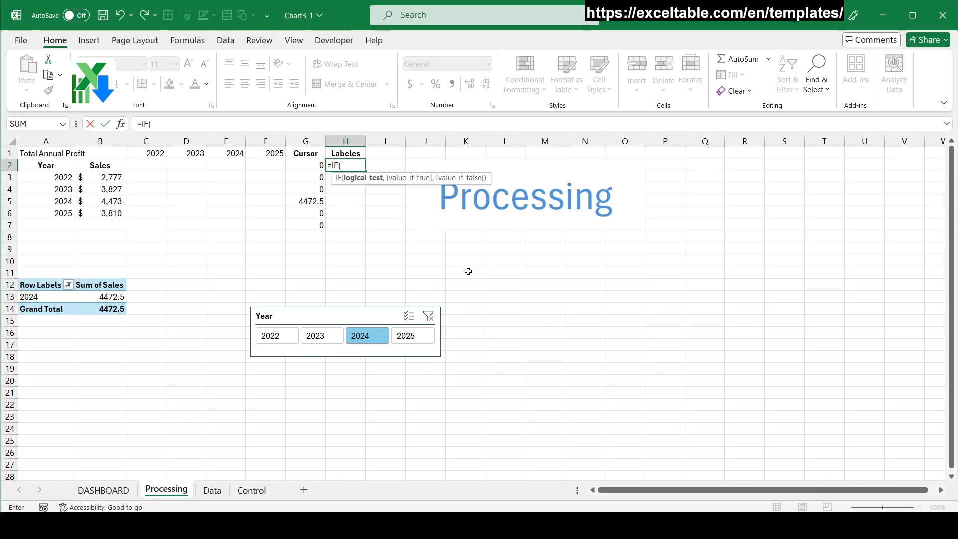
click(300, 165)
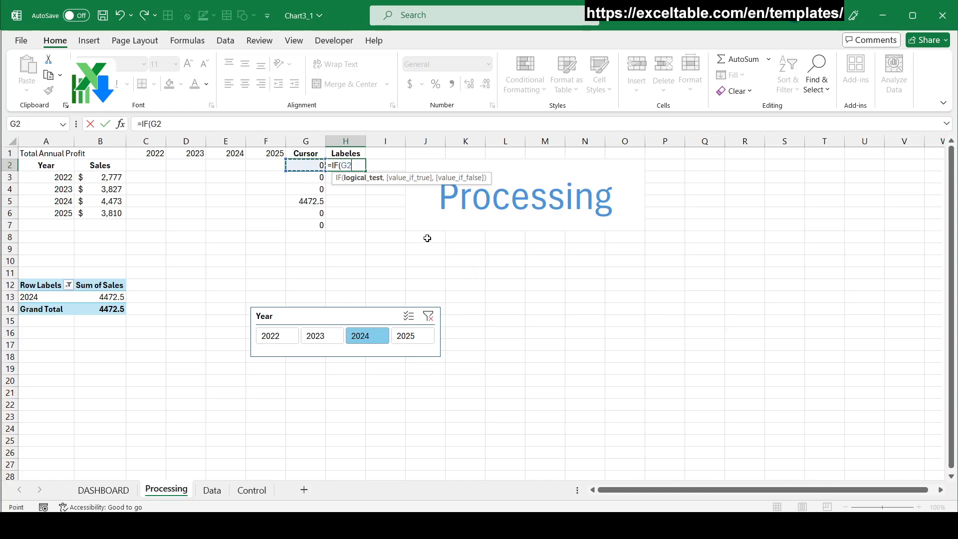
text(,)
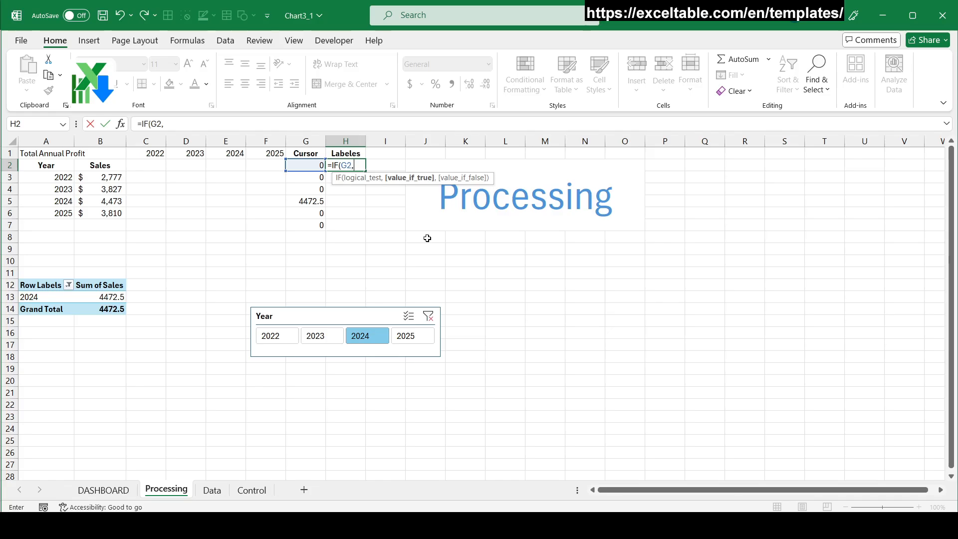
text(na)
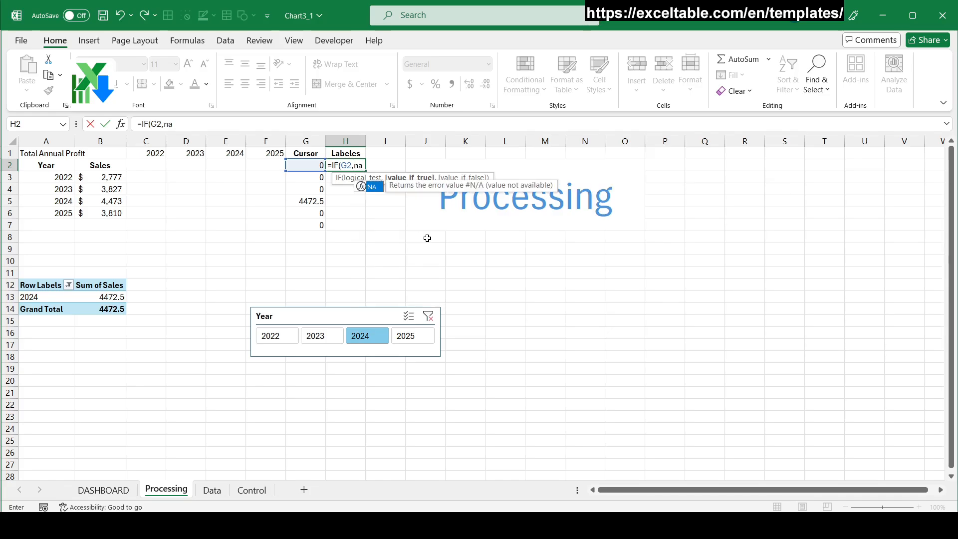
key(Tab)
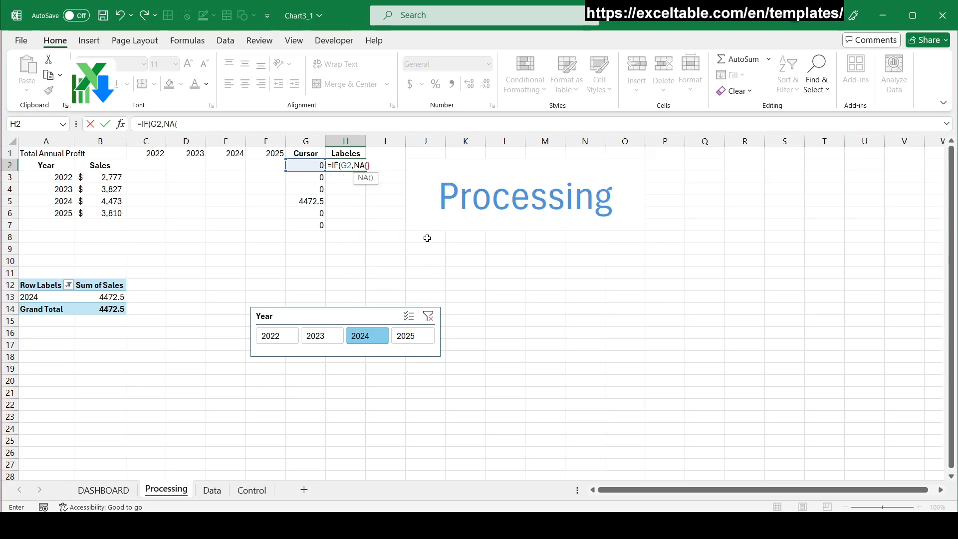
text(),)
click(313, 164)
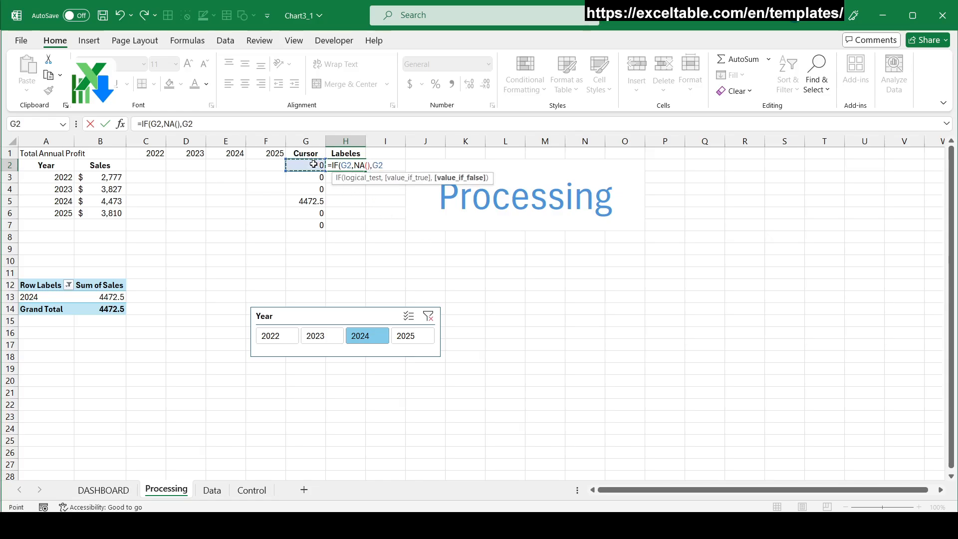
text())
key(ctrl+Return)
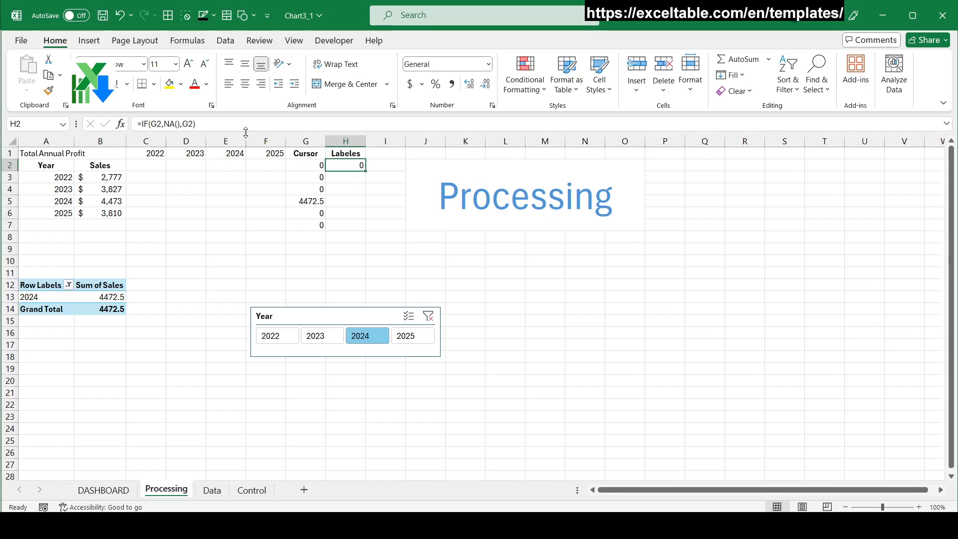
Change the logical test in H2 to G2=0 and fill the formula down to H7
click(232, 123)
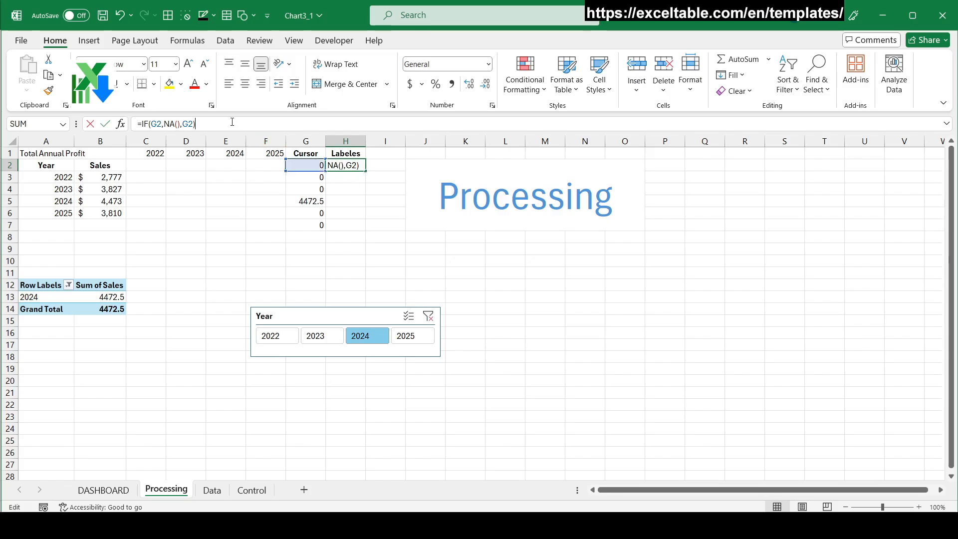
click(161, 123)
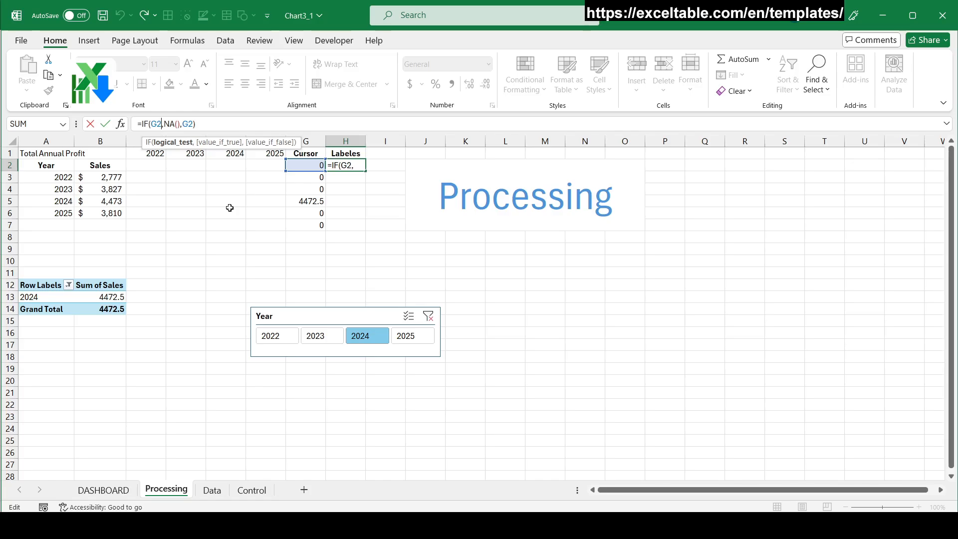
text(=0)
key(ctrl+Return)
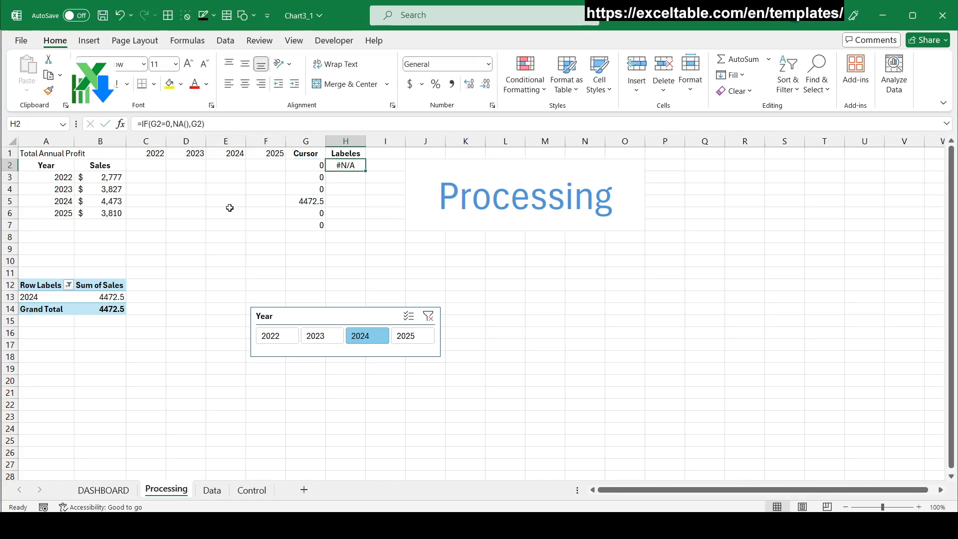
drag(369, 170, 370, 229)
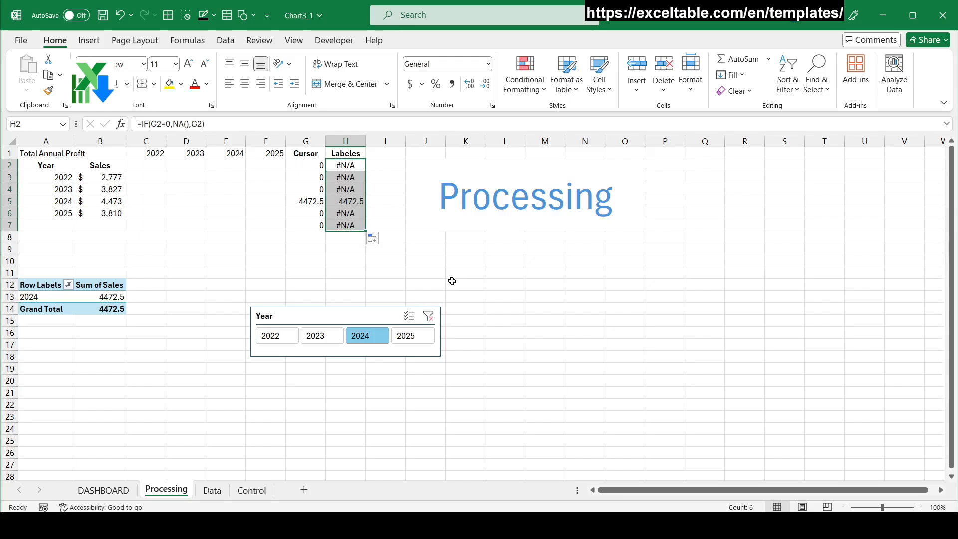
click(216, 257)
Begin an IF formula in C2 with an AND test whose first condition is $A2=C$1
click(152, 167)
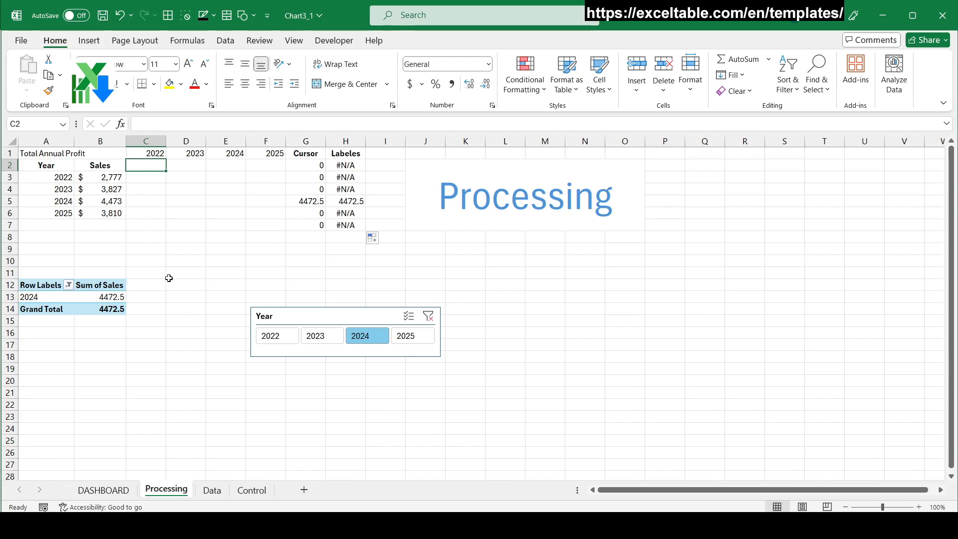
text(=)
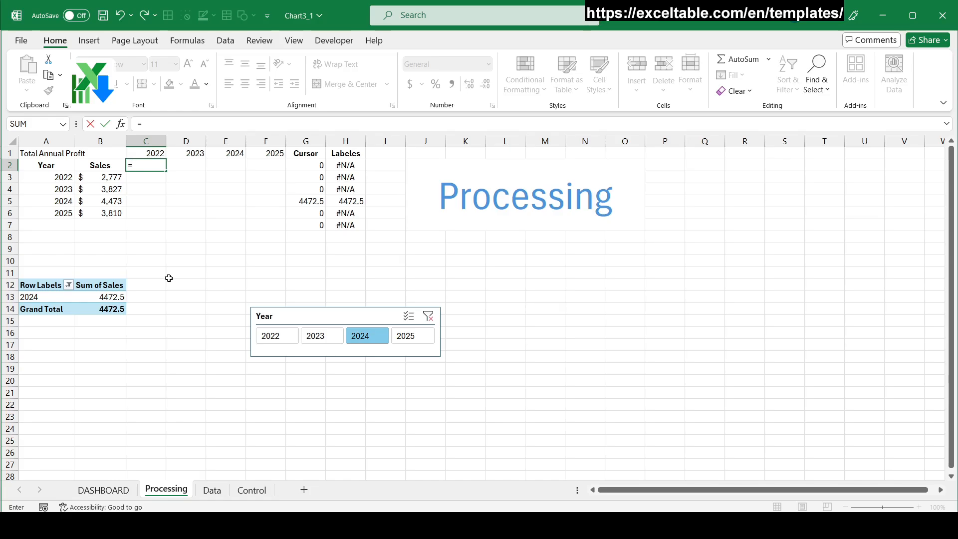
text(IF(an)
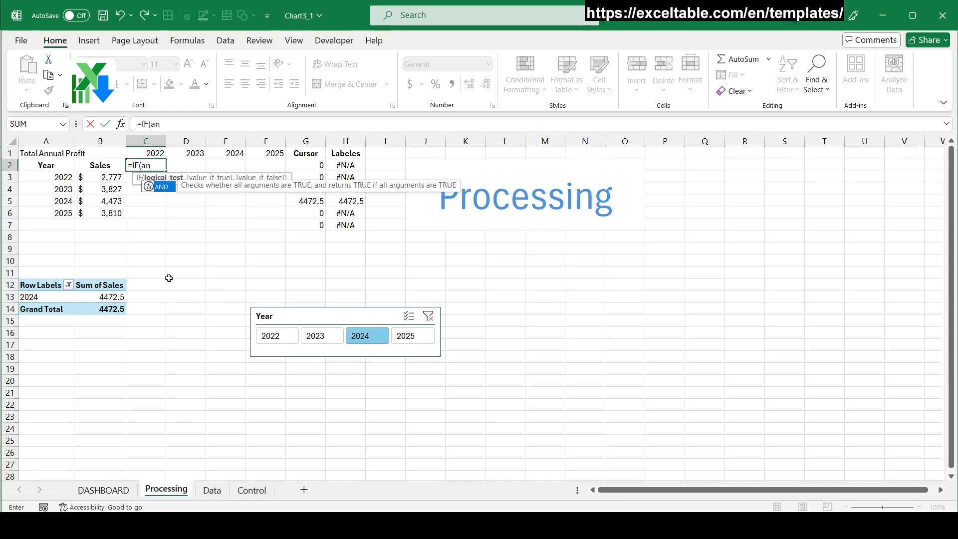
key(Tab)
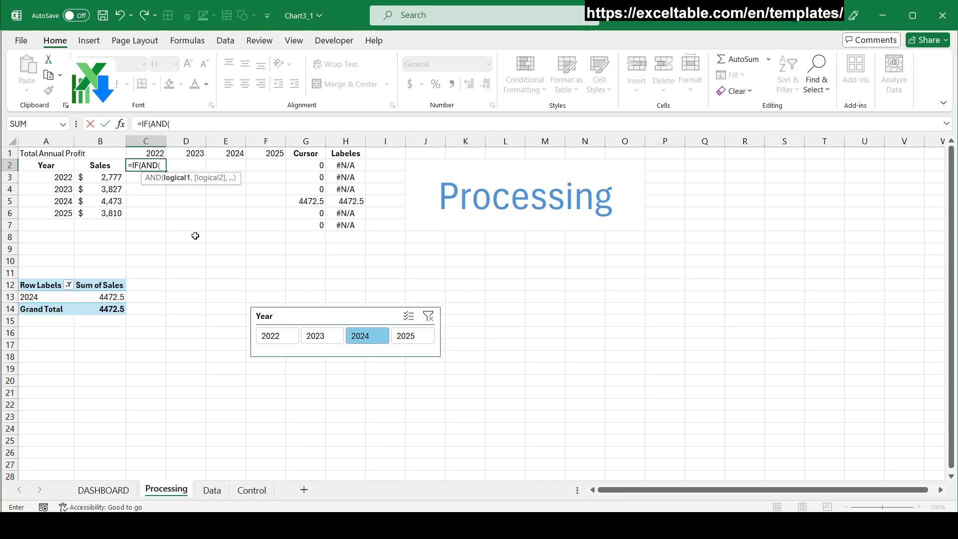
click(52, 168)
text(=)
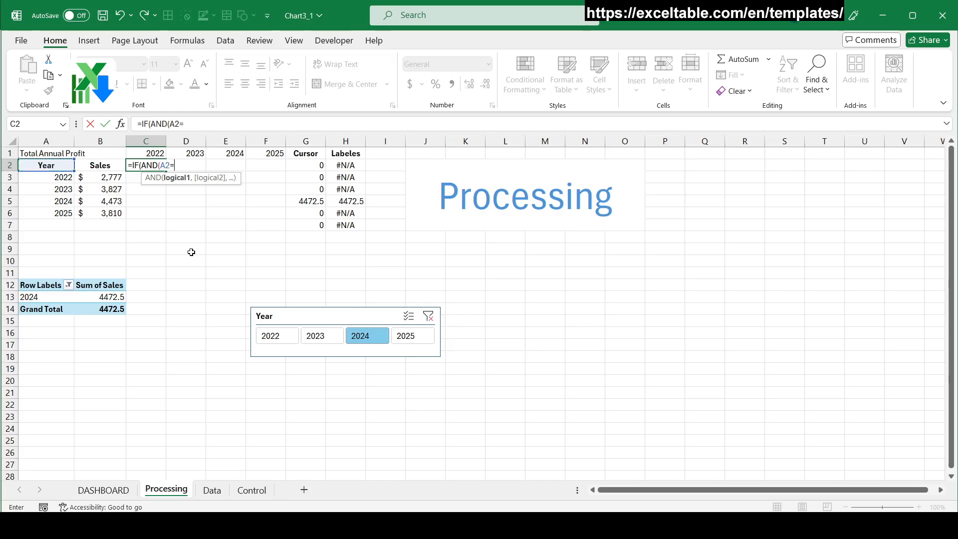
click(152, 153)
key(F4)
key(F4)
key(F4)
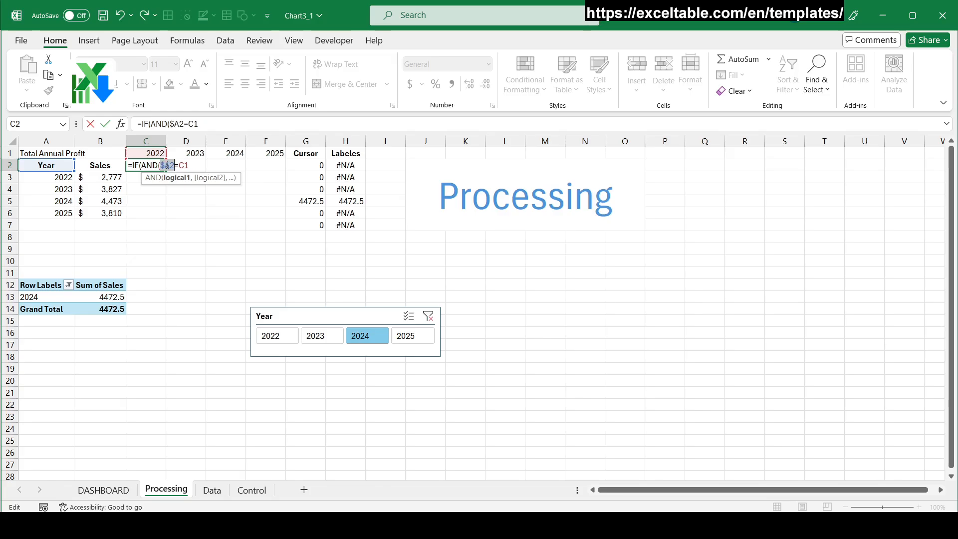
click(183, 165)
key(F4)
key(F4)
text(,)
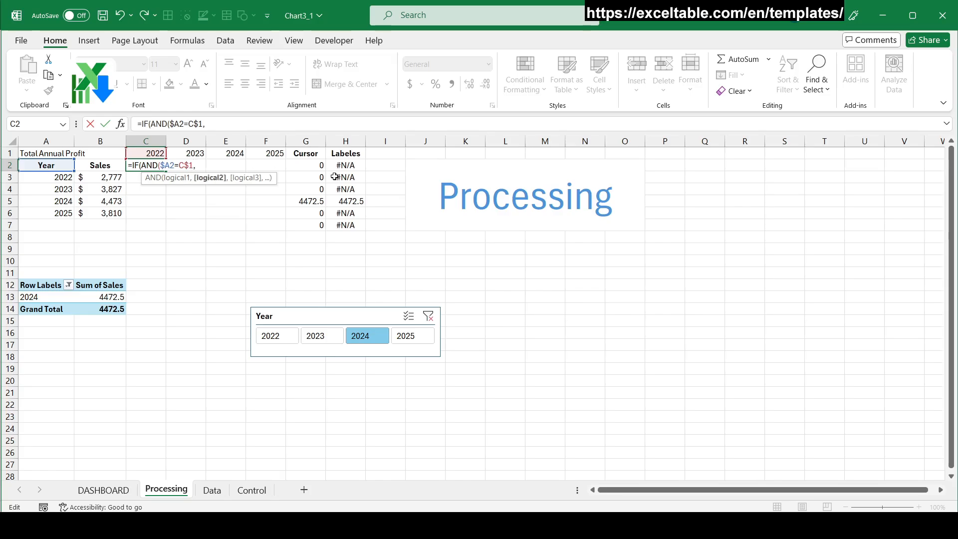
Add $G2=0 as the second condition of the AND test in C2 and close the AND function
click(309, 165)
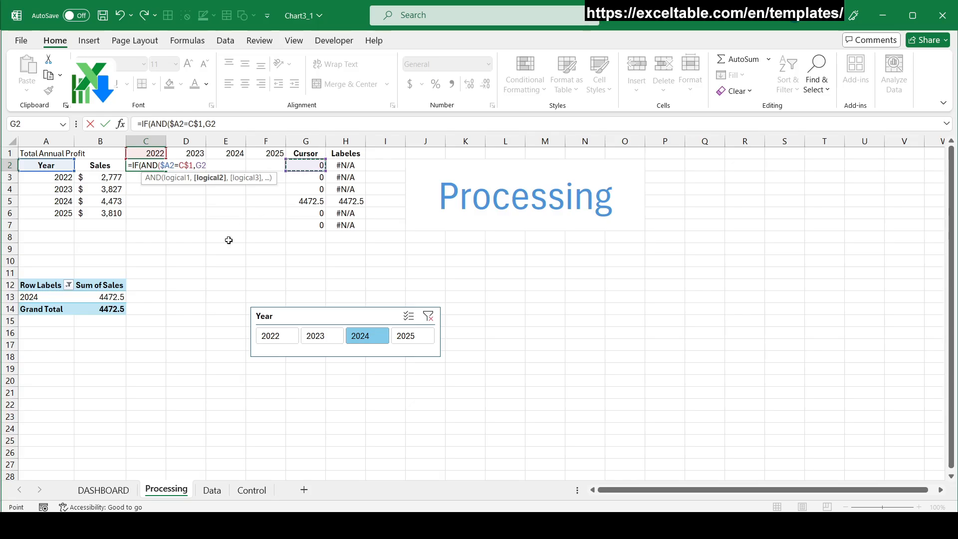
key(F4)
key(F4)
key(F4)
text(=)
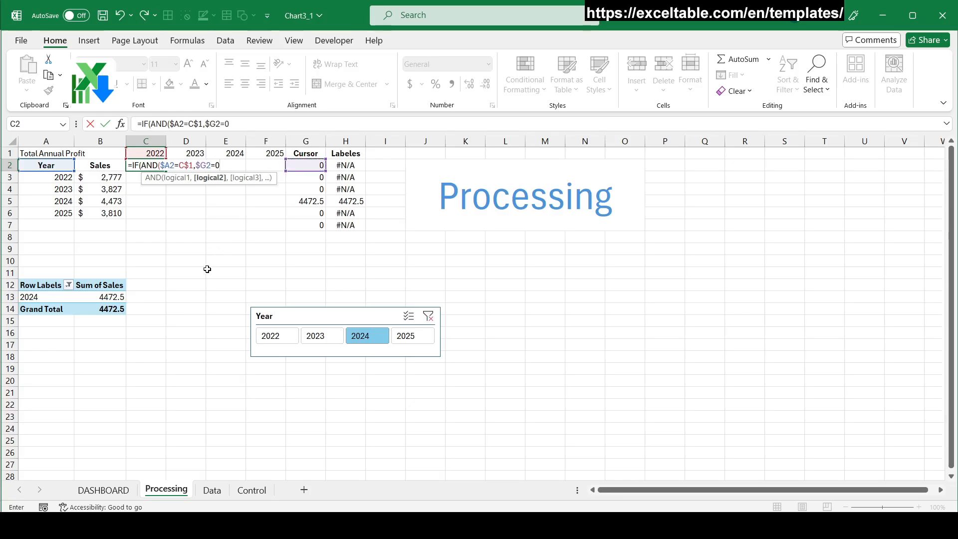
text(0))
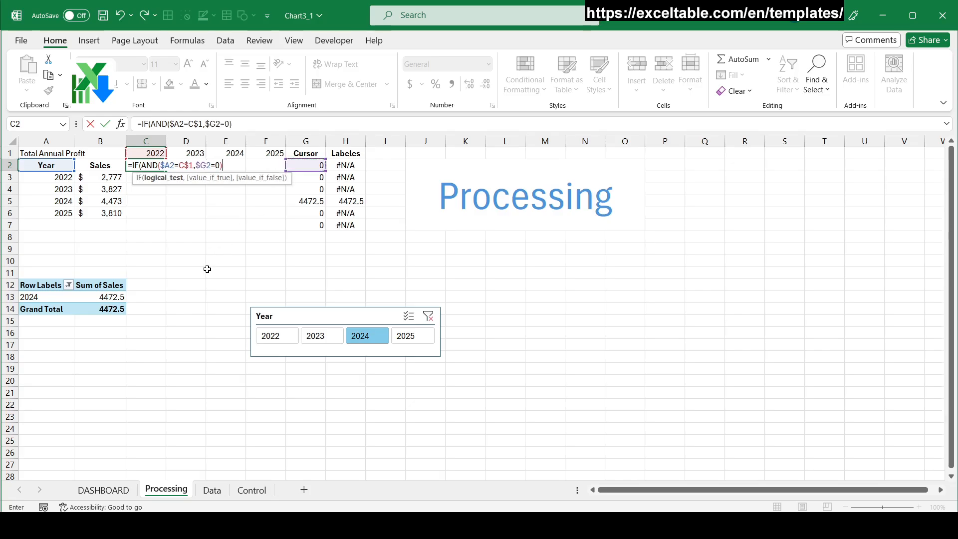
text(,)
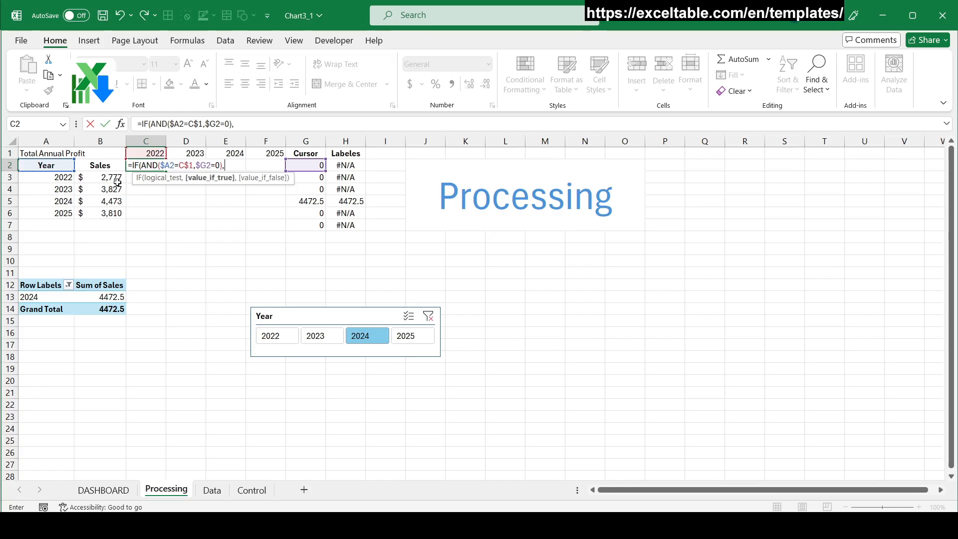
Finish C2's IF formula with $B2 as the true value and 0 as the false value, and fill it across C2:F7
click(102, 166)
key(F4)
key(F4)
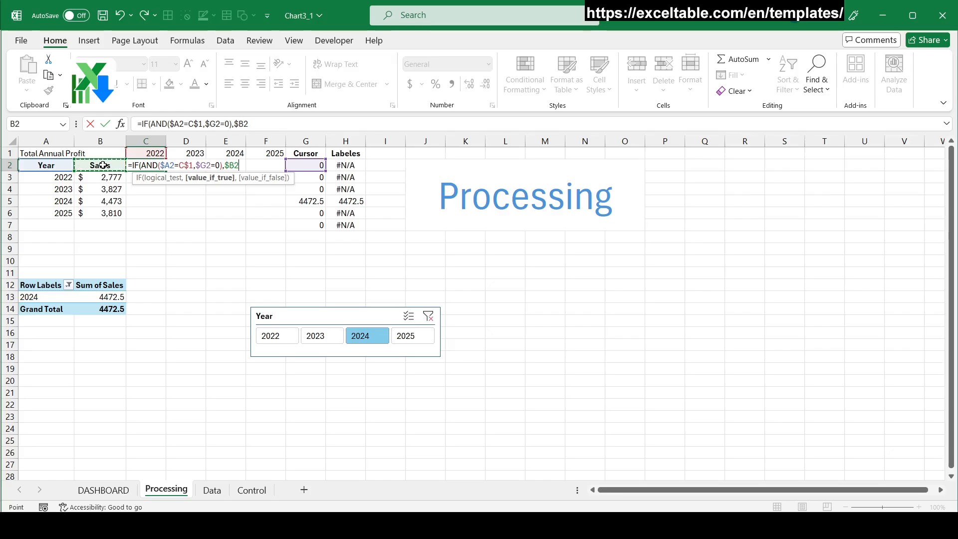
text(,)
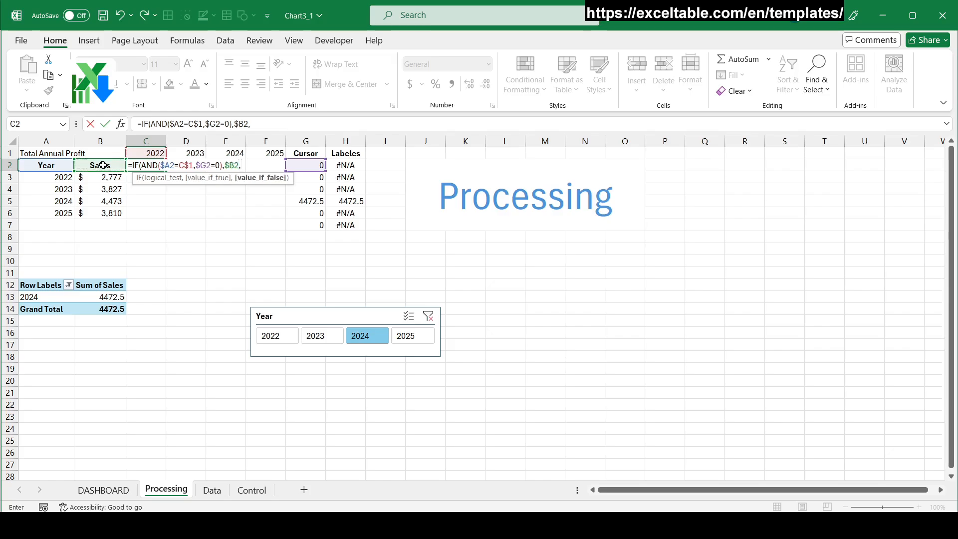
text(0))
key(ctrl+Return)
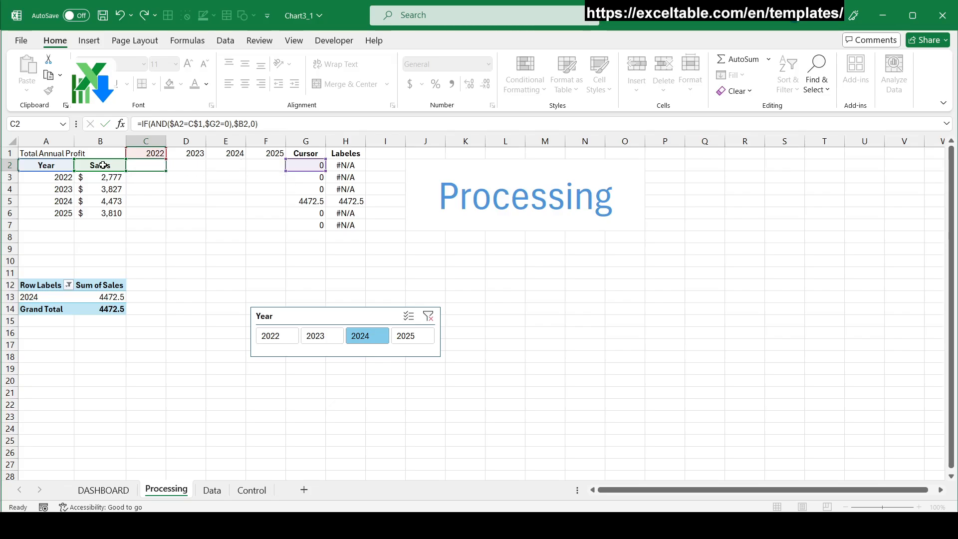
drag(167, 171, 285, 230)
click(385, 414)
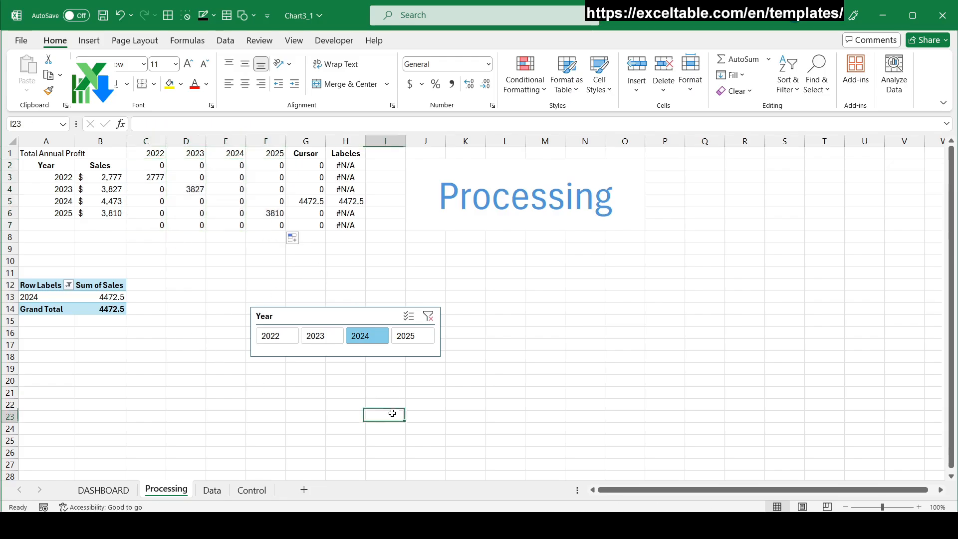
Try several years in the Year slicer, leave it on 2024, and move the slicer to columns P–U around rows 8–12
click(319, 336)
click(272, 336)
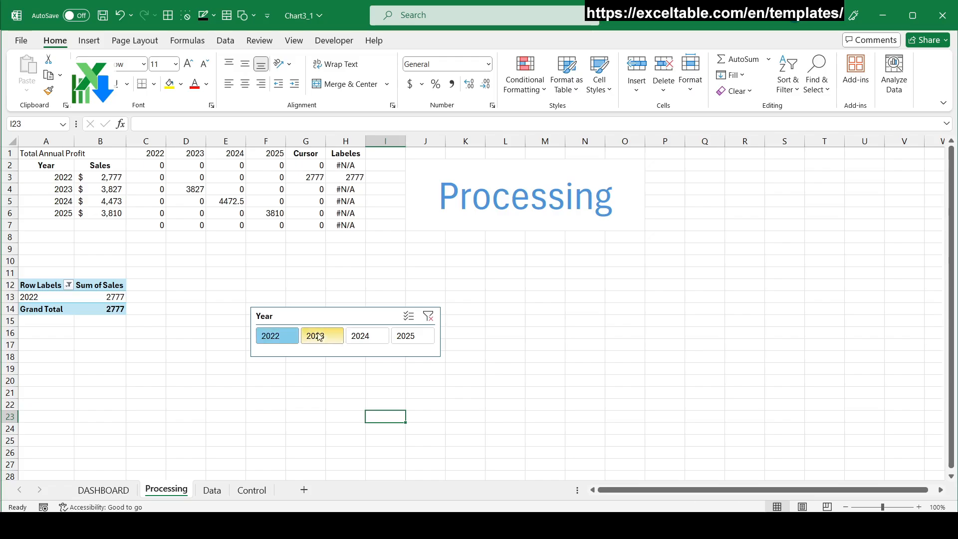
click(408, 336)
click(376, 338)
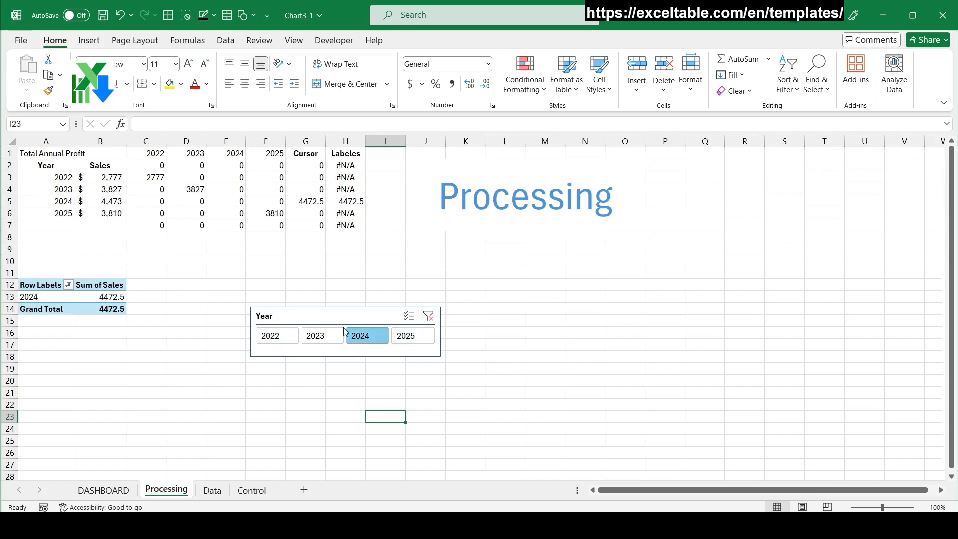
drag(336, 305, 745, 227)
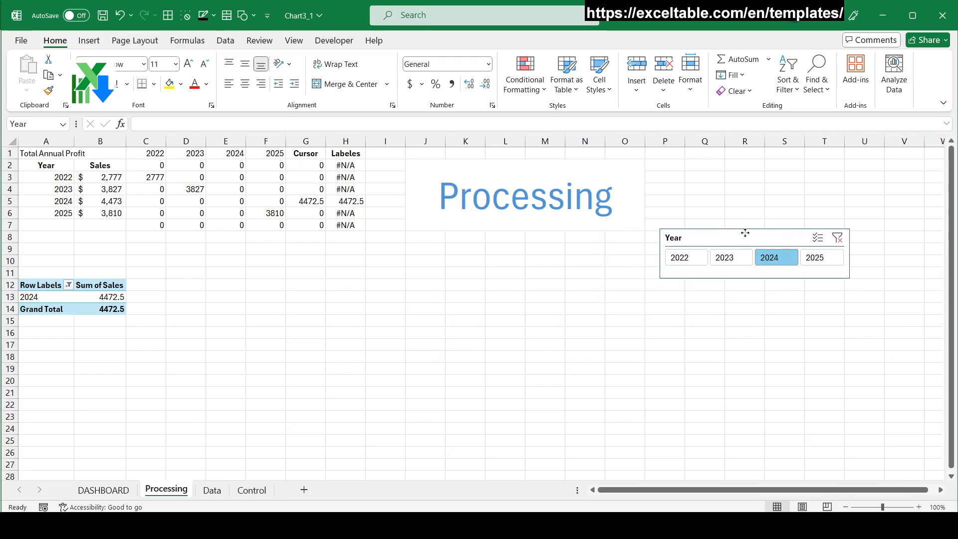
Insert a 2-D area chart based on the 2022 values in C2:C7
click(226, 297)
click(160, 158)
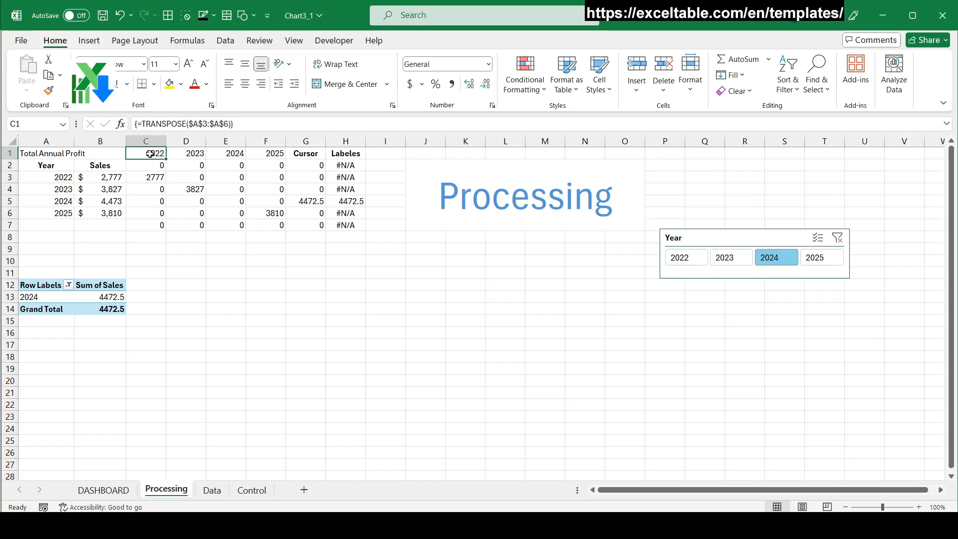
drag(150, 154, 150, 225)
click(89, 40)
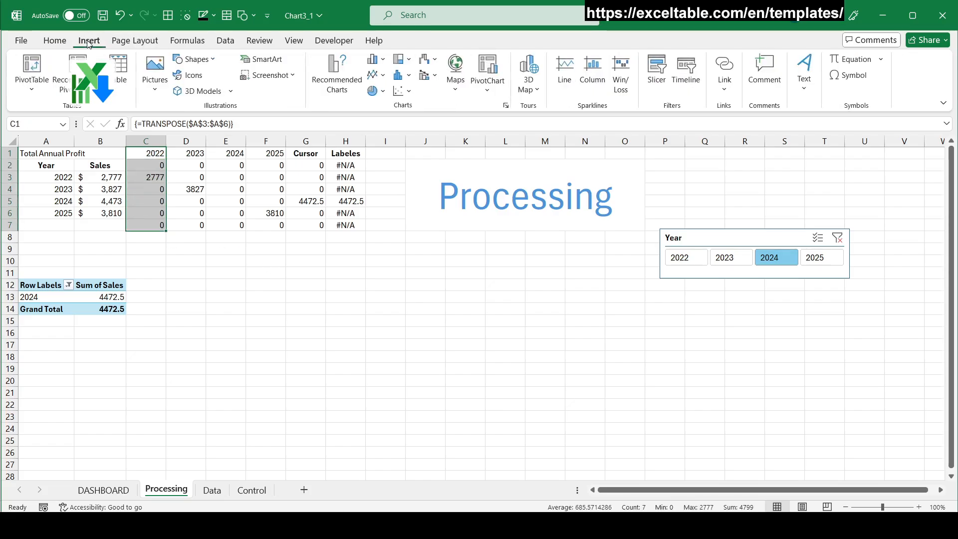
click(154, 162)
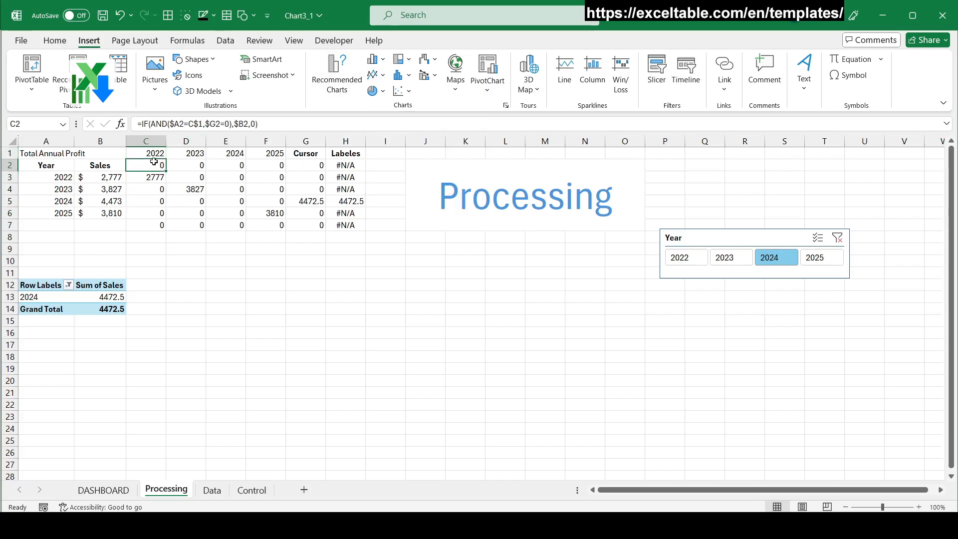
drag(153, 166, 152, 227)
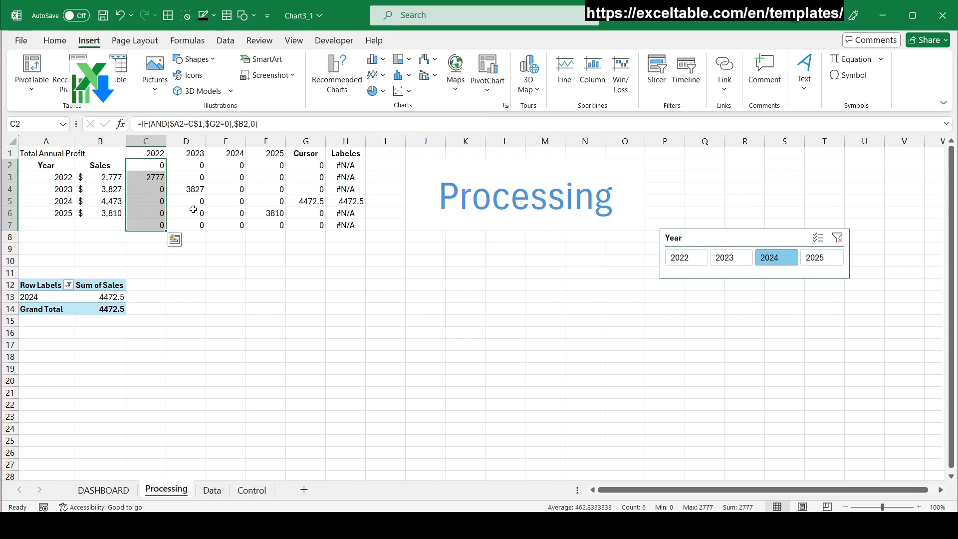
click(385, 76)
click(386, 272)
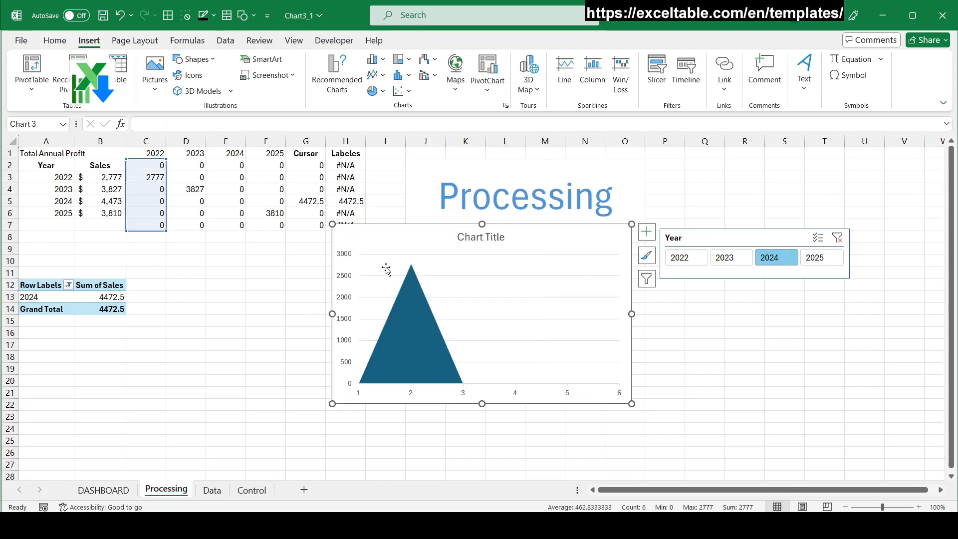
Edit the first series in the area chart's data source and take its name from cell C1
click(403, 225)
click(644, 75)
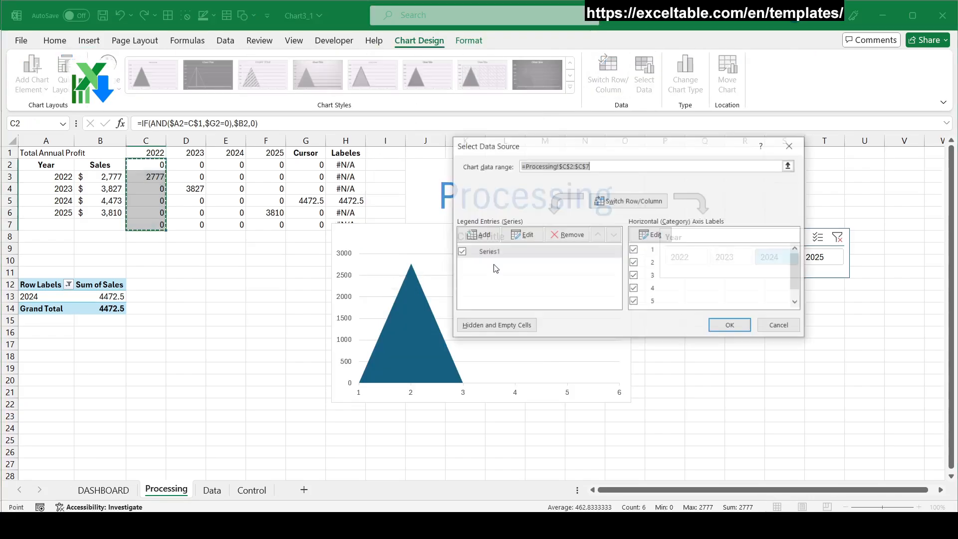
click(482, 235)
click(145, 153)
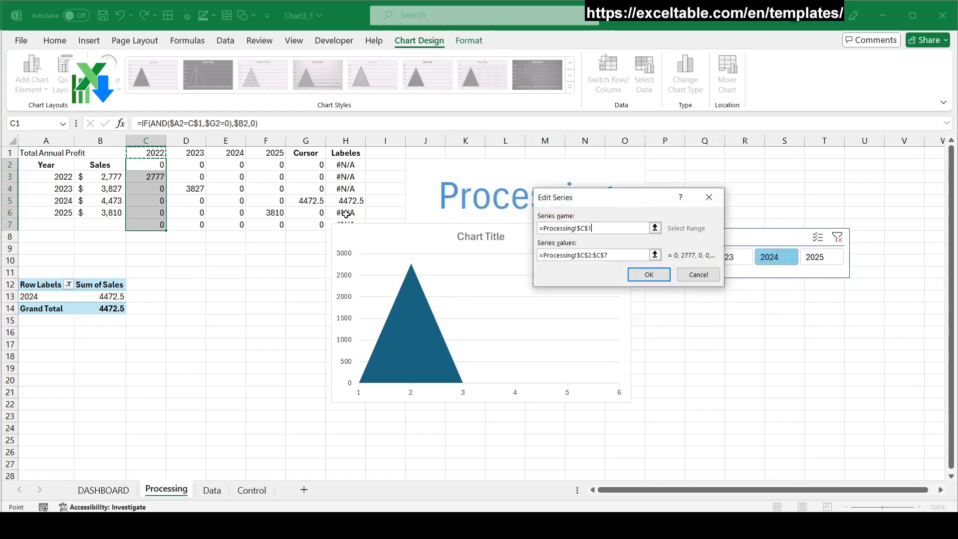
click(648, 274)
Add a second chart series named from cell D1 with the values in D2:D7
click(481, 235)
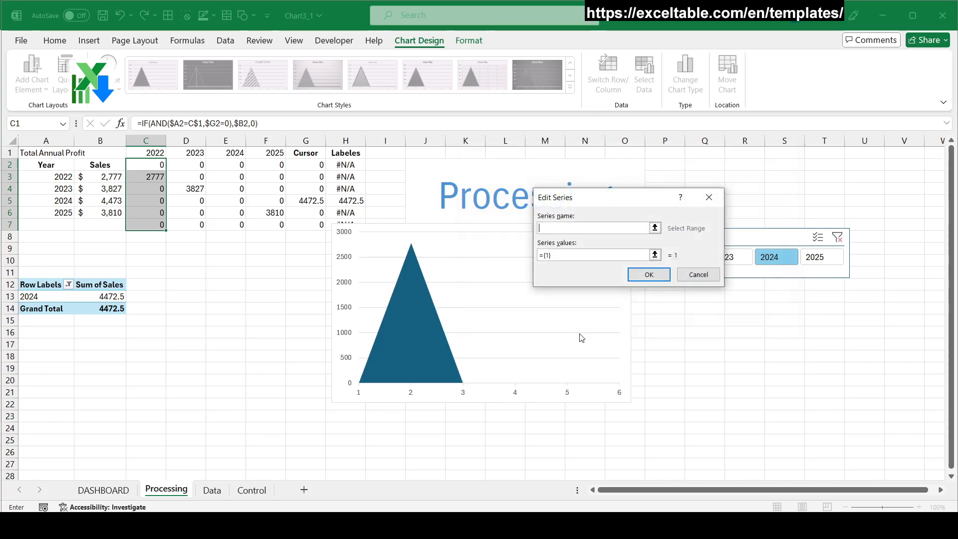
click(196, 153)
drag(616, 256, 499, 248)
key(BackSpace)
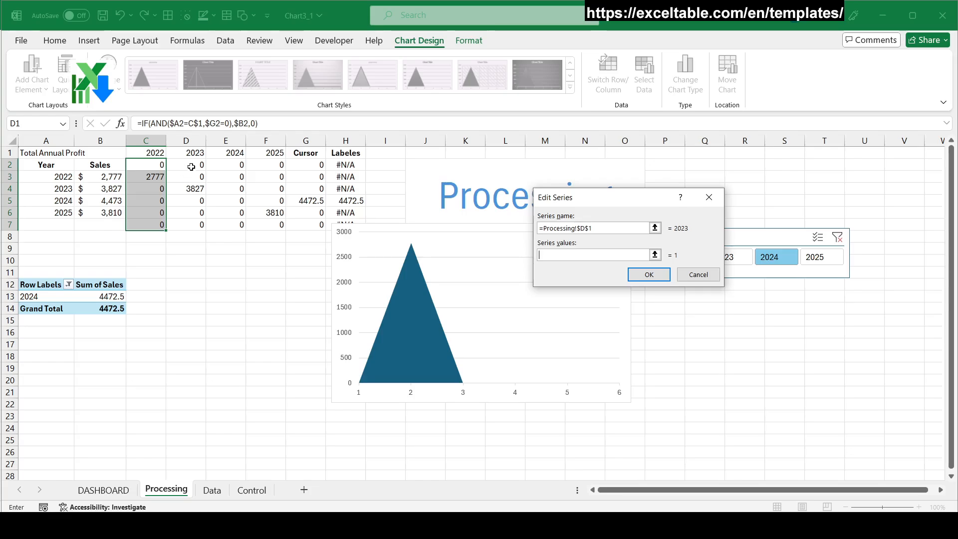
drag(191, 166, 193, 225)
click(648, 275)
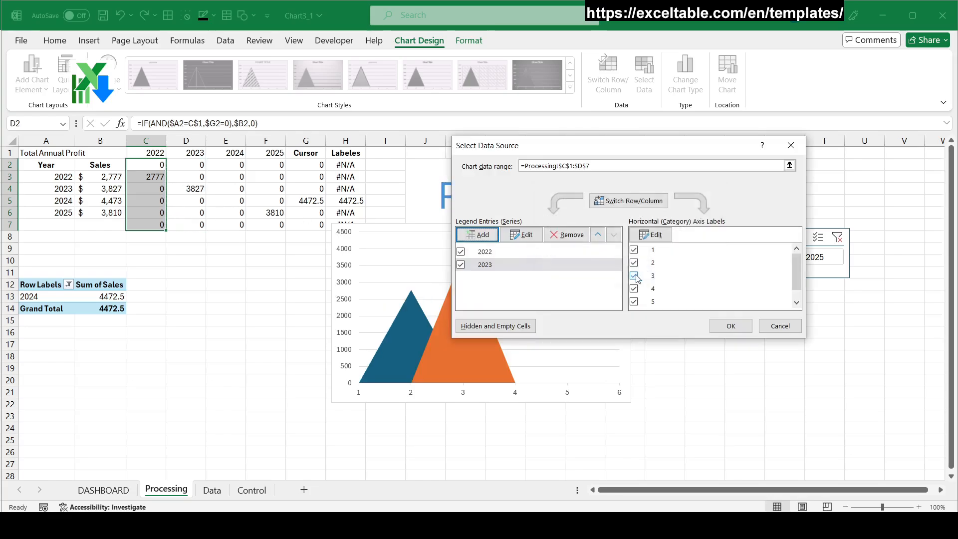
Add a third chart series named from cell E1 with the values in E2:E7
click(481, 235)
click(218, 155)
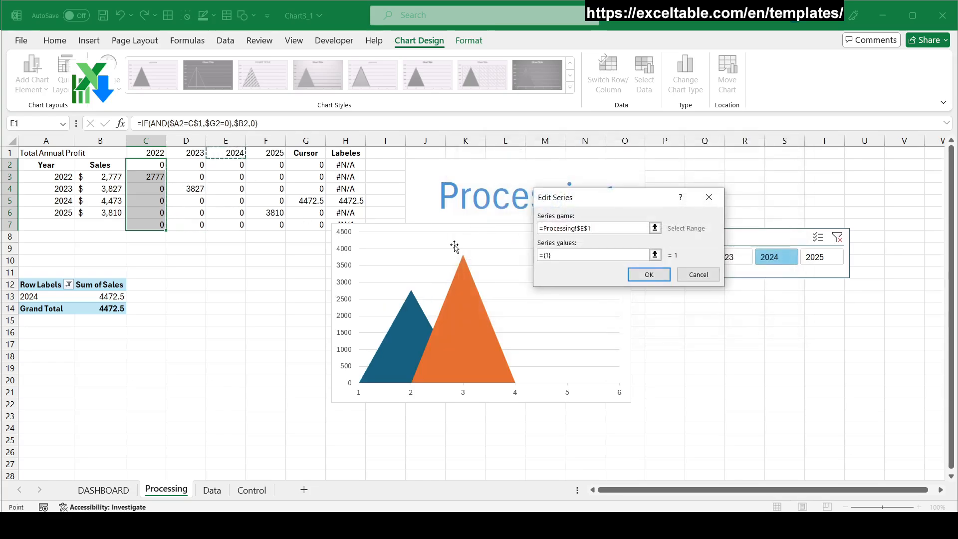
drag(555, 258, 471, 244)
key(BackSpace)
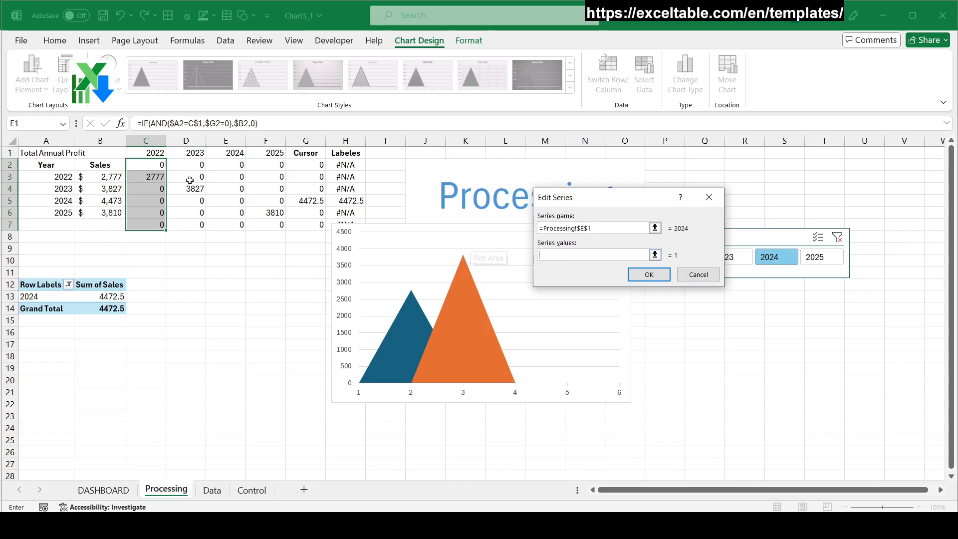
drag(234, 165, 238, 225)
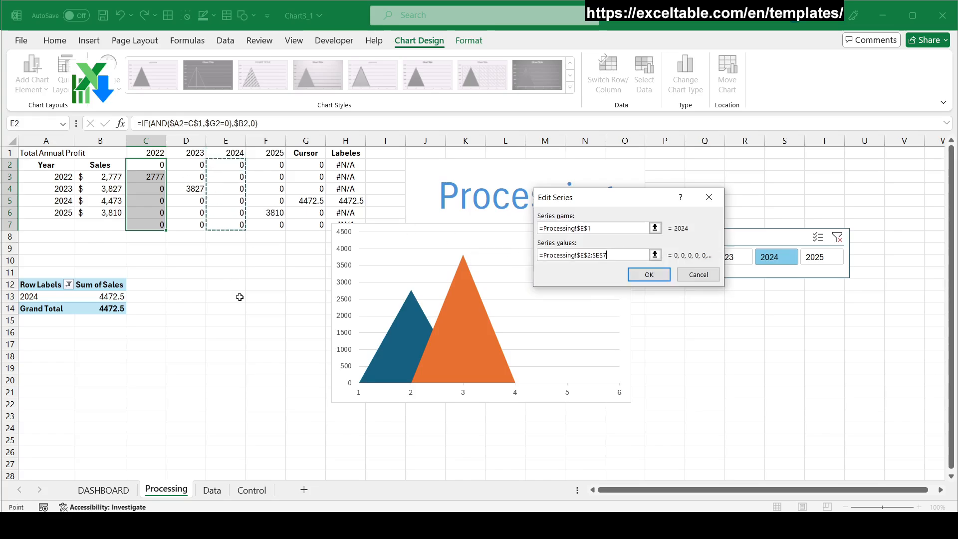
click(649, 275)
click(481, 234)
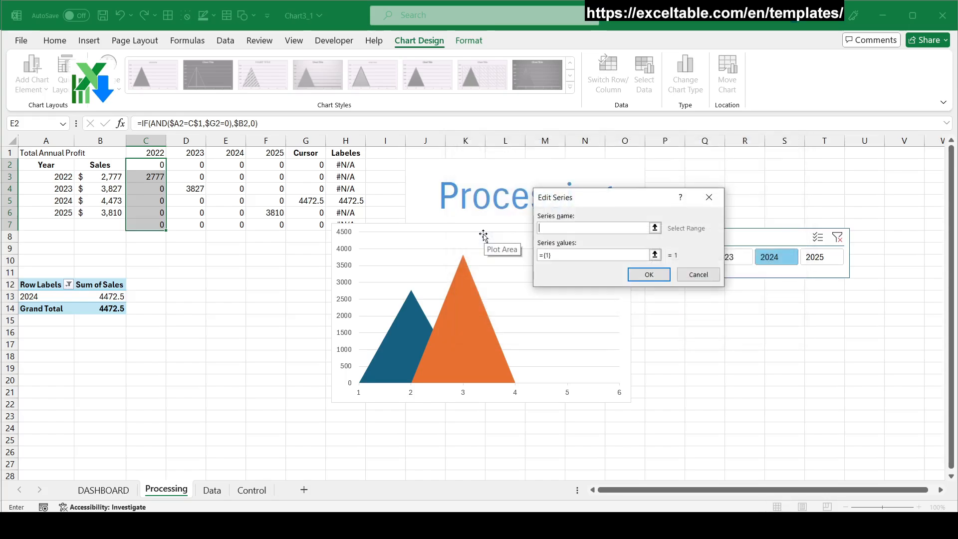
click(699, 275)
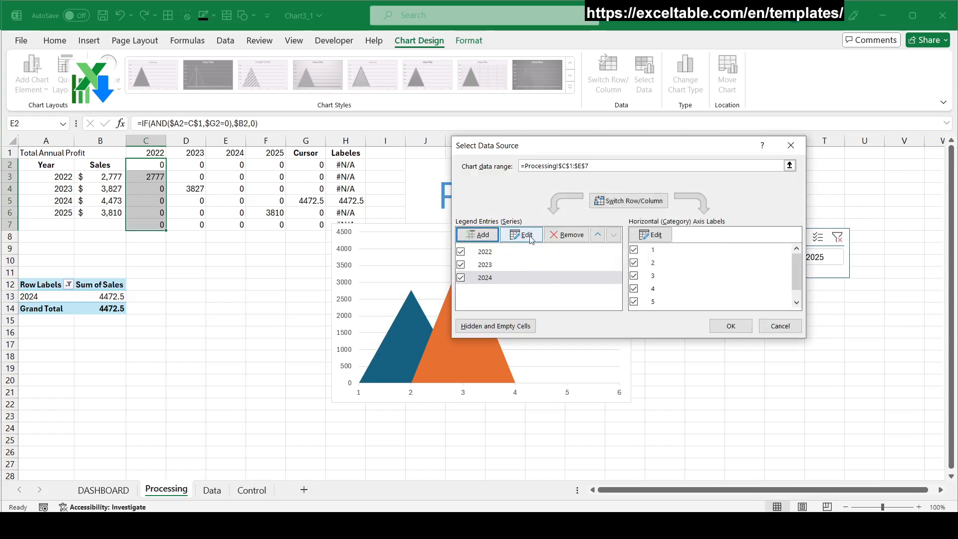
click(521, 233)
click(655, 255)
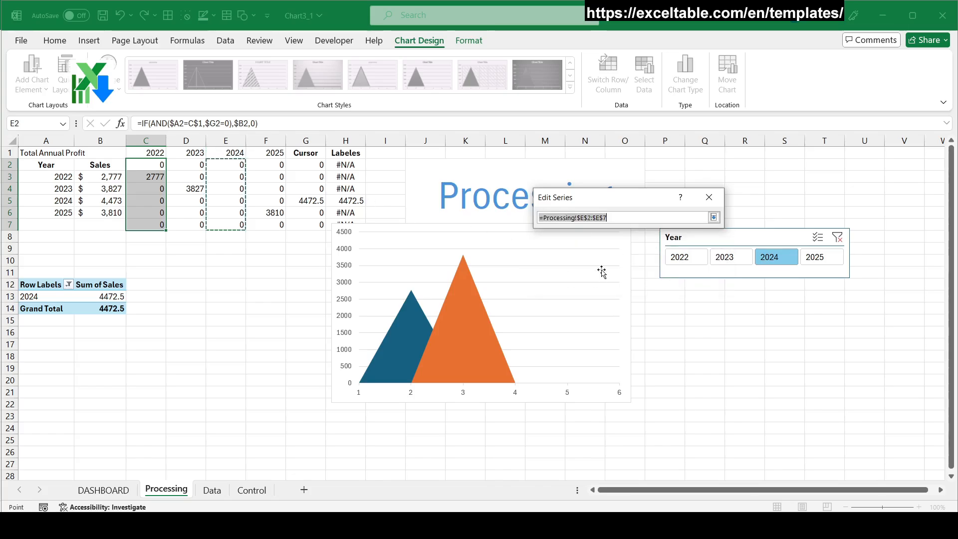
key(Return)
click(649, 275)
Add a fourth chart series named from cell F1 with the values in F2:F7
click(481, 235)
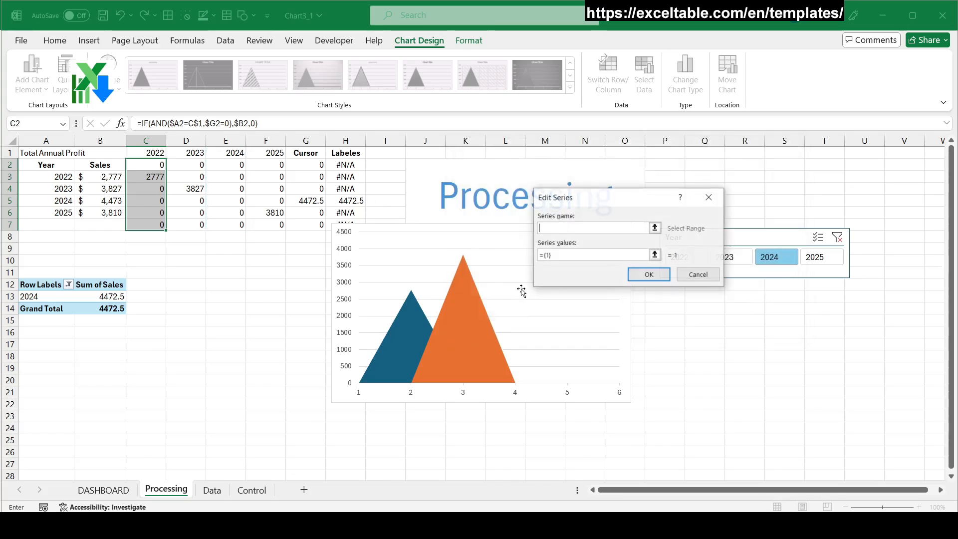
click(266, 153)
drag(593, 257, 484, 251)
key(BackSpace)
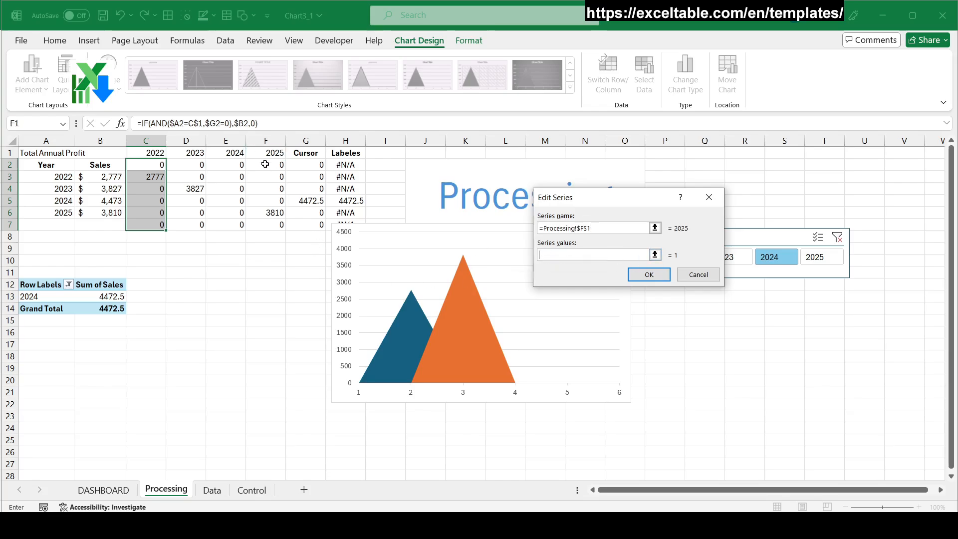
drag(265, 164, 264, 224)
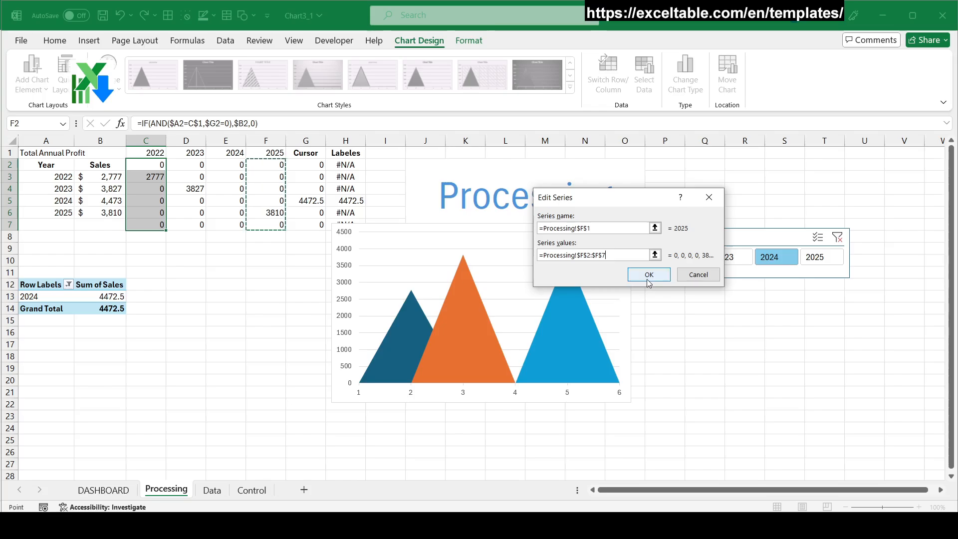
click(648, 274)
Add the Cursor series to the chart, named from cell G1 with the values in G2:G7
click(486, 237)
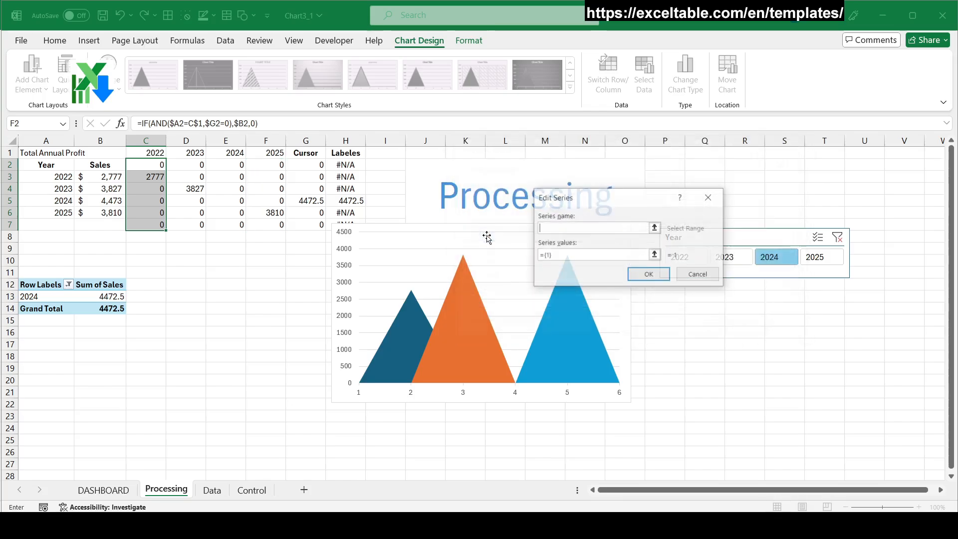
click(298, 156)
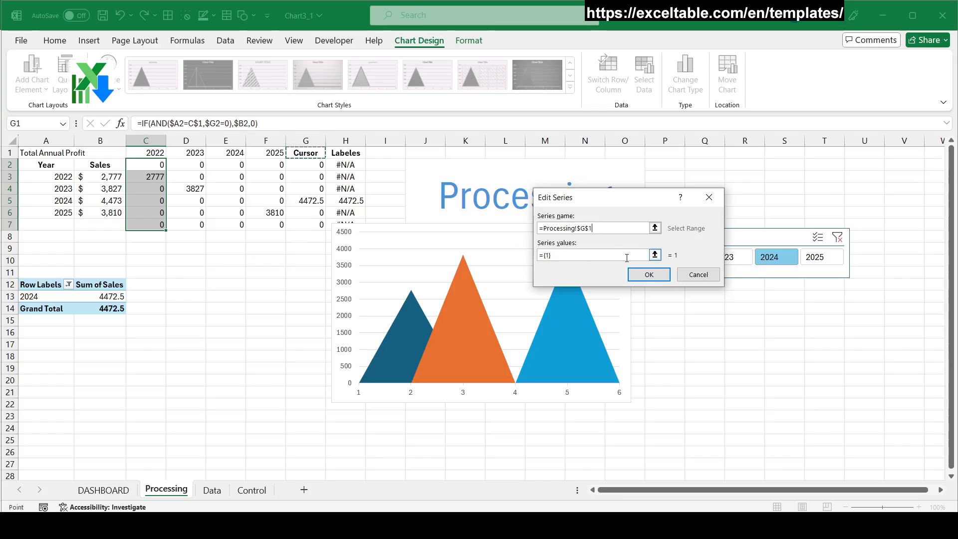
click(589, 256)
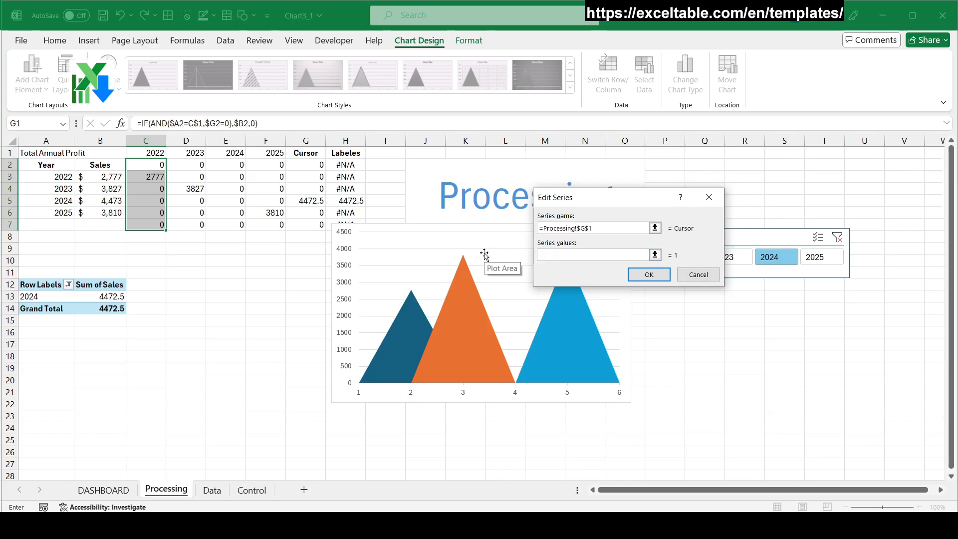
click(303, 166)
drag(303, 165, 305, 224)
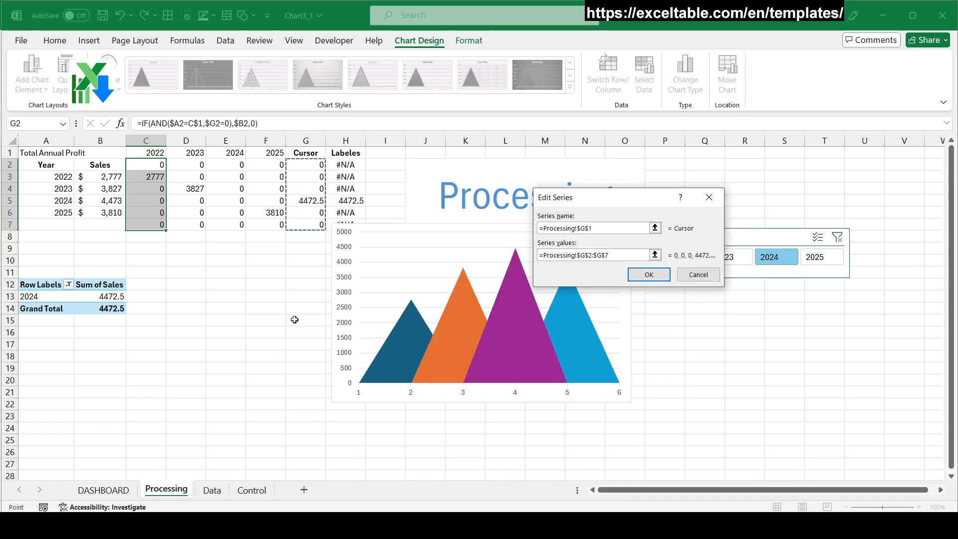
click(639, 279)
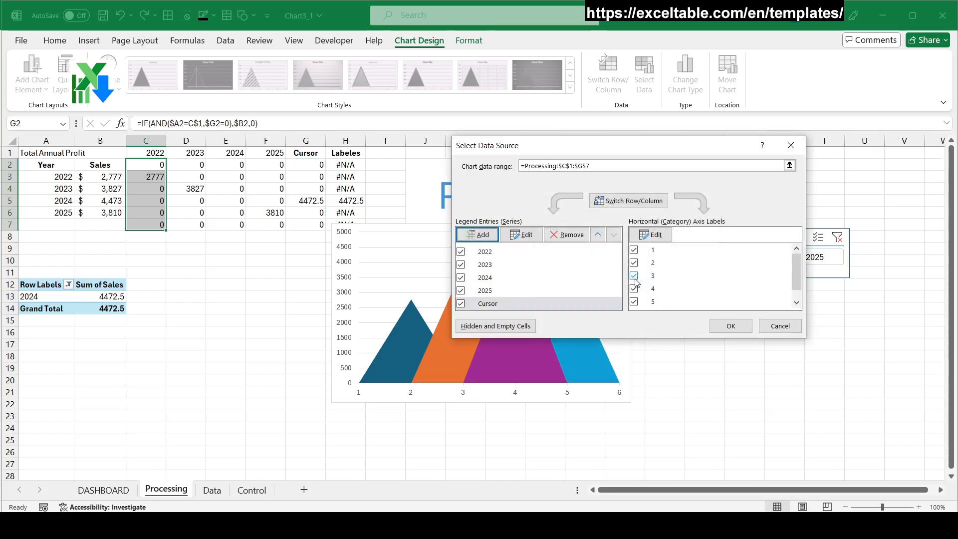
Add the Labeles series, named from cell H1 with the values in H2:H7, and accept the chart's data source
click(477, 235)
click(350, 157)
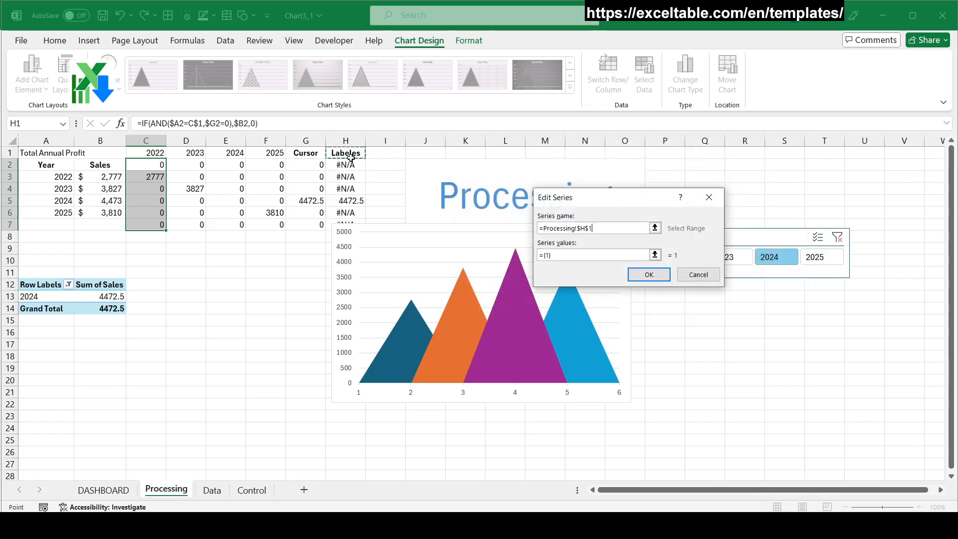
drag(549, 256, 520, 256)
key(BackSpace)
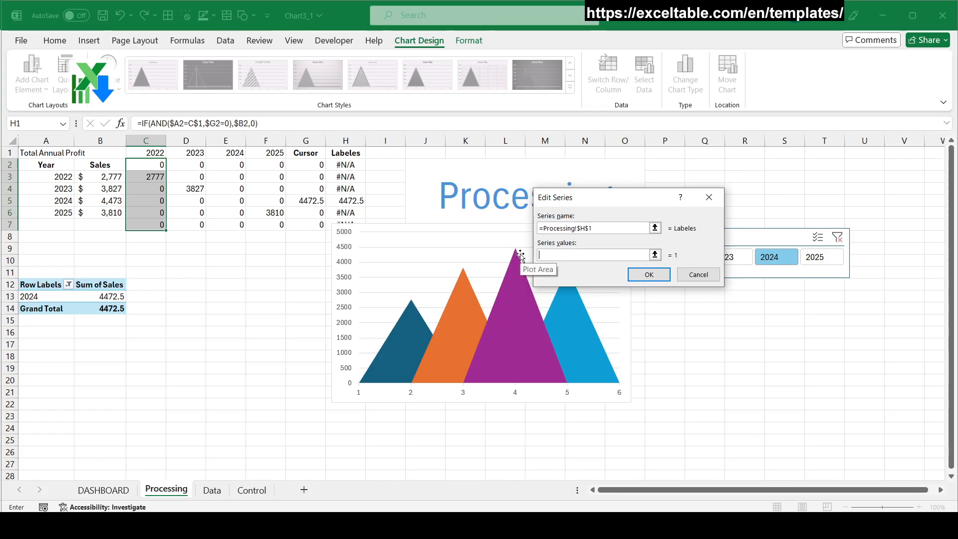
drag(351, 165, 351, 224)
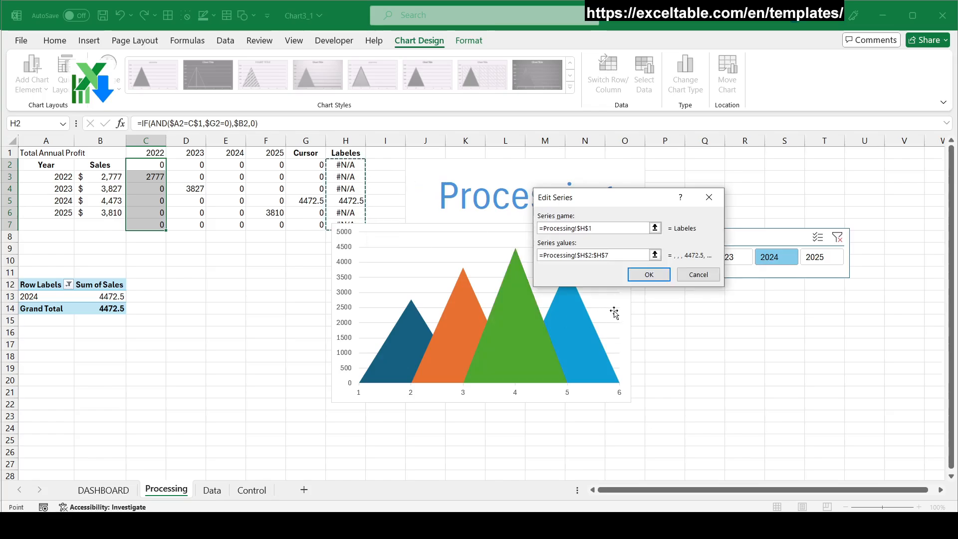
click(656, 278)
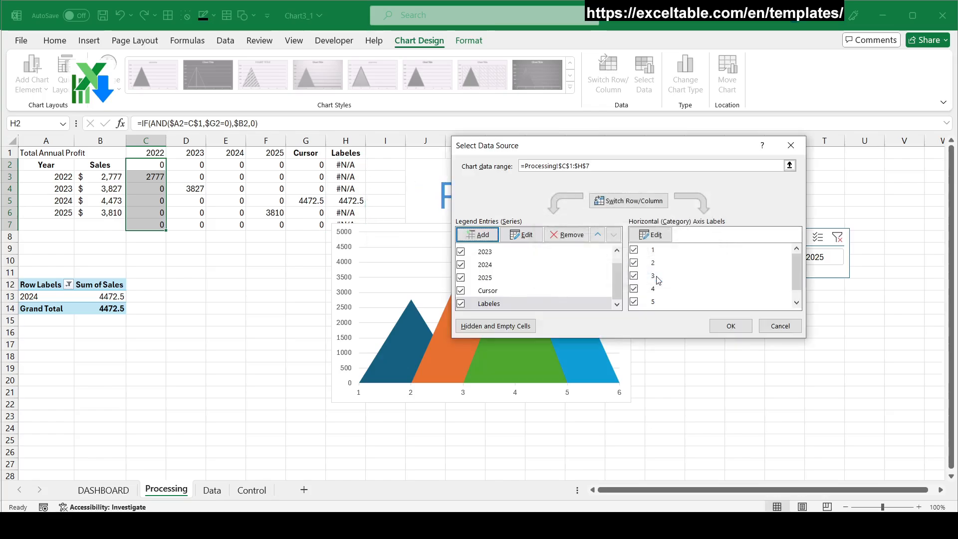
click(724, 326)
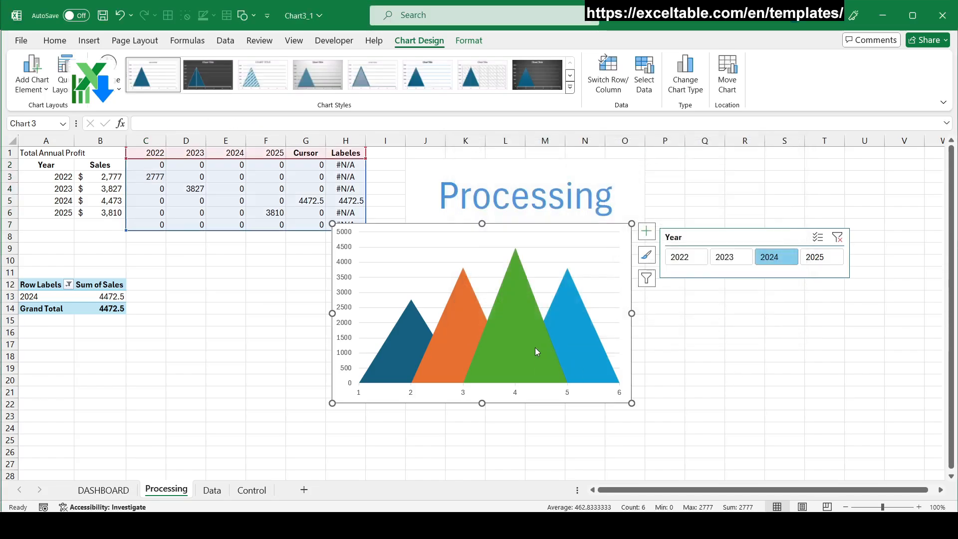
Select the chart's Labeles series and change it to a scatter chart with markers only
right_click(526, 331)
click(574, 469)
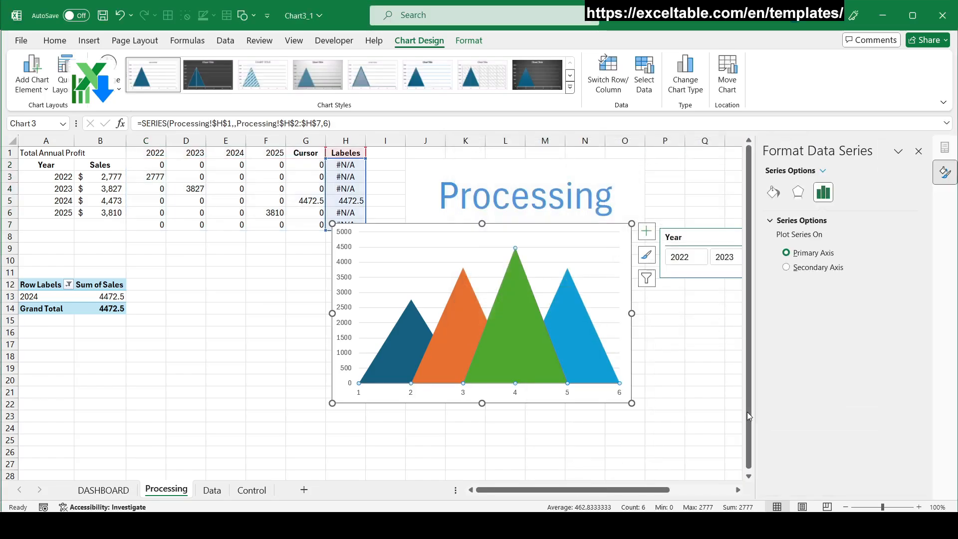
click(823, 171)
click(853, 336)
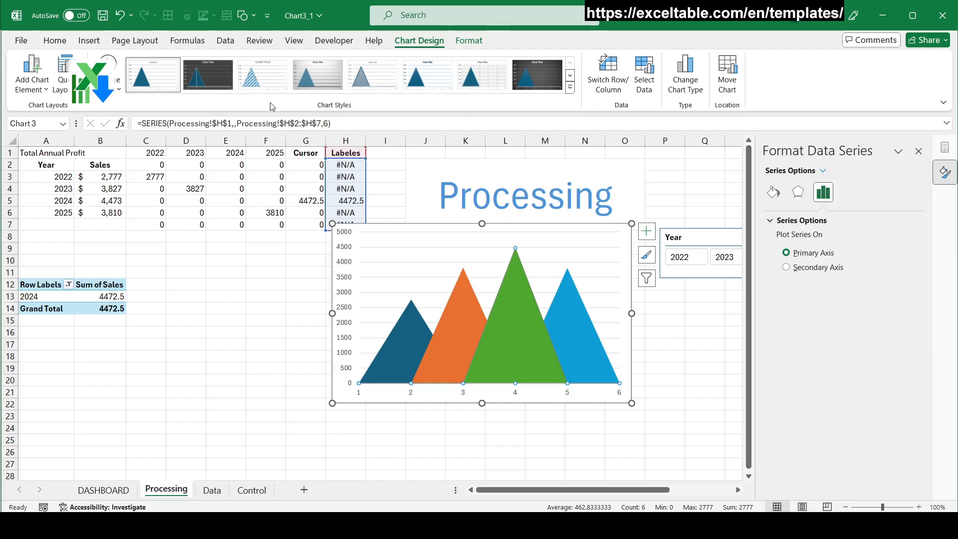
click(89, 41)
click(402, 90)
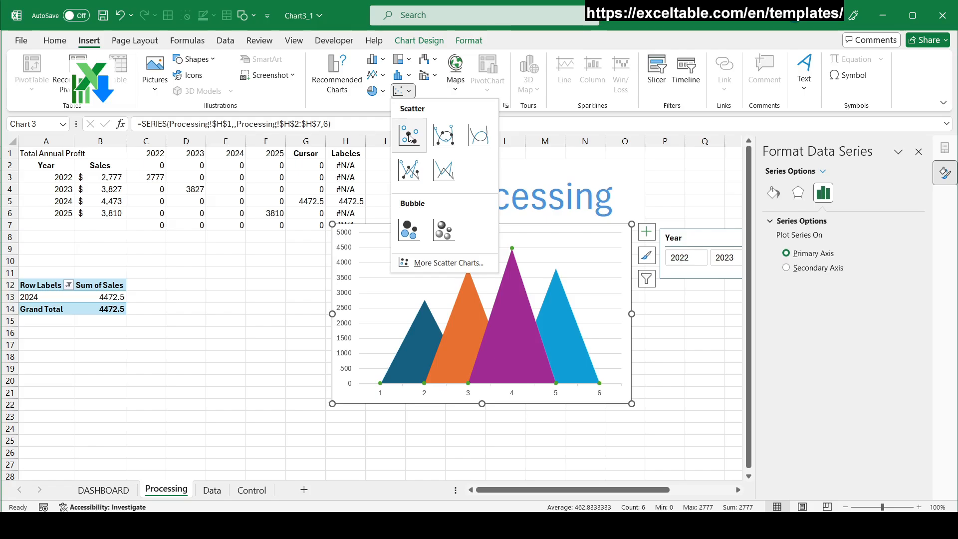
click(398, 163)
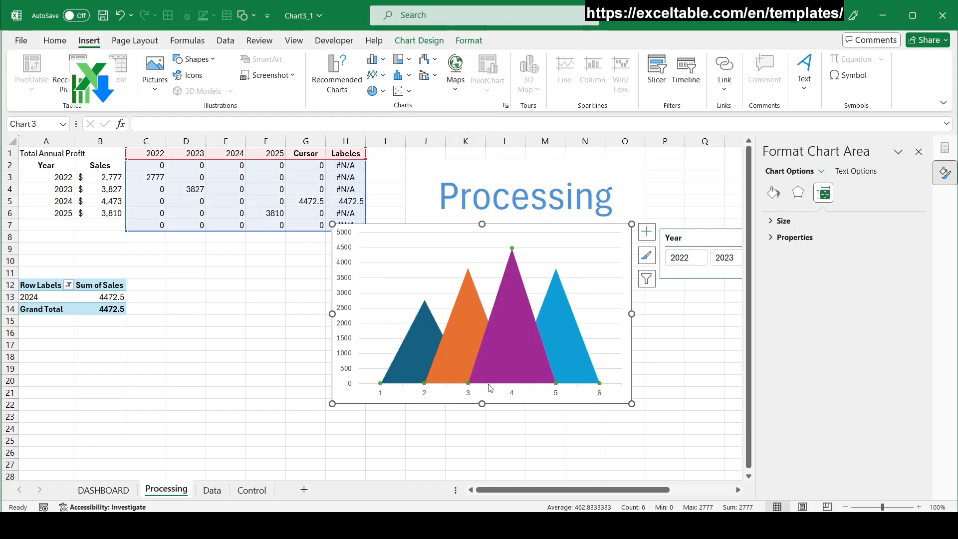
Change the chart's hidden and empty cell settings so #N/A points of the Labeles series are not plotted at zero
click(430, 42)
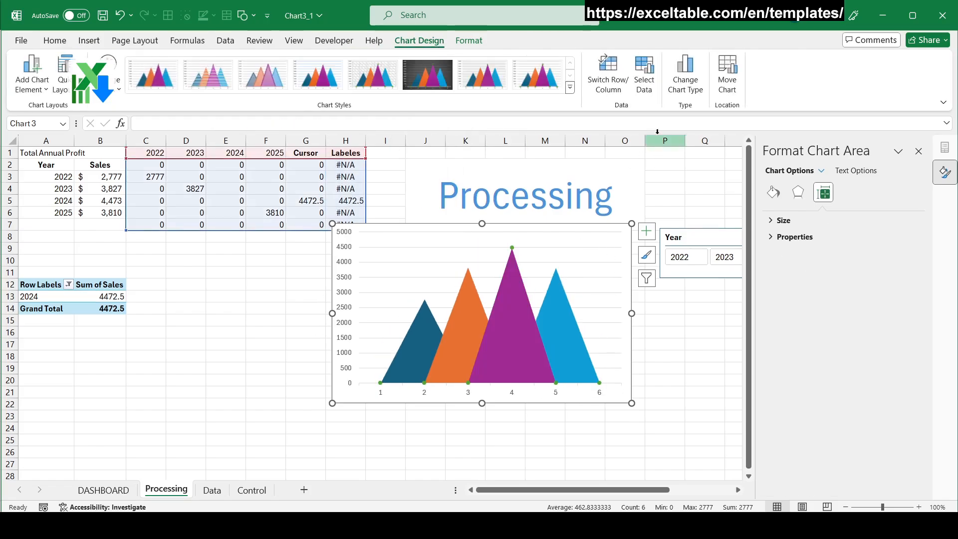
click(644, 84)
click(499, 442)
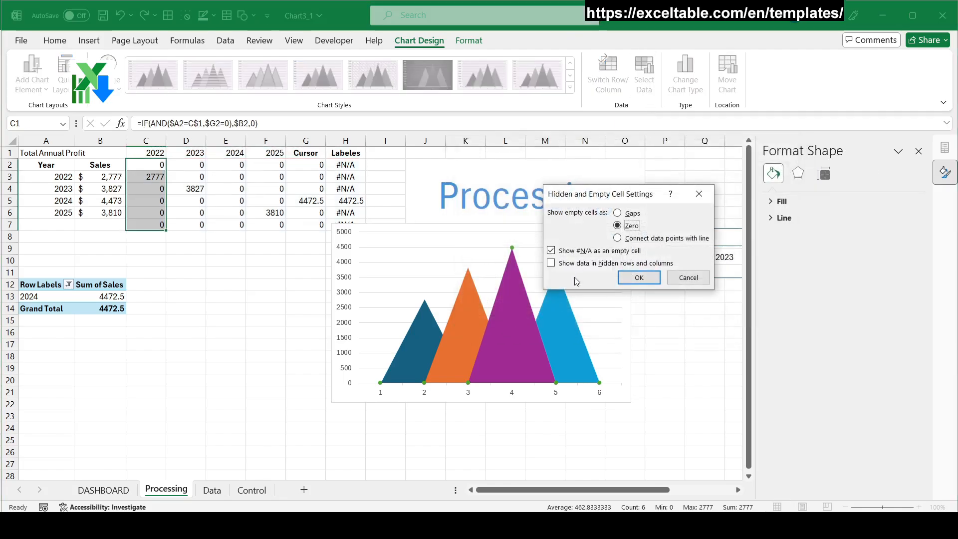
click(637, 279)
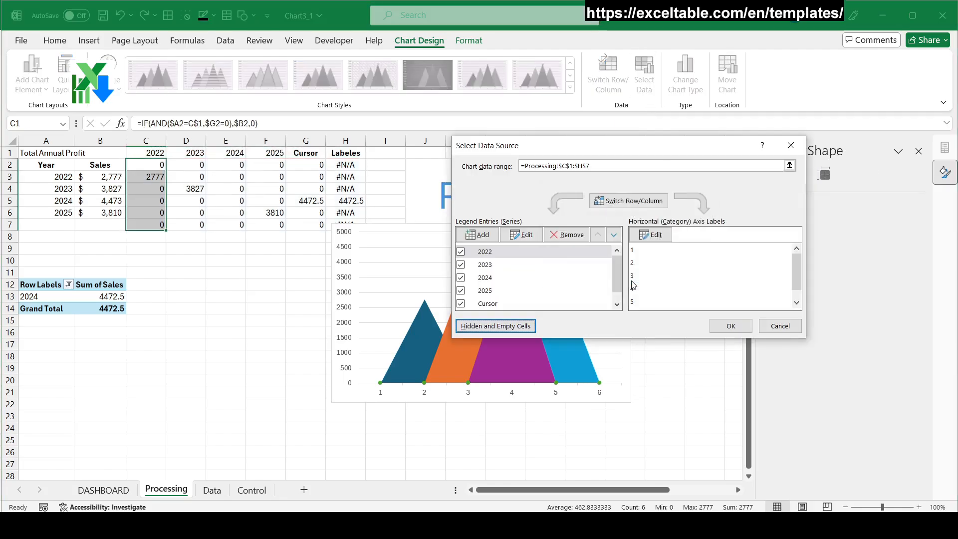
click(726, 326)
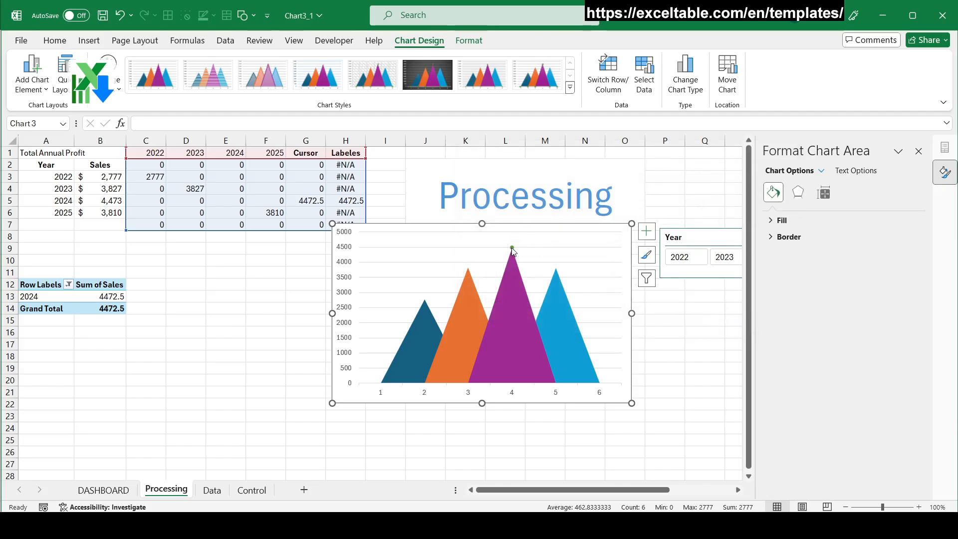
Test the chart by switching the Year slicer through 2022, 2023, 2024 and 2025, ending on 2024
click(918, 152)
click(688, 258)
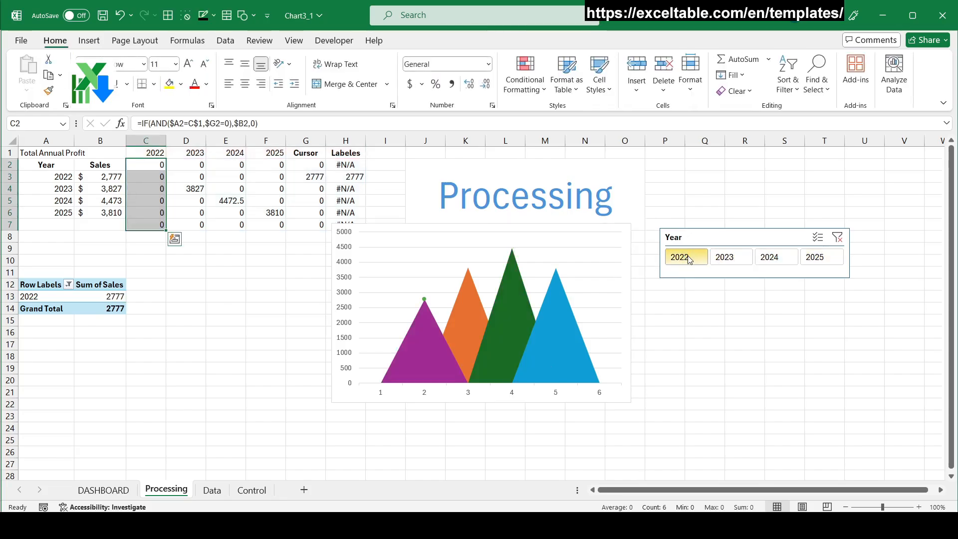
click(724, 257)
click(773, 257)
click(816, 257)
click(771, 257)
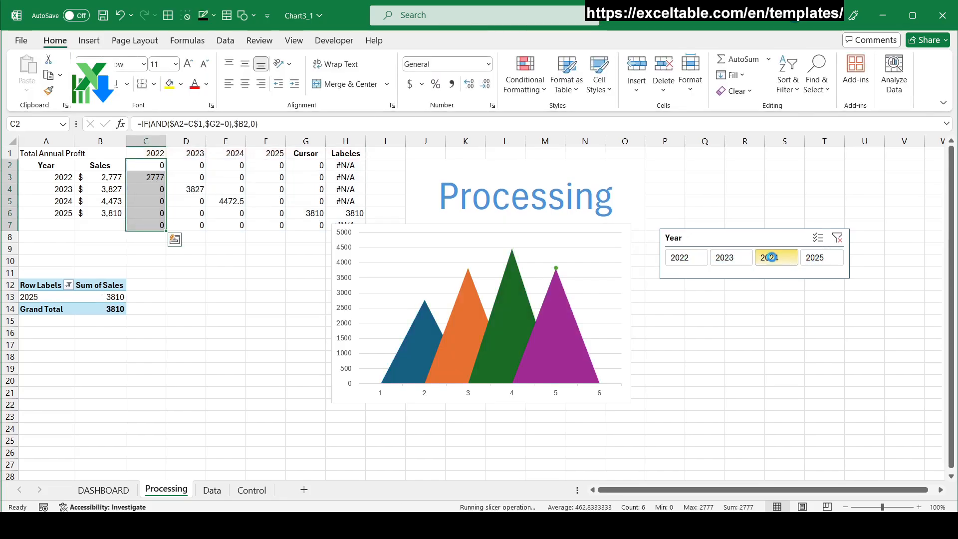
click(726, 257)
click(771, 258)
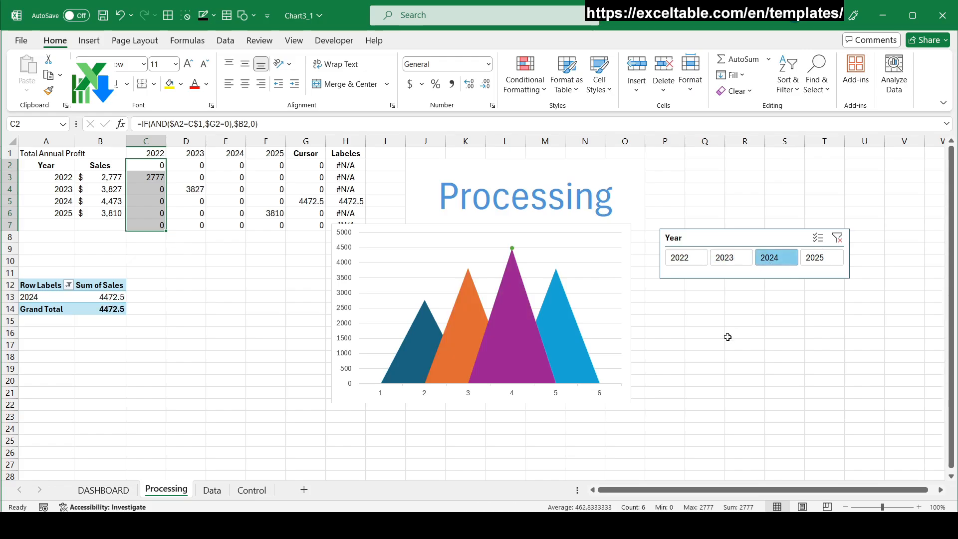
Draw a large rectangle on the DASHBOARD sheet, spanning columns A to U and reaching down to row 28
click(105, 490)
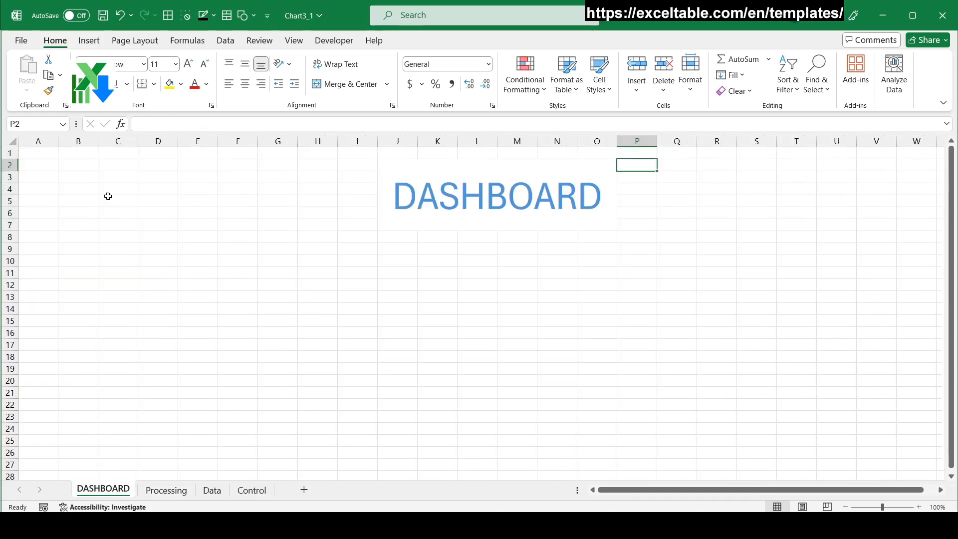
click(89, 40)
click(192, 59)
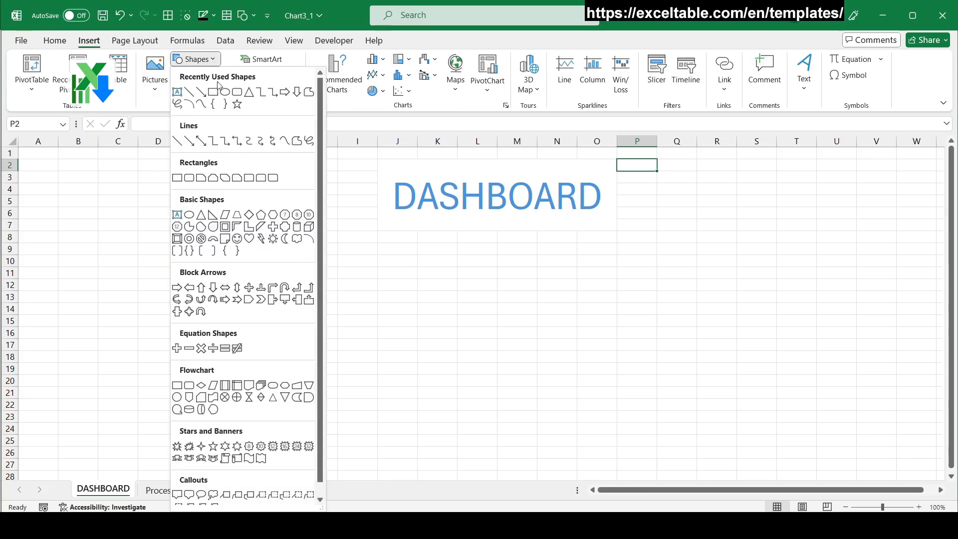
click(215, 93)
mouse_move(35, 155)
mouse_down()
mouse_move(848, 462)
mouse_move(850, 479)
mouse_up()
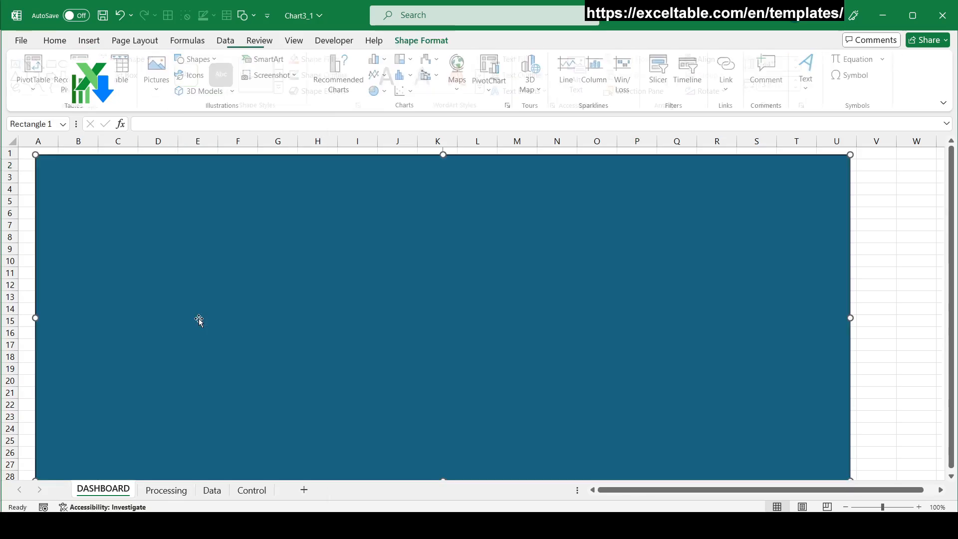
Stretch the rectangle to the sheet's upper-left corner and out past column X, about 16.09" wide and 7.68" high
drag(24, 313, 19, 314)
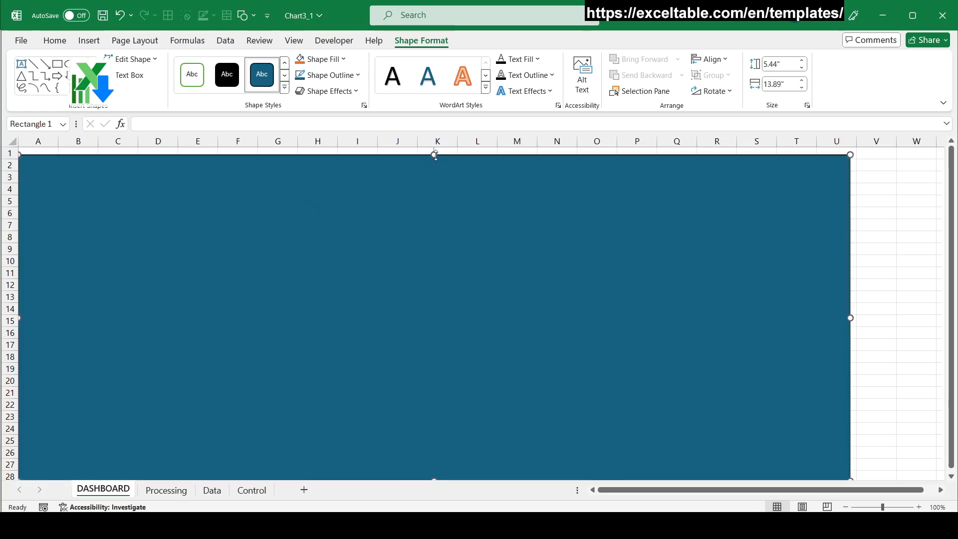
drag(435, 155, 435, 148)
drag(850, 313, 942, 313)
scroll(450, 382, down, 4)
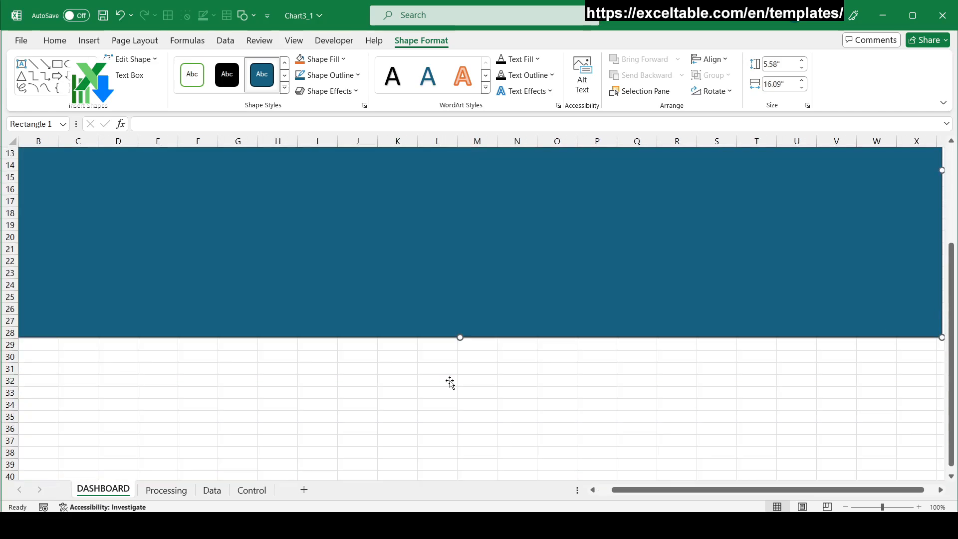
drag(458, 338, 426, 460)
scroll(367, 365, up, 4)
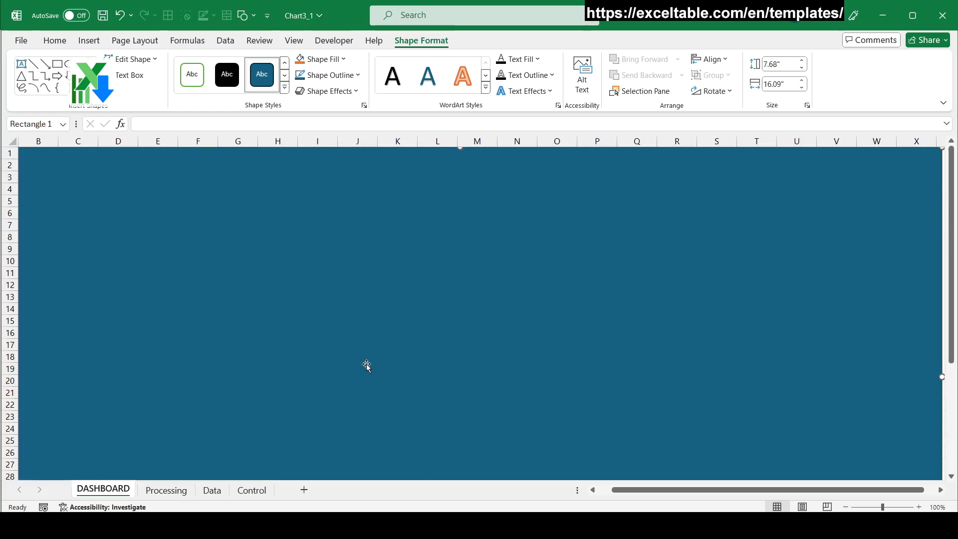
Give the background rectangle a gradient fill and remove the middle gradient stops, keeping only the two end stops
right_click(345, 288)
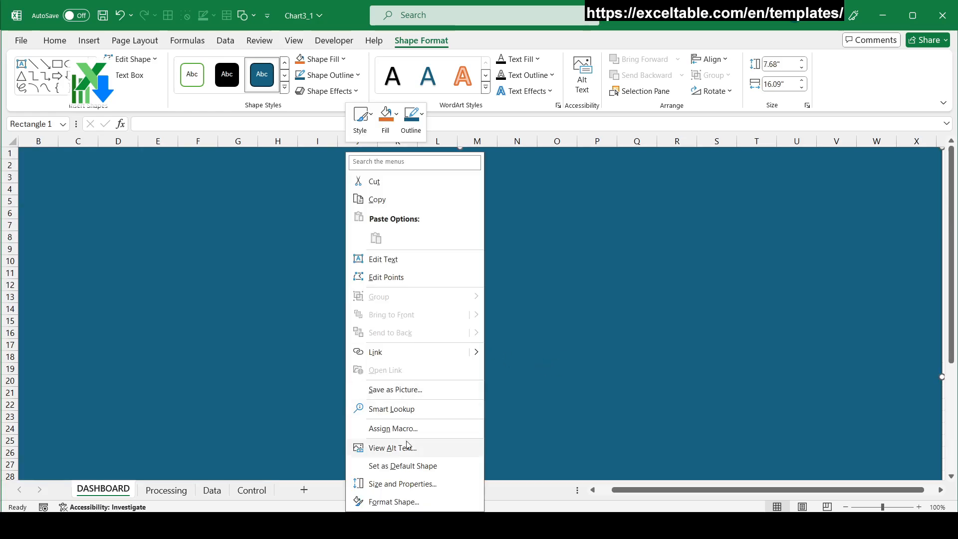
click(393, 502)
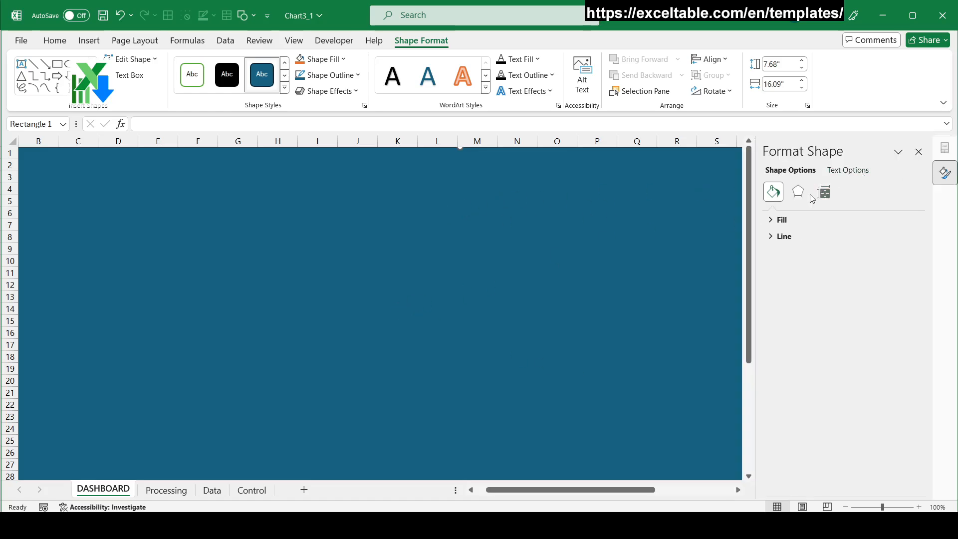
click(776, 220)
click(780, 268)
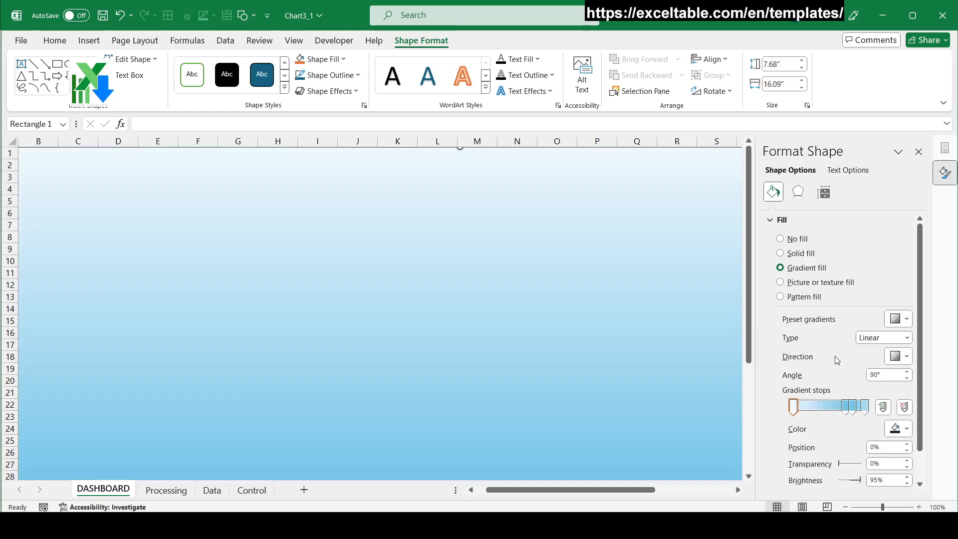
click(847, 406)
click(904, 408)
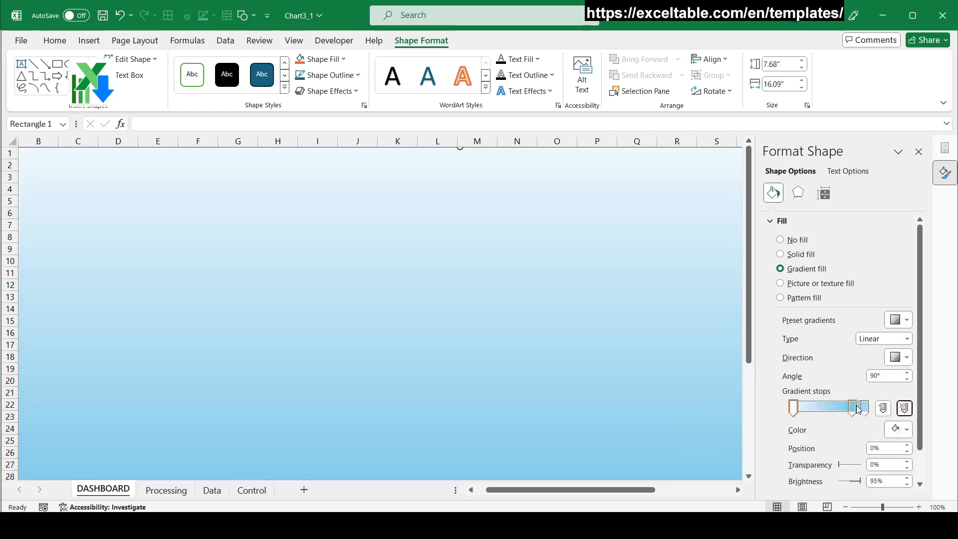
click(904, 408)
click(904, 409)
Color the background gradient's last stop black and its first stop with hex color #282530
click(896, 428)
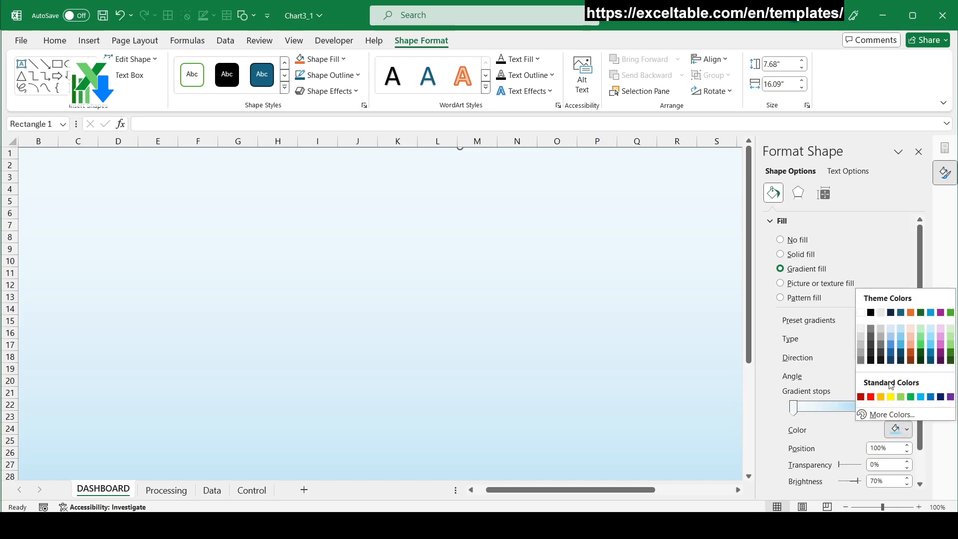
click(873, 317)
click(794, 408)
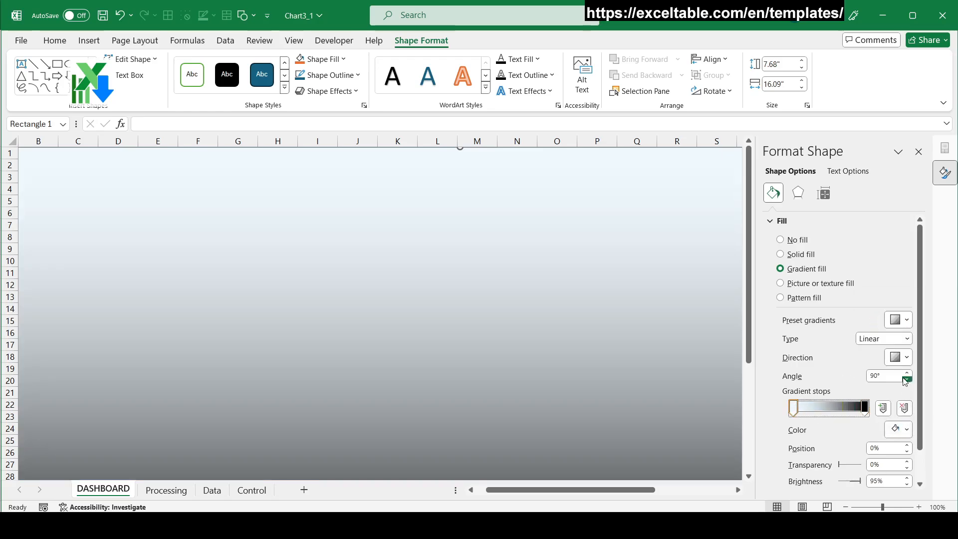
click(904, 430)
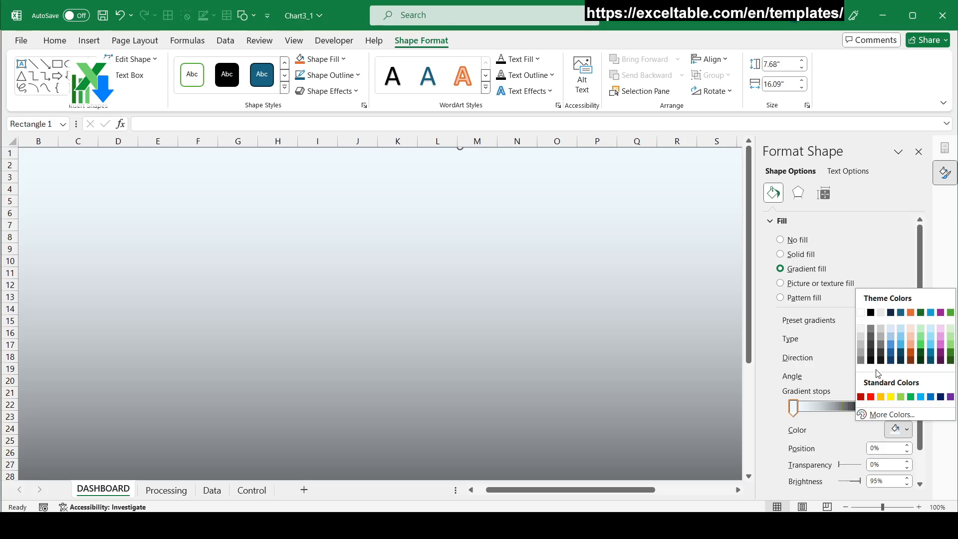
click(896, 429)
click(897, 430)
click(888, 416)
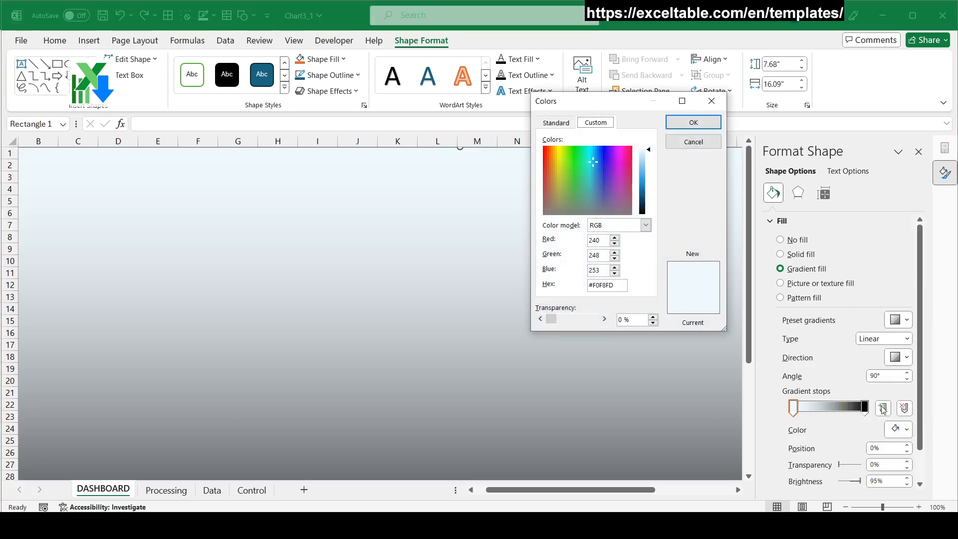
drag(617, 285, 597, 288)
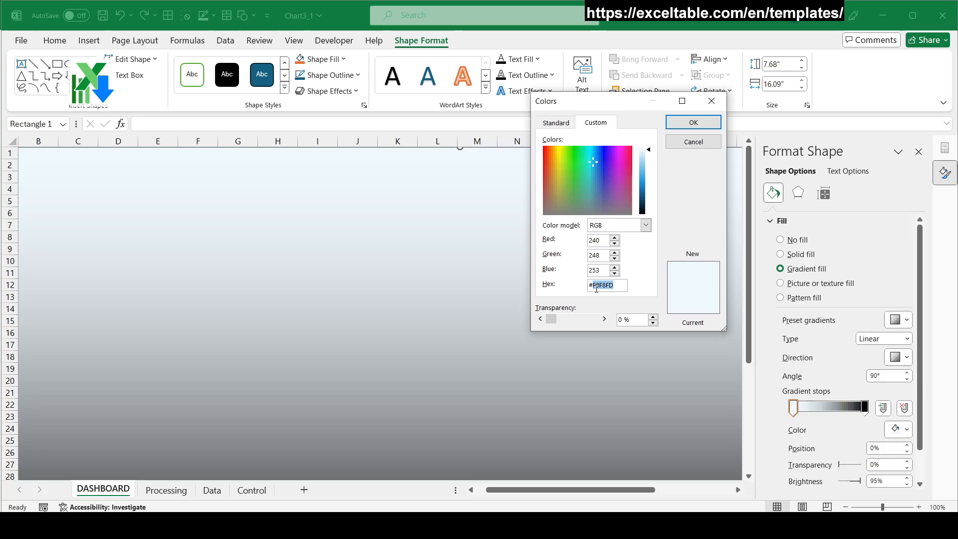
text(282530)
key(Return)
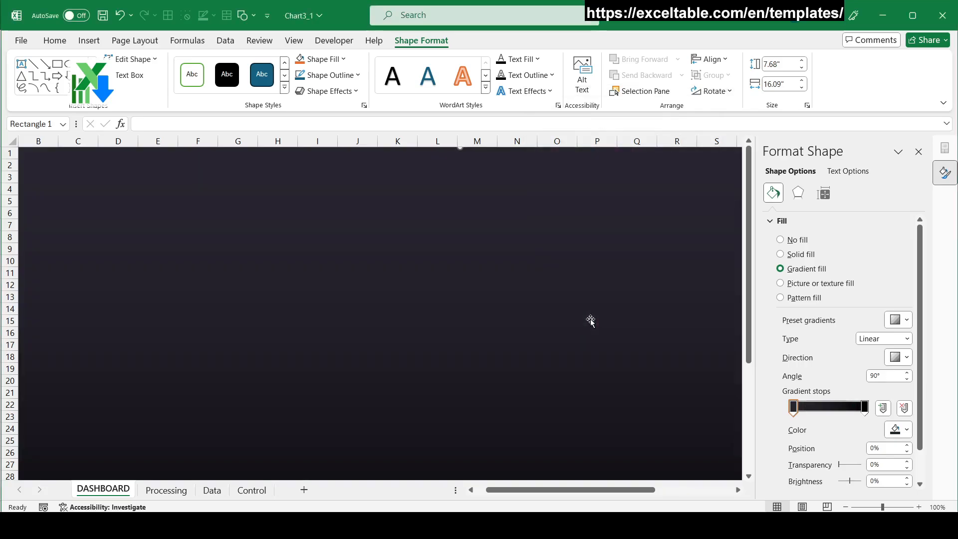
Set the background gradient to a 45° diagonal direction and move its first stop to 50%
click(907, 358)
click(807, 383)
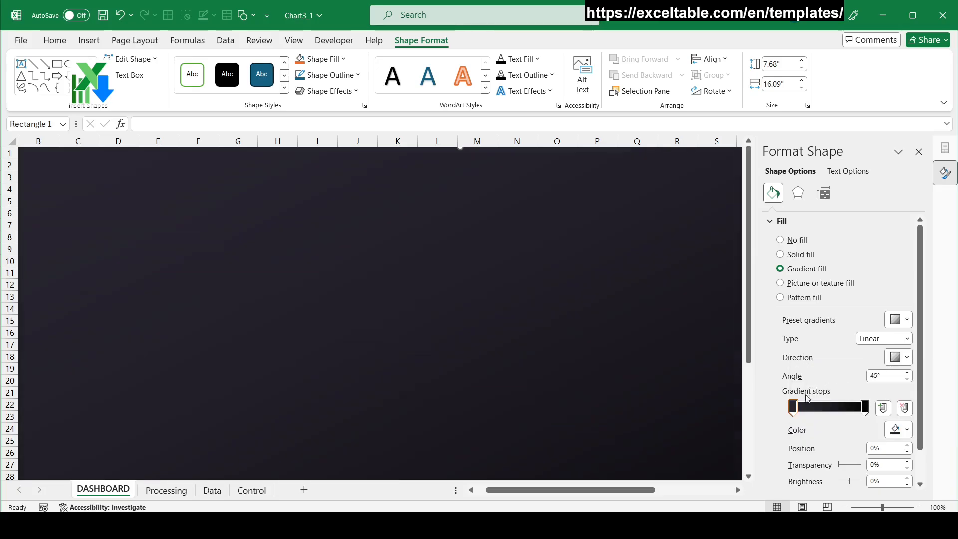
drag(794, 409, 829, 417)
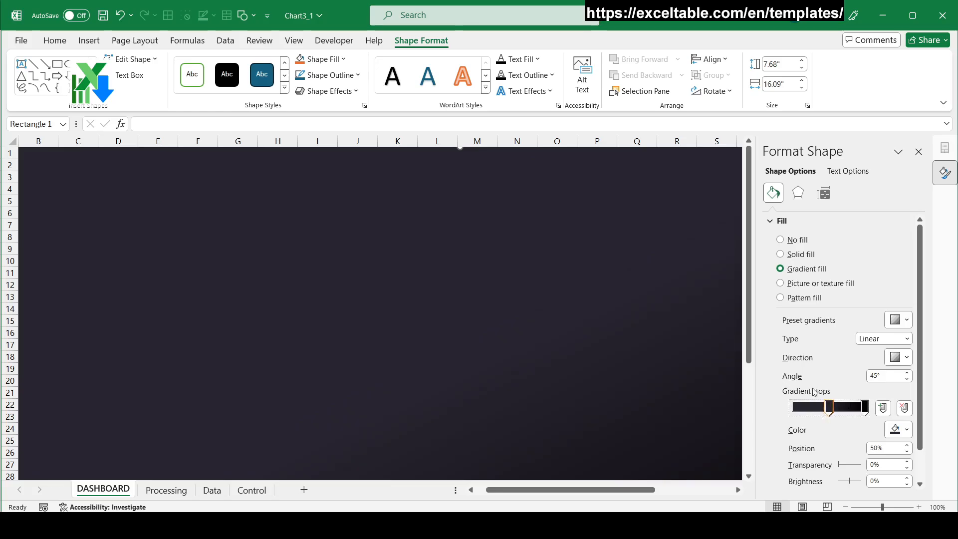
click(919, 152)
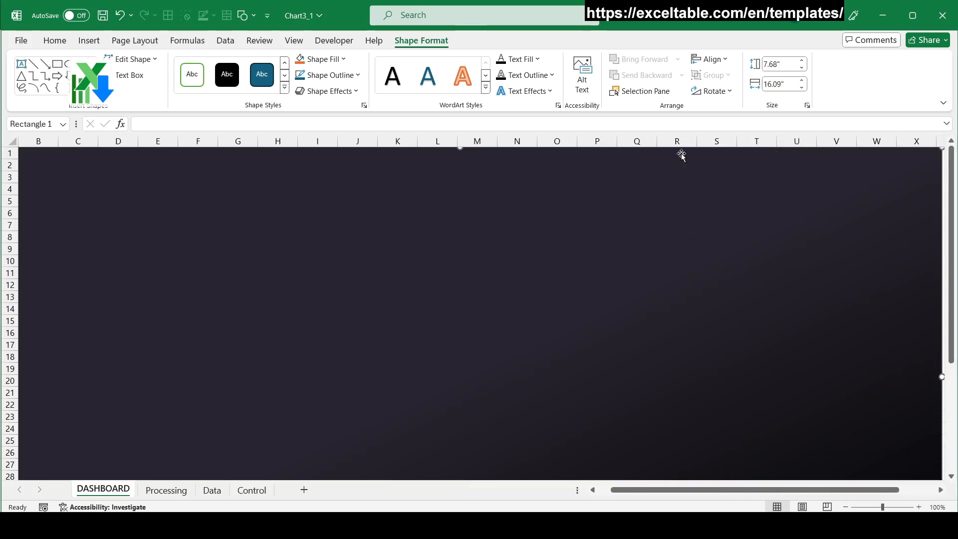
Draw a rounded rectangle about 3.48" high and 5.21" wide over the middle of the dark background
click(89, 40)
click(191, 59)
click(184, 176)
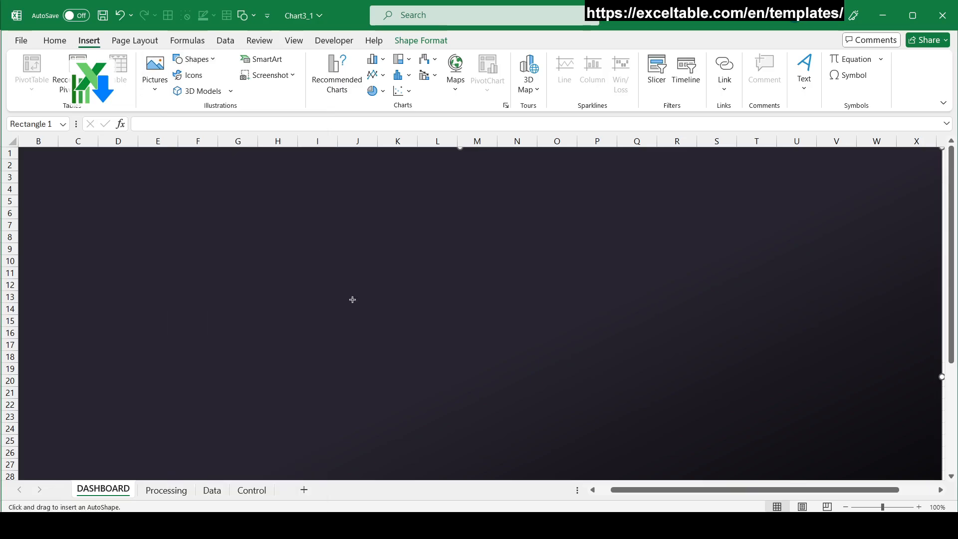
drag(314, 252, 625, 460)
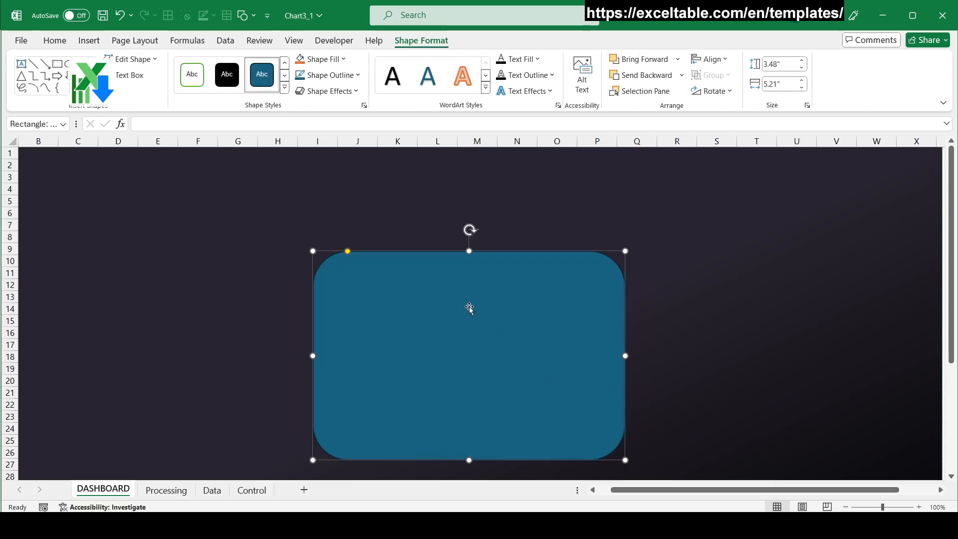
Fill the rounded rectangle with solid black
right_click(451, 279)
click(498, 502)
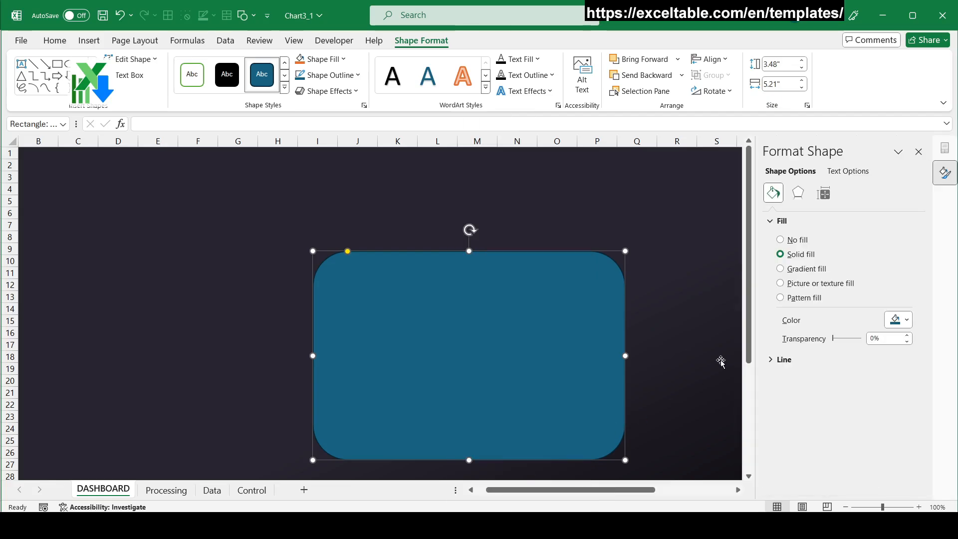
click(804, 270)
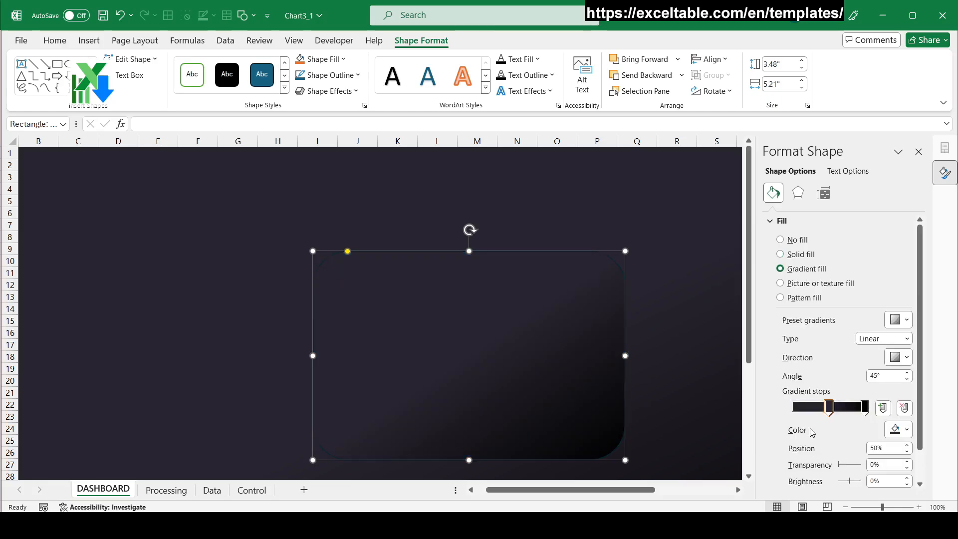
click(807, 254)
click(898, 319)
click(871, 353)
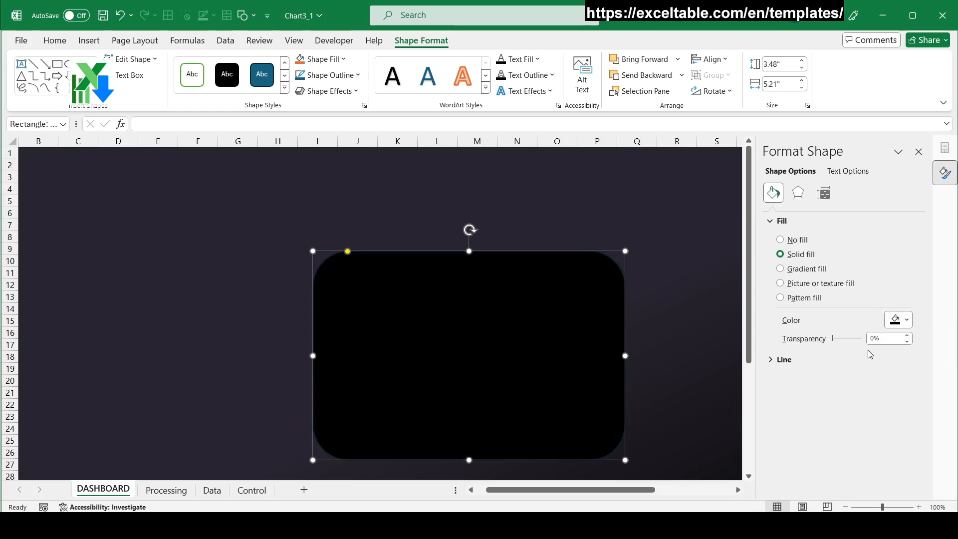
Set the rounded rectangle's outline to the custom color #AADCD7
click(774, 360)
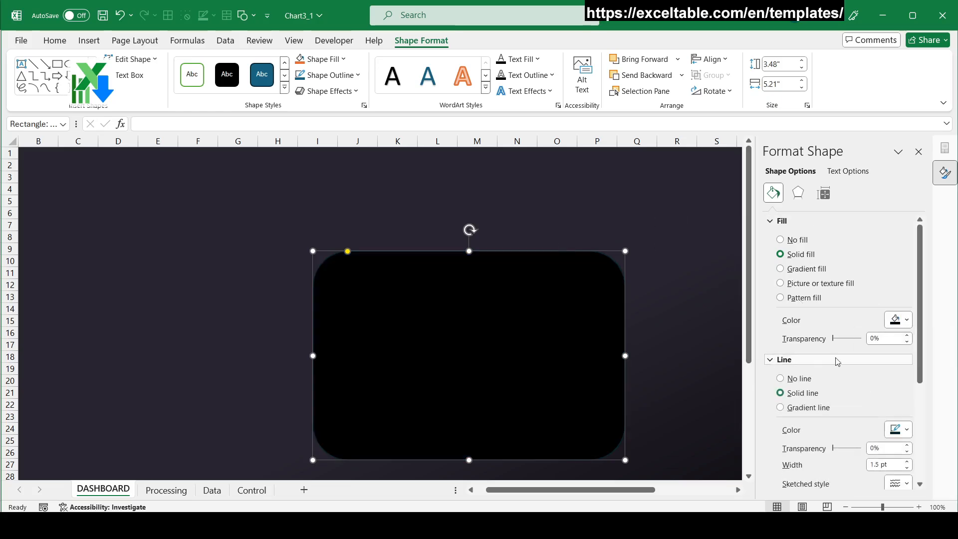
click(898, 430)
click(887, 413)
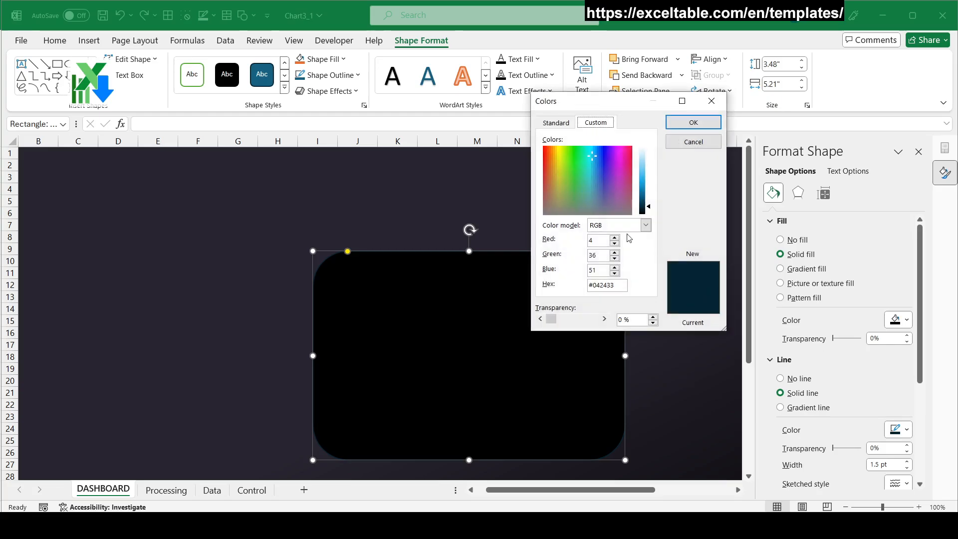
double_click(611, 283)
text(AADCD7)
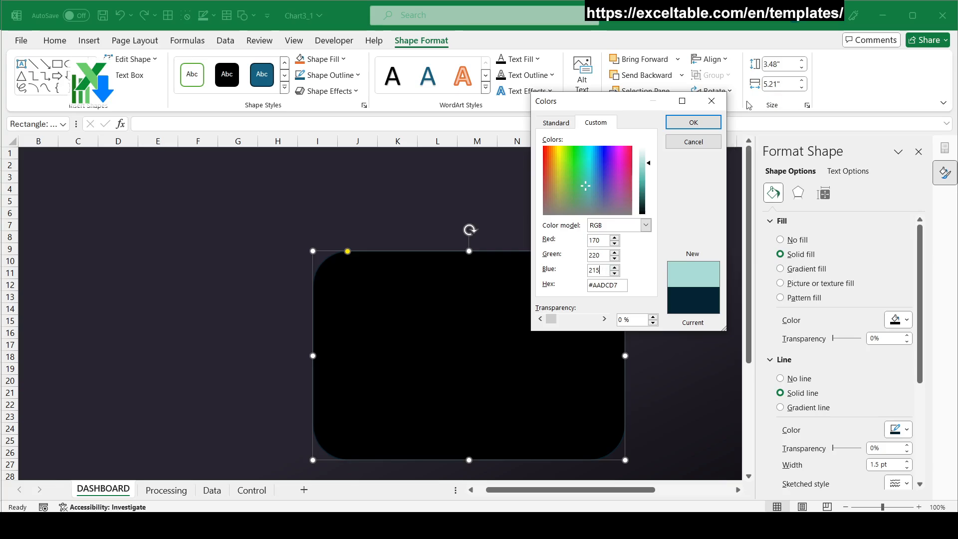
click(693, 122)
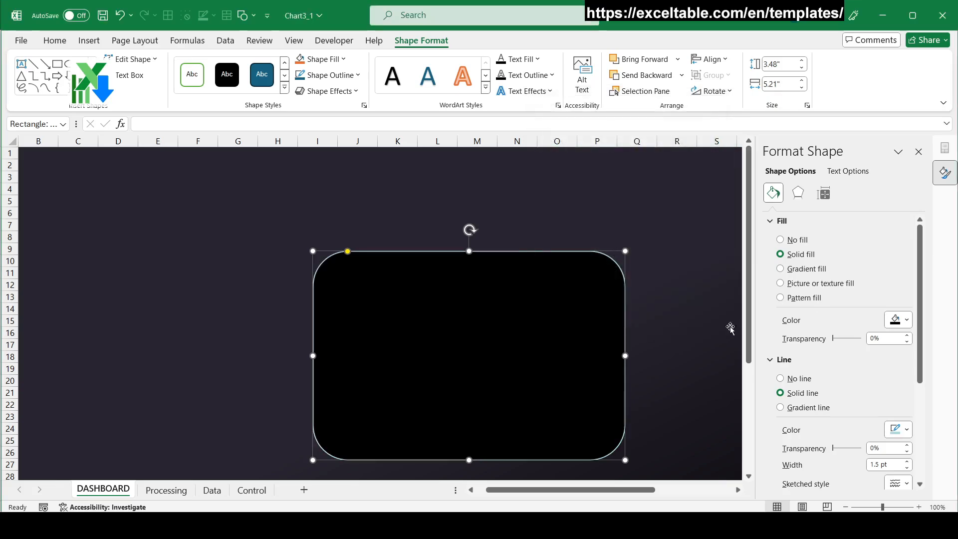
Reduce the rounded rectangle's outline width to 0.75 pt and deselect the panel
click(907, 468)
click(907, 468)
click(907, 468)
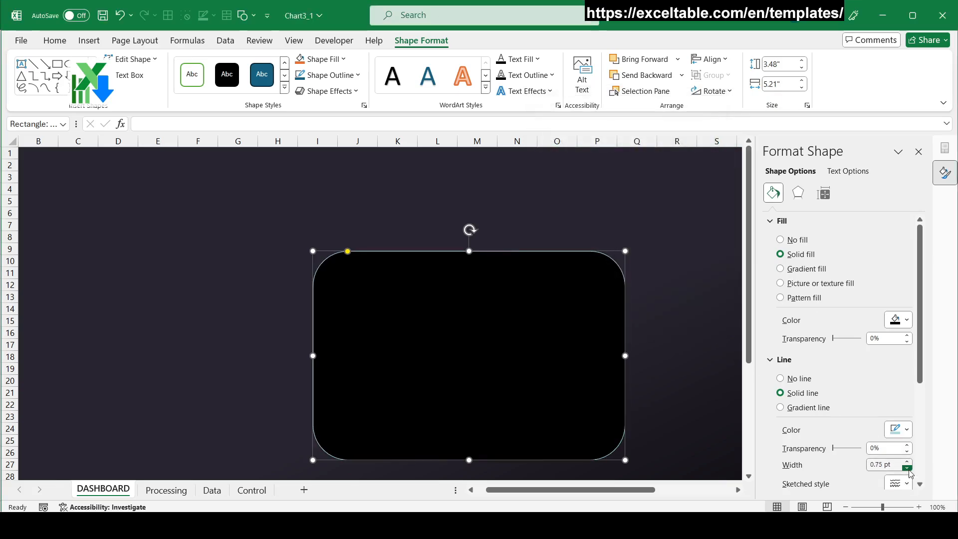
click(267, 270)
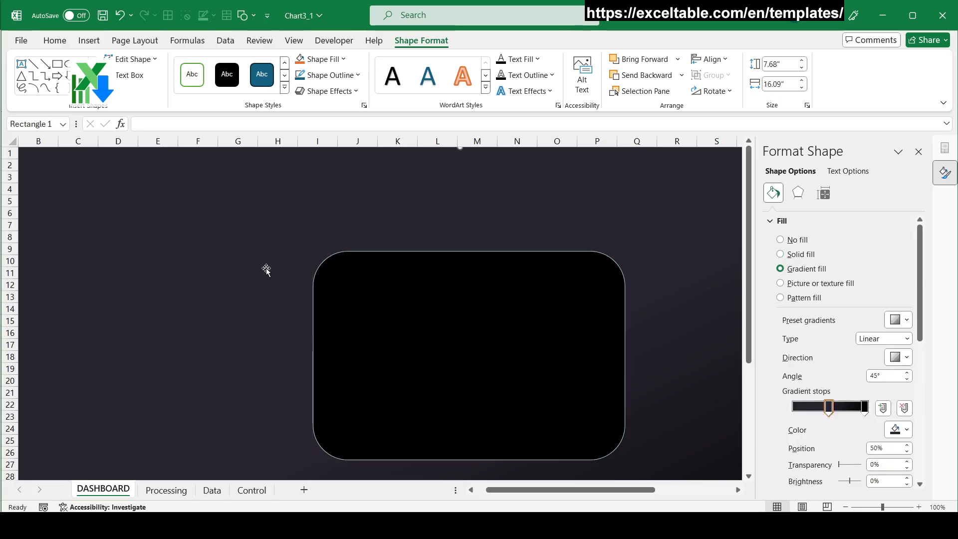
Cut the triangle chart and the Year slicer from the Processing sheet and paste them onto the DASHBOARD sheet, then close the formatting pane
click(166, 491)
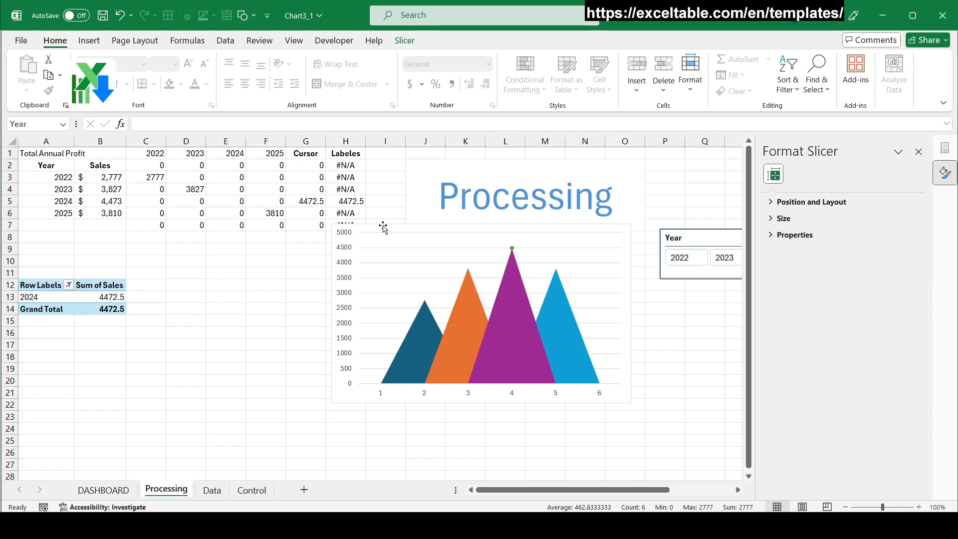
right_click(699, 235)
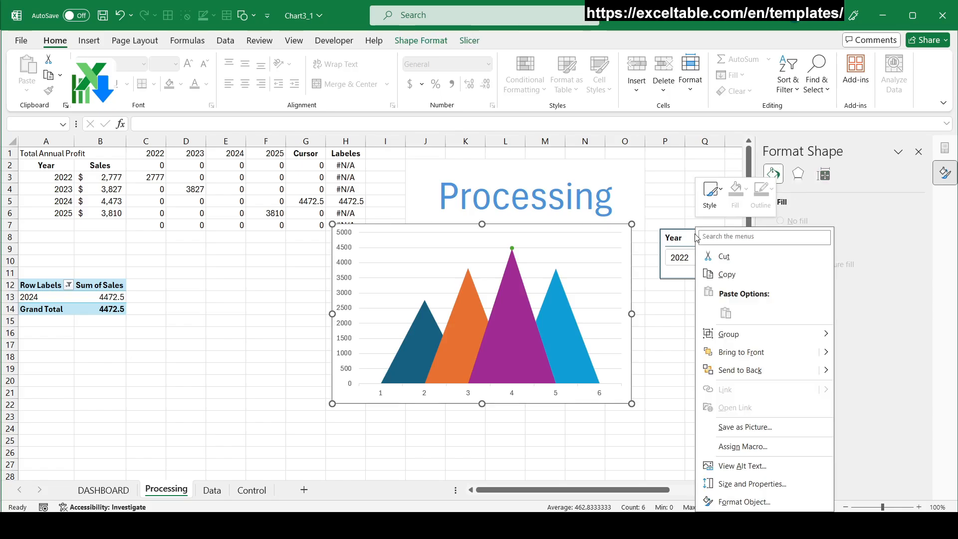
click(718, 255)
click(104, 490)
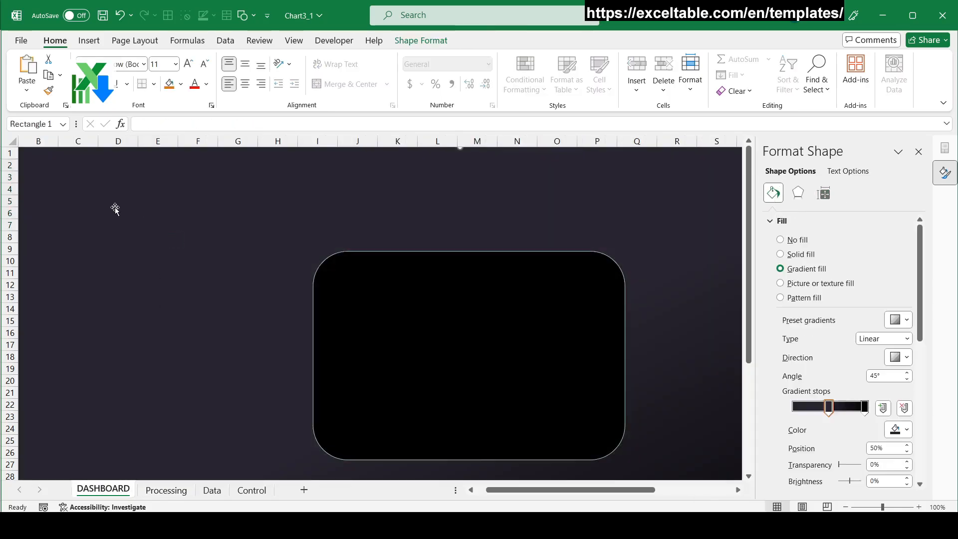
key(ctrl+v)
click(919, 151)
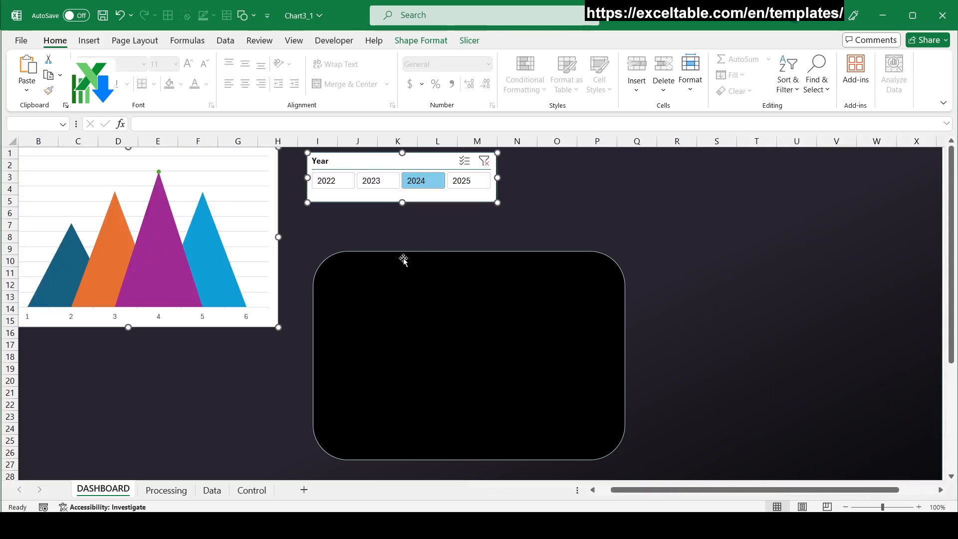
Move the triangle chart on its own onto the black rounded panel
click(619, 229)
click(203, 175)
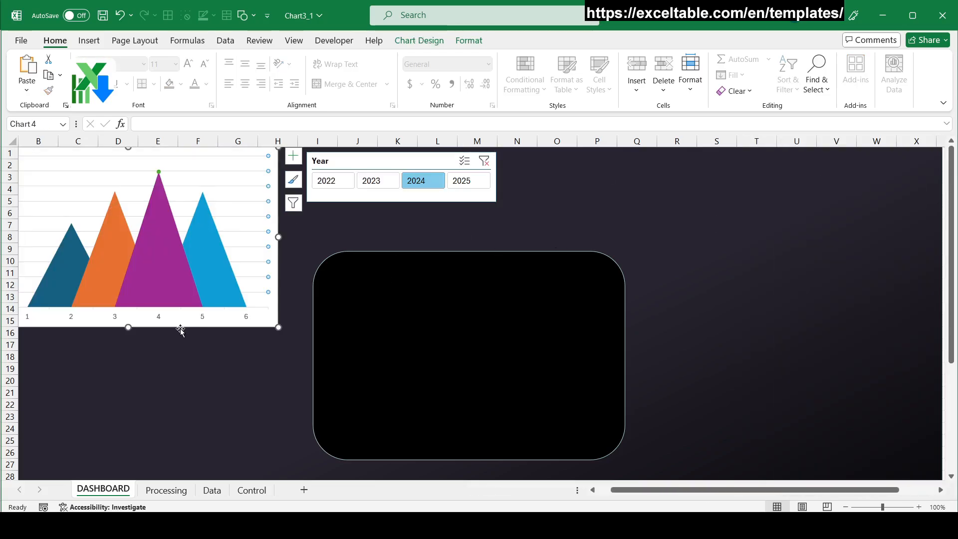
drag(188, 328, 516, 449)
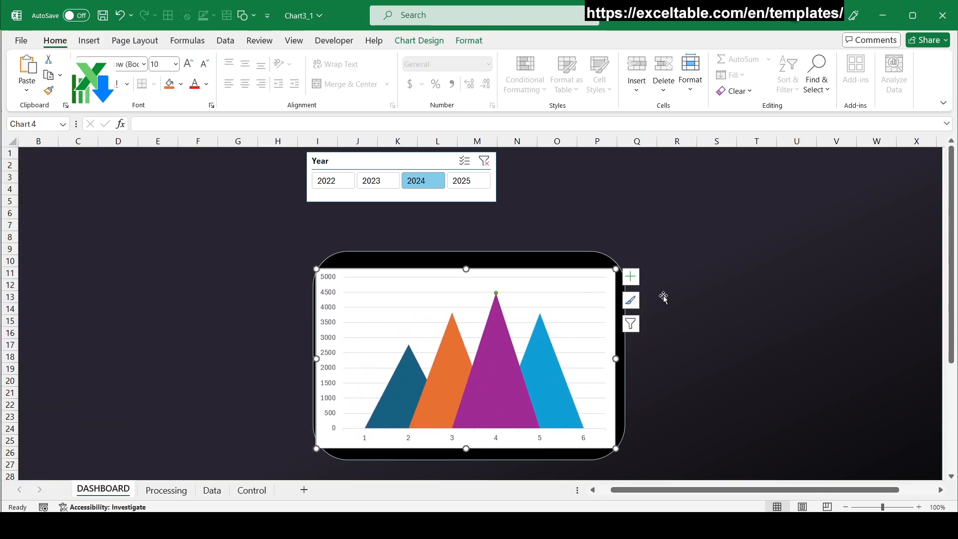
Remove the axes and gridlines from the triangle chart
click(631, 276)
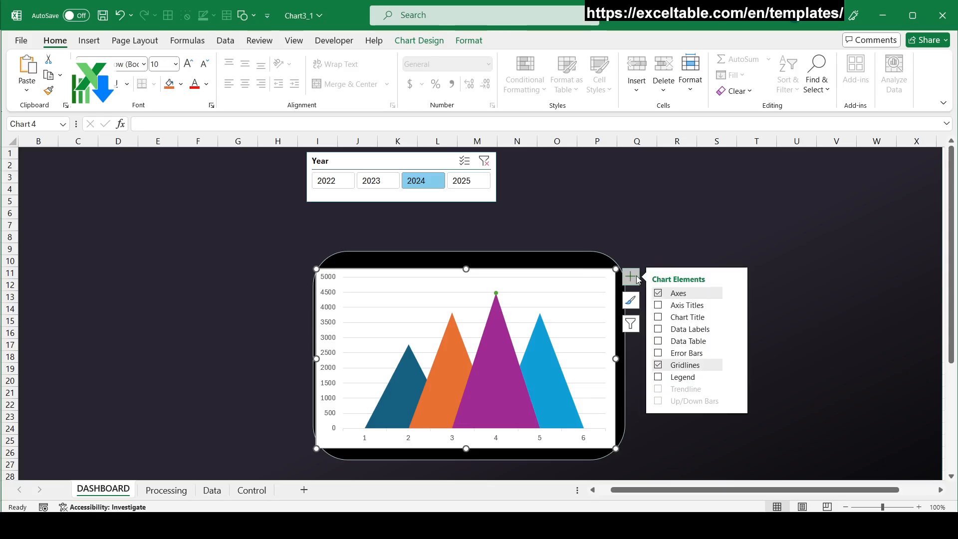
click(659, 294)
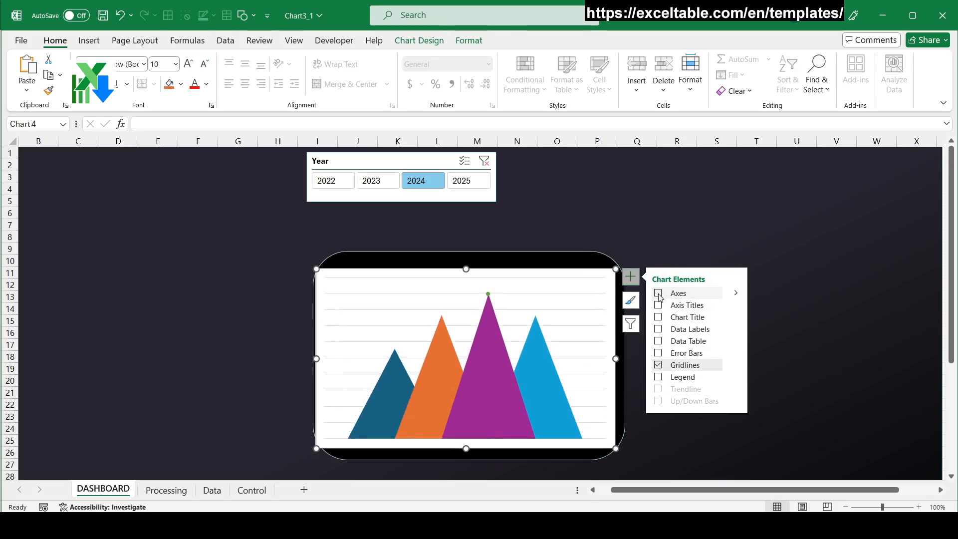
click(658, 365)
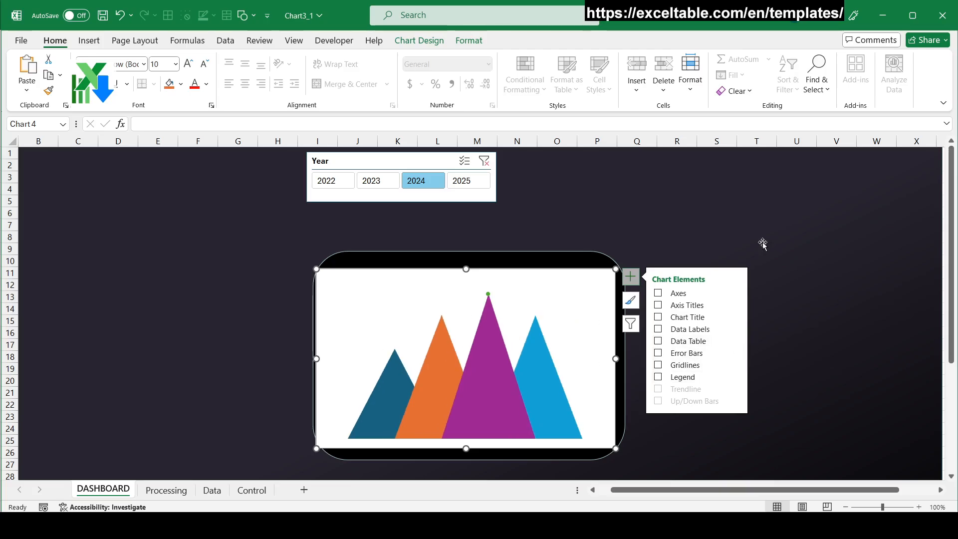
Set the chart's plot area to no outline and no fill
click(514, 280)
click(424, 41)
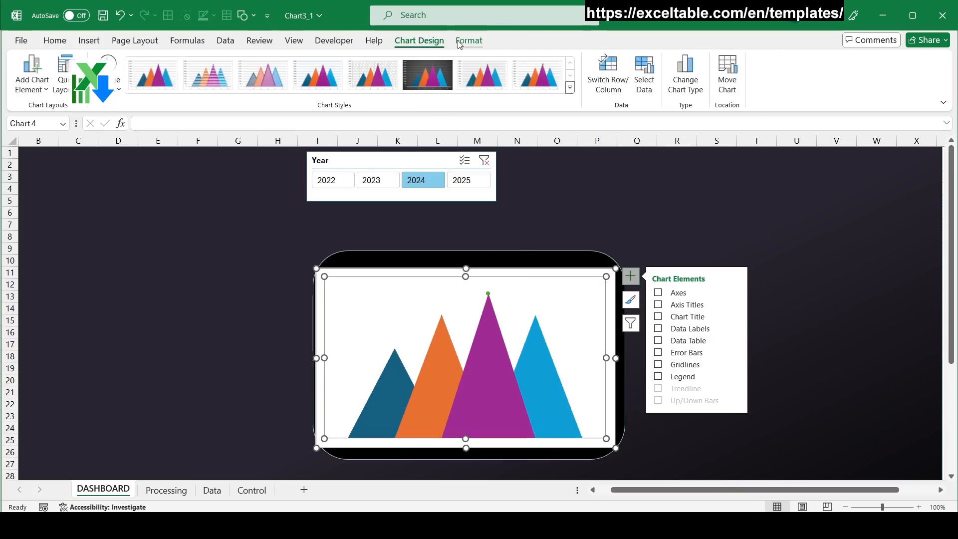
click(460, 40)
click(357, 75)
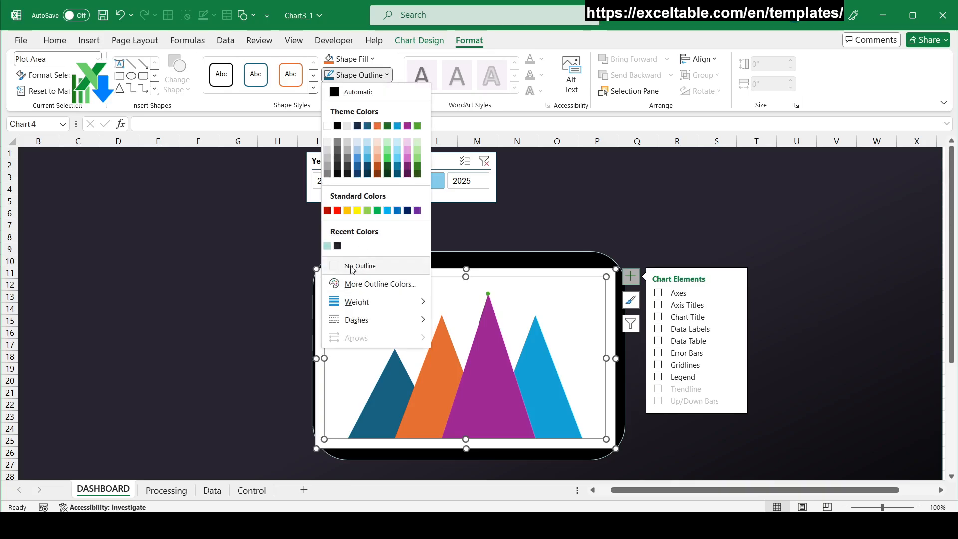
click(352, 267)
click(351, 59)
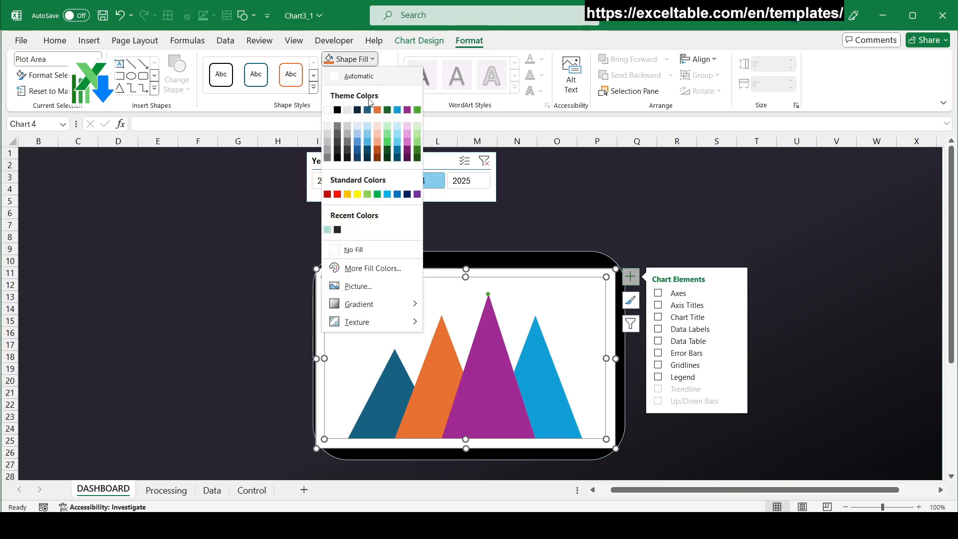
click(354, 250)
Set the chart area to no outline and no fill, and shift the chart slightly up and right within the black panel
click(562, 272)
click(356, 75)
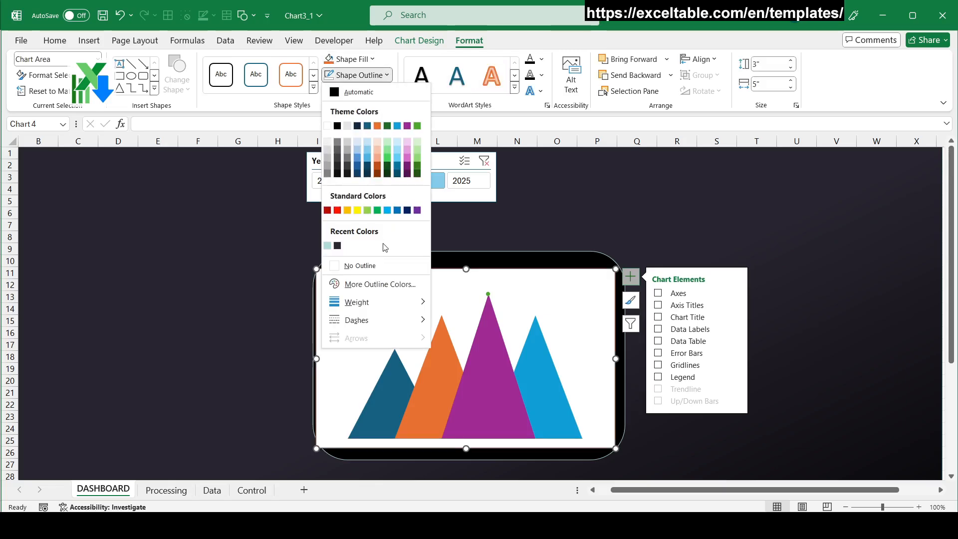
click(360, 266)
click(349, 59)
click(369, 249)
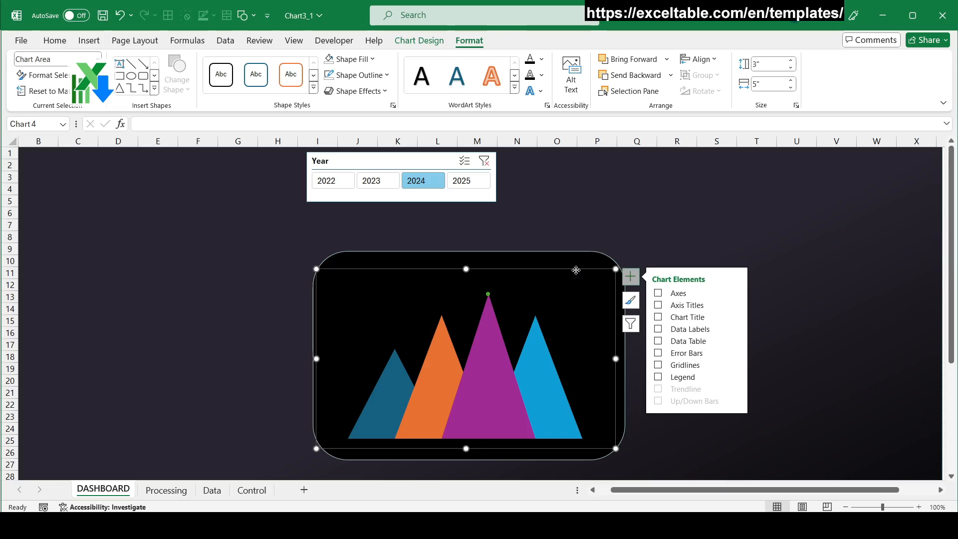
drag(575, 270, 584, 257)
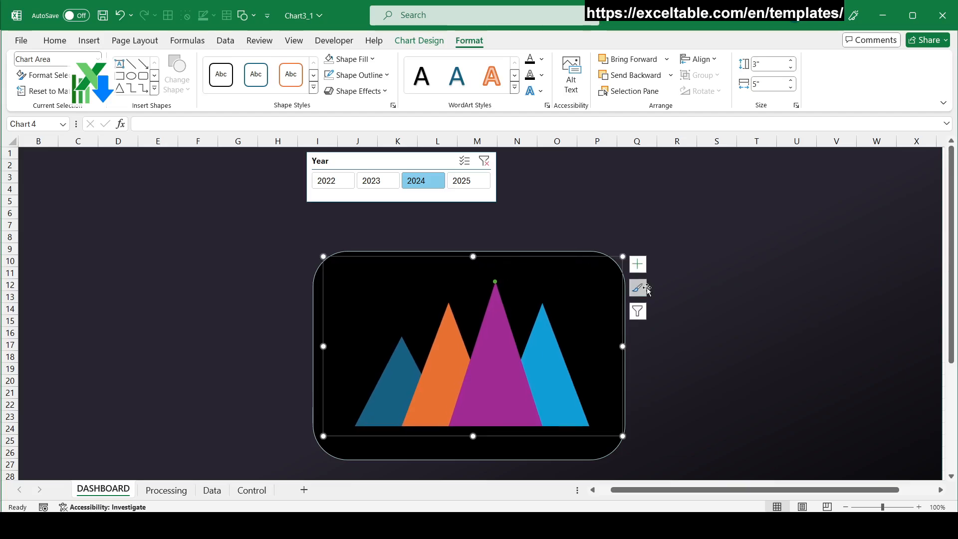
Add a chart title and link it to cell A1 of the Processing sheet with =Processing!$A$1
click(637, 264)
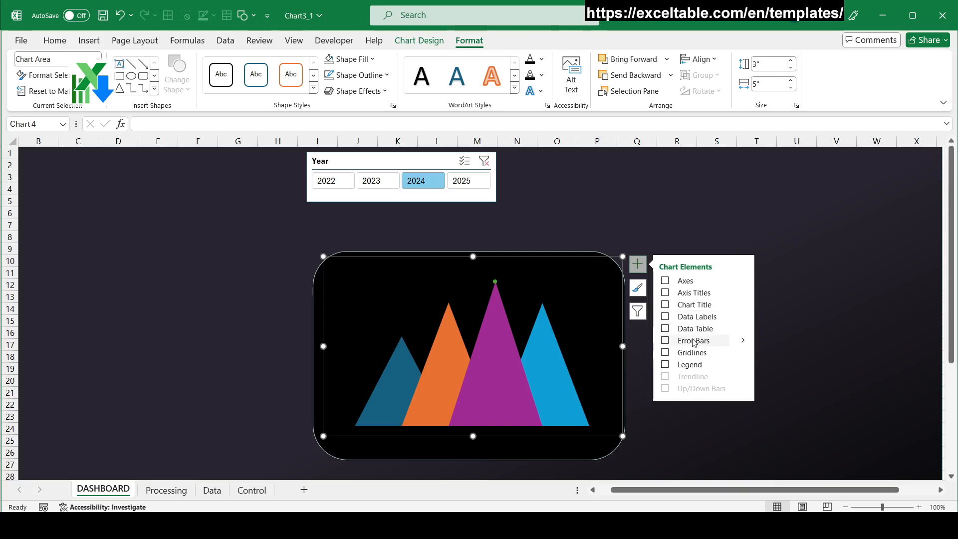
click(665, 304)
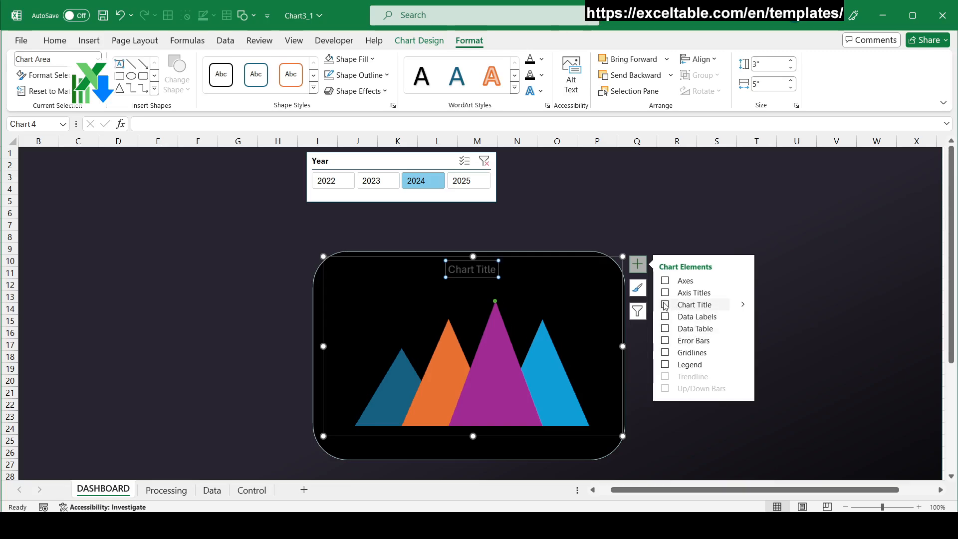
click(455, 263)
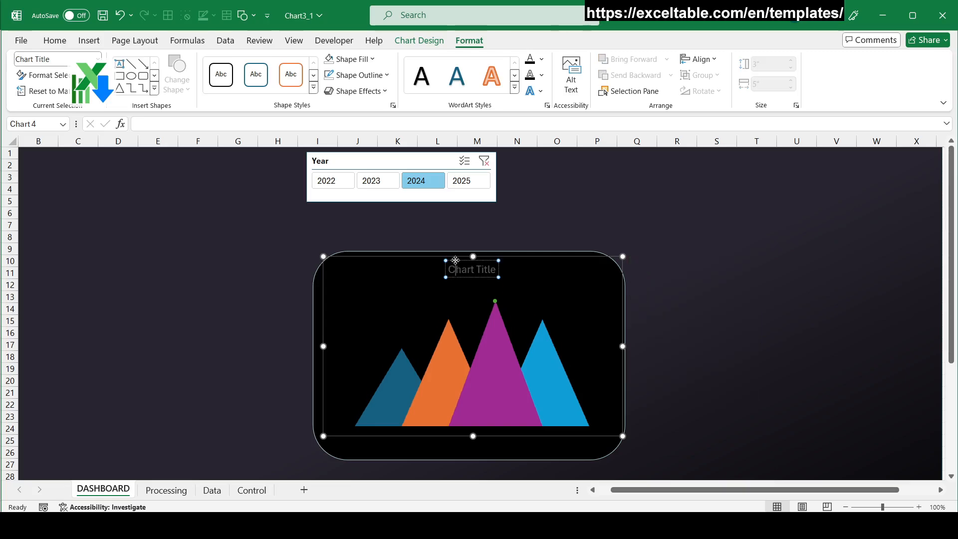
click(172, 122)
text(=)
click(166, 490)
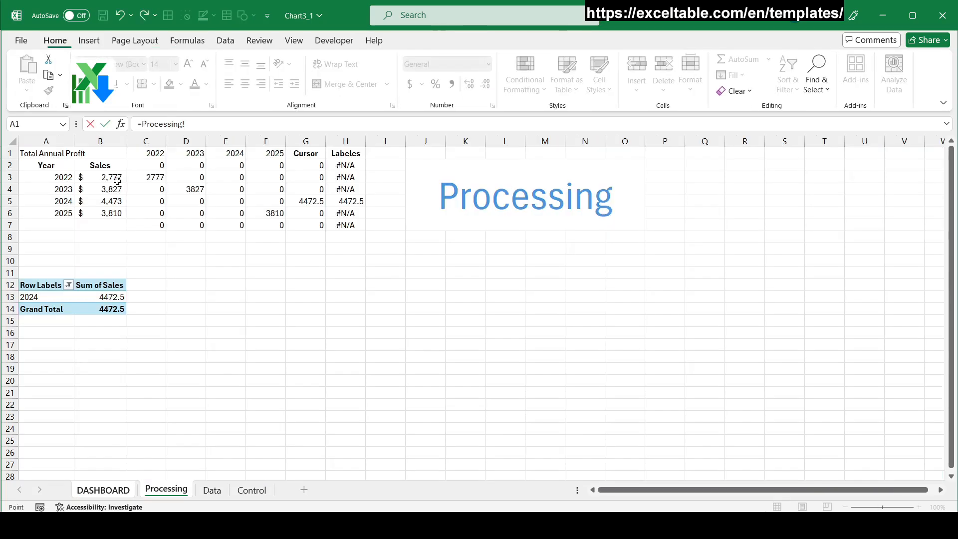
click(48, 158)
key(Return)
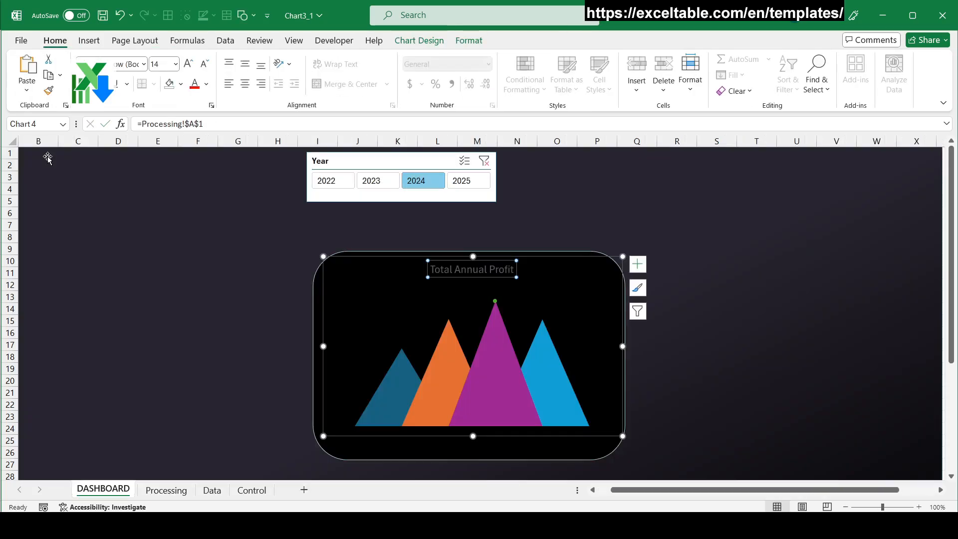
Color the chart title text in the recently used light teal and deselect the chart
click(206, 83)
click(192, 253)
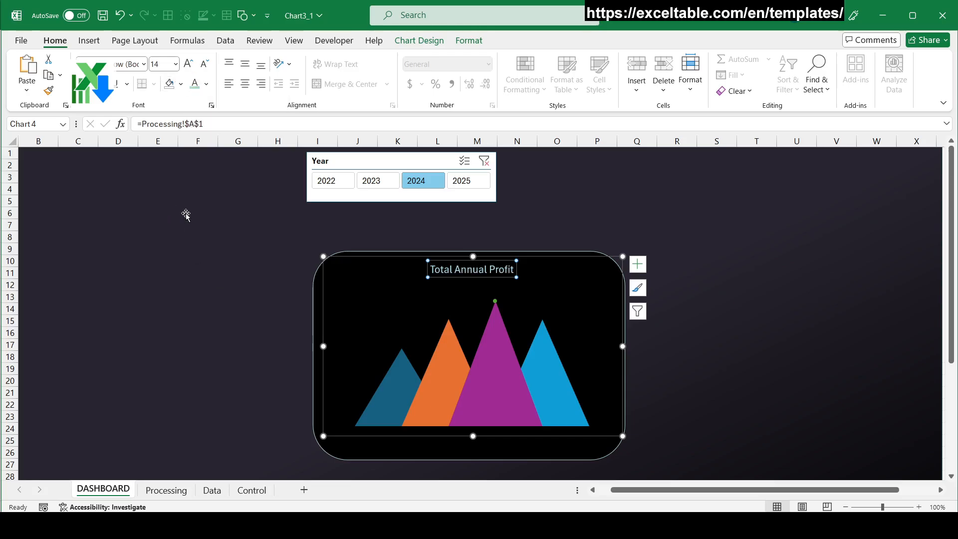
click(230, 277)
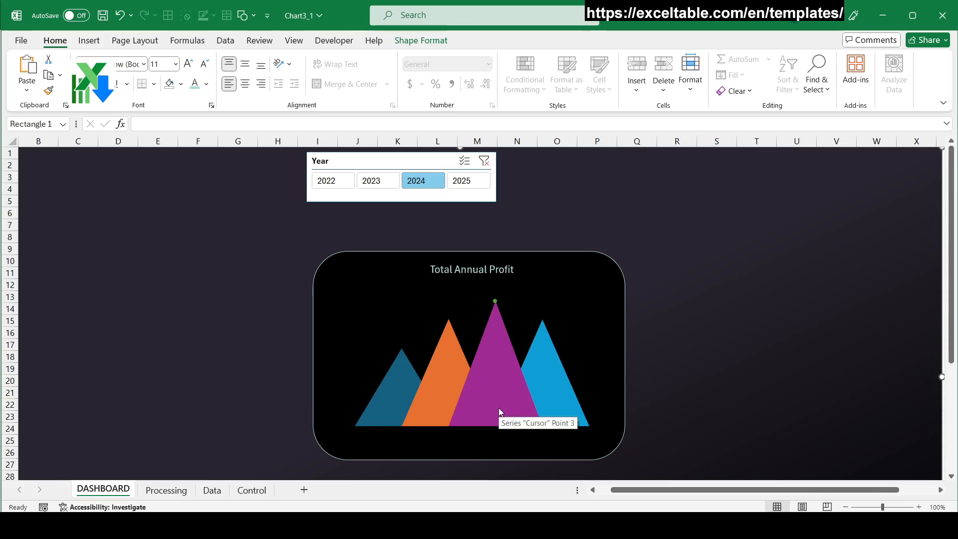
Apply a linear gradient fill at a 90° angle to the chart's 2022 series
click(390, 403)
right_click(401, 369)
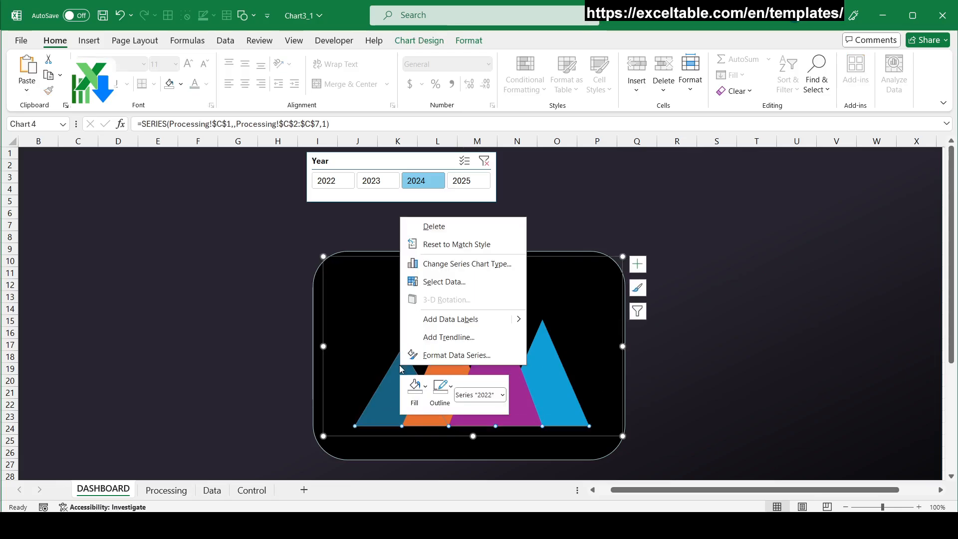
click(451, 355)
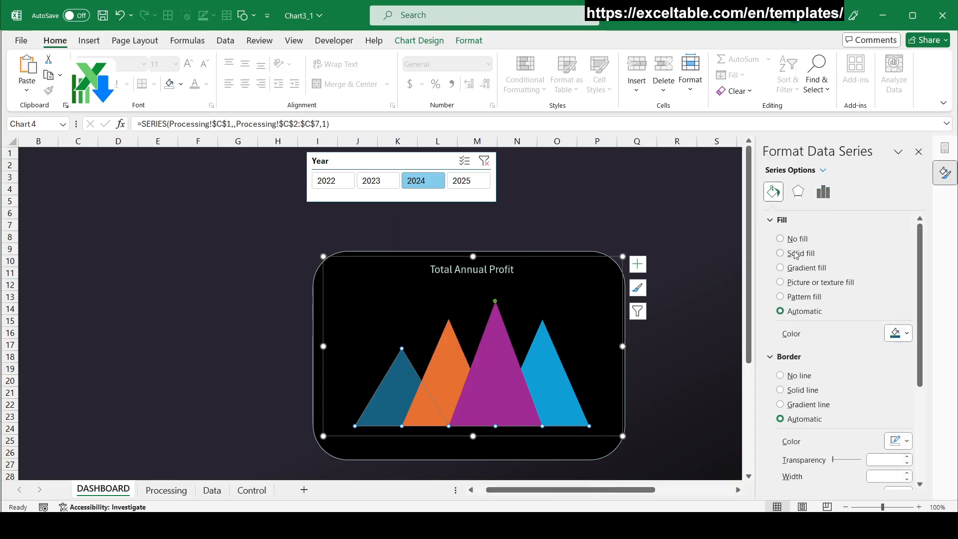
click(797, 268)
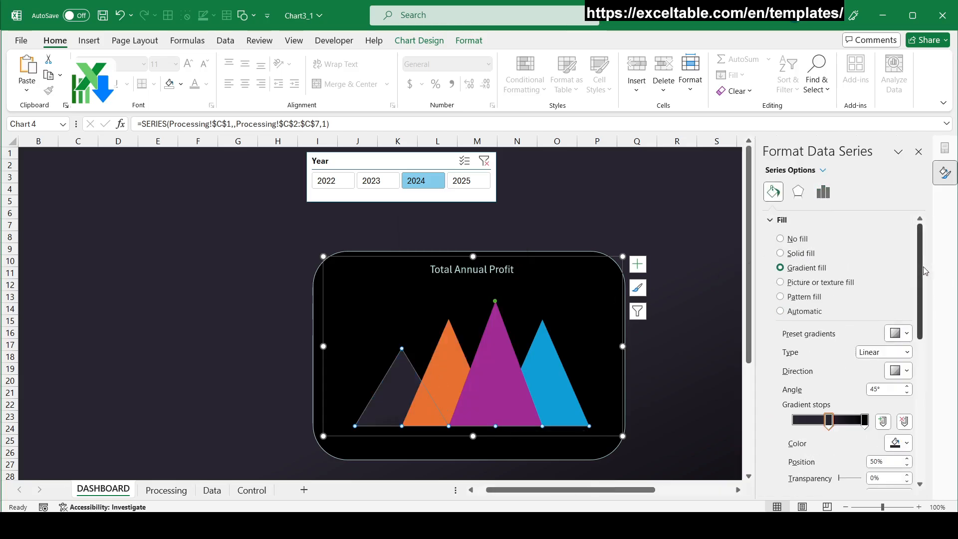
drag(921, 265, 922, 327)
double_click(884, 235)
text(90)
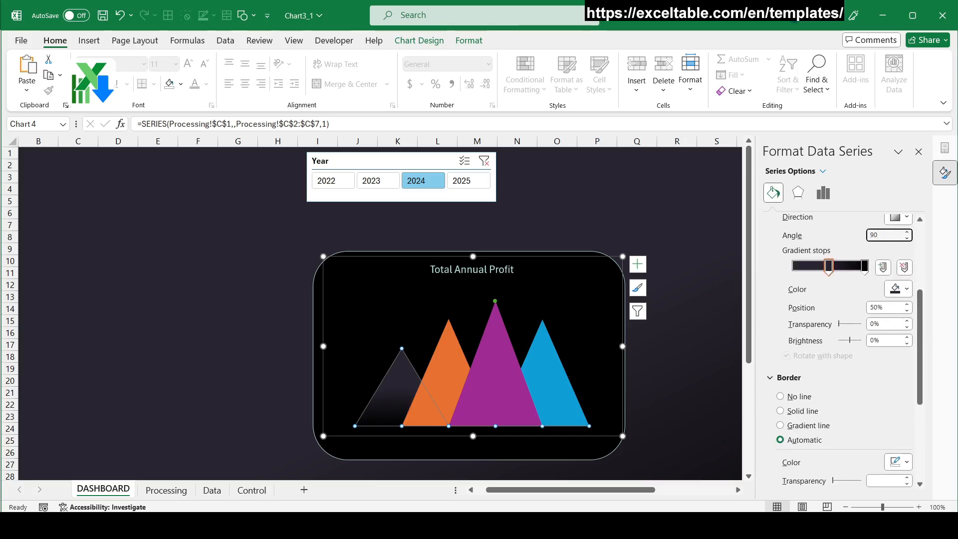
Move the 2022 series' first gradient stop to 0% and set its color to #FFDB04
drag(828, 268, 777, 273)
click(903, 290)
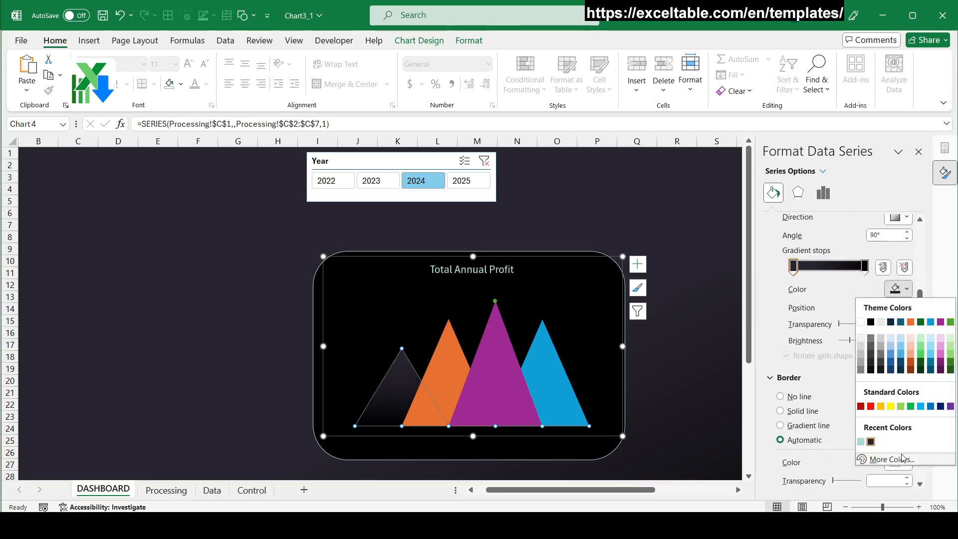
click(882, 456)
double_click(612, 286)
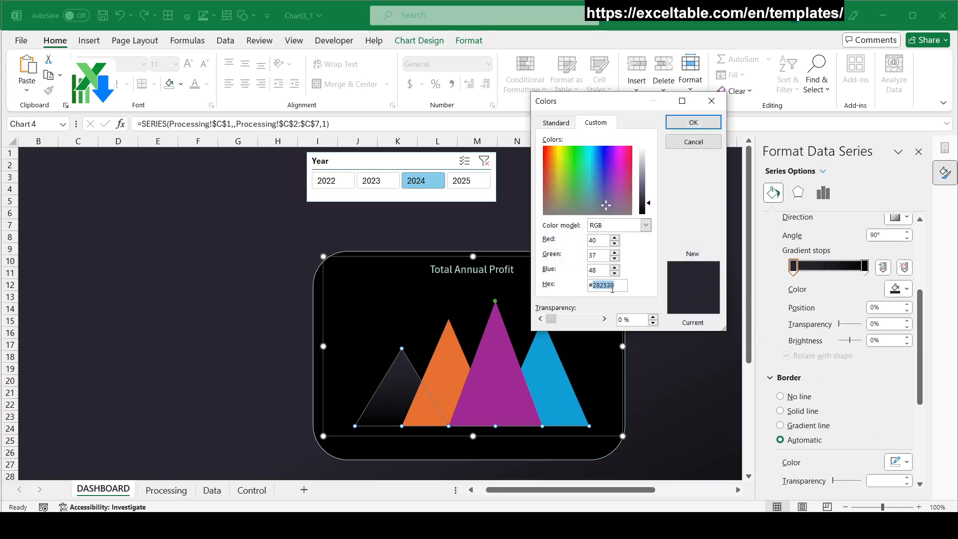
text(FFDB04)
click(600, 275)
click(699, 125)
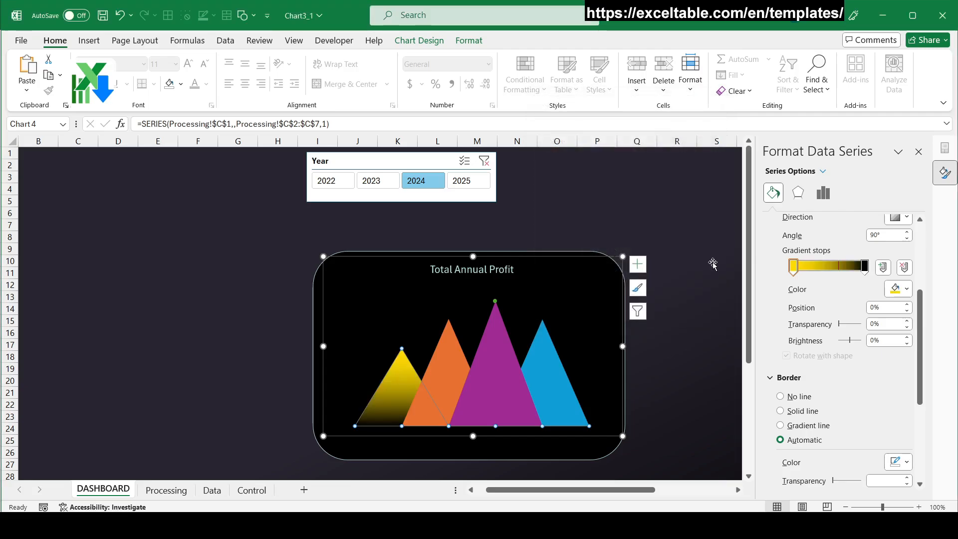
Set the 2022 series' last gradient stop to the custom color #FF7B21
click(865, 267)
click(898, 289)
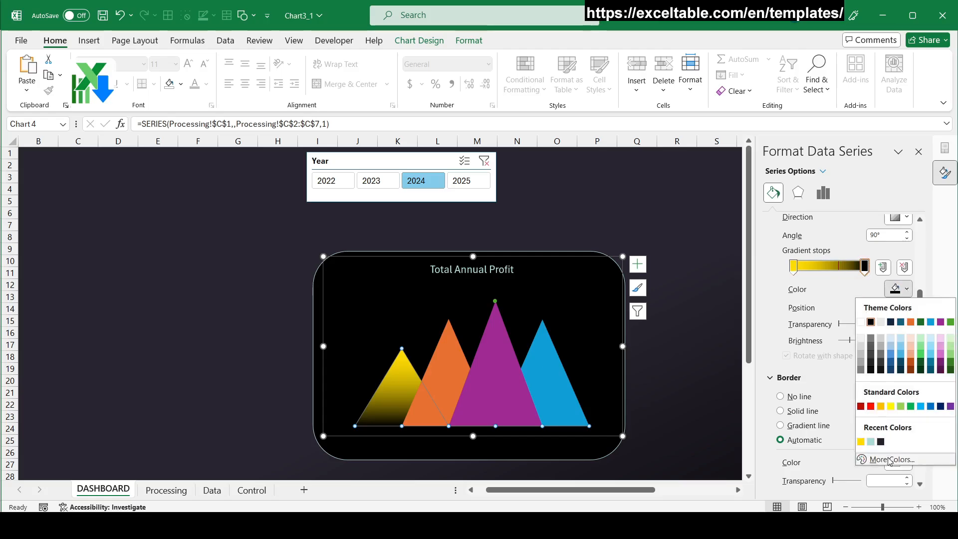
click(883, 455)
click(596, 122)
double_click(600, 286)
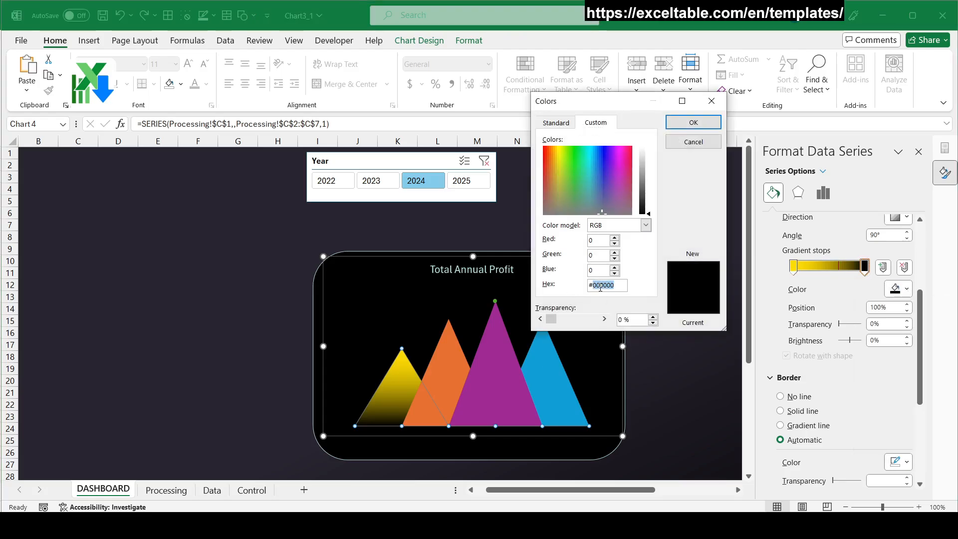
text(FF7B21)
click(693, 122)
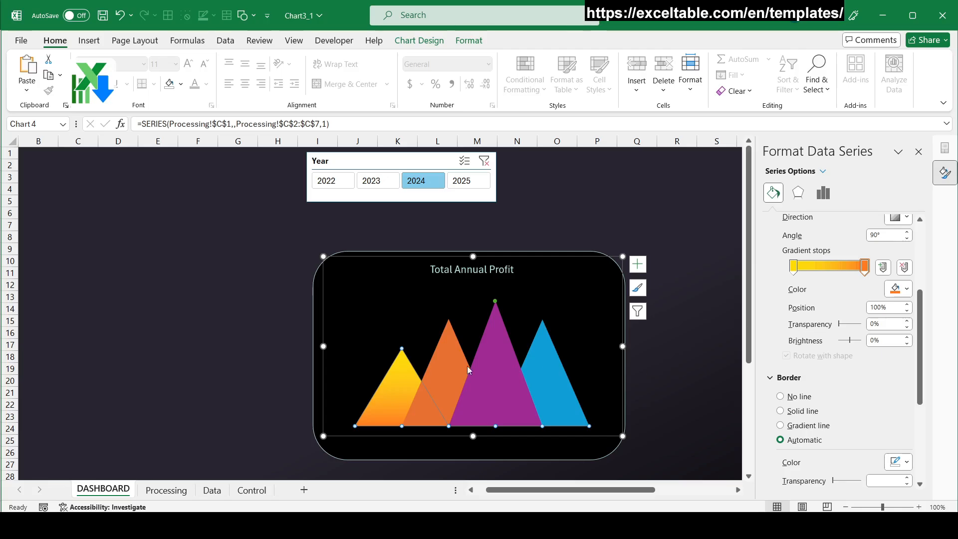
Apply a gradient fill to the chart's 2023 series and set its first gradient stop to the custom color #A868FA
click(448, 366)
click(805, 272)
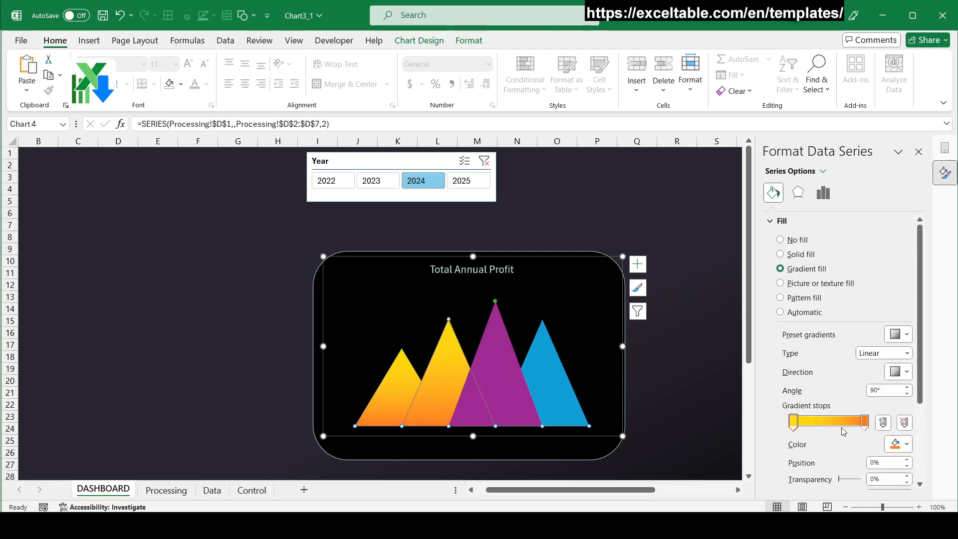
click(903, 444)
click(891, 421)
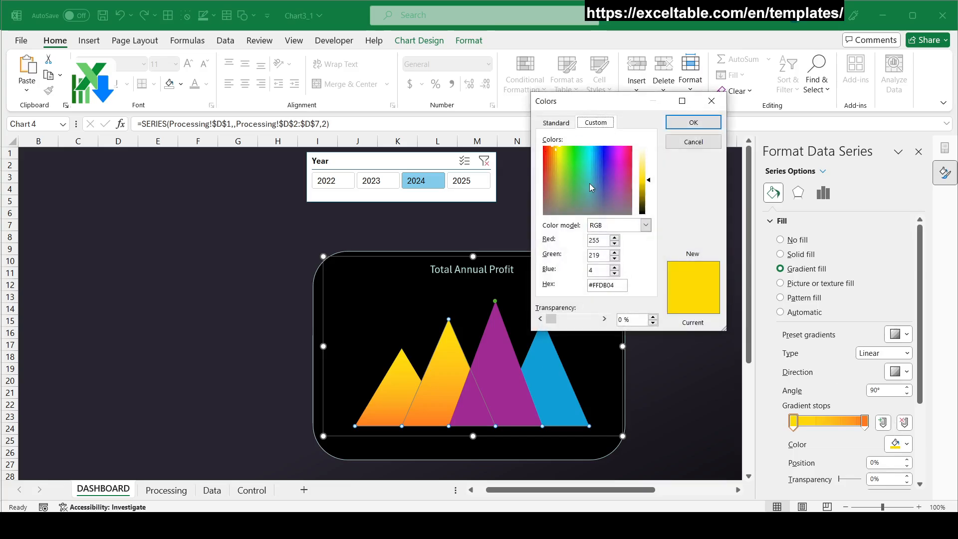
double_click(602, 284)
text(A868FA)
click(694, 123)
Set the 2023 series' last gradient stop to the custom color #6469FF
click(865, 422)
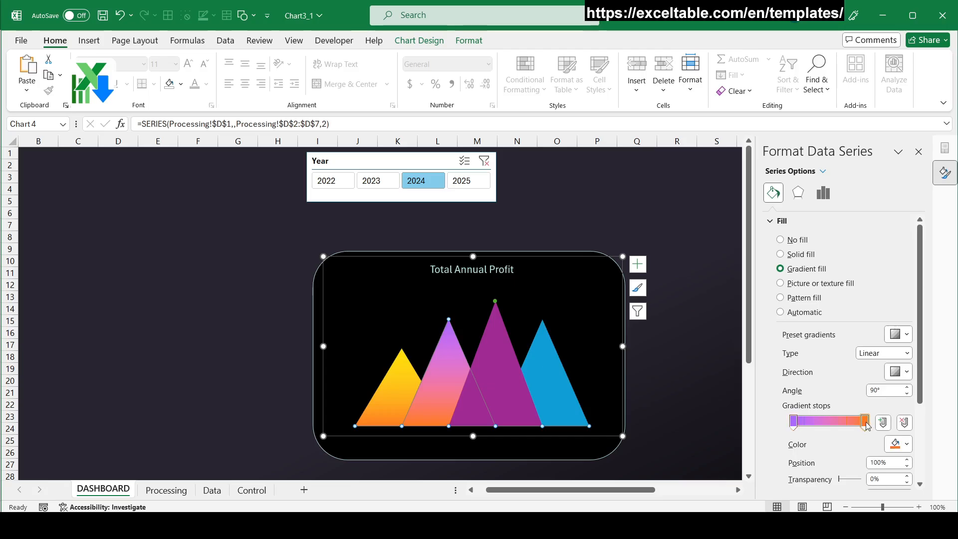
click(907, 444)
click(883, 488)
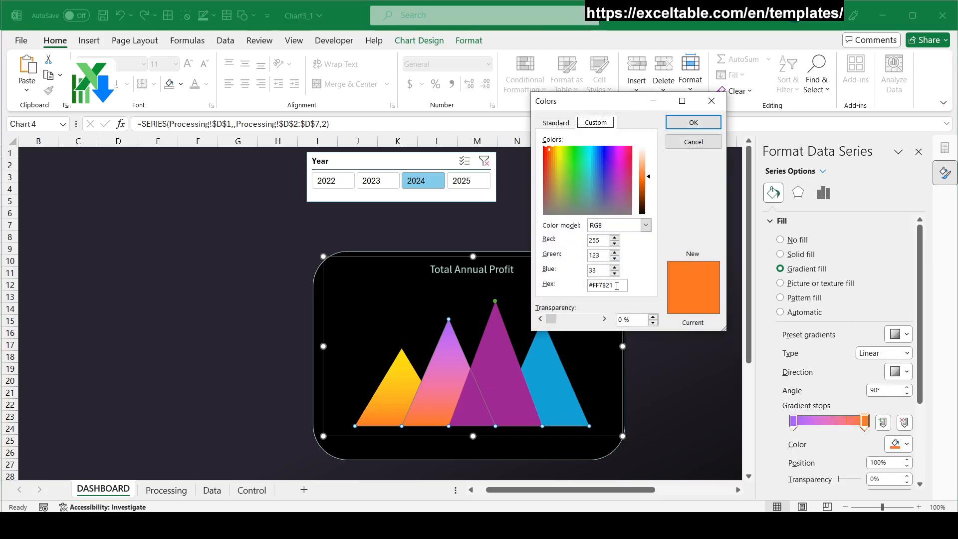
double_click(605, 289)
text(6469FF)
click(694, 122)
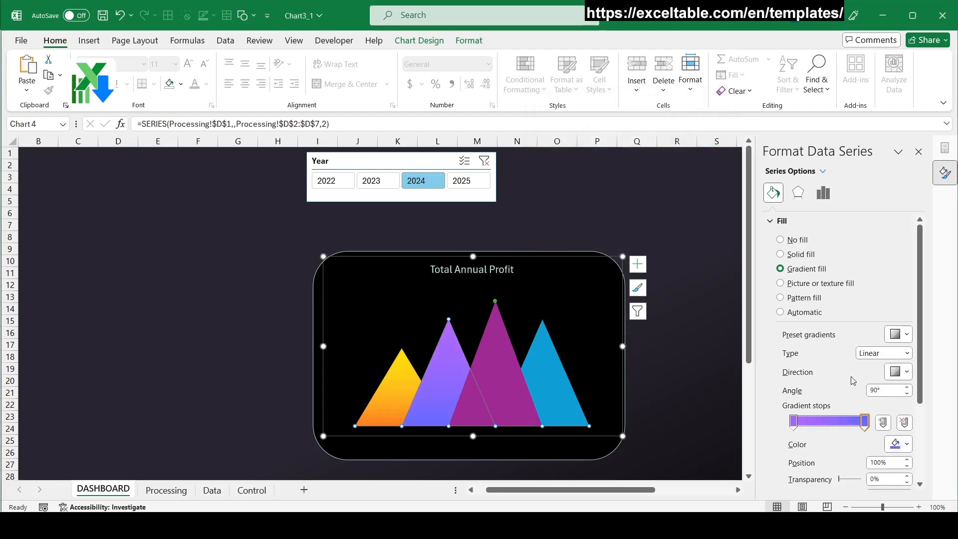
Apply a gradient fill to the selected-year highlight series and set its first gradient stop to the custom color #A1FF21
click(507, 373)
click(808, 269)
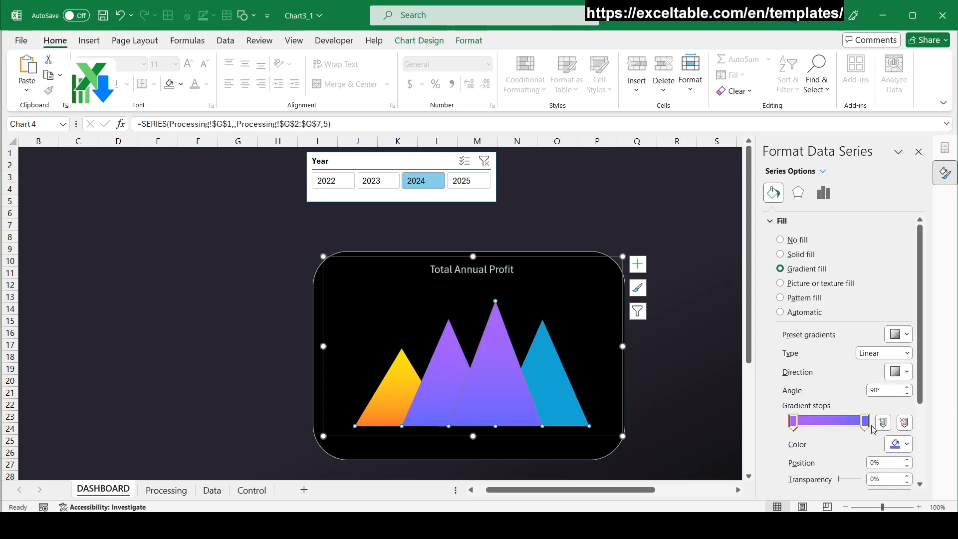
click(898, 443)
click(883, 488)
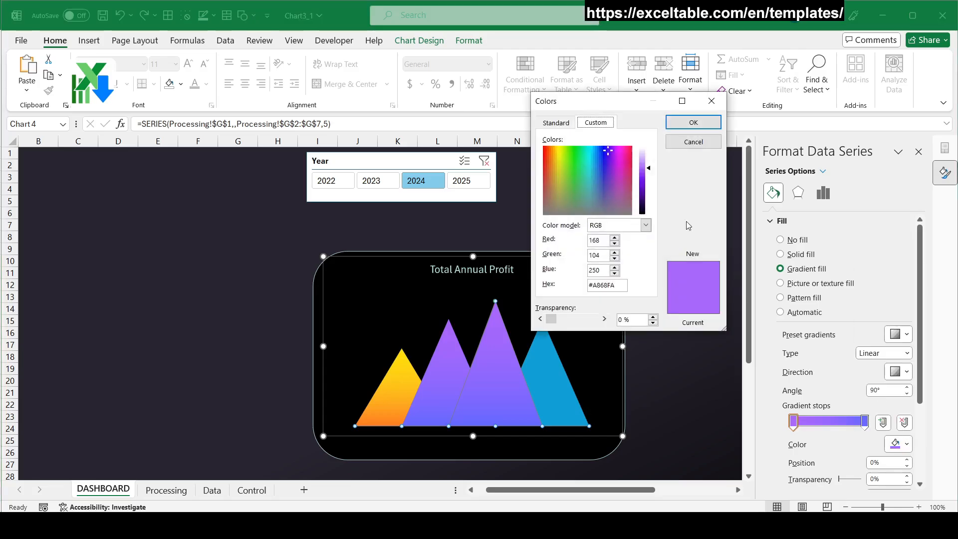
double_click(604, 284)
text(A1FF21)
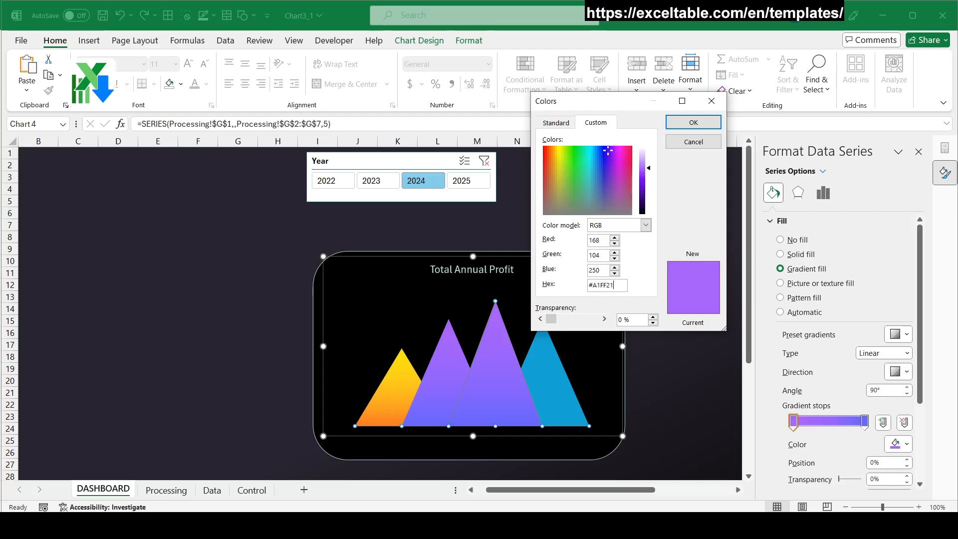
click(694, 123)
Set the selected-year highlight series' last gradient stop to the custom color #2596FF
click(864, 422)
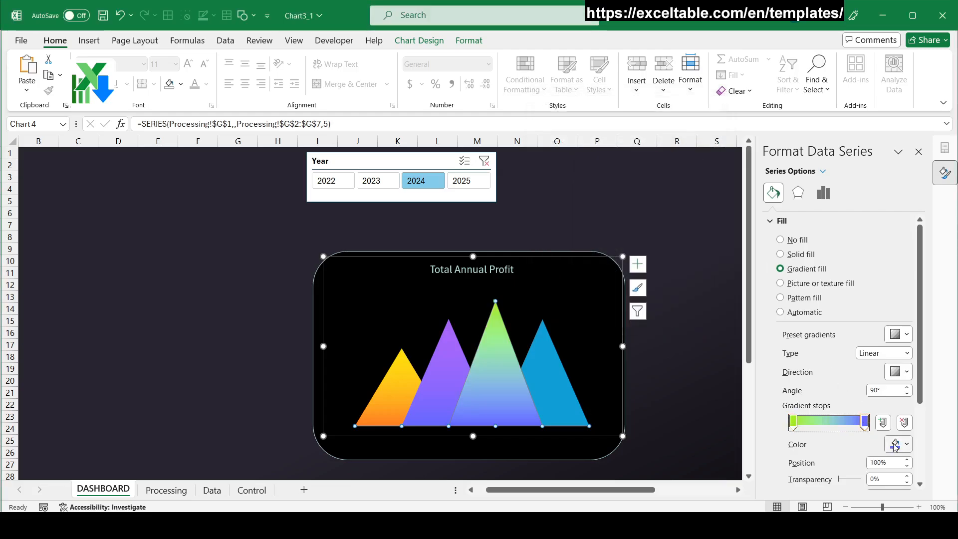
click(897, 443)
click(892, 429)
double_click(606, 285)
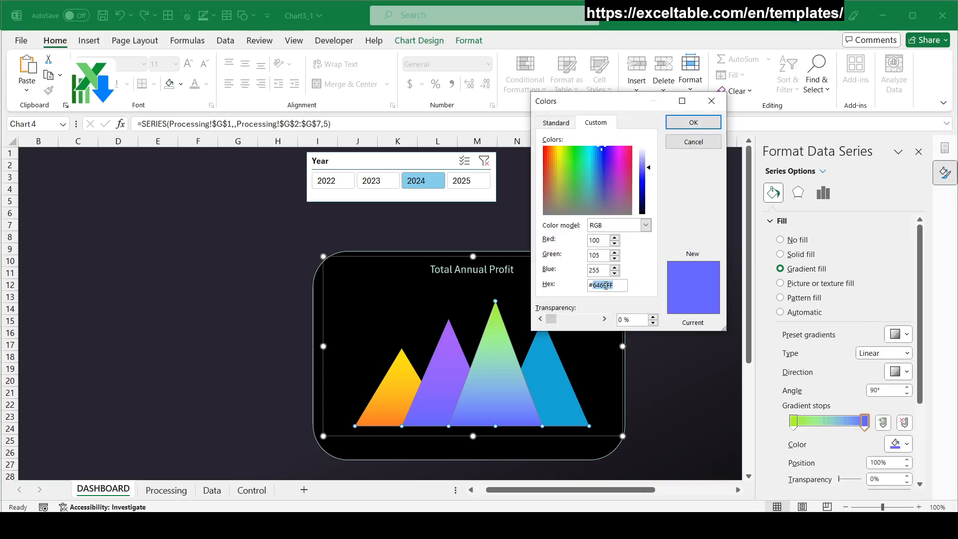
text(2596FF)
key(Return)
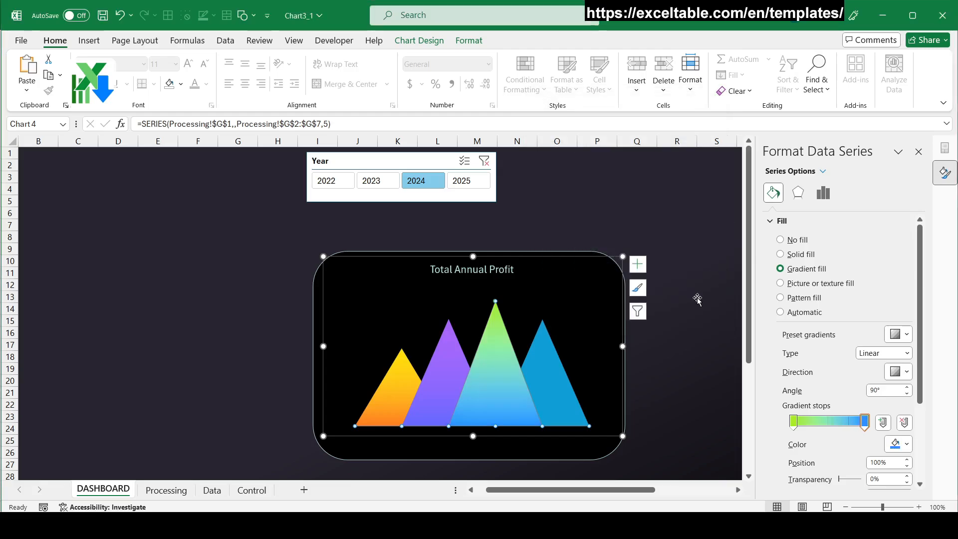
Apply a gradient fill to the chart's 2025 series and set its first gradient stop to the custom color #29EBFC
click(565, 354)
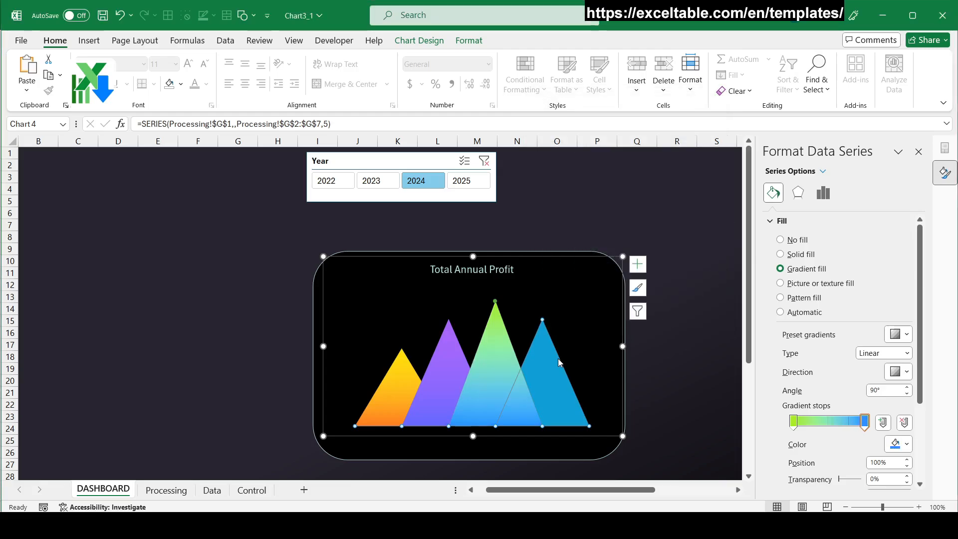
click(808, 272)
click(906, 443)
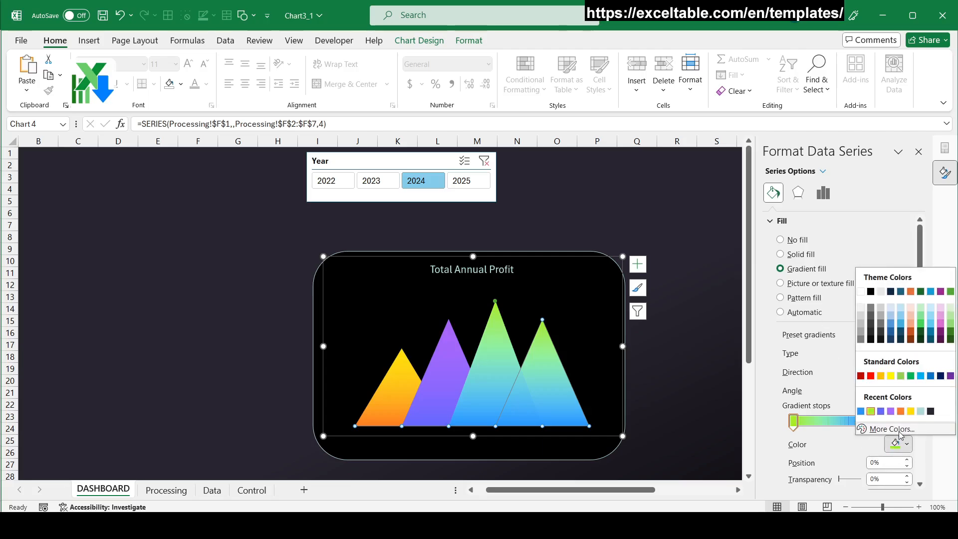
click(902, 433)
double_click(599, 286)
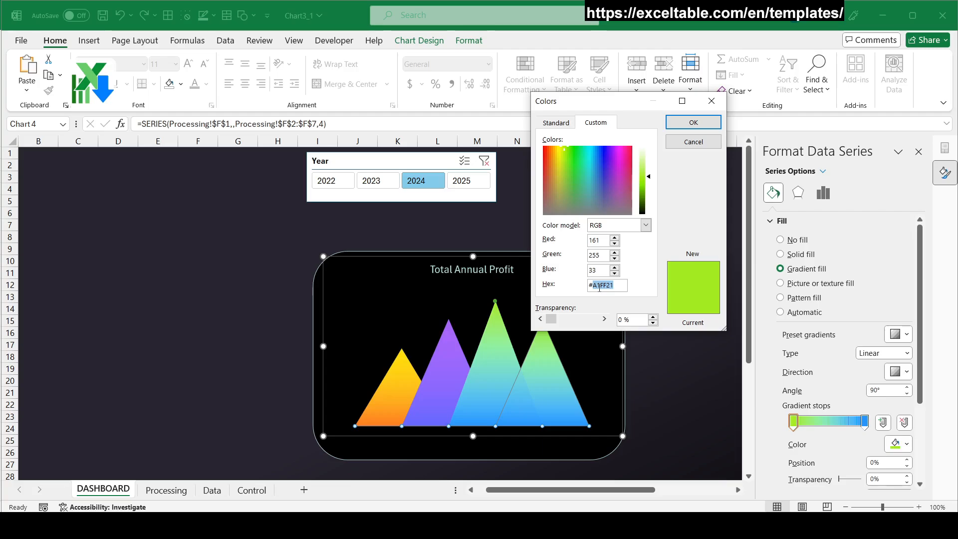
text(29EBFC)
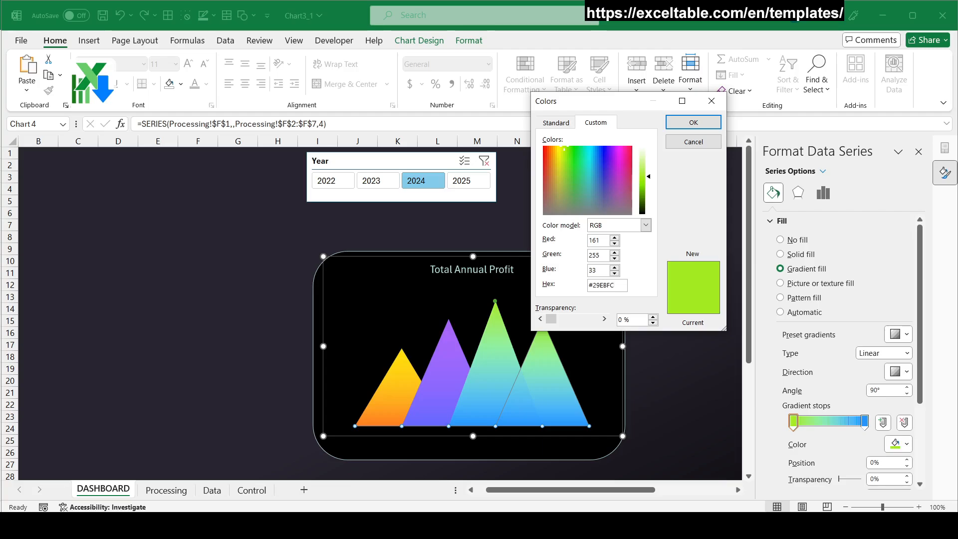
click(693, 123)
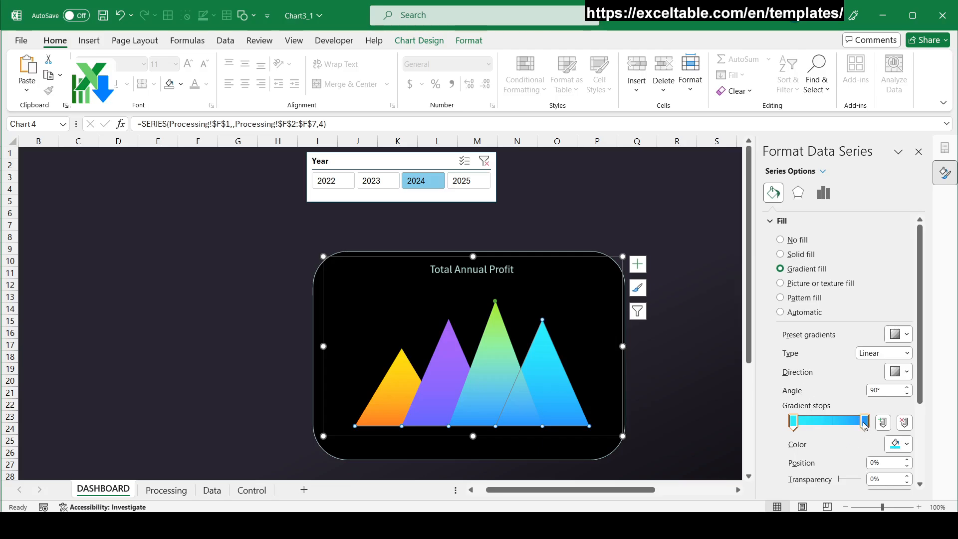
Set the 2025 series' last gradient stop to the custom color #2596FF
click(865, 422)
click(907, 444)
click(871, 487)
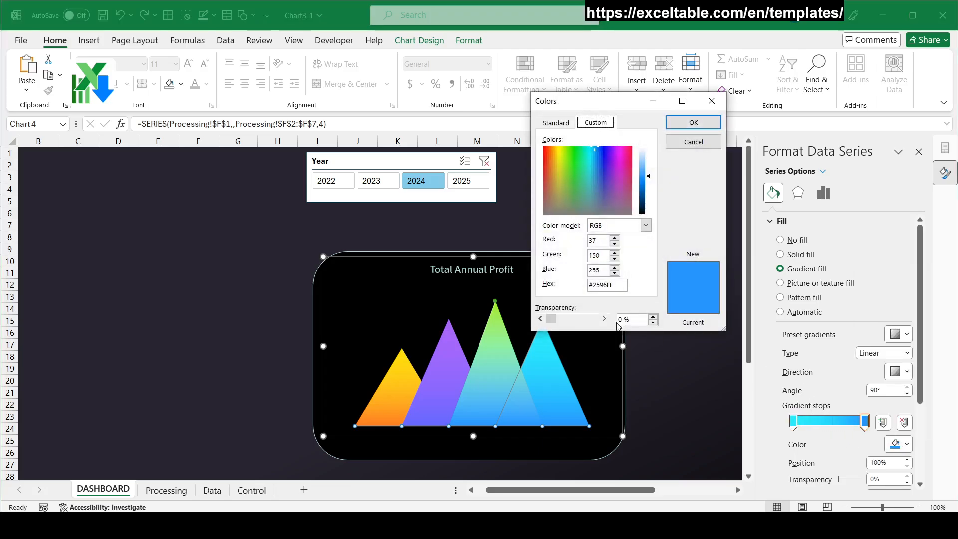
double_click(604, 286)
text(25)
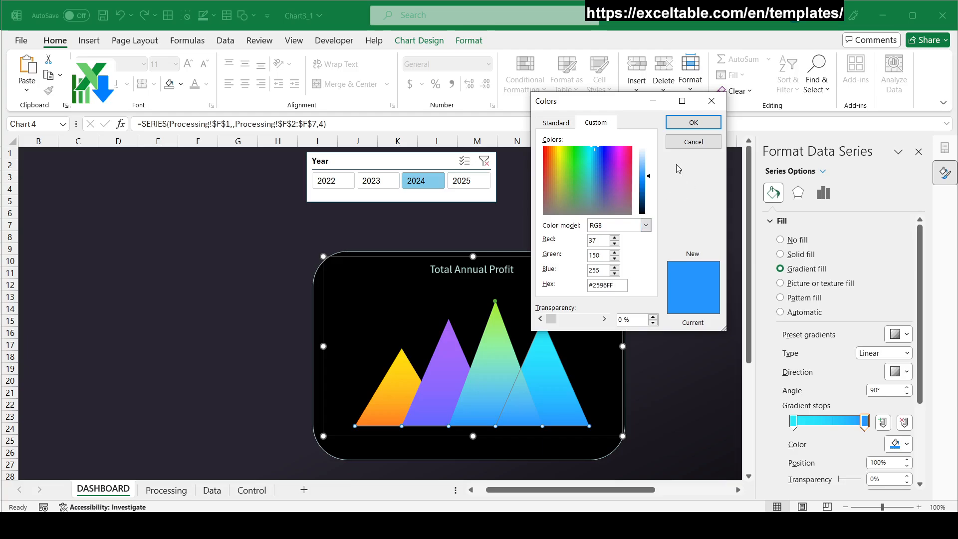
click(693, 123)
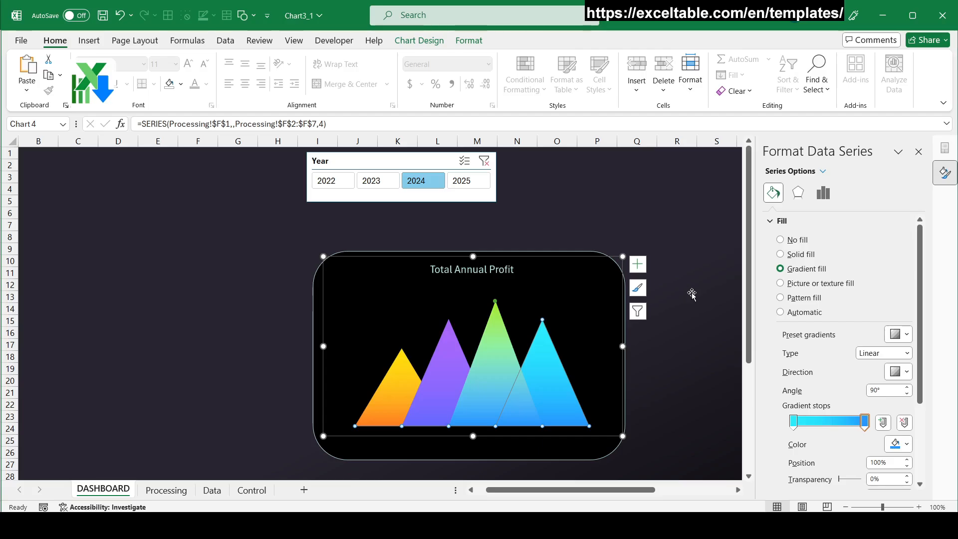
Filter the Year slicer to 2023, then give the 2024 series a gradient fill with its first stop set to #FA2A7F
click(378, 180)
click(494, 345)
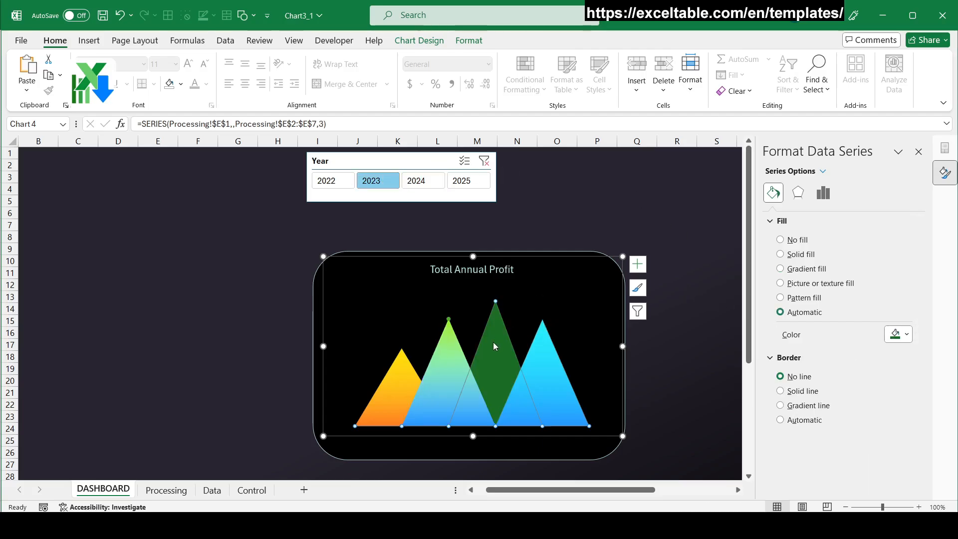
click(796, 270)
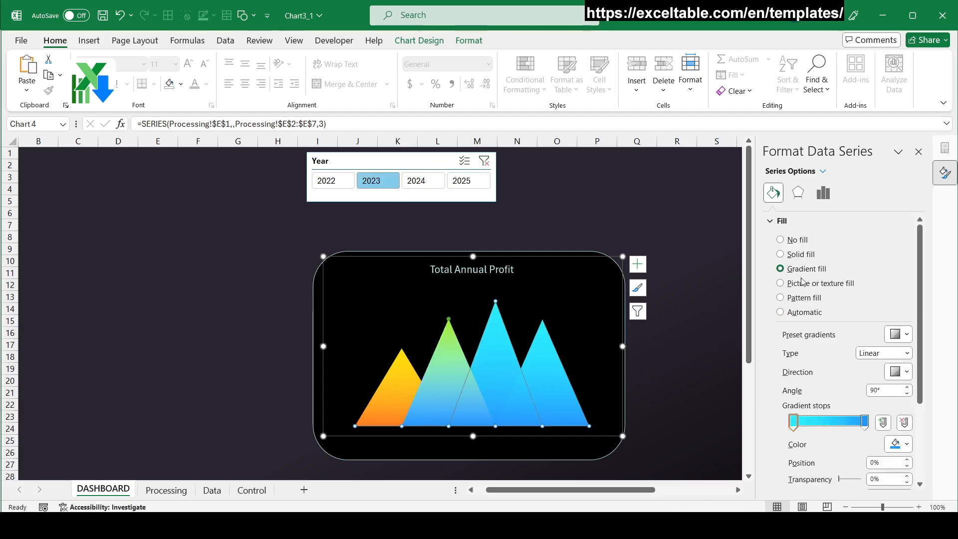
click(898, 444)
click(823, 488)
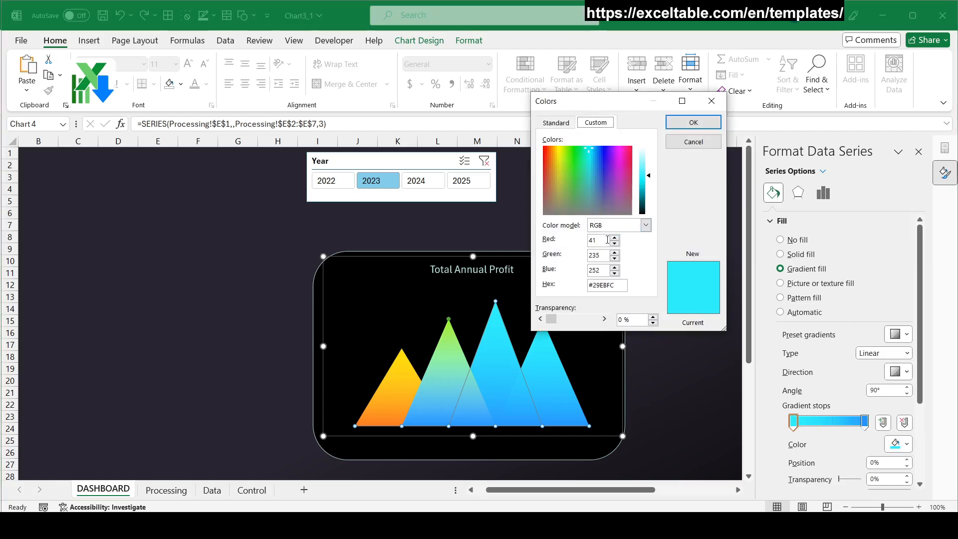
double_click(597, 286)
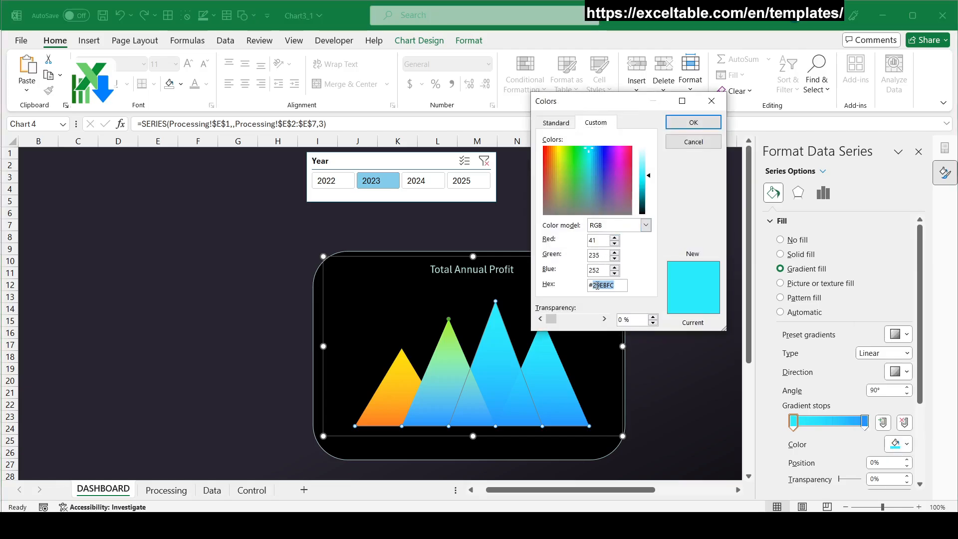
text(FA2A7F)
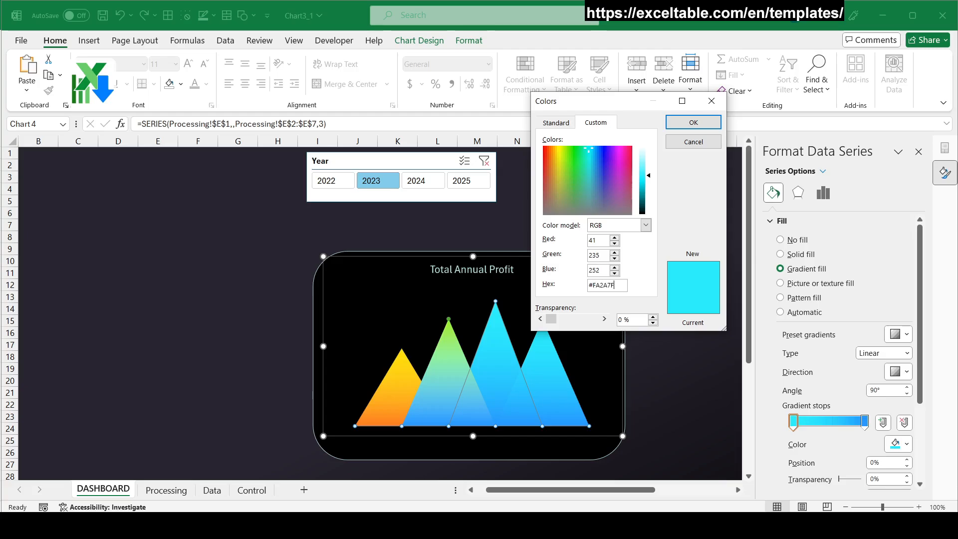
click(694, 123)
Set the 2024 series' last gradient stop to the custom color #8F4AE5
click(865, 422)
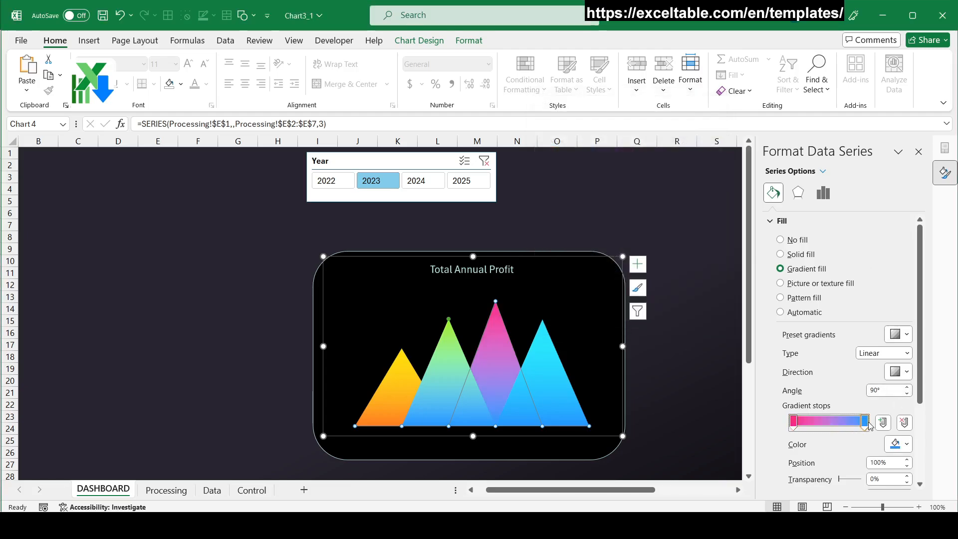
click(901, 443)
click(880, 428)
double_click(607, 286)
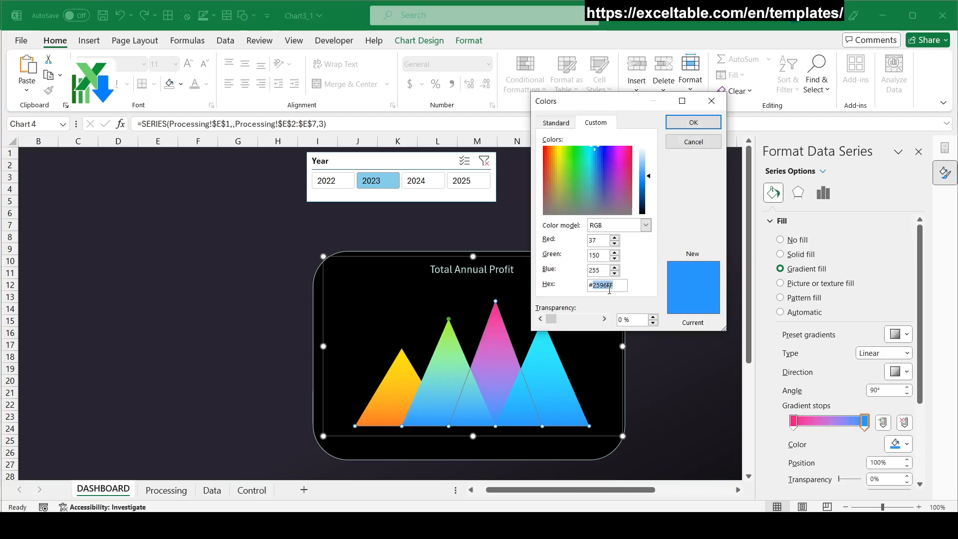
text(8F4A)
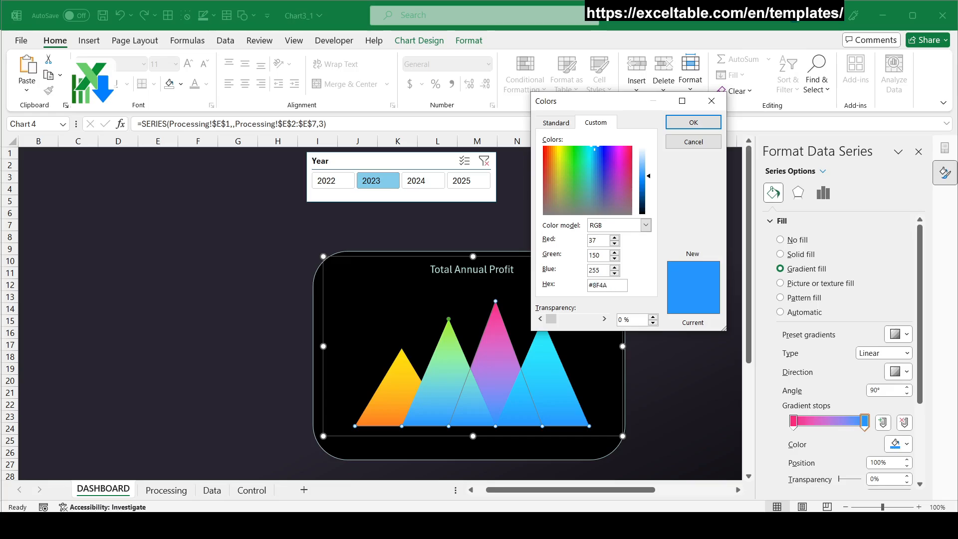
text(E5)
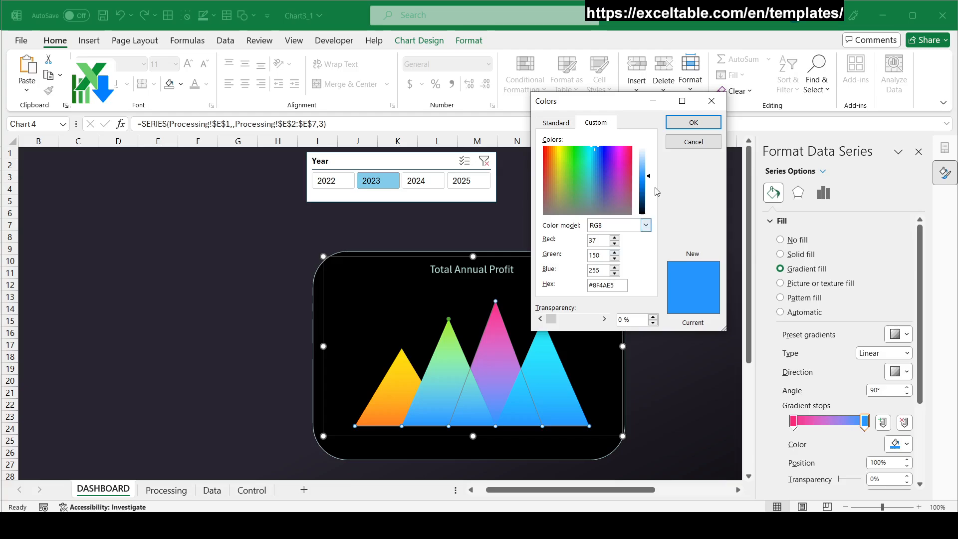
click(694, 122)
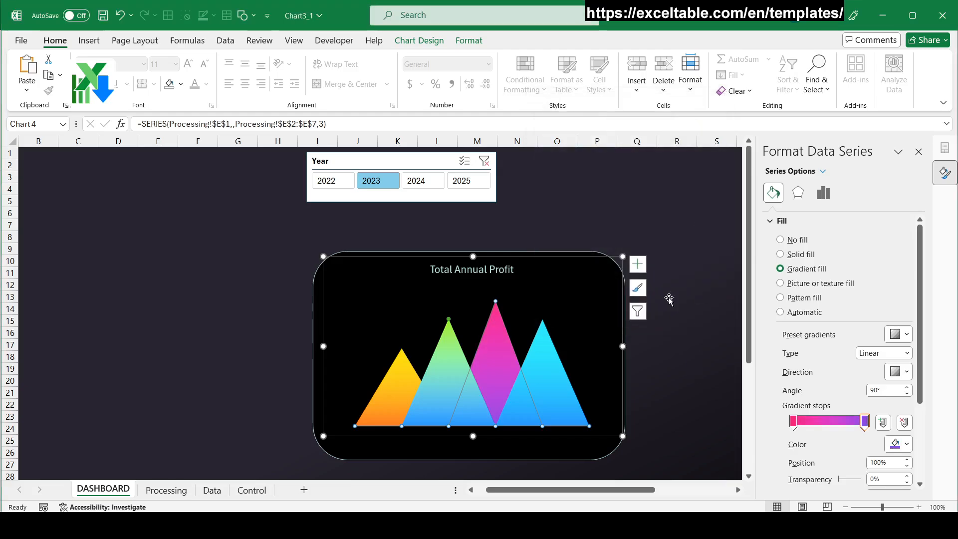
Filter the Year slicer to 2025 and set the 2022 series' last gradient stop to 80% transparency
click(423, 180)
click(463, 183)
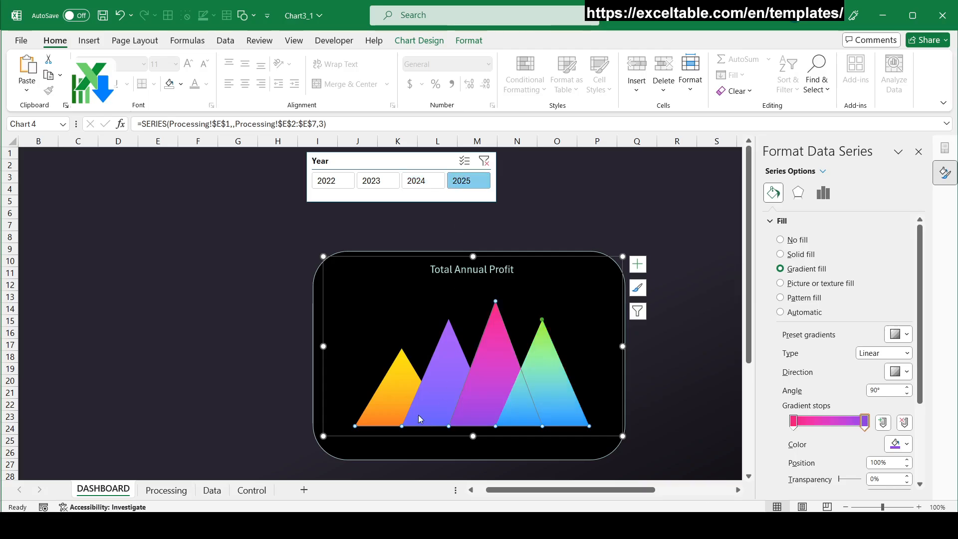
click(394, 385)
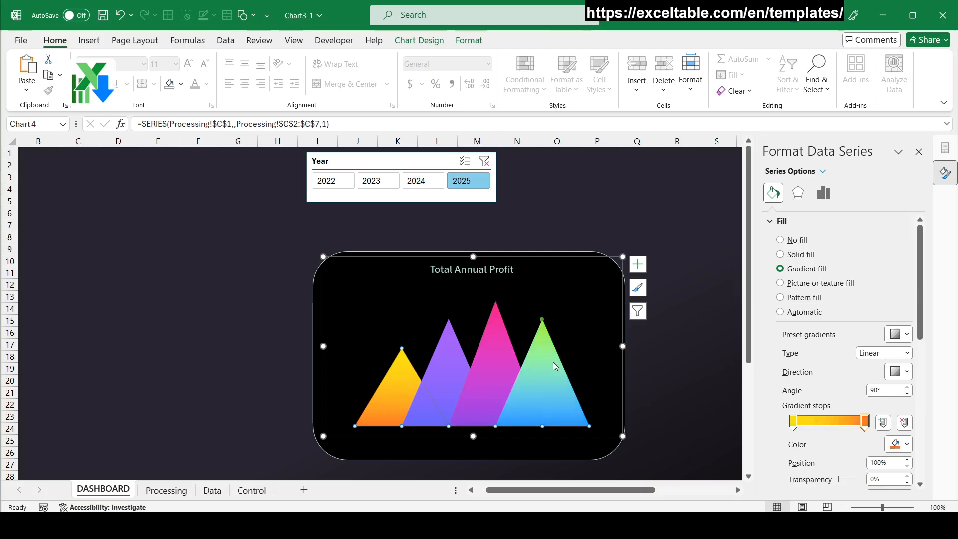
drag(922, 260, 922, 303)
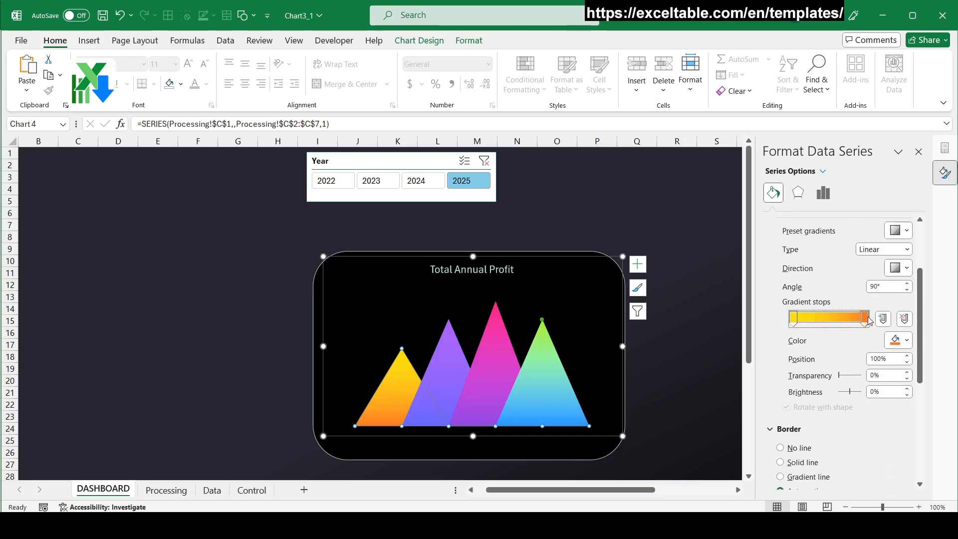
click(881, 375)
text(80)
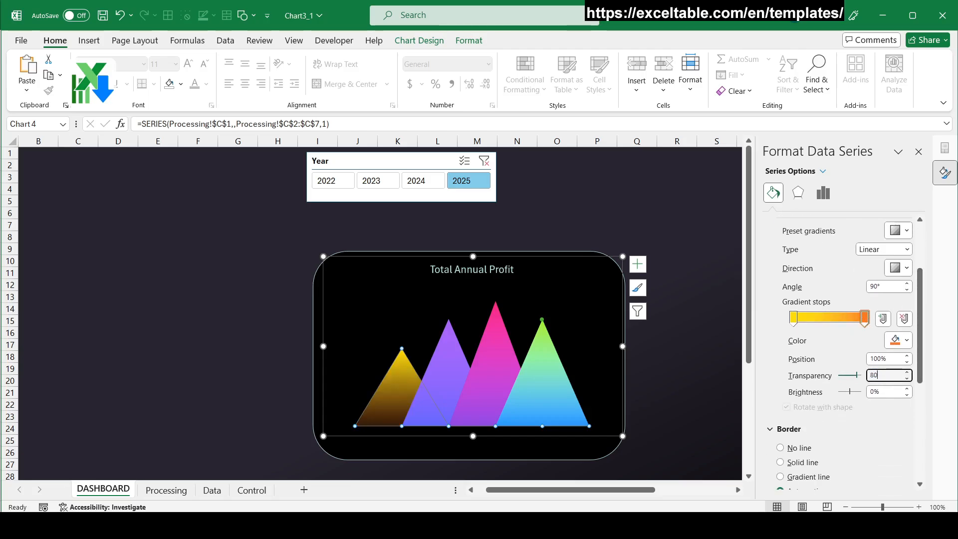
Set the 2023 series' last gradient stop to 68% transparency
click(454, 365)
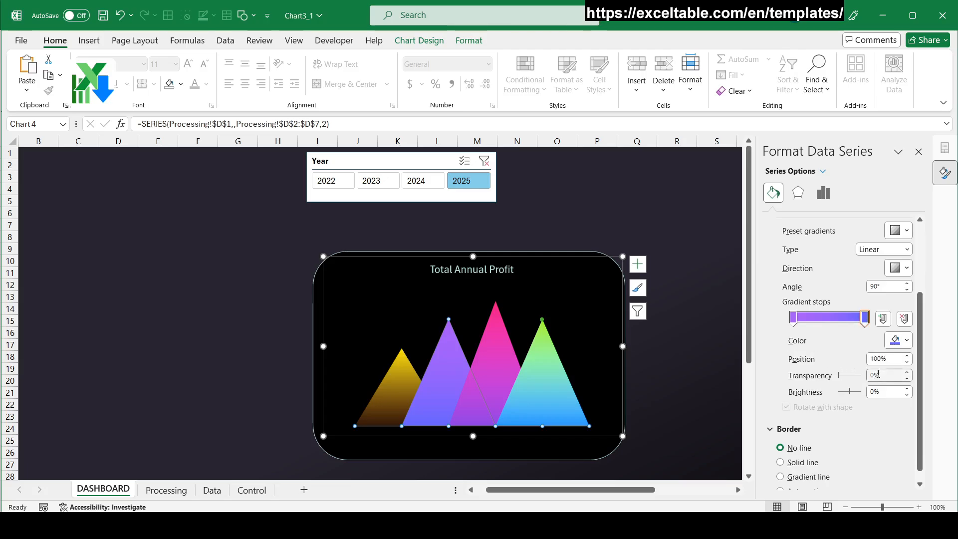
text(68)
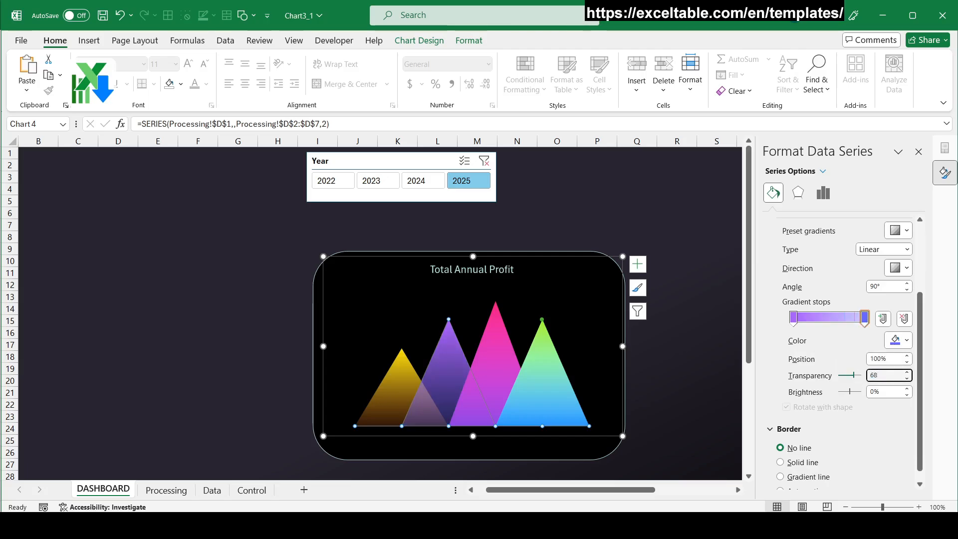
Set the last gradient stop to 68% transparency for both the 2024 series and the green Cursor series
click(478, 354)
double_click(880, 380)
text(68)
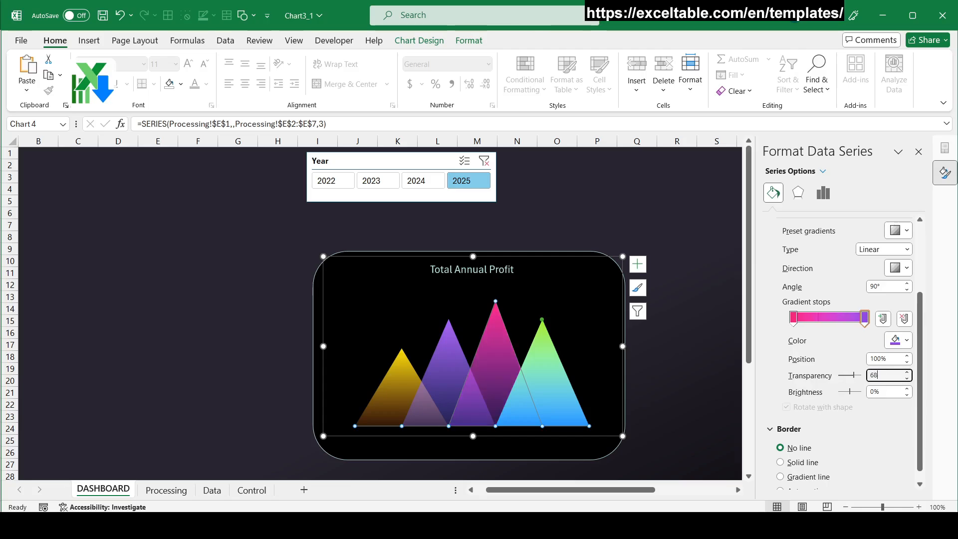
click(545, 375)
double_click(880, 375)
text(68)
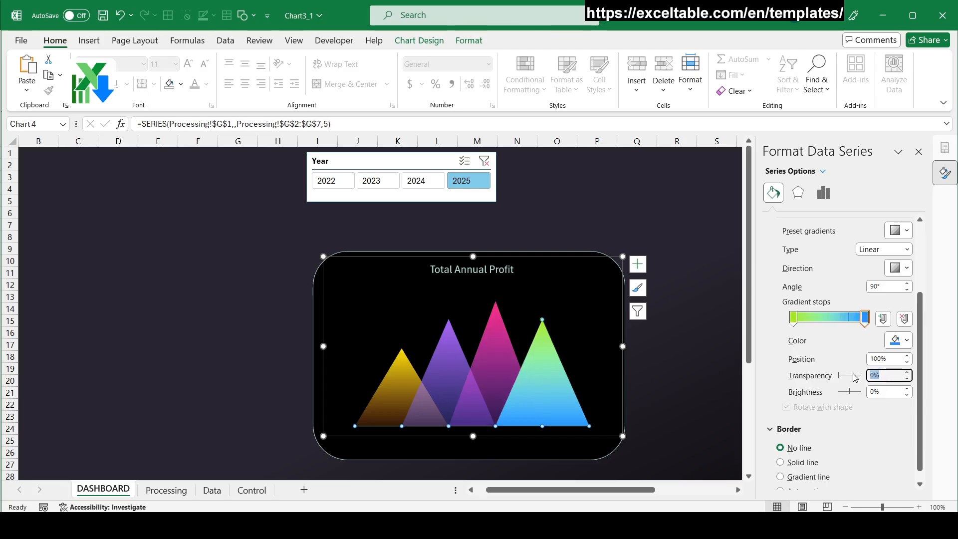
Filter the Year slicer to 2024 and set the 2025 series' last gradient stop to 68% transparency
click(416, 180)
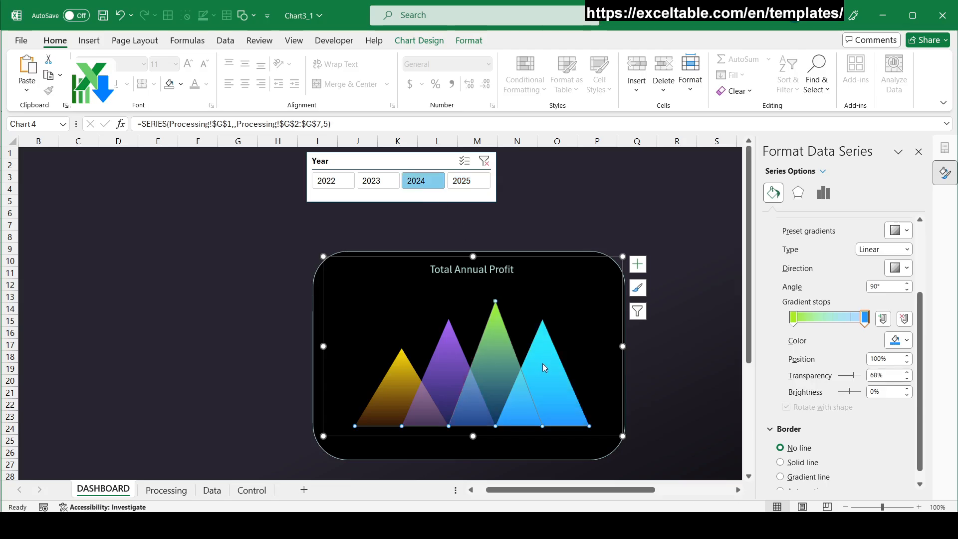
click(542, 363)
double_click(880, 375)
text(68)
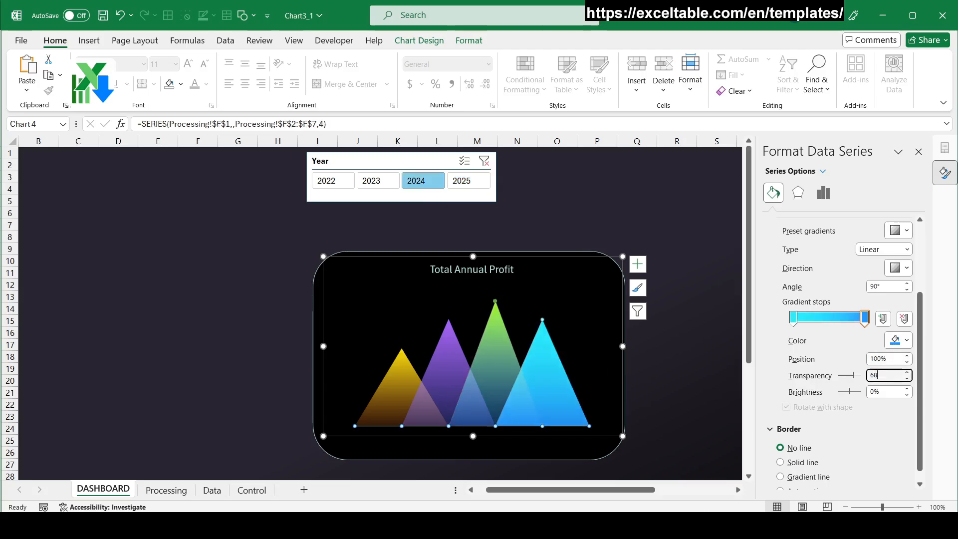
Deselect the chart and switch the Year slicer through 2023, 2022 and 2025 to check the semi-transparent triangles
click(221, 279)
click(378, 180)
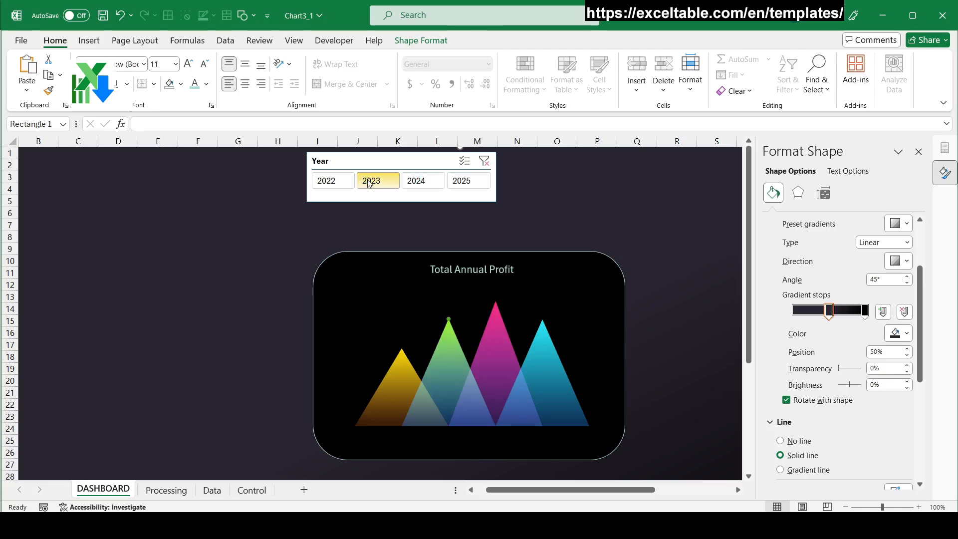
click(333, 180)
click(459, 183)
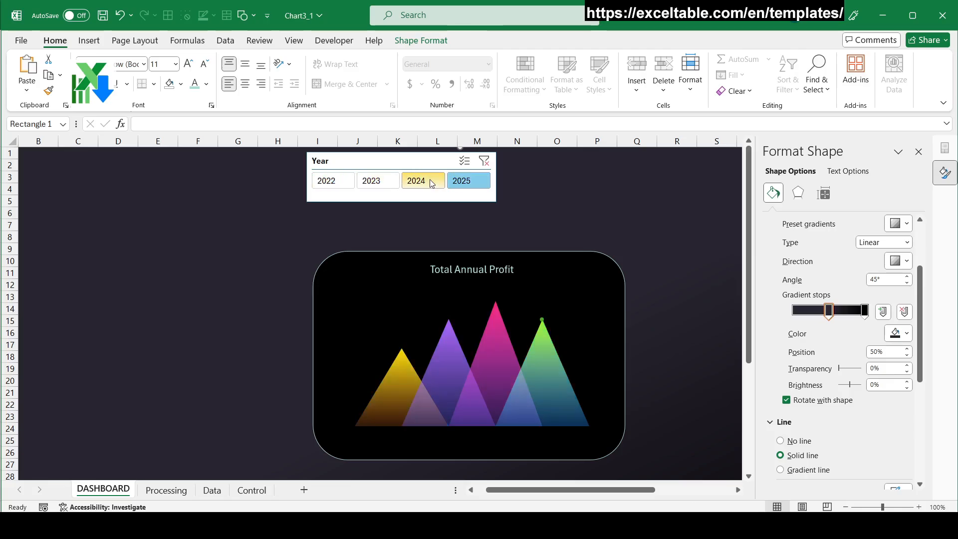
Give the Labeles series marker on the 2025 peak a solid white fill and no border line
click(543, 320)
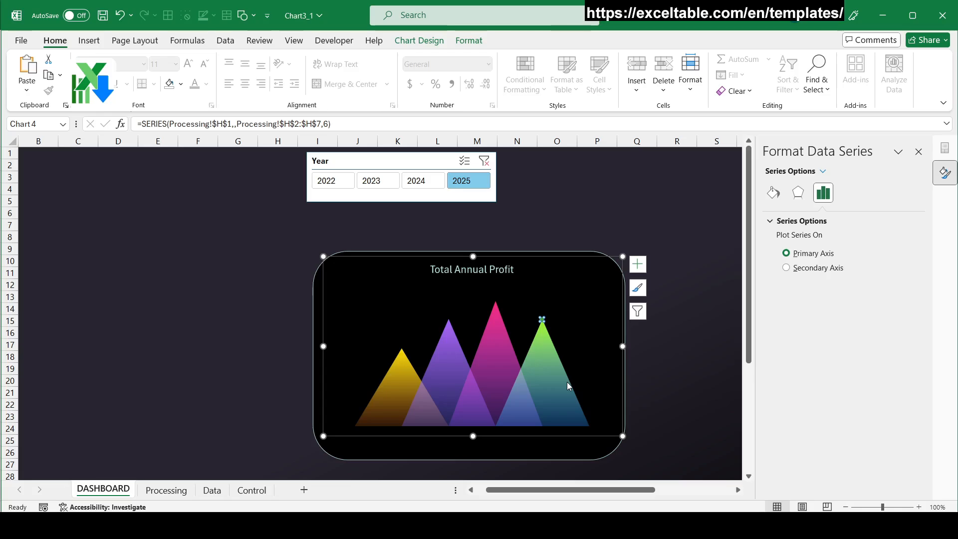
click(772, 195)
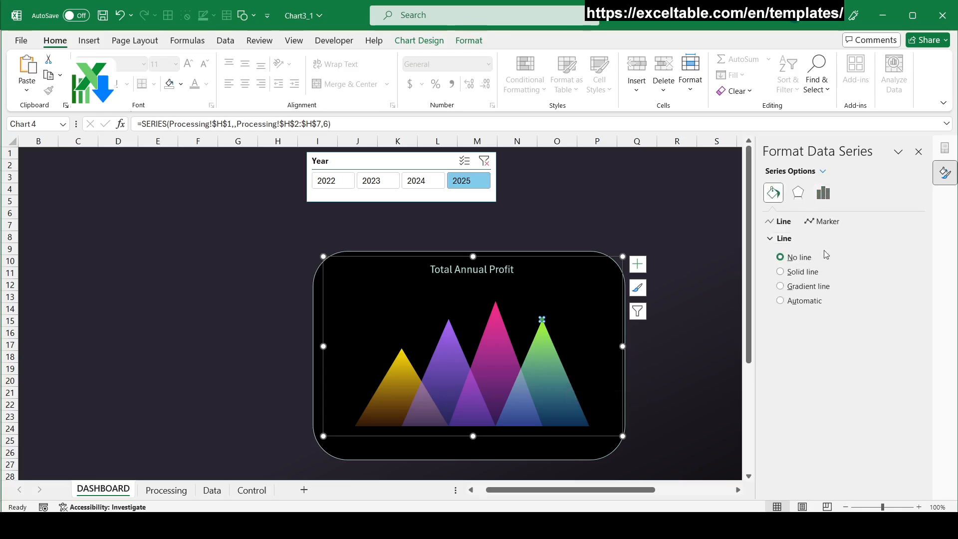
click(832, 220)
click(770, 239)
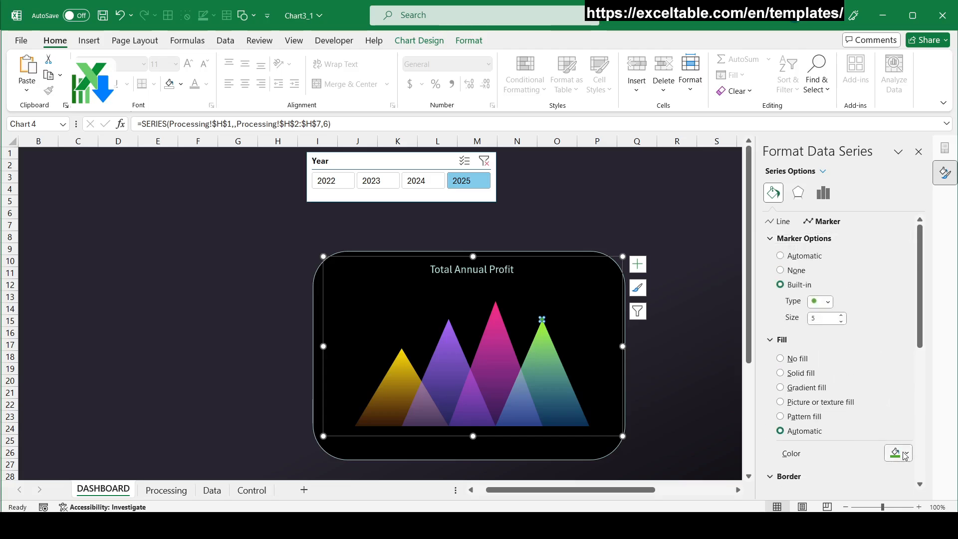
click(905, 454)
click(860, 300)
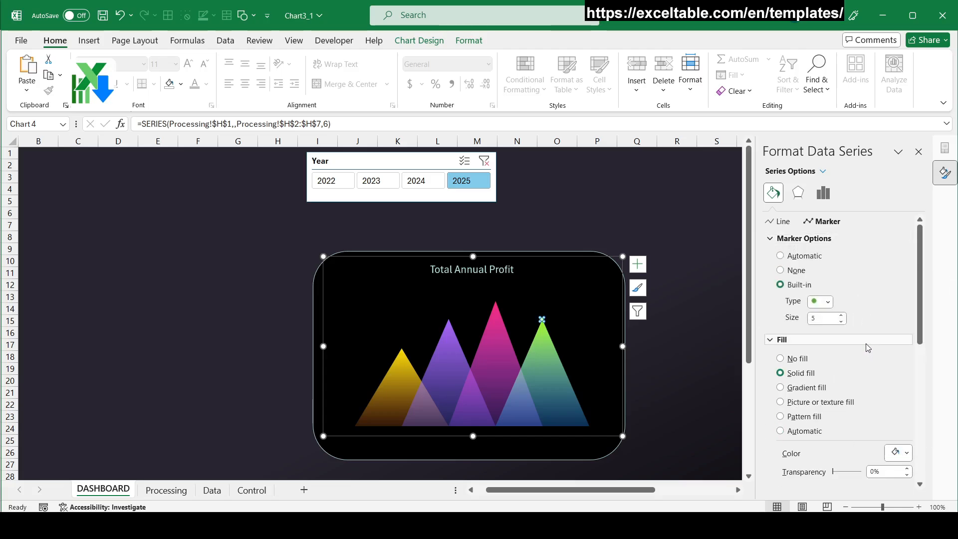
scroll(869, 382, down, 2)
click(789, 455)
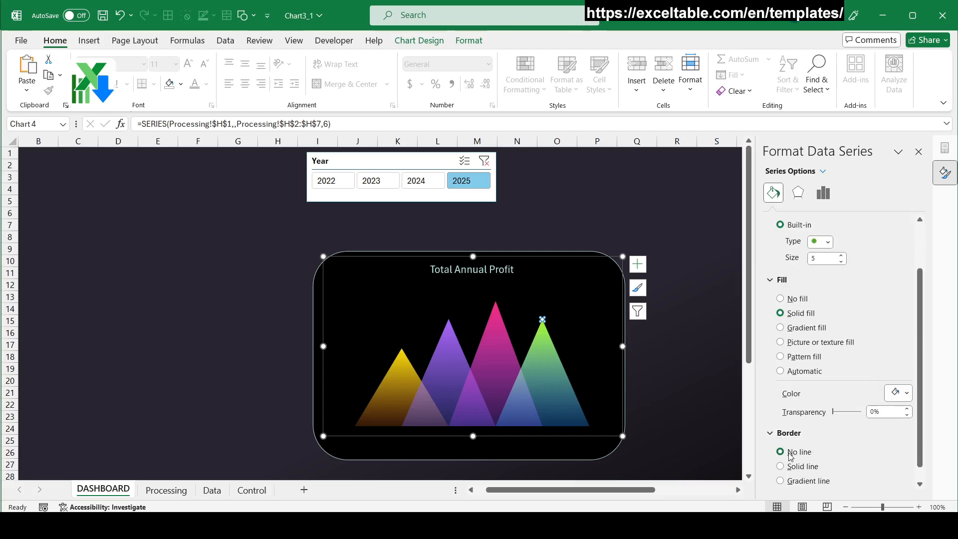
Apply the green 8 pt glow preset to the peak marker and change the glow color to the recent lime green
click(798, 193)
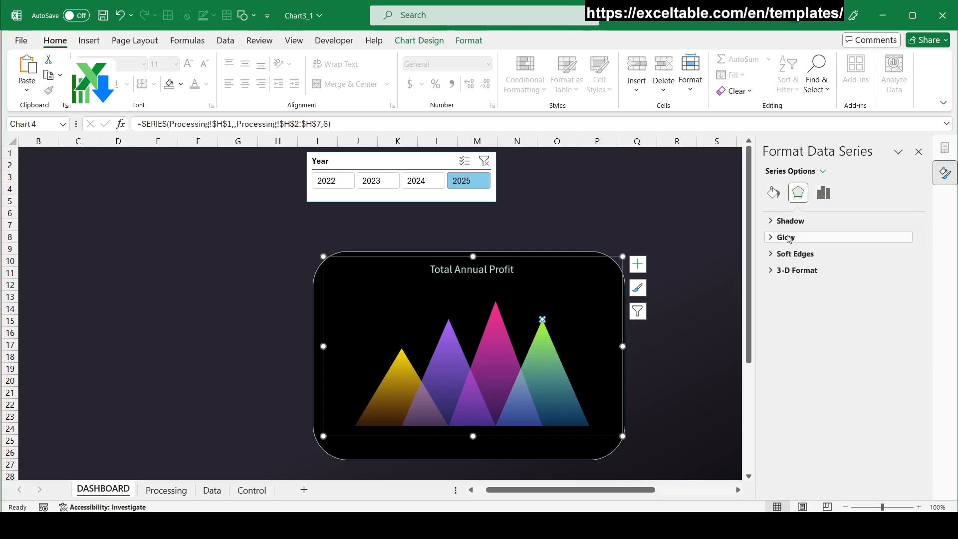
click(774, 238)
click(902, 254)
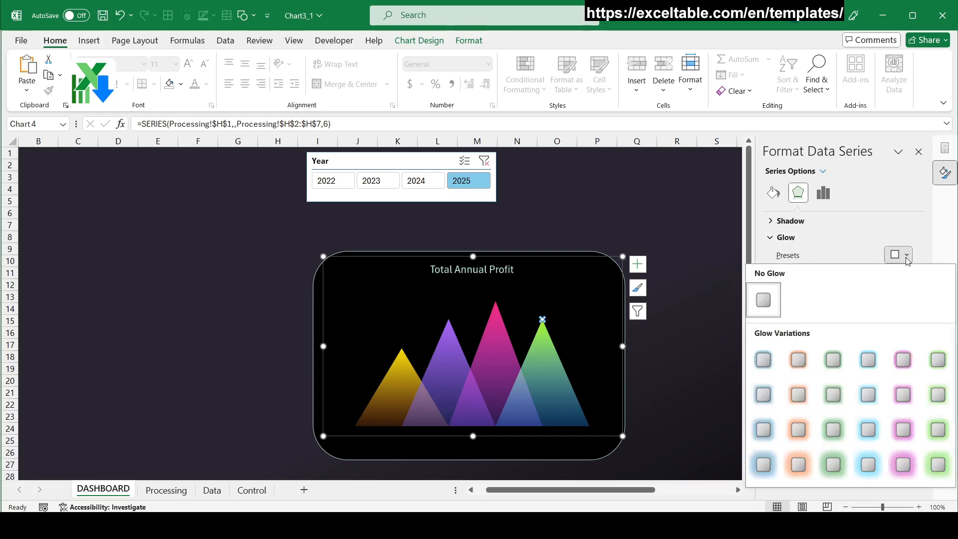
click(842, 395)
click(906, 276)
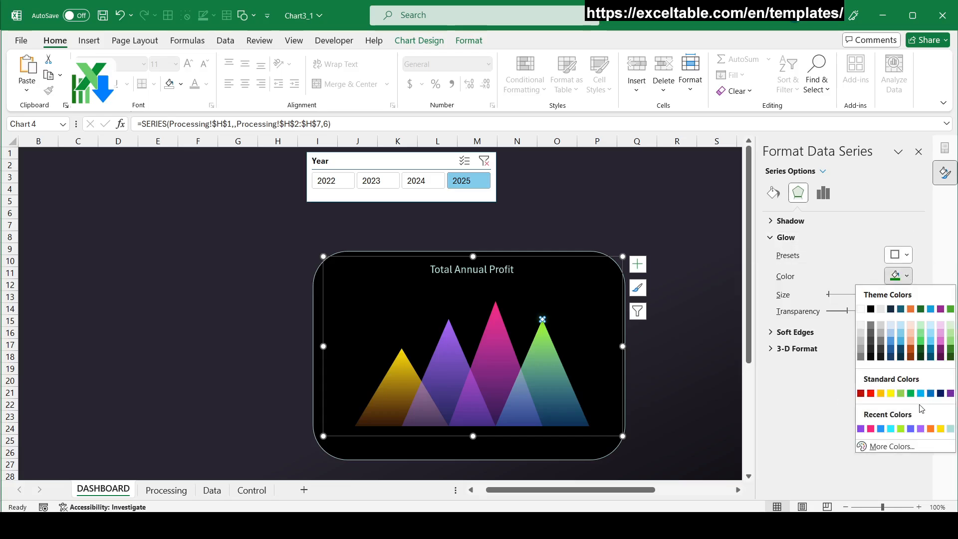
click(901, 429)
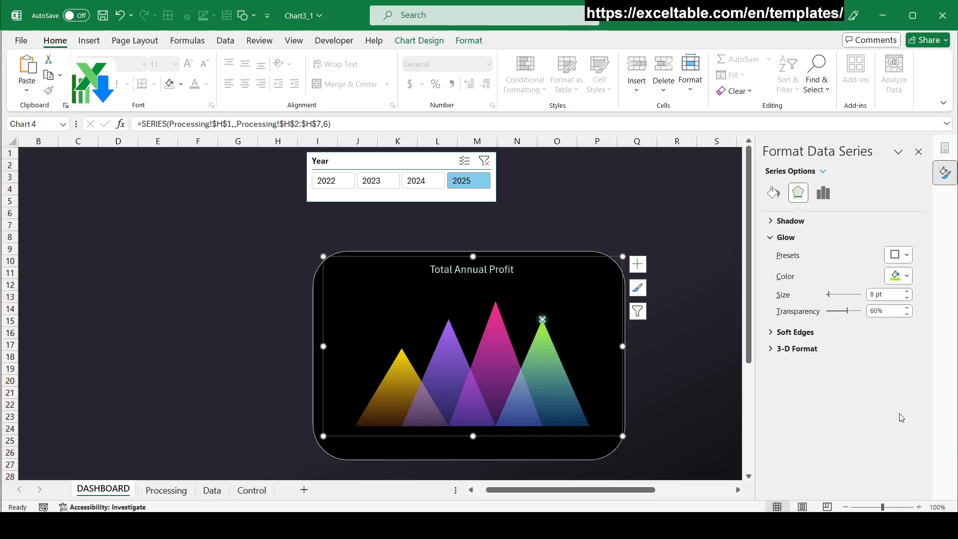
Set the marker glow's size to 13 pt and its transparency to 50%
click(887, 295)
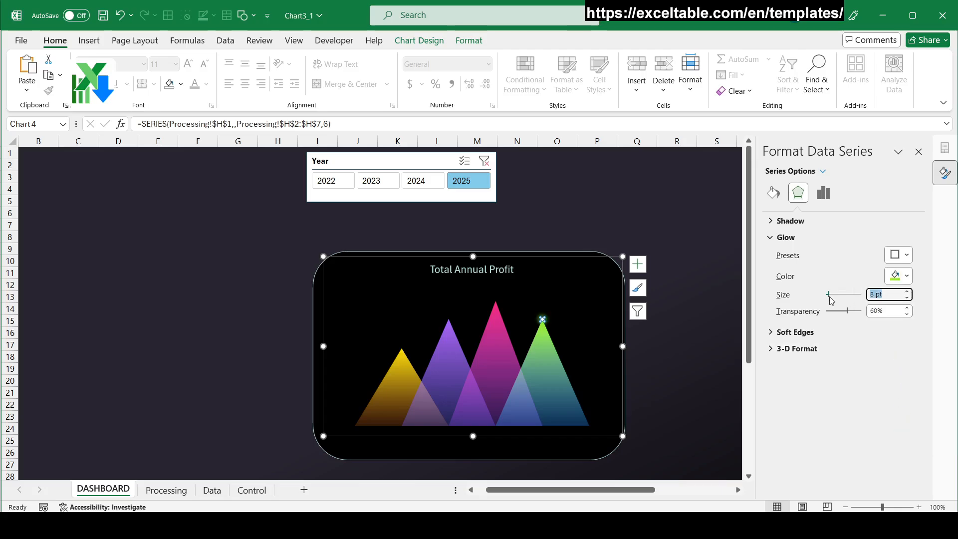
key(Return)
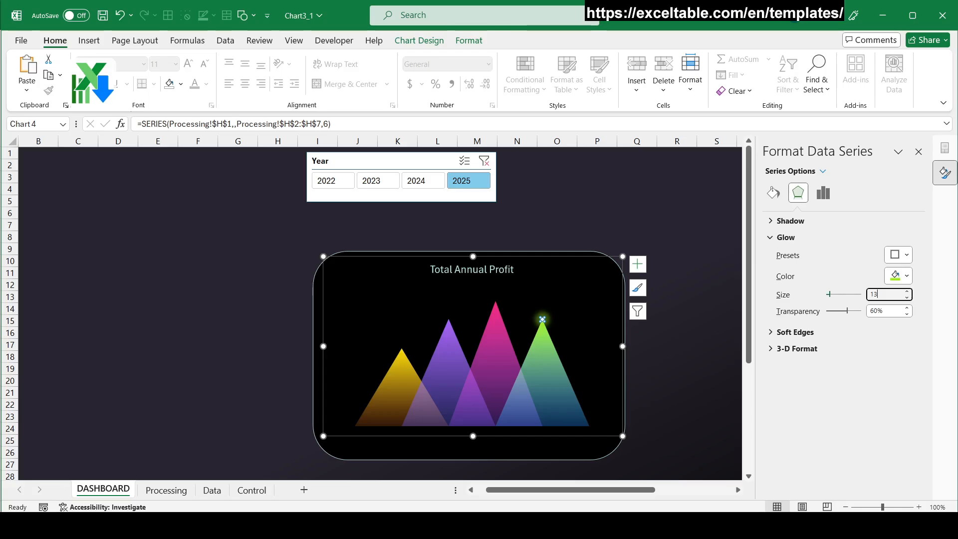
click(888, 312)
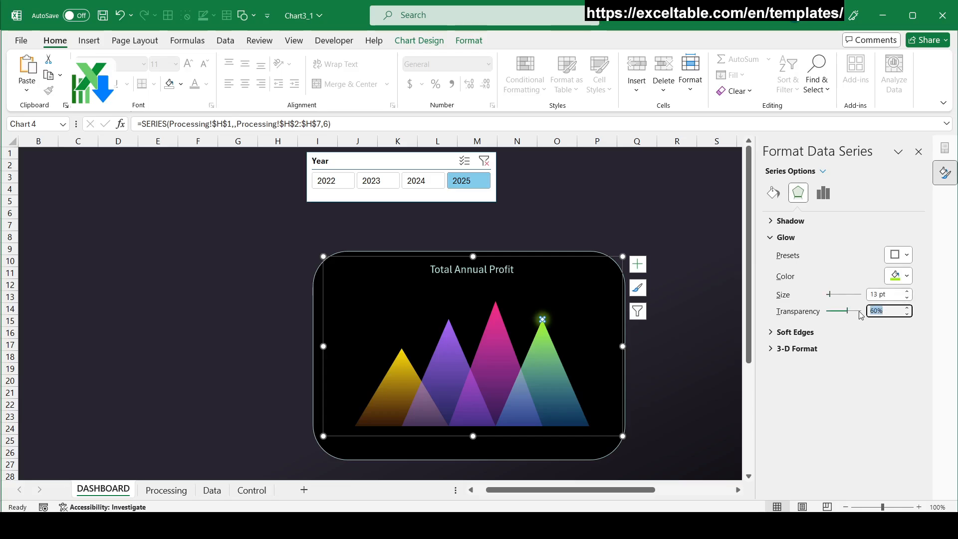
text(50)
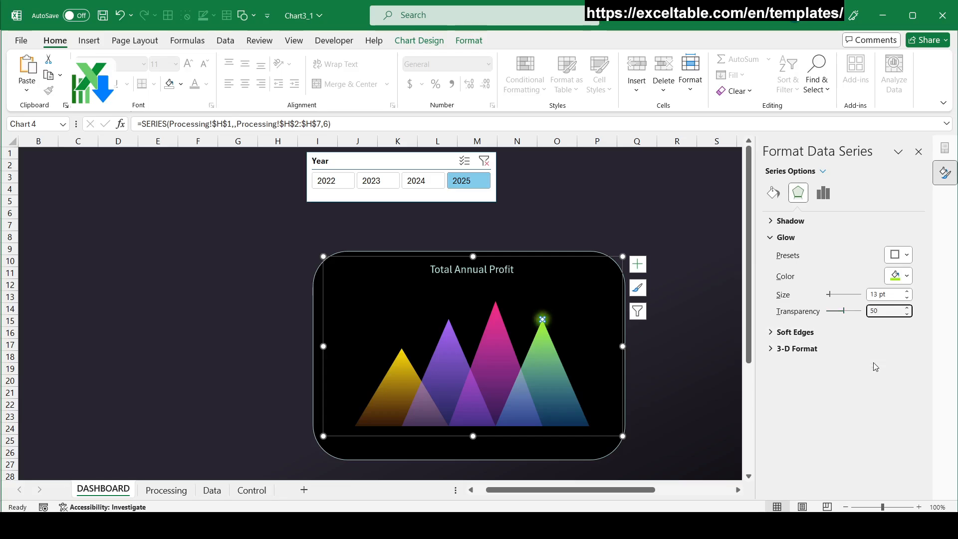
Switch the Year slicer through all four years, ending on 2025, to check the glowing marker on each peak
click(378, 181)
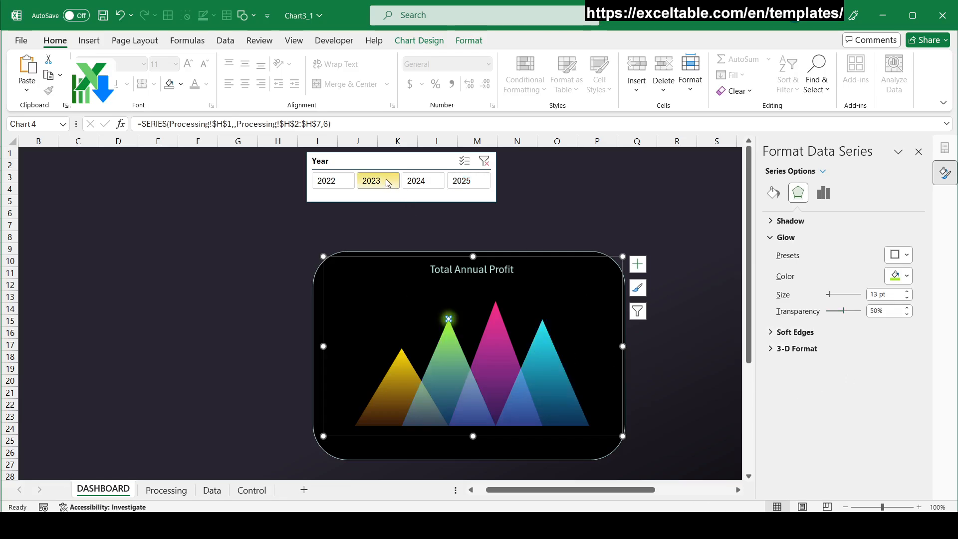
click(242, 247)
click(423, 181)
click(461, 180)
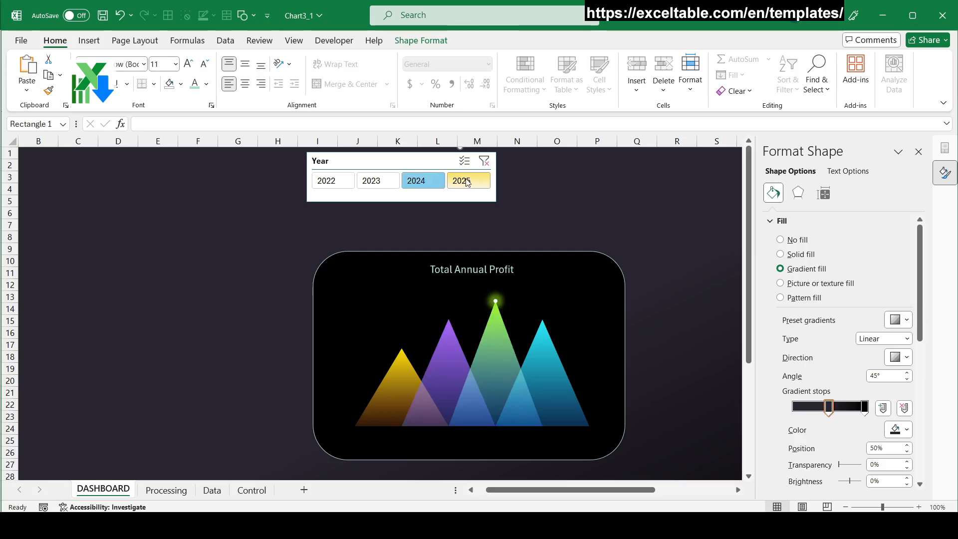
click(337, 183)
click(376, 181)
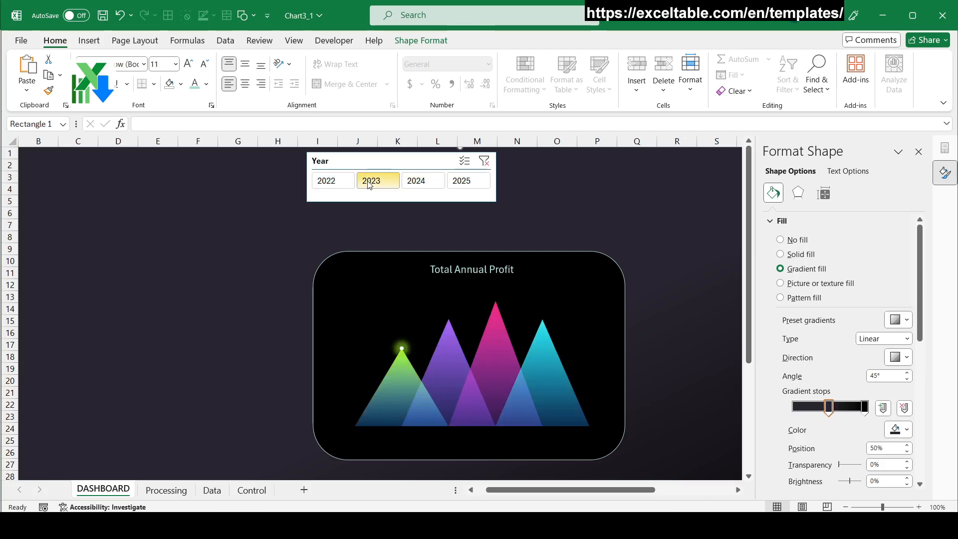
click(417, 183)
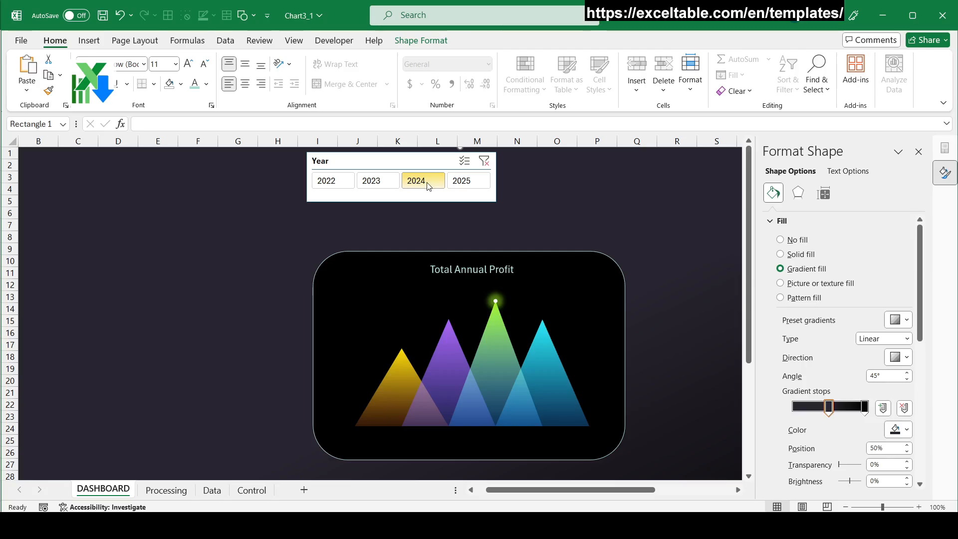
click(462, 182)
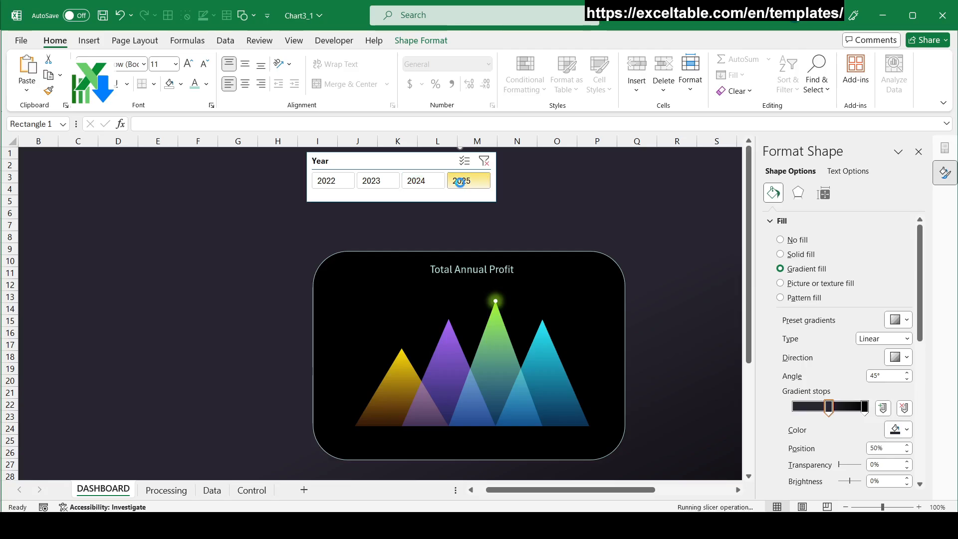
Add data labels above the points of the Labeles marker series
click(543, 319)
click(637, 263)
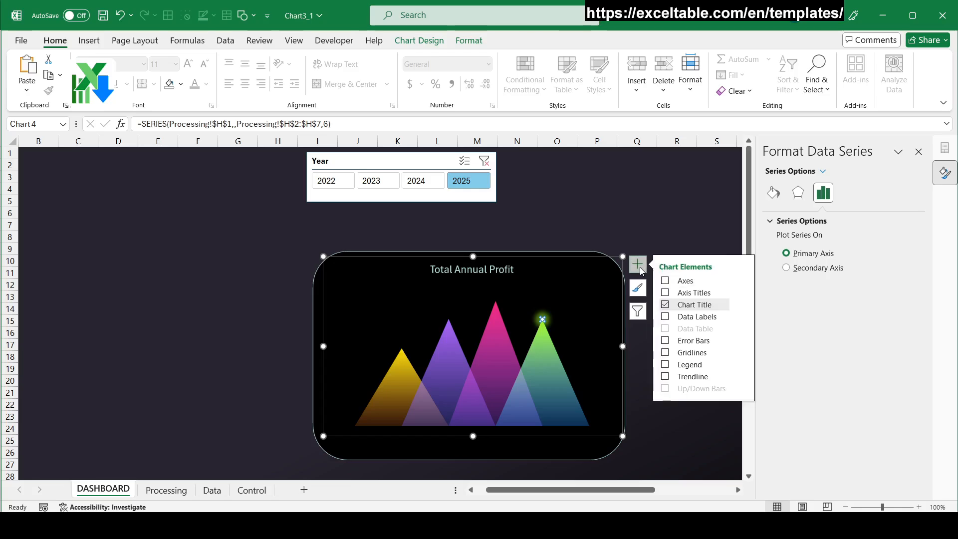
click(743, 317)
click(773, 366)
Format the peak's data label with white text at font size 12
click(543, 308)
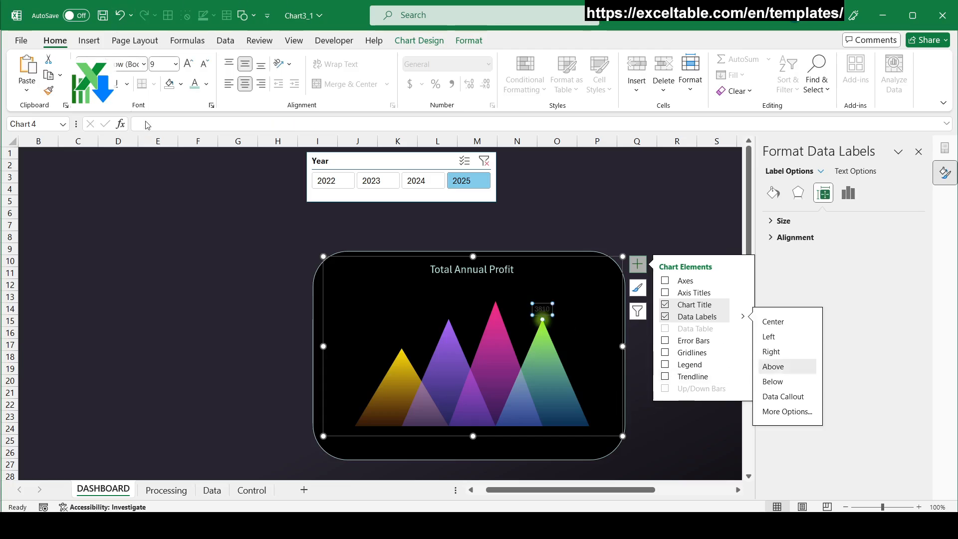
click(206, 87)
click(199, 134)
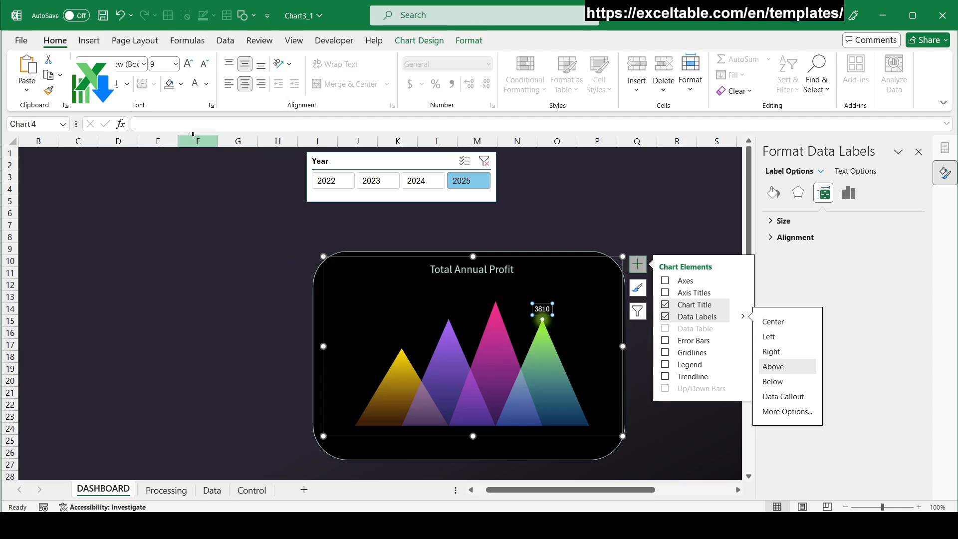
click(188, 63)
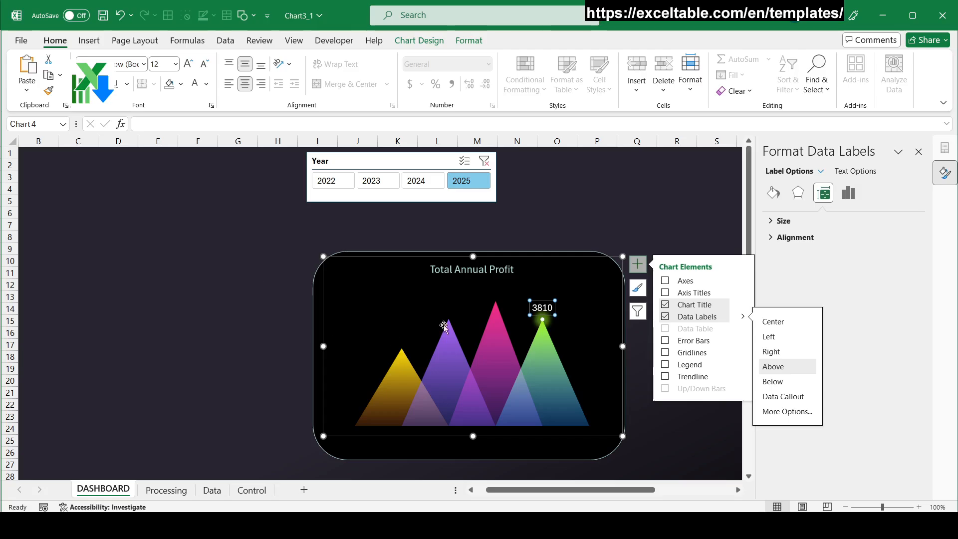
On the Processing sheet, format H2:H7 as Number with 0 decimal places and the 1000 separator
click(166, 491)
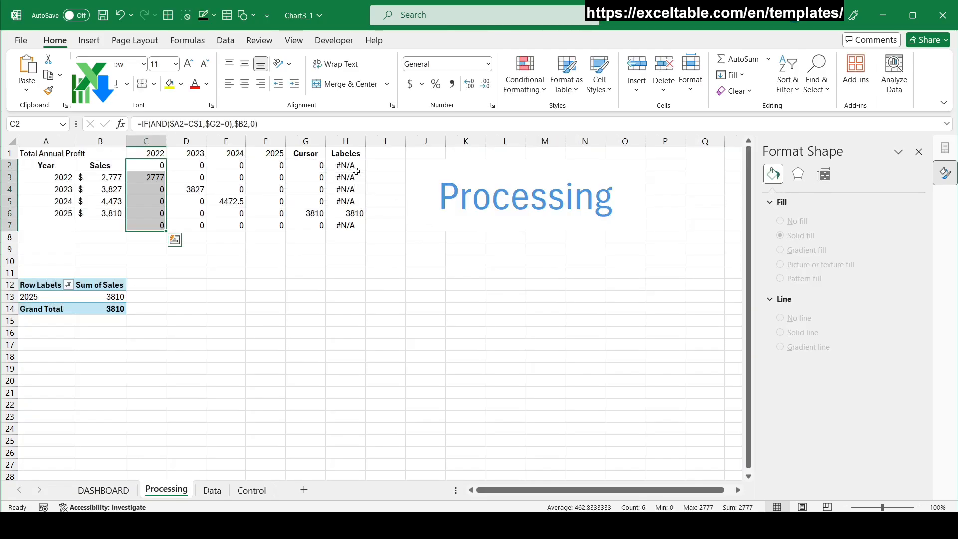
drag(354, 166, 343, 228)
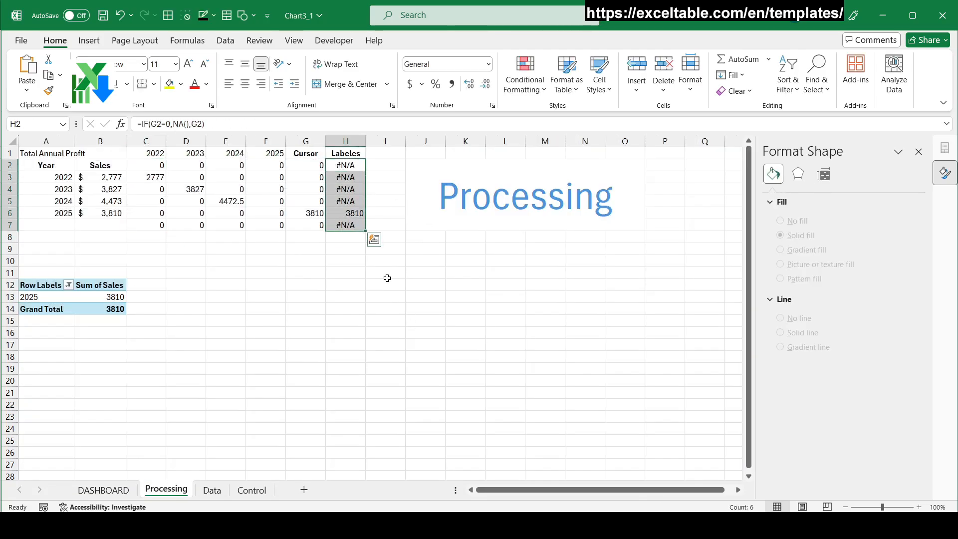
click(211, 105)
click(486, 86)
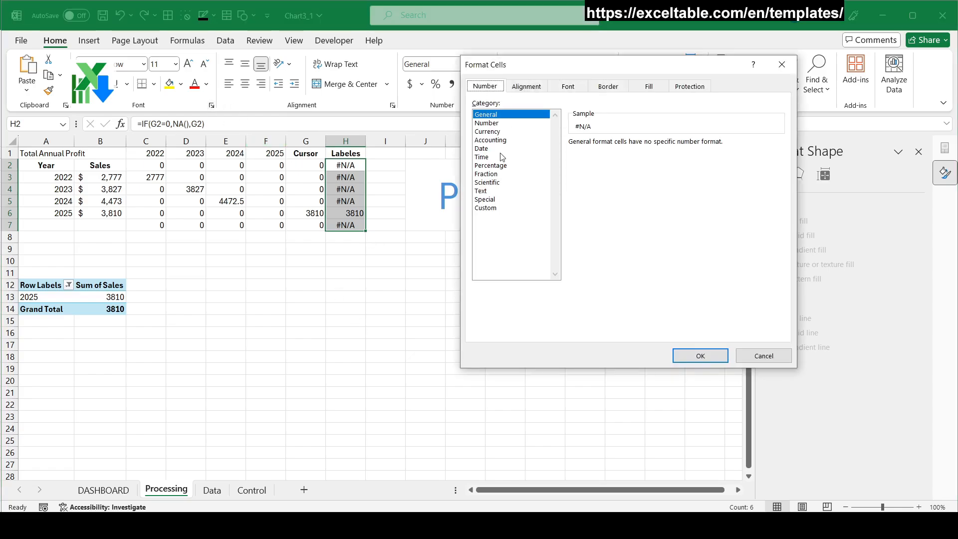
click(491, 123)
click(657, 146)
click(656, 146)
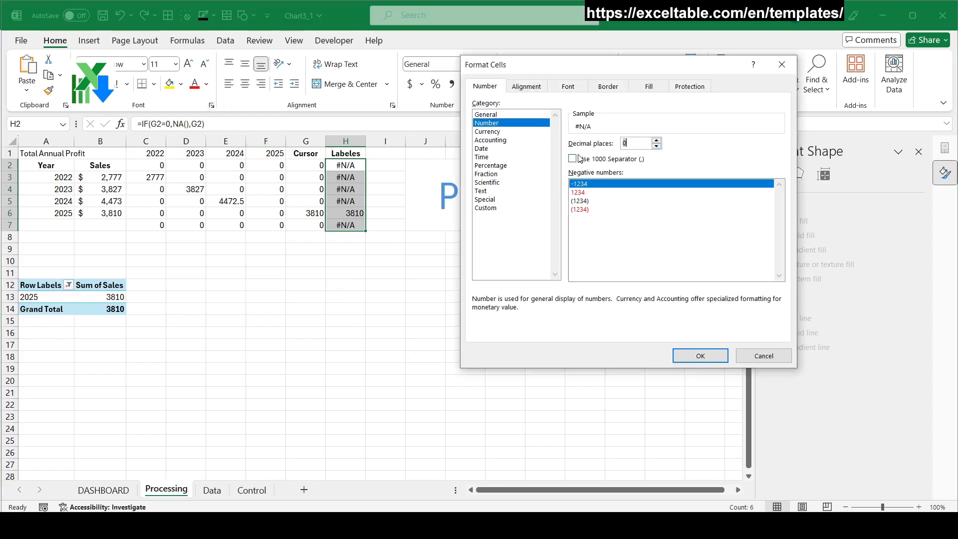
click(573, 158)
click(700, 355)
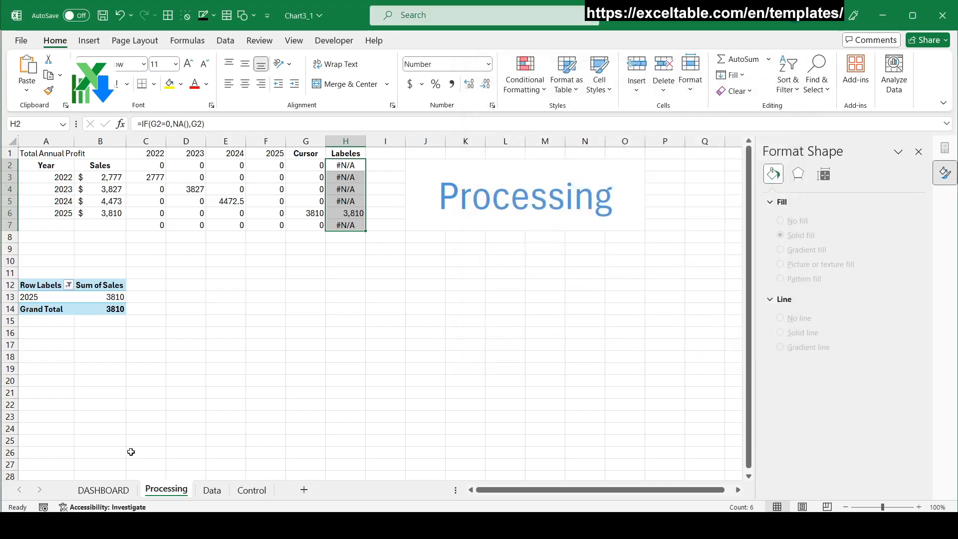
Return to the DASHBOARD sheet and switch the Year slicer through 2023, 2024 and 2025 to check the label formatting
click(104, 490)
click(376, 182)
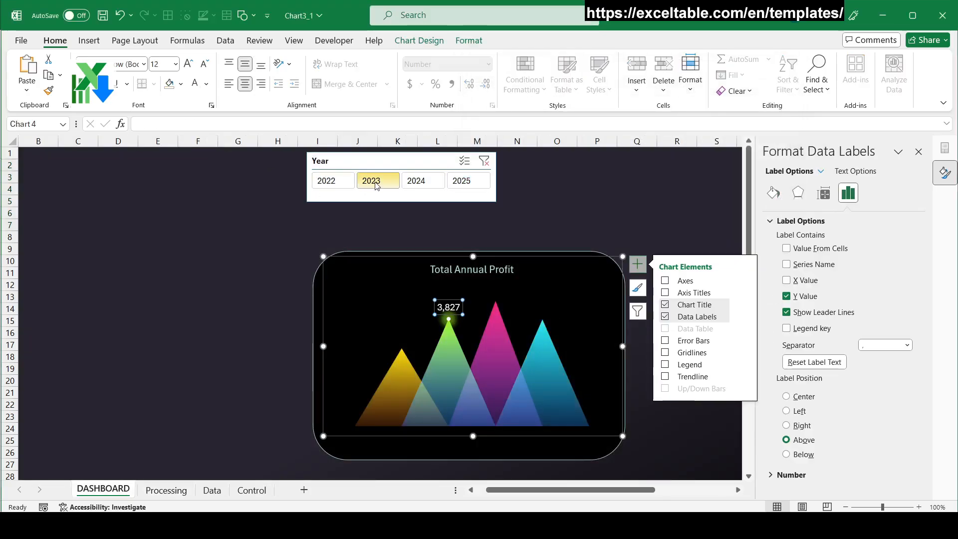
click(416, 181)
click(461, 181)
click(101, 220)
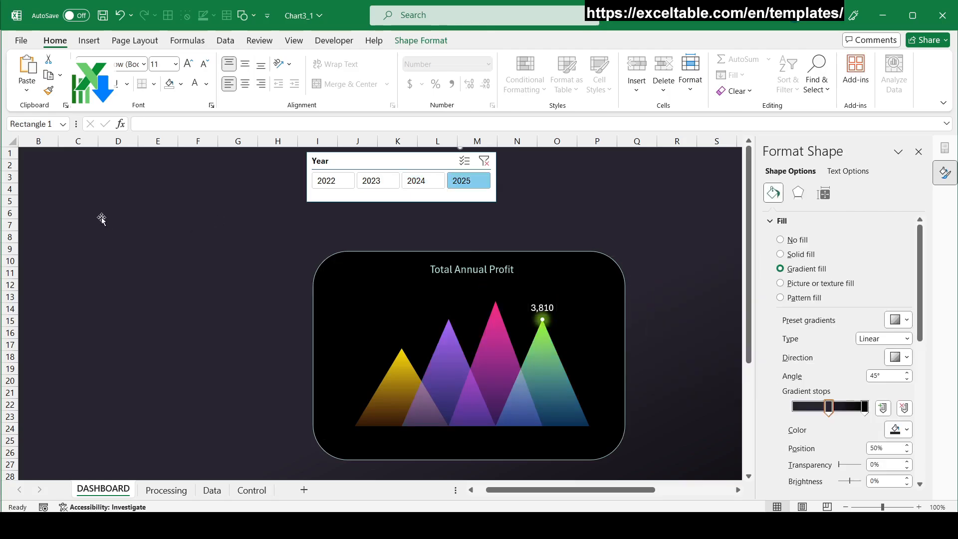
Move the Year slicer over the lower part of the chart card and place it above Chart 4 in the object stacking order
drag(353, 160, 406, 428)
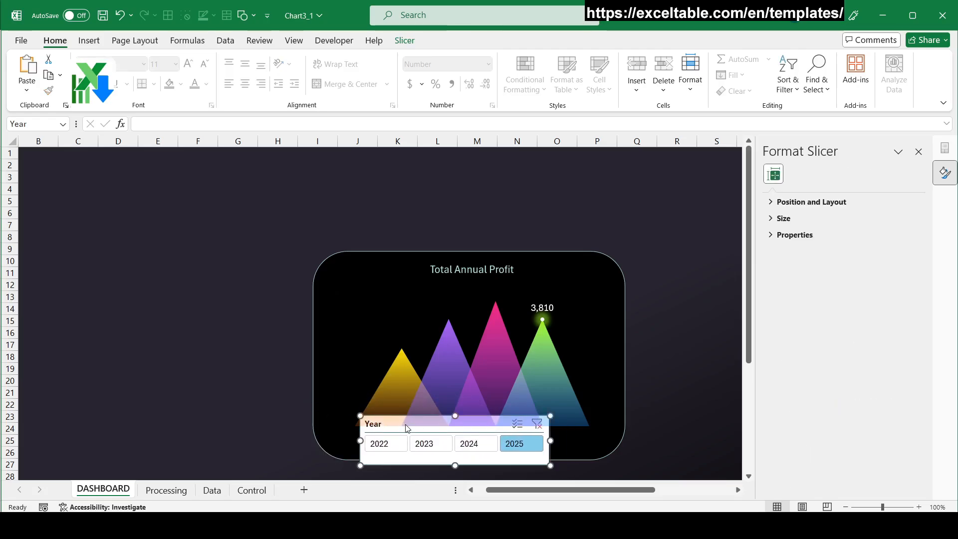
key(alt+F10)
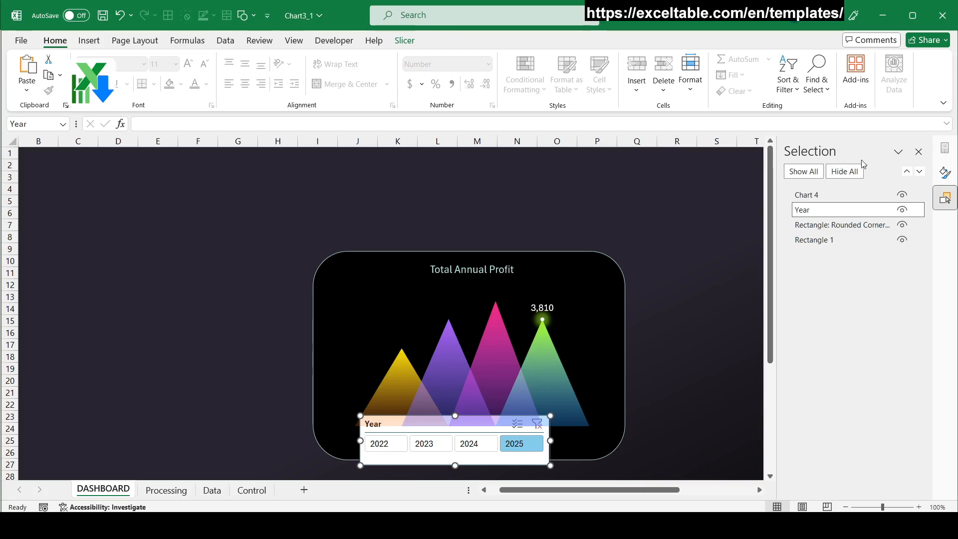
drag(825, 216, 814, 194)
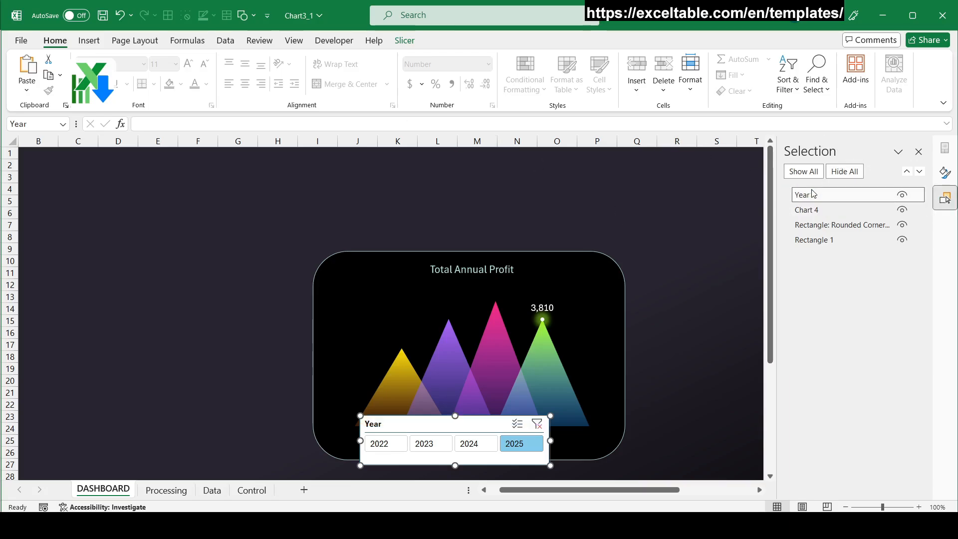
Turn off the header display in the Year slicer's settings
mouse_move(443, 427)
mouse_down()
mouse_move(458, 420)
mouse_move(441, 421)
mouse_up()
right_click(441, 421)
click(479, 407)
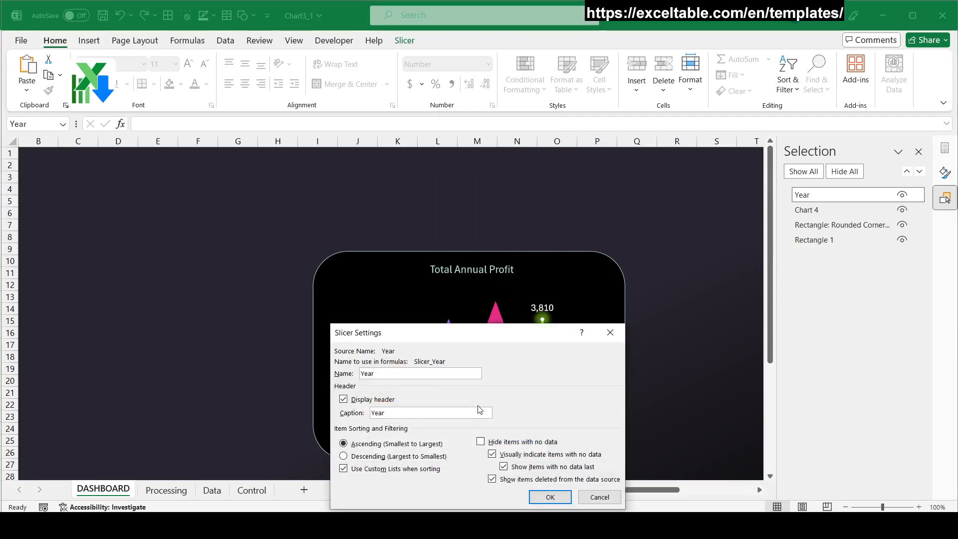
click(550, 501)
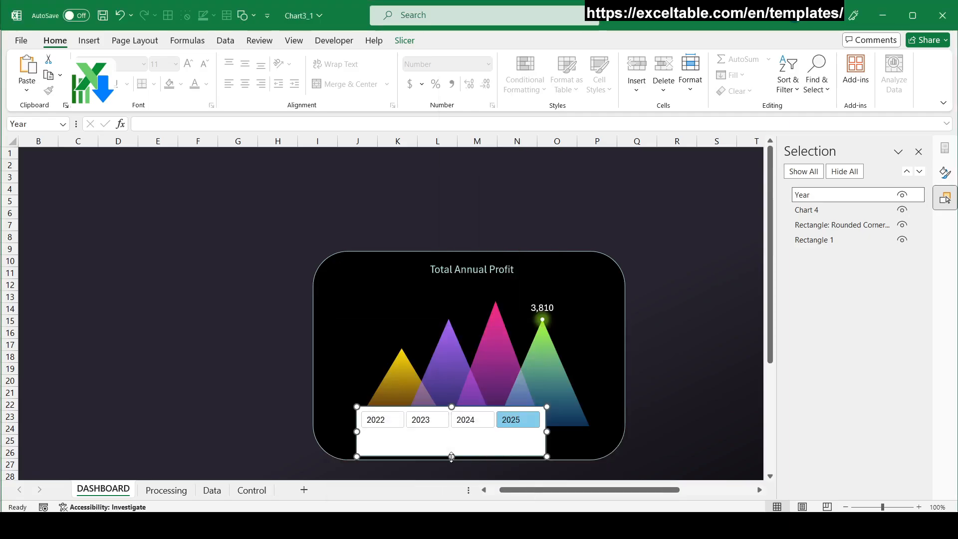
Resize the Year slicer to about 0.48" high and 3.53" wide and position it just beneath the triangles
drag(452, 457, 438, 431)
drag(564, 443, 584, 444)
drag(516, 429, 509, 427)
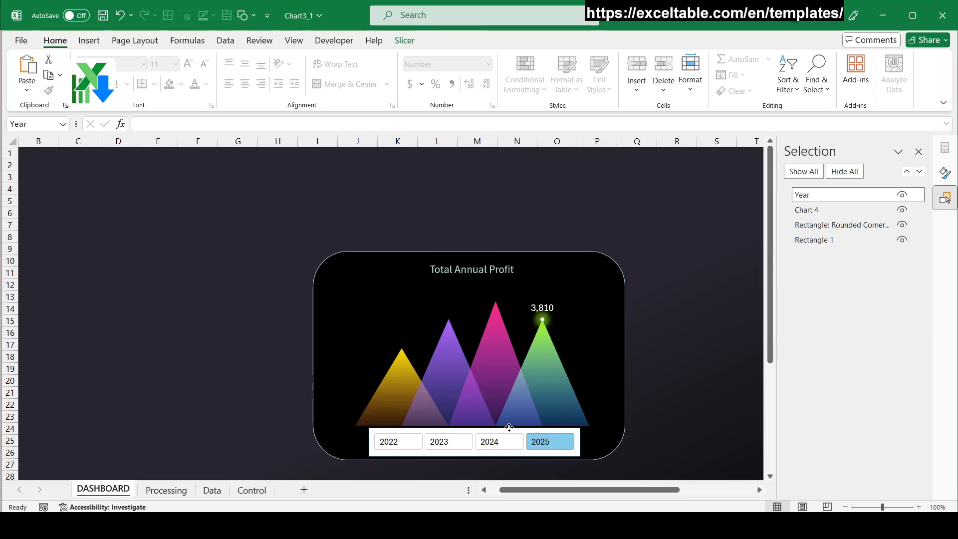
Duplicate the first Light slicer style and apply the custom copy to the Year slicer
click(509, 428)
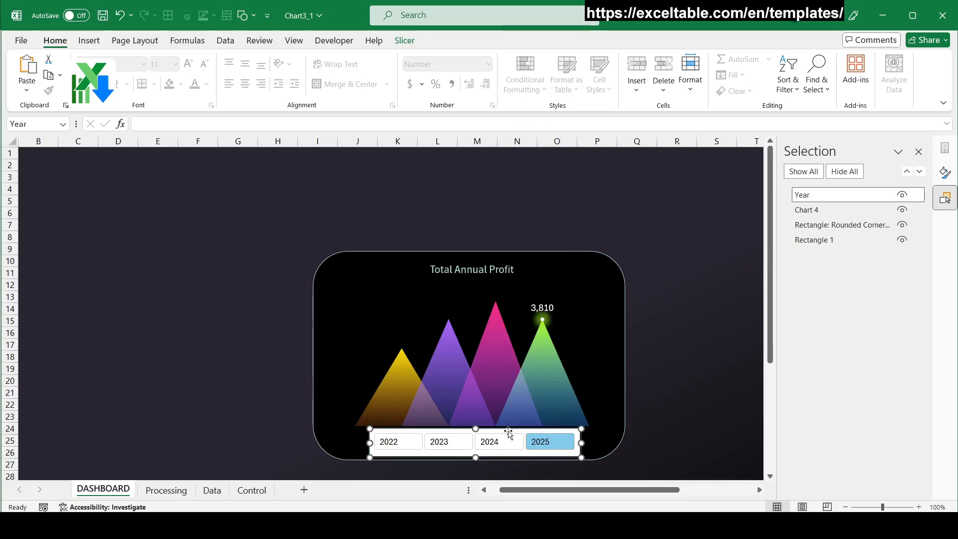
click(403, 41)
click(393, 88)
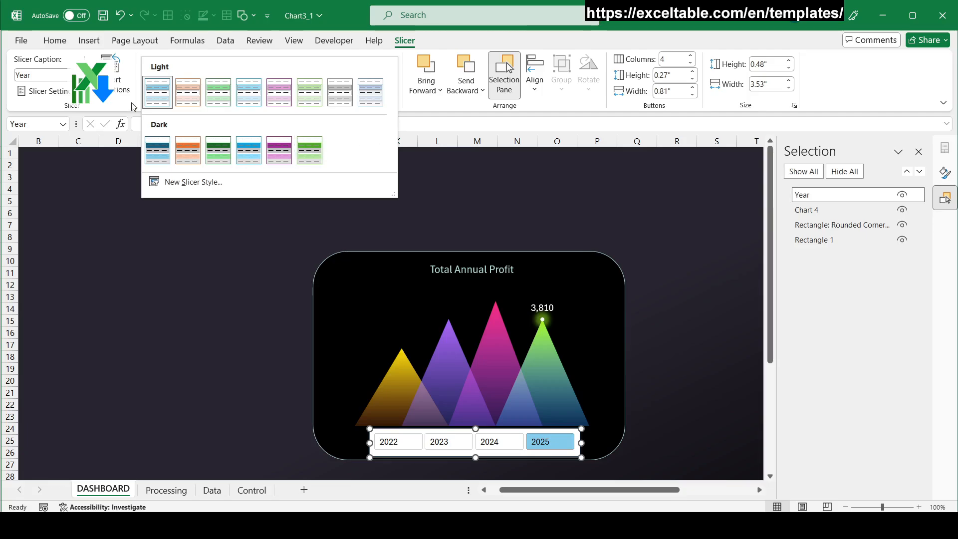
right_click(165, 97)
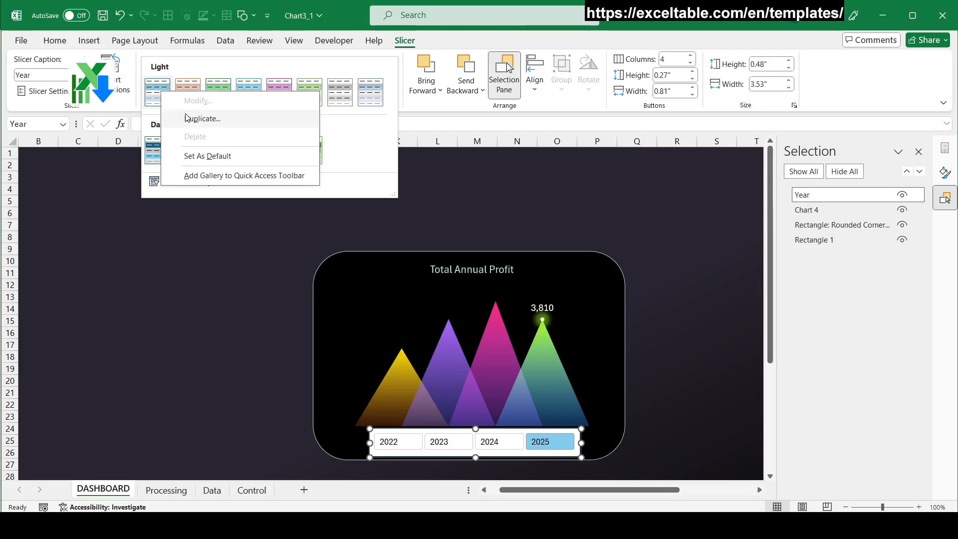
click(202, 118)
click(733, 326)
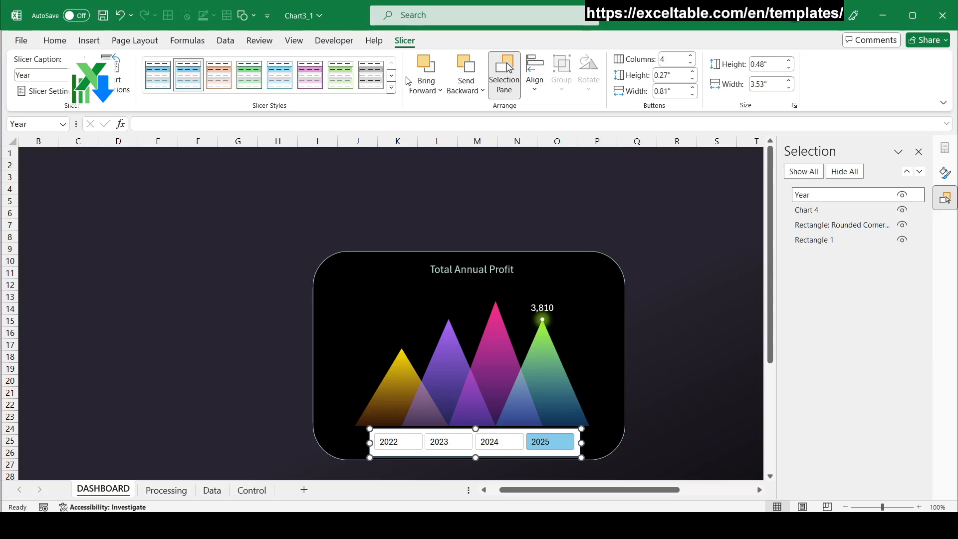
click(391, 88)
click(159, 92)
Modify the custom slicer style so the Whole Slicer element has a black fill
click(392, 88)
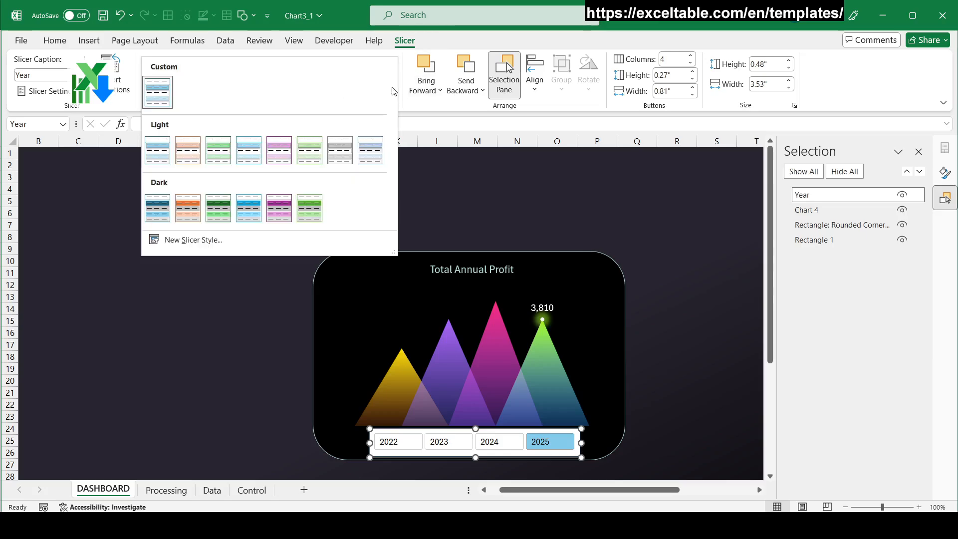
right_click(165, 91)
click(190, 99)
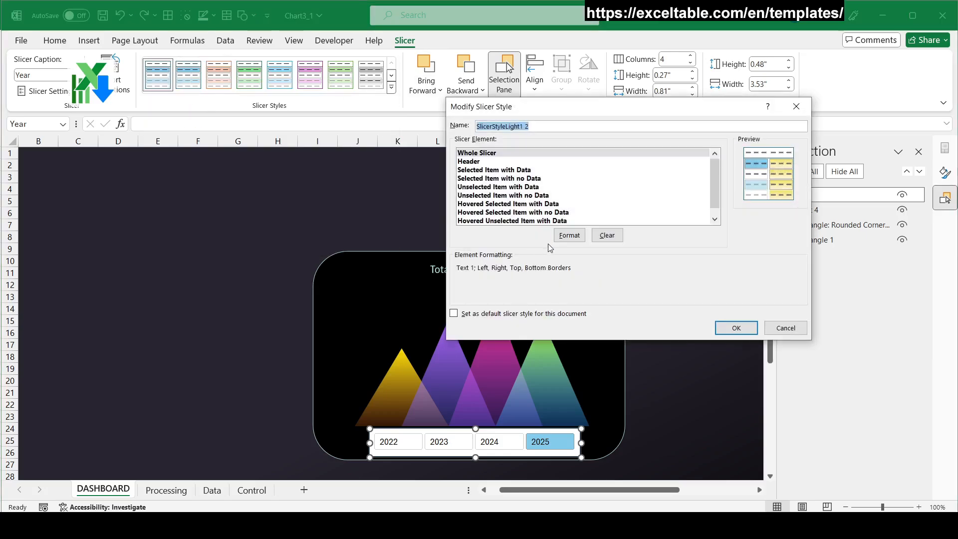
click(568, 236)
click(516, 76)
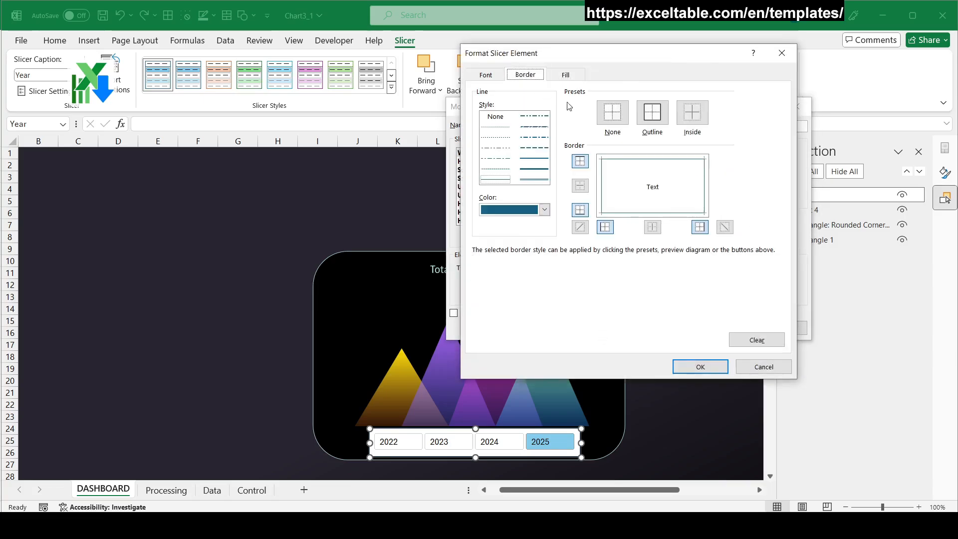
click(568, 77)
click(494, 119)
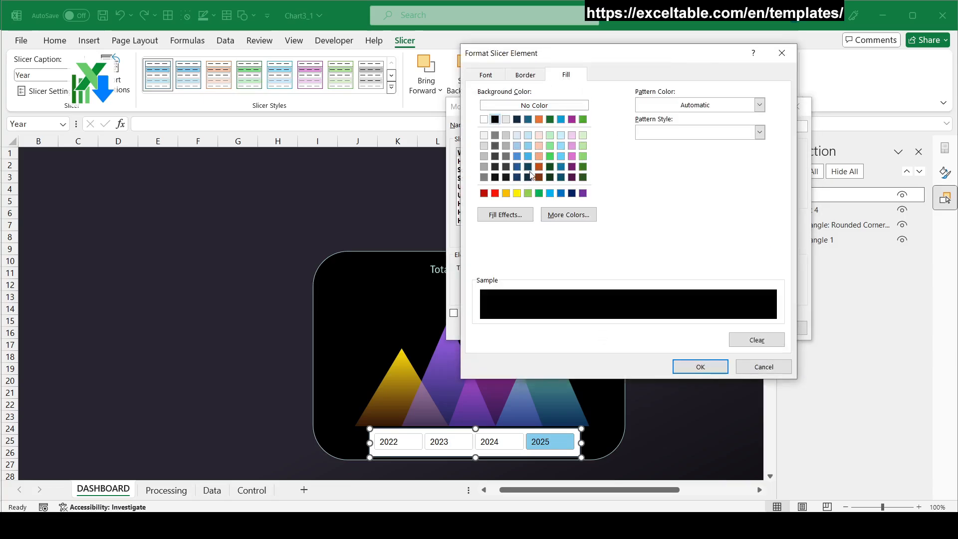
click(700, 367)
Format Selected Item with Data with a black fill and the recent pale teal RGB(170, 220, 215) for its outline border and font
click(474, 170)
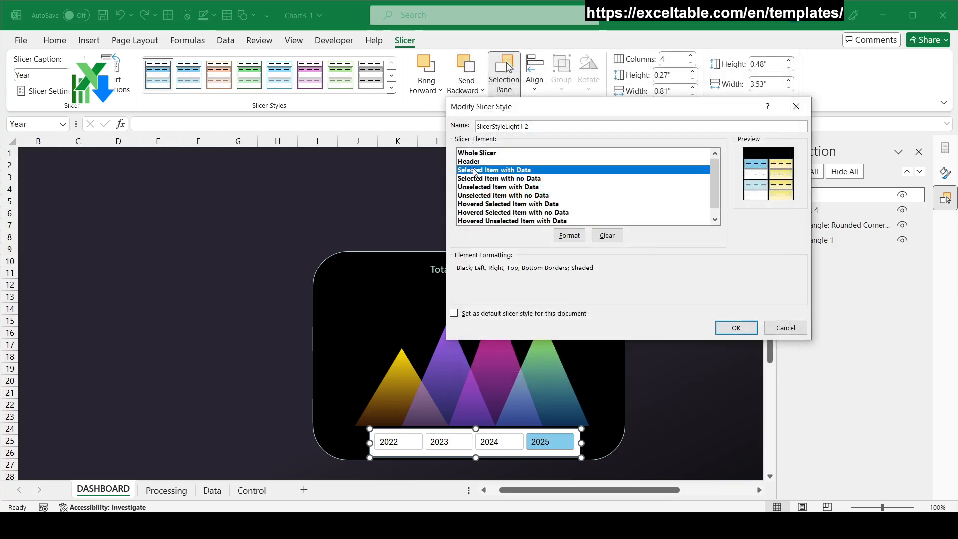
click(569, 235)
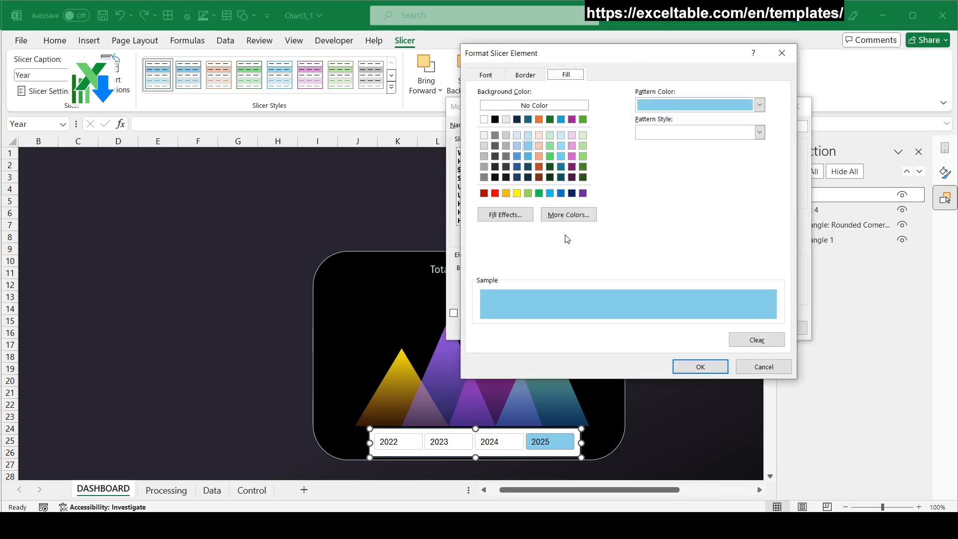
click(495, 118)
click(526, 75)
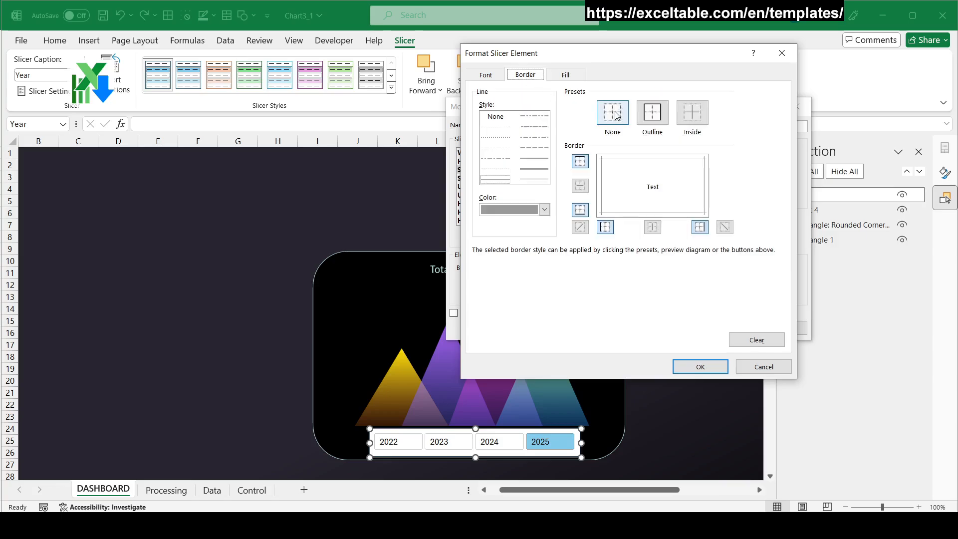
click(544, 210)
click(573, 380)
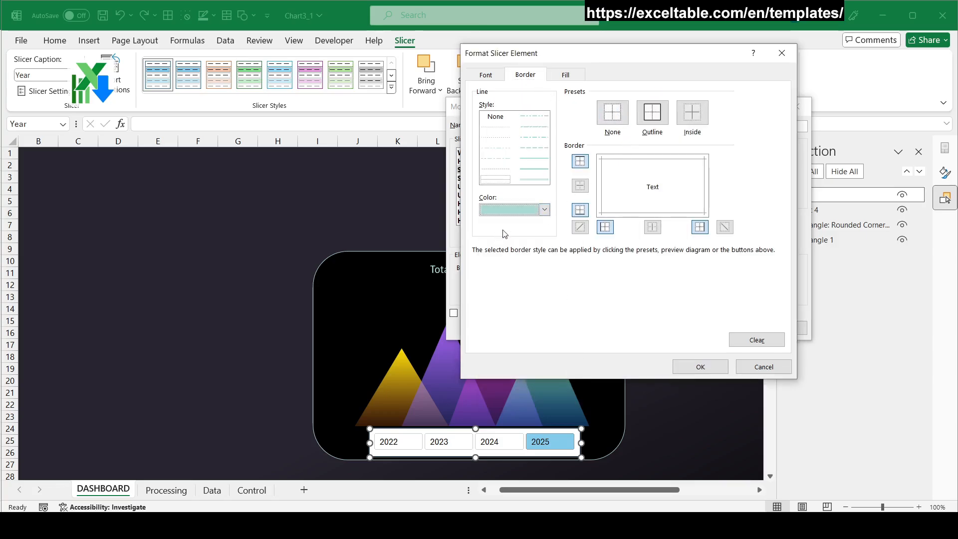
click(653, 112)
click(485, 76)
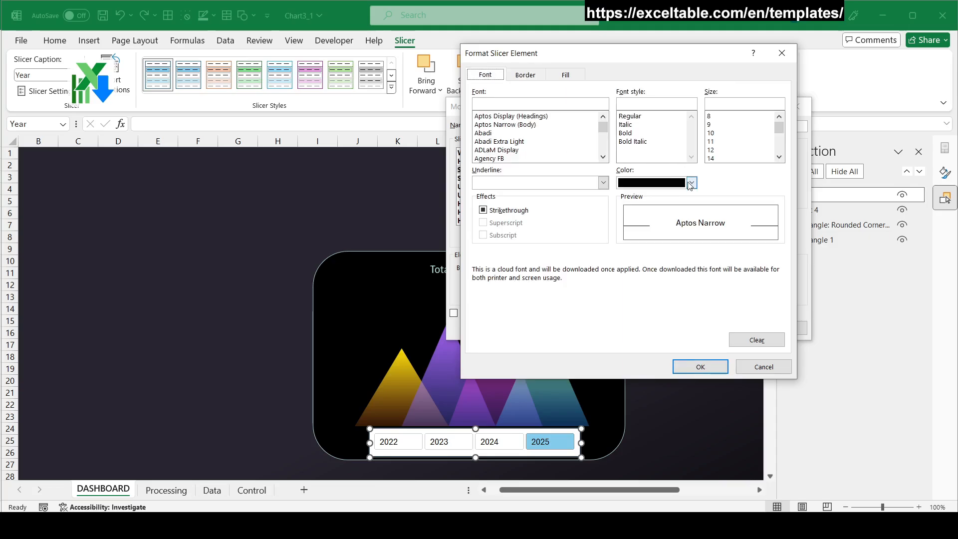
click(691, 184)
click(625, 346)
click(699, 367)
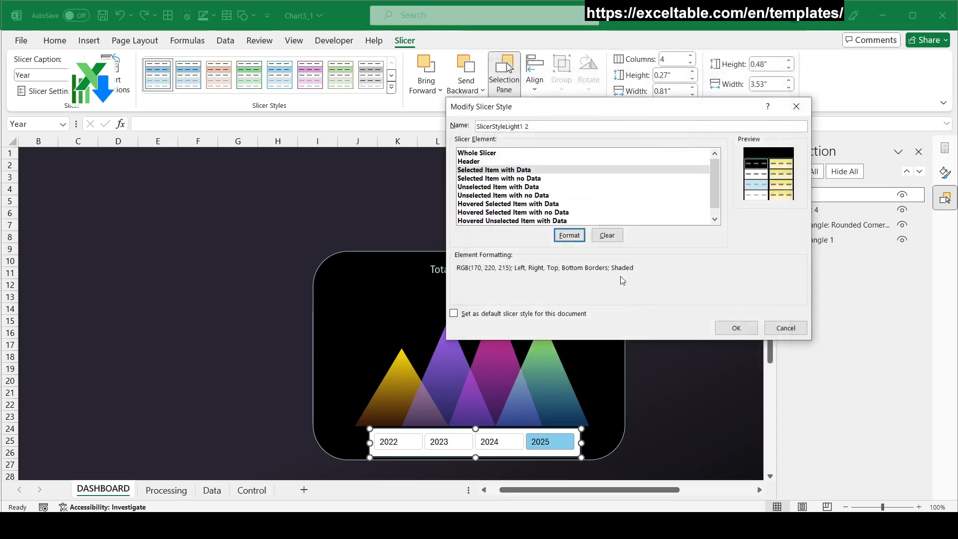
Format Unselected Item with Data with a black fill, no borders and Text 1, Lighter 50% font, and save the slicer style
click(486, 187)
click(569, 235)
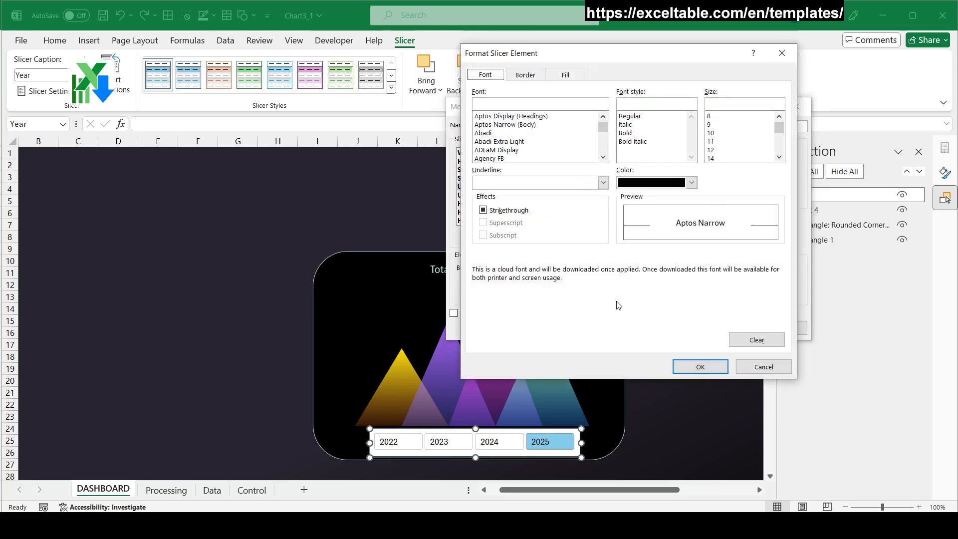
click(530, 73)
click(567, 77)
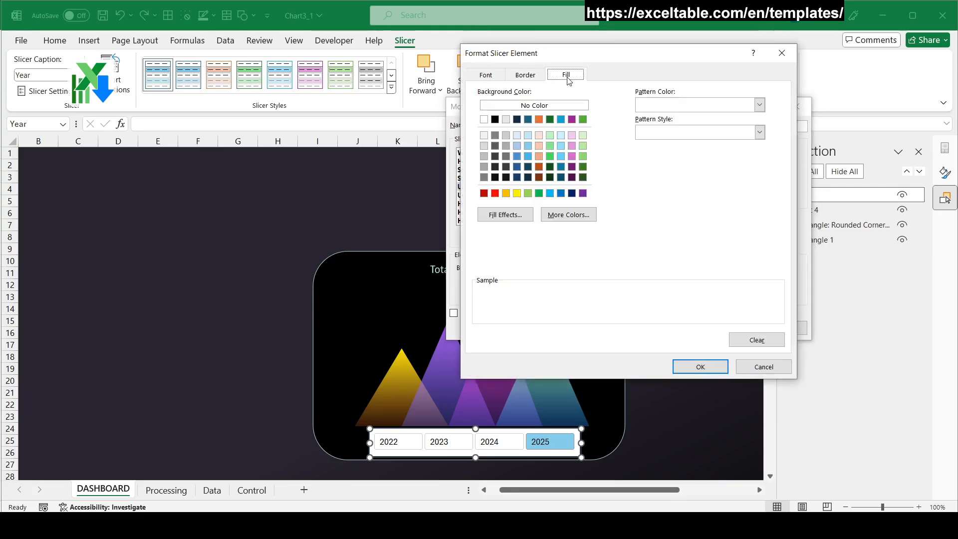
click(496, 119)
click(486, 75)
click(692, 183)
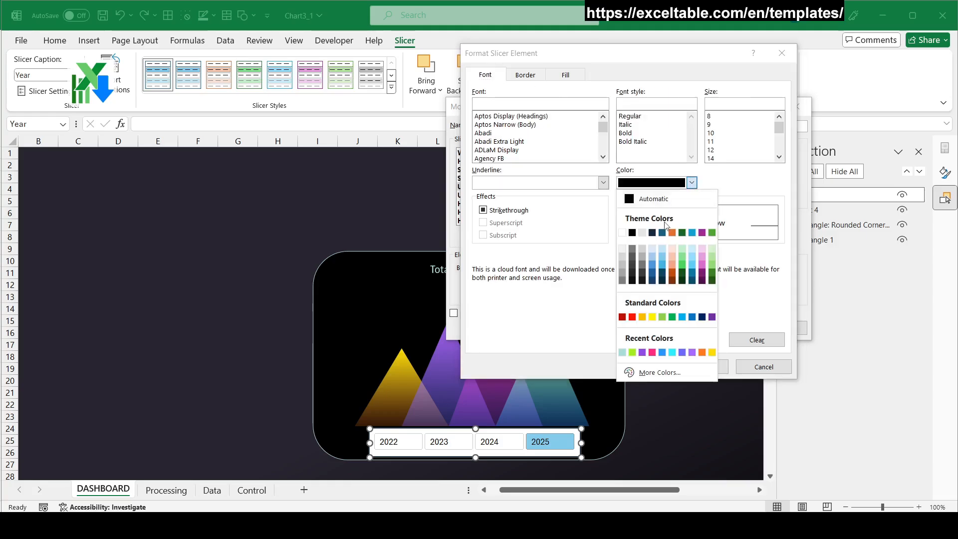
click(632, 249)
click(703, 367)
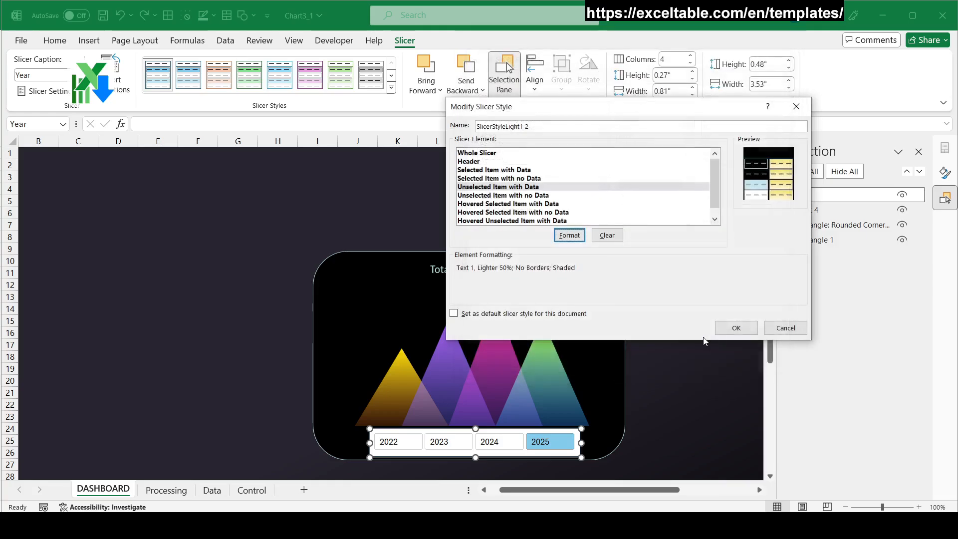
click(733, 328)
click(702, 326)
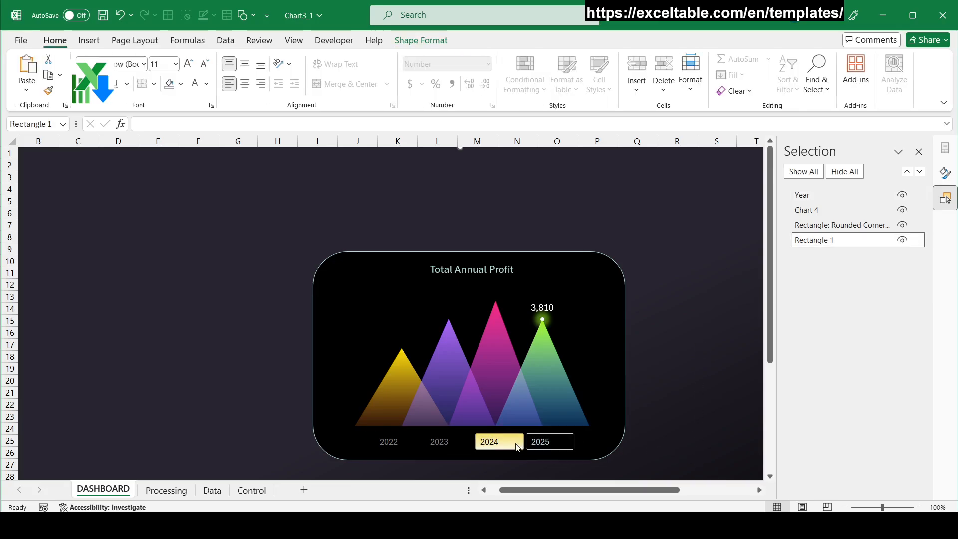
Switch the restyled Year slicer through the years 2022 to 2025 to check the chart's highlighting
click(490, 447)
click(444, 447)
click(394, 448)
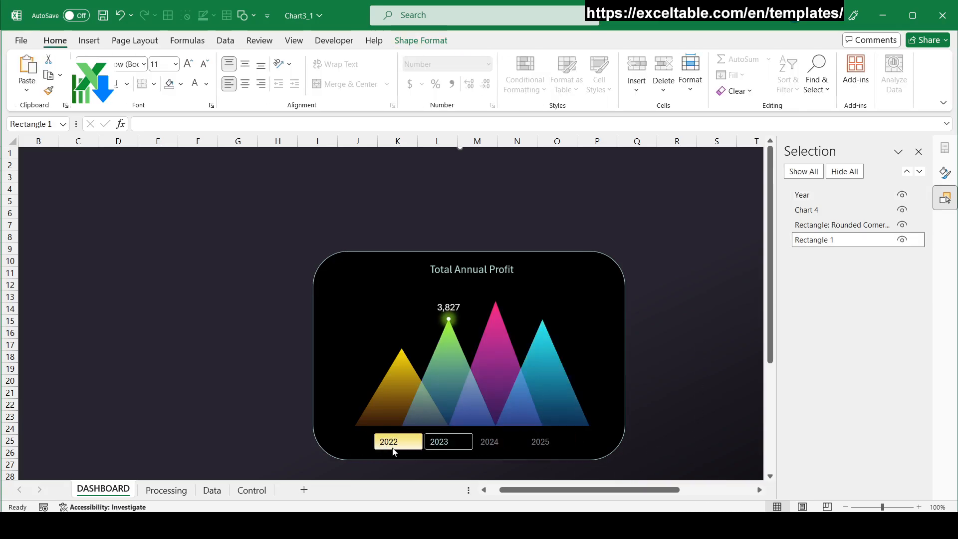
click(459, 448)
click(491, 447)
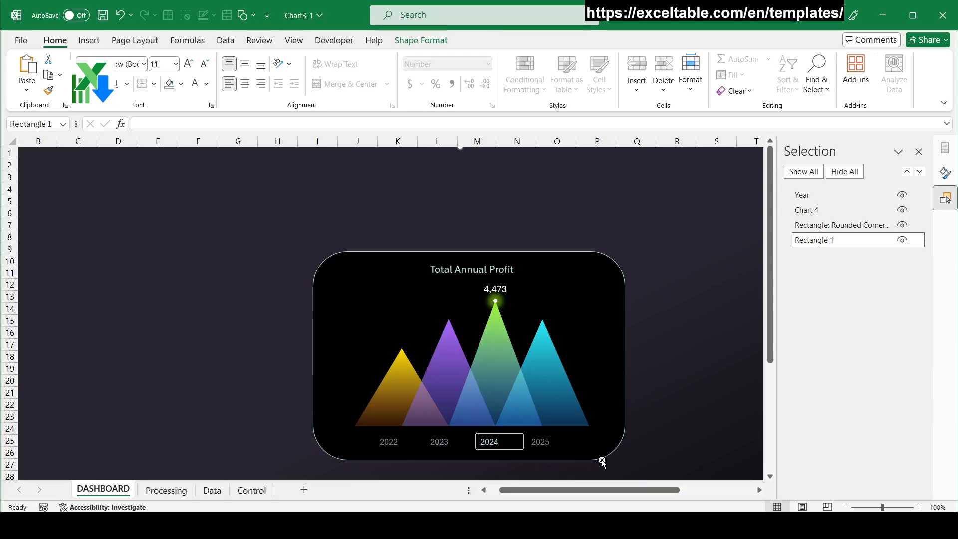
click(551, 443)
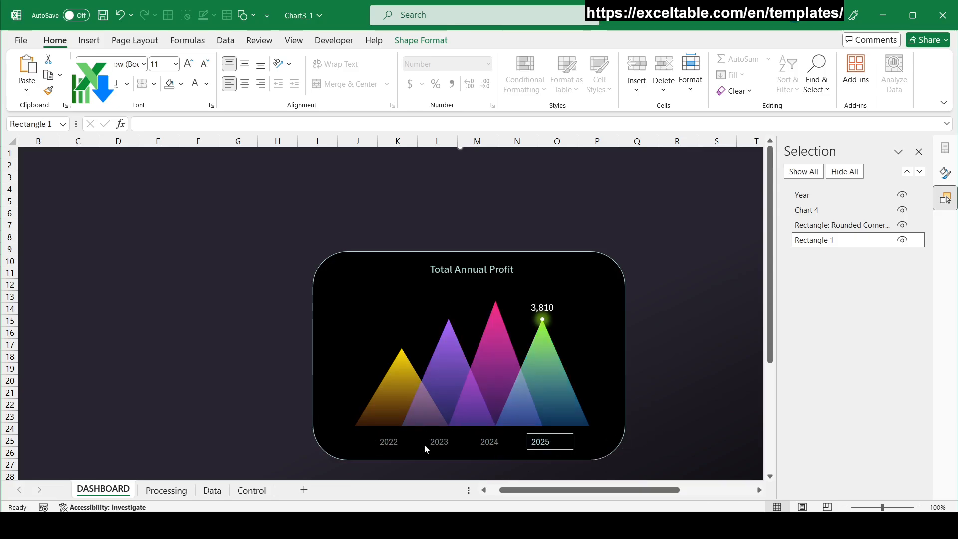
Test selecting several years at once in the Year slicer, finishing with only 2024 selected
drag(394, 442, 496, 442)
ctrl+click(554, 443)
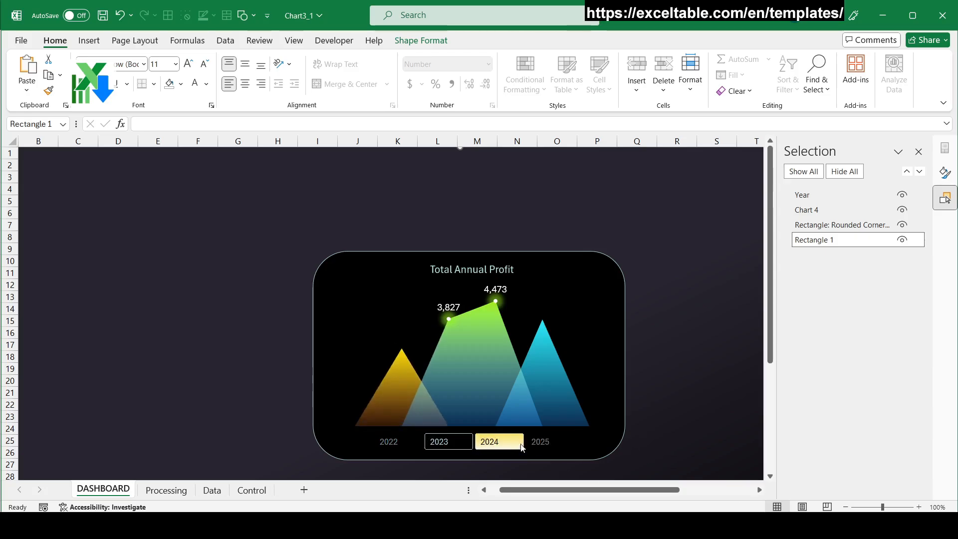
click(549, 444)
drag(541, 443, 494, 444)
click(398, 444)
click(554, 444)
ctrl+click(398, 444)
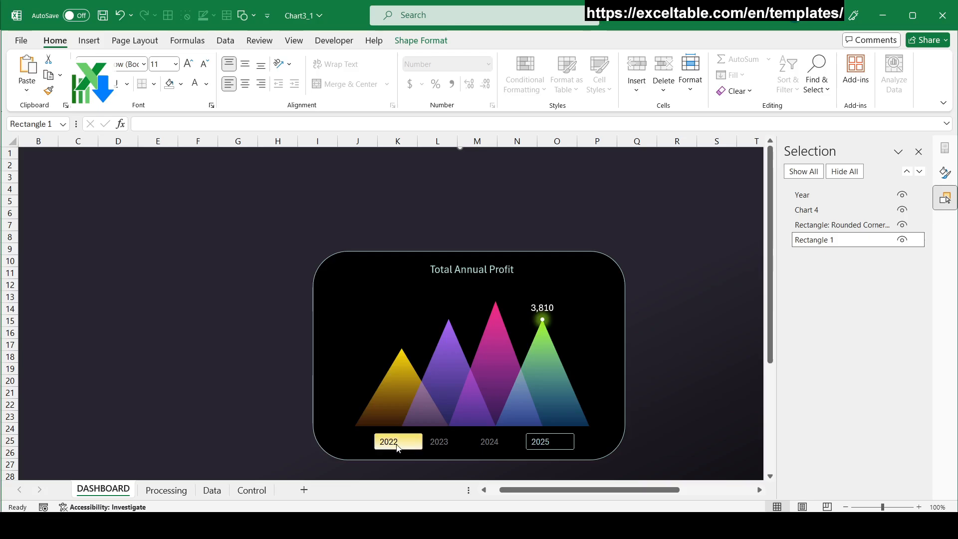
drag(398, 442, 550, 442)
click(499, 442)
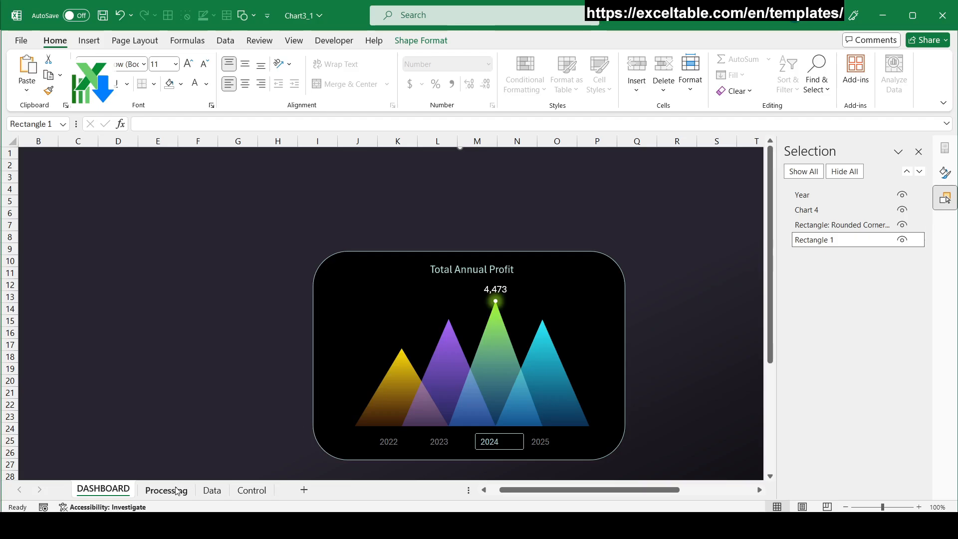
Insert a Departments slicer for the pivot table on the Control sheet
click(250, 491)
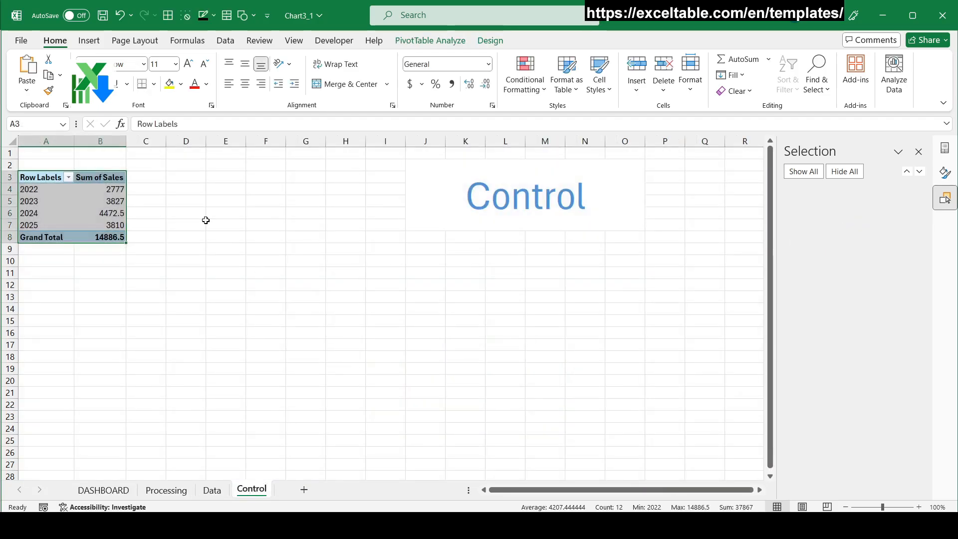
click(100, 200)
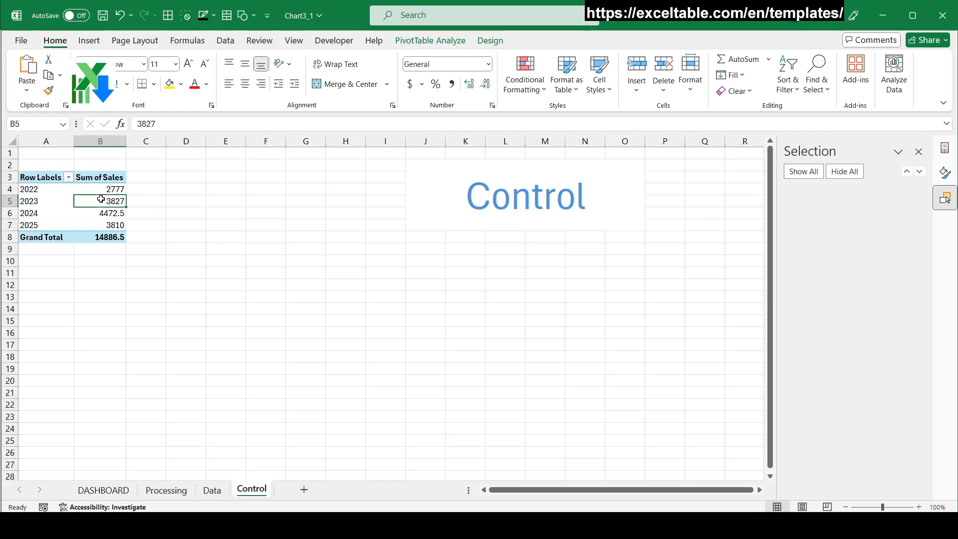
click(92, 40)
click(656, 75)
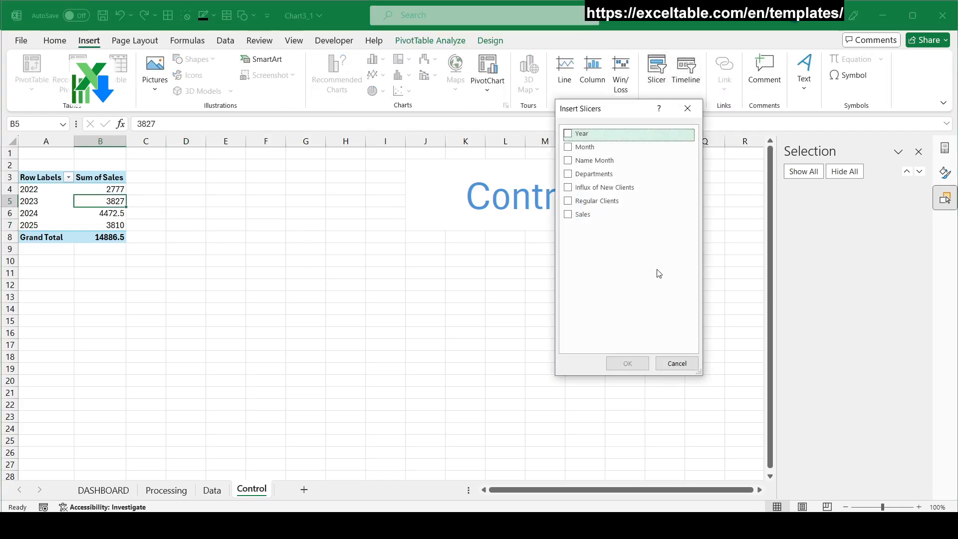
click(593, 173)
click(622, 363)
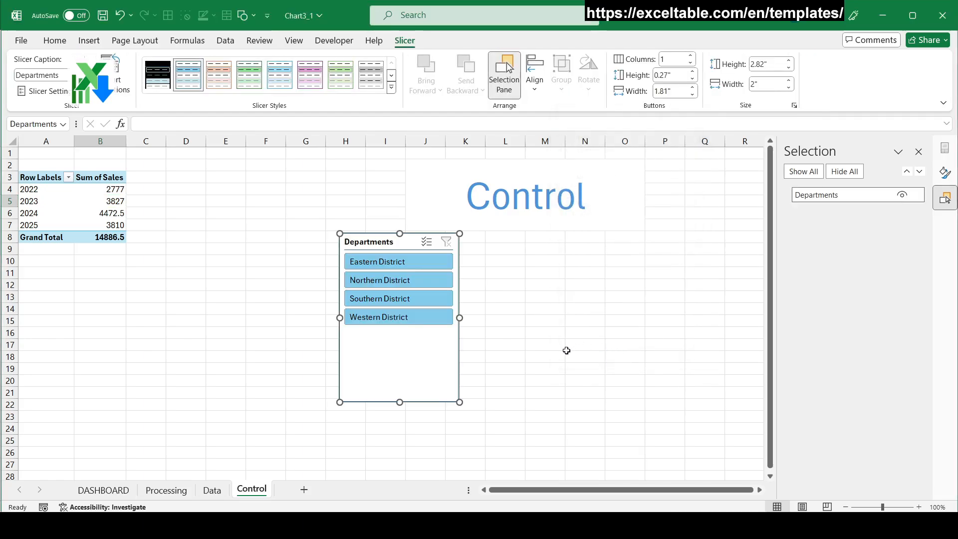
Shorten the Departments slicer to 1.78" high and move it to the DASHBOARD sheet, beside the right edge of the chart card
drag(401, 404, 399, 339)
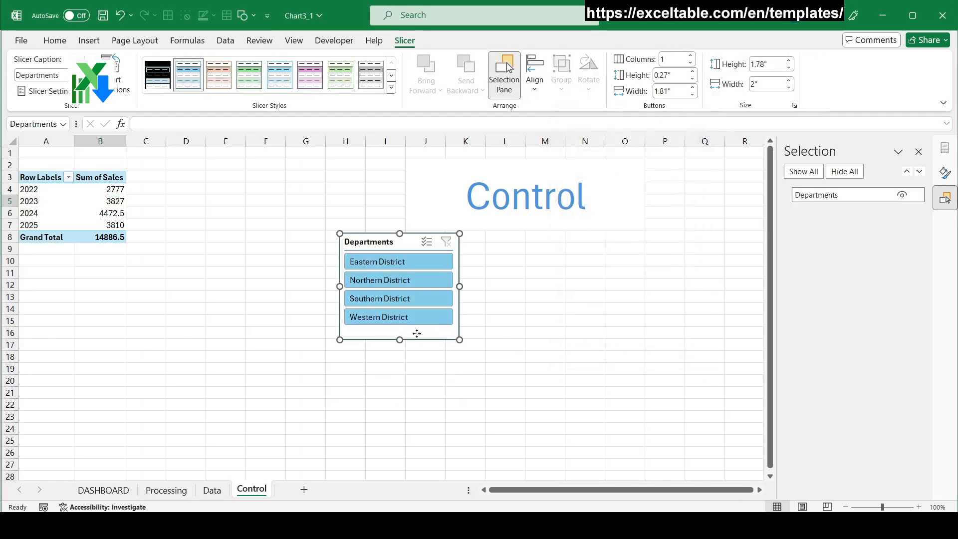
right_click(417, 335)
click(446, 179)
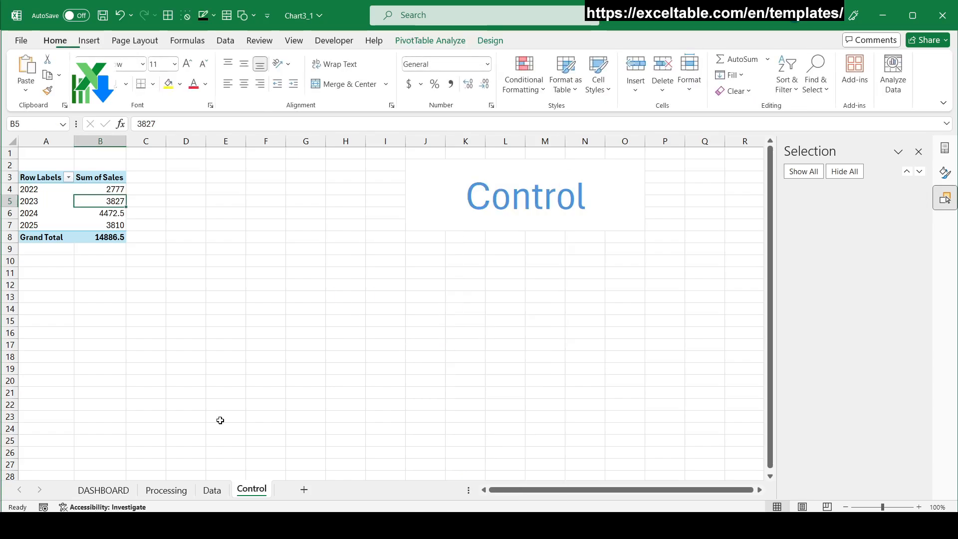
click(120, 489)
key(ctrl+v)
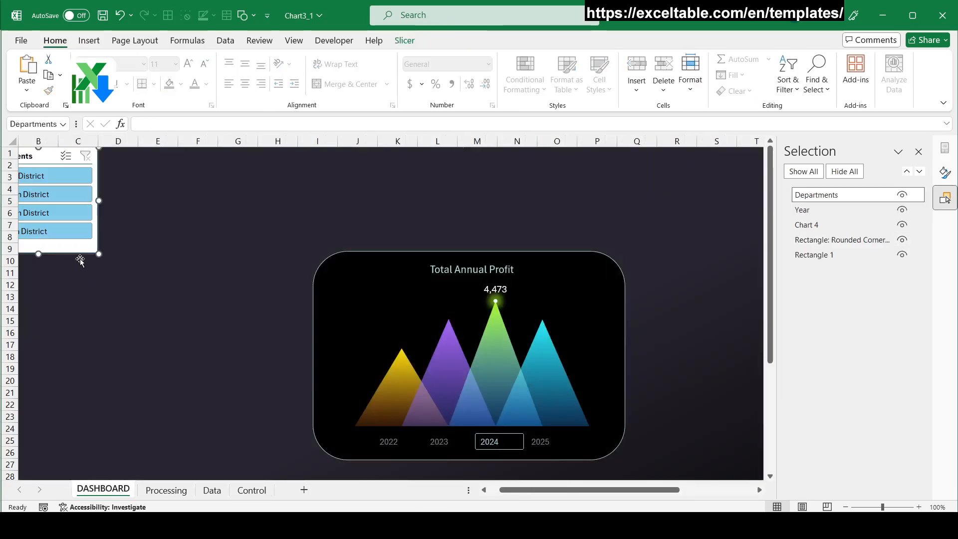
drag(80, 258, 687, 411)
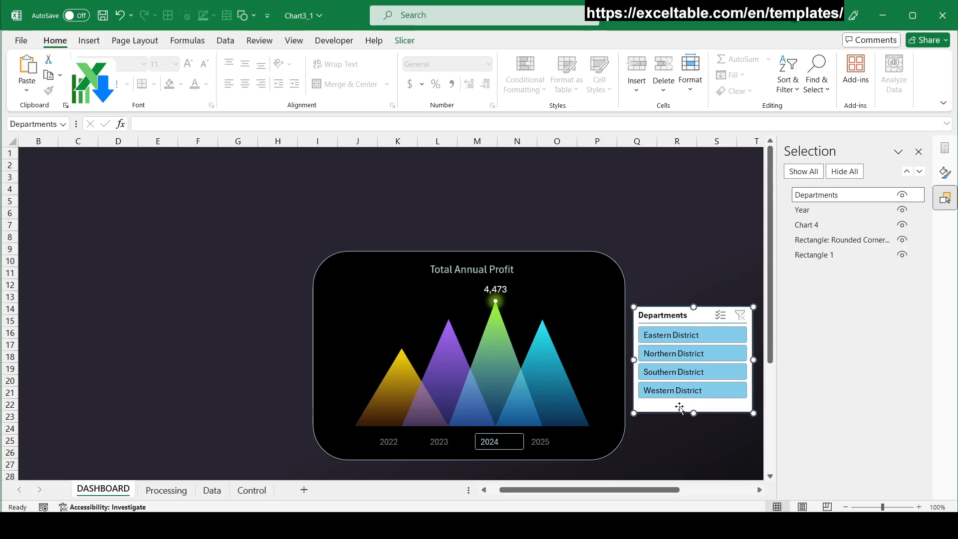
Apply the custom dark style to the Departments slicer and set the style's Header font color to RGB(170, 220, 215)
click(405, 40)
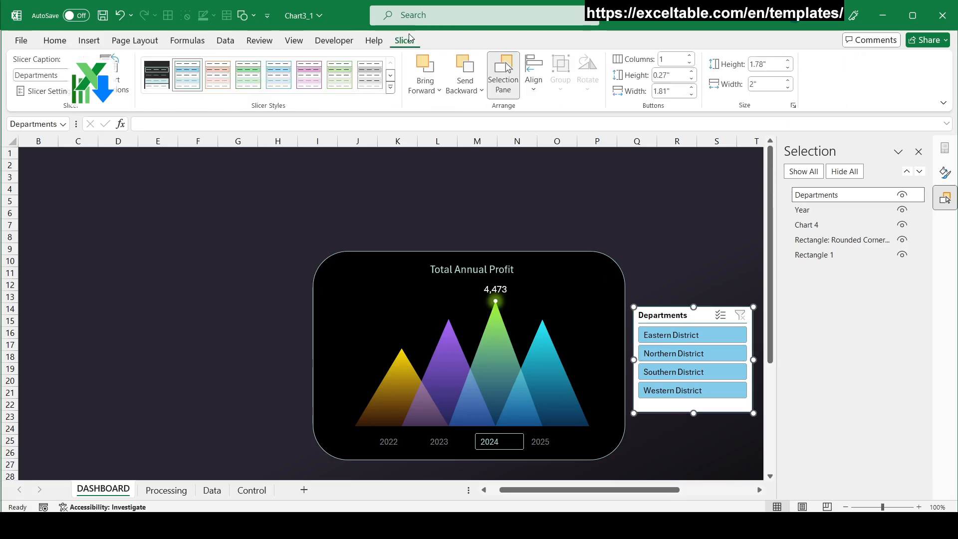
click(157, 74)
right_click(158, 74)
click(172, 100)
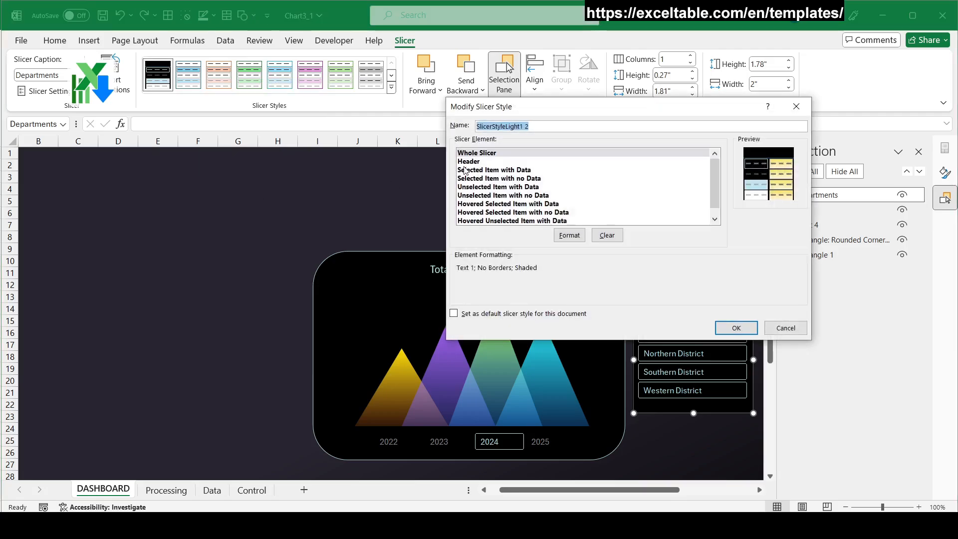
click(464, 156)
click(570, 234)
click(691, 183)
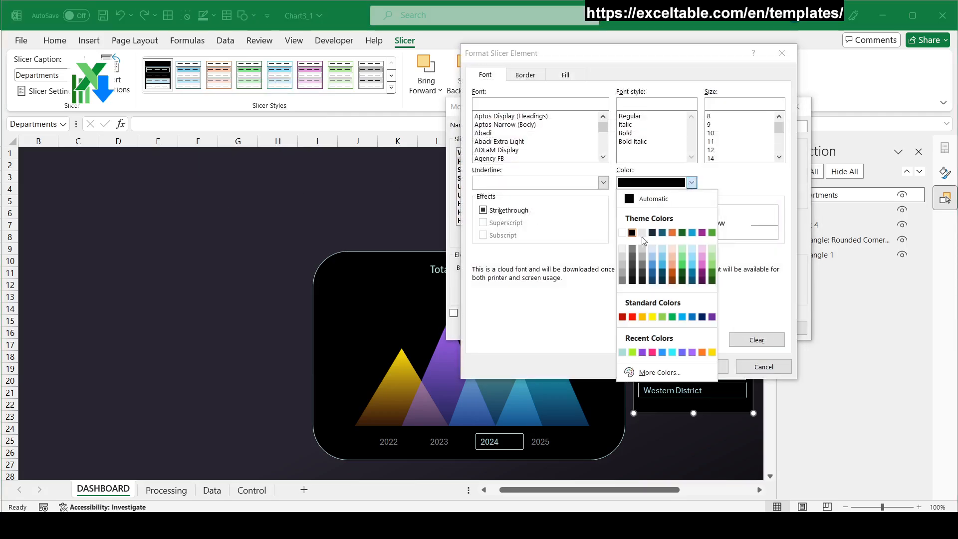
click(622, 353)
click(715, 364)
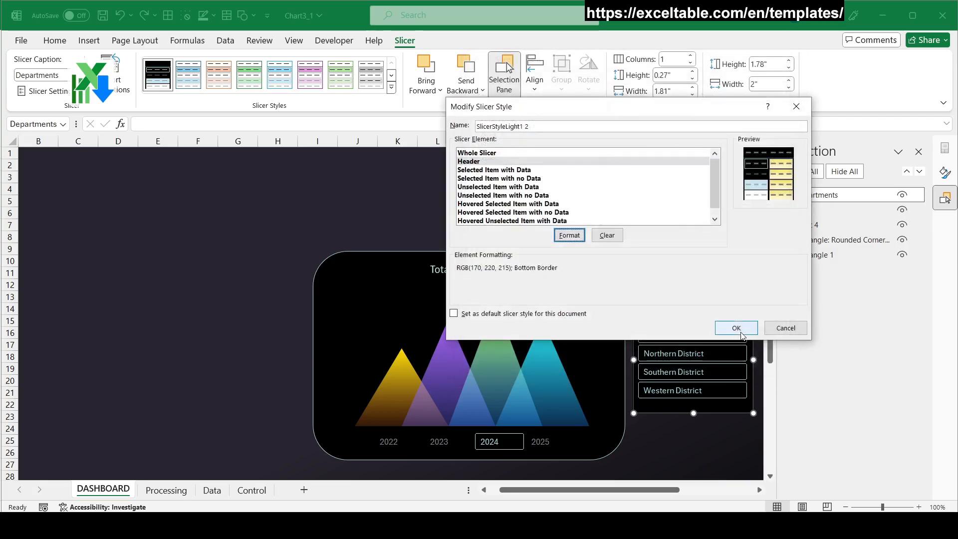
click(735, 327)
click(170, 249)
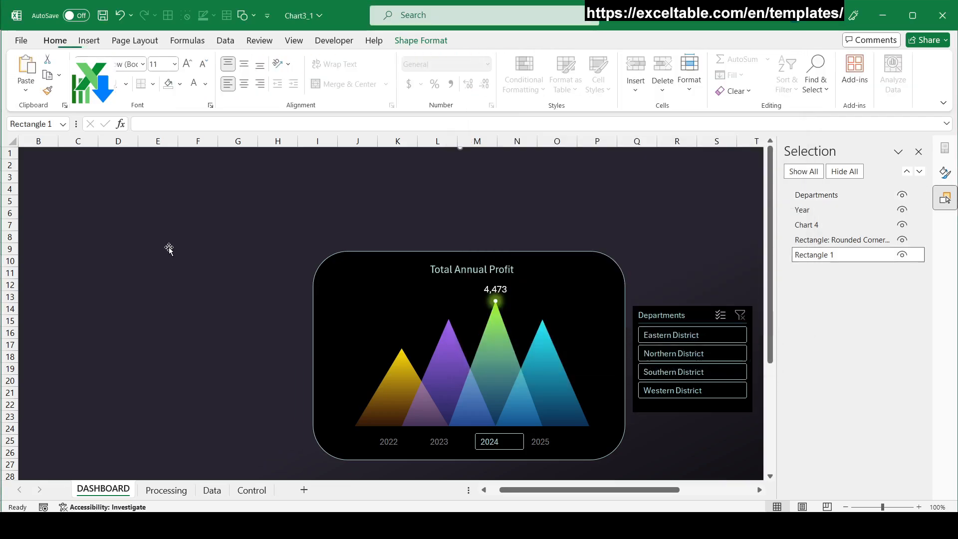
Filter the Departments slicer to Northern District and connect the slicer to PivotTable5 on the Processing sheet too
click(674, 351)
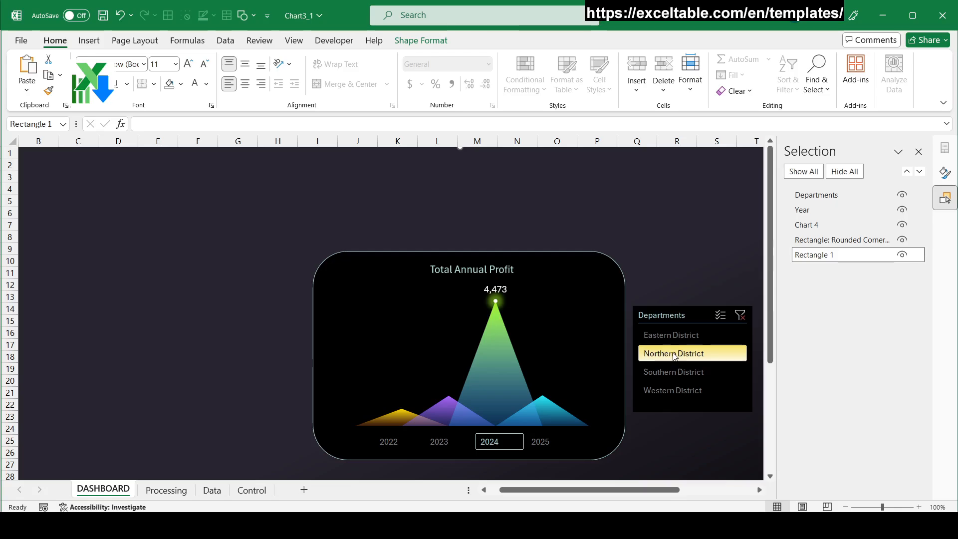
click(168, 490)
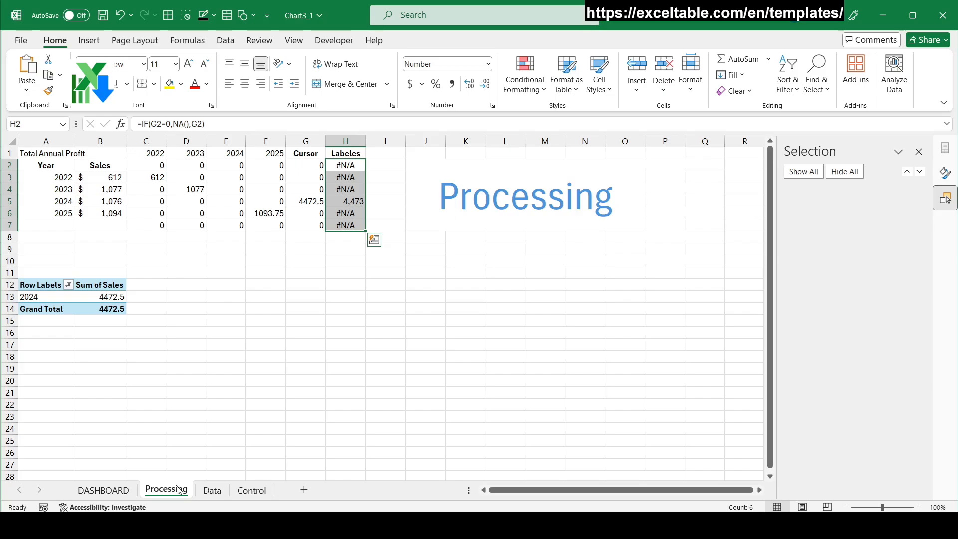
click(110, 490)
right_click(696, 316)
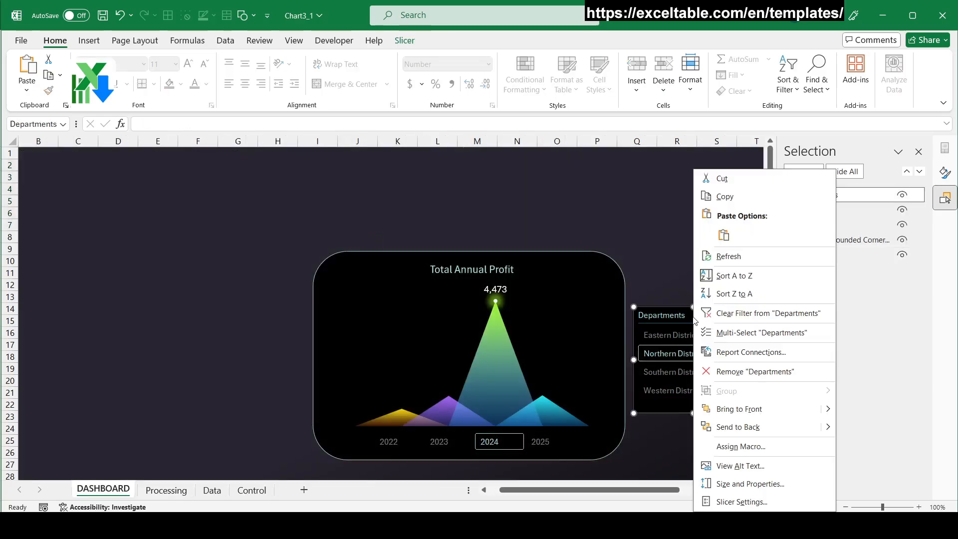
click(745, 351)
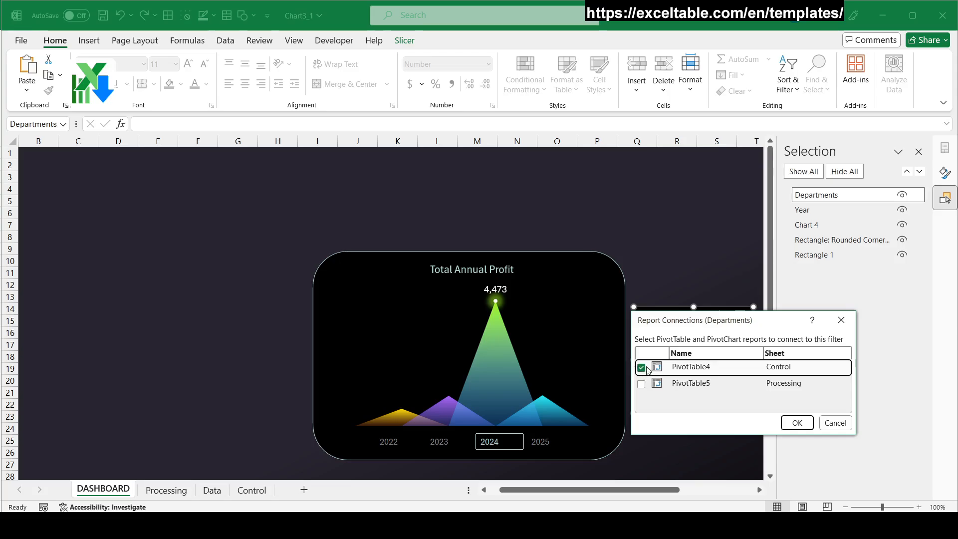
click(641, 384)
click(788, 424)
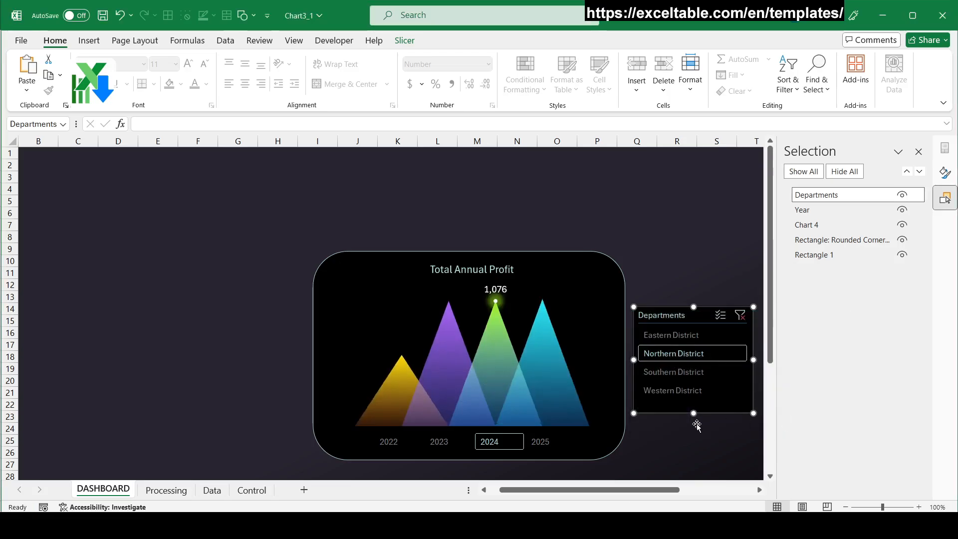
Test the Departments slicer by switching through single districts, changing the year to 2023 and finishing on Southern District
click(648, 375)
click(682, 393)
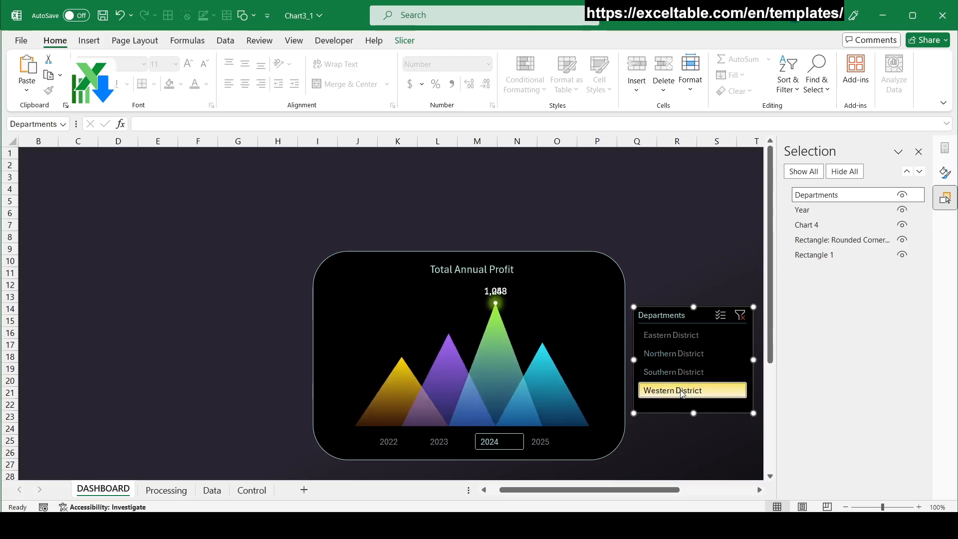
click(674, 336)
click(678, 354)
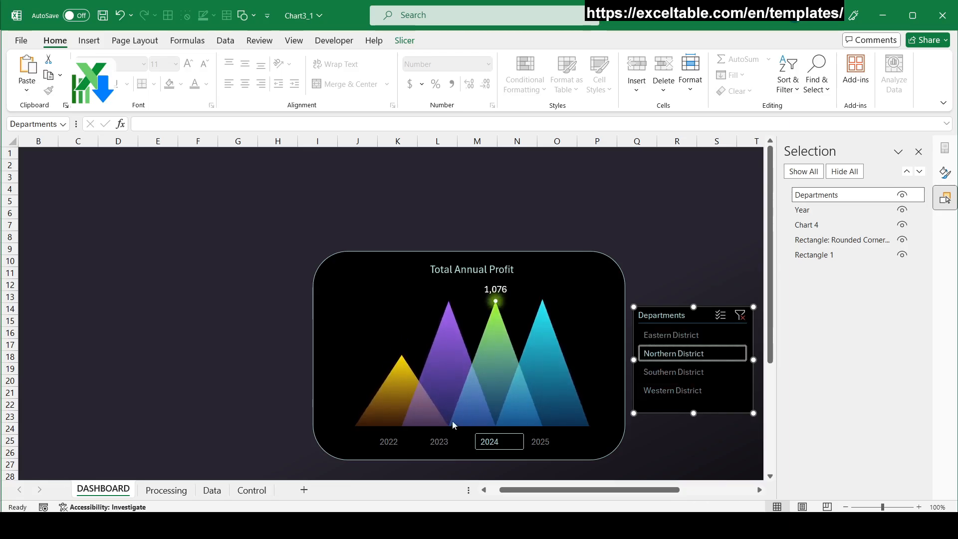
click(442, 443)
click(689, 376)
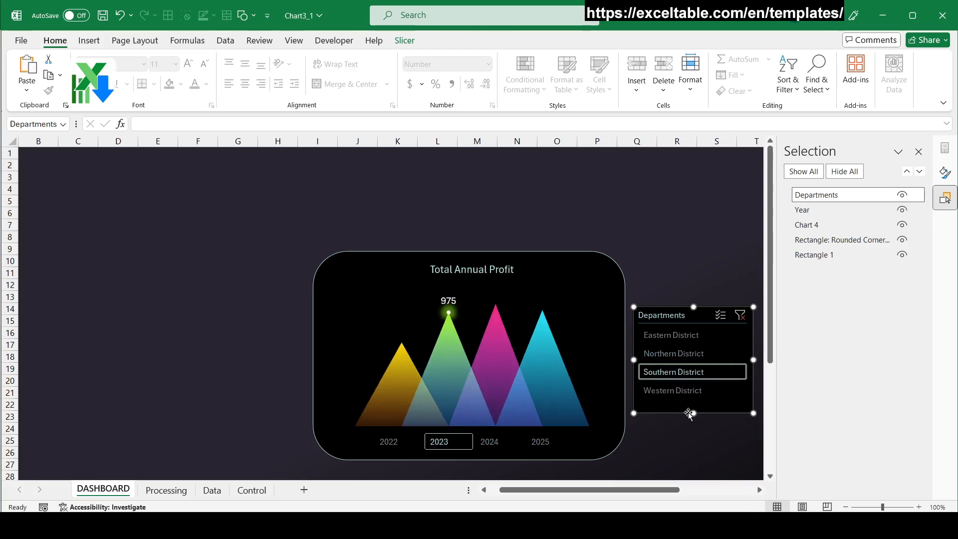
Test selecting several neighboring districts at once in the Departments slicer, finishing with only Western District selected
drag(676, 356, 678, 394)
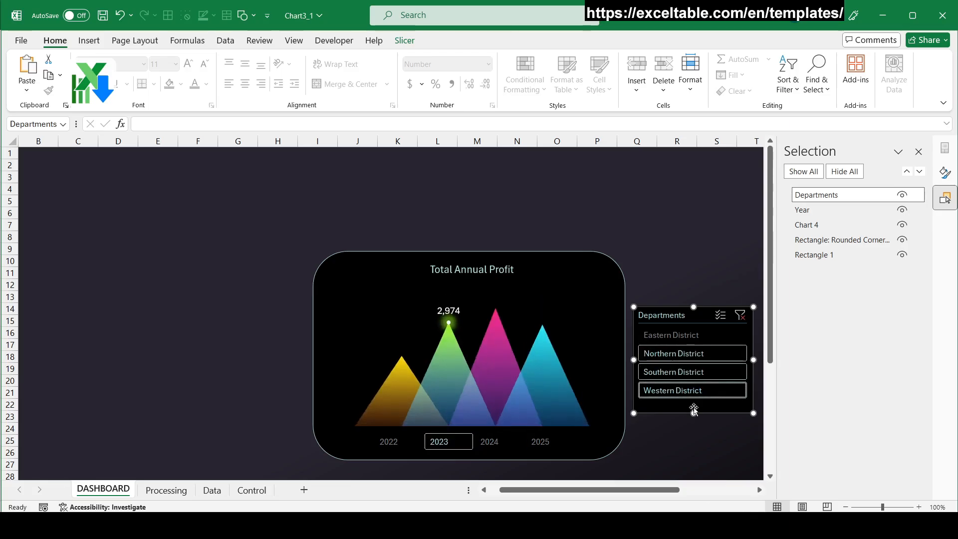
drag(687, 339, 688, 355)
click(691, 372)
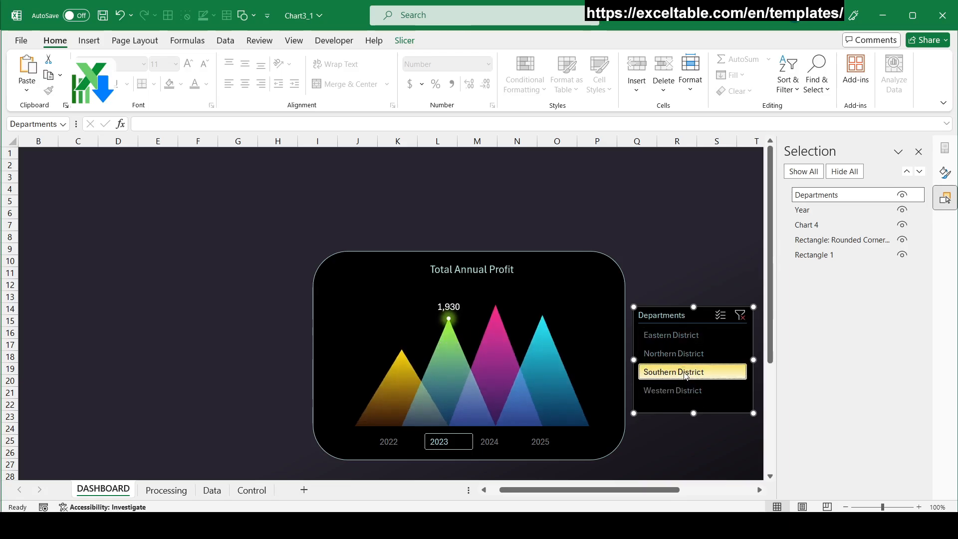
click(696, 390)
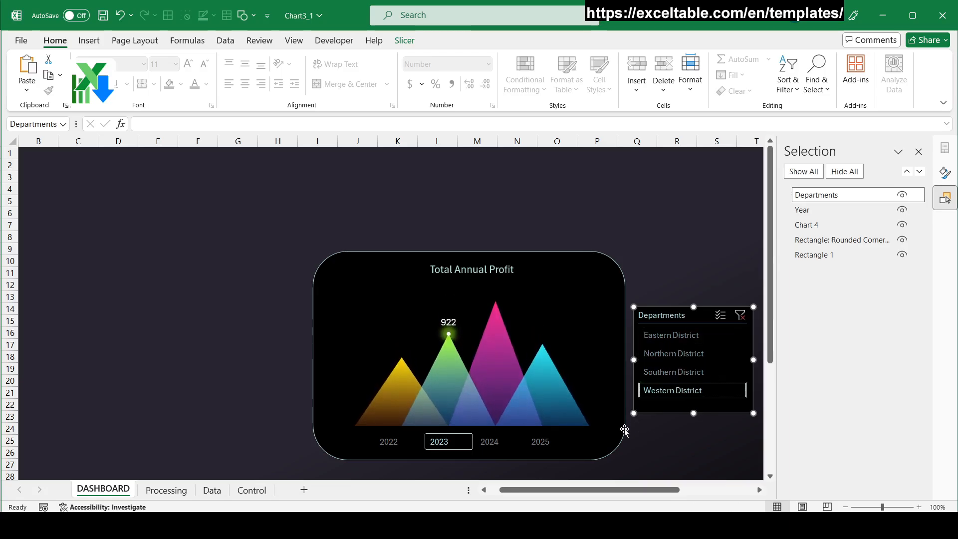
Test single, combined and full-range year selections in the Year slicer for Western District, finishing with only 2023 selected
drag(460, 443, 463, 443)
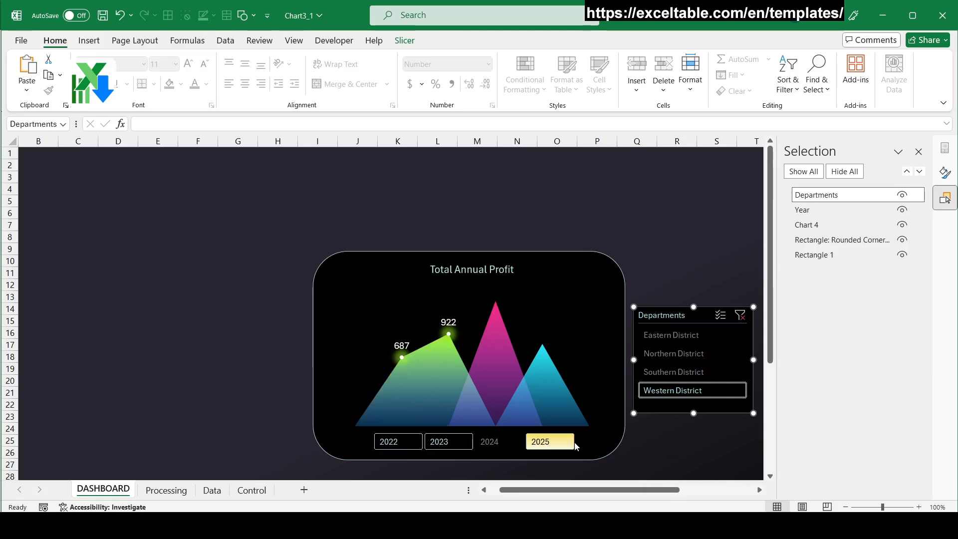
click(568, 444)
click(499, 442)
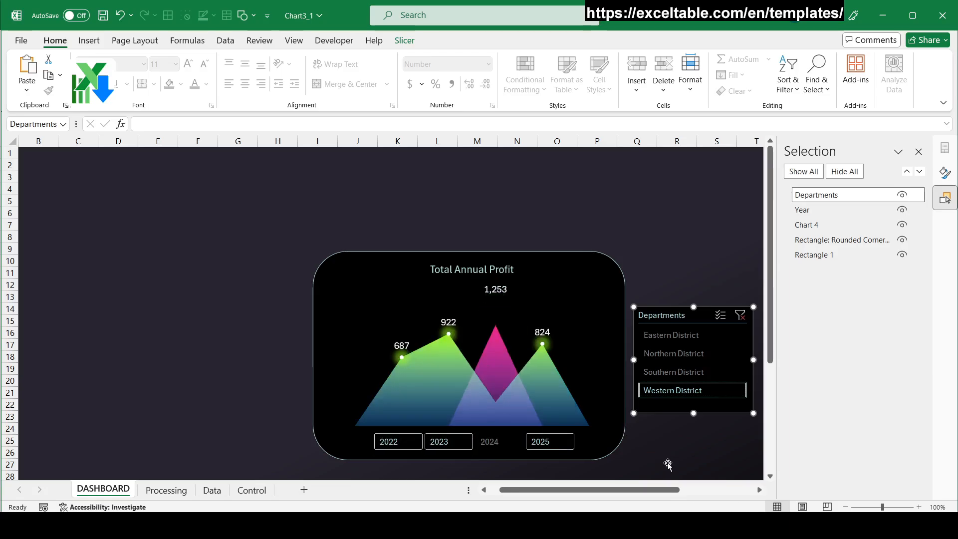
click(398, 441)
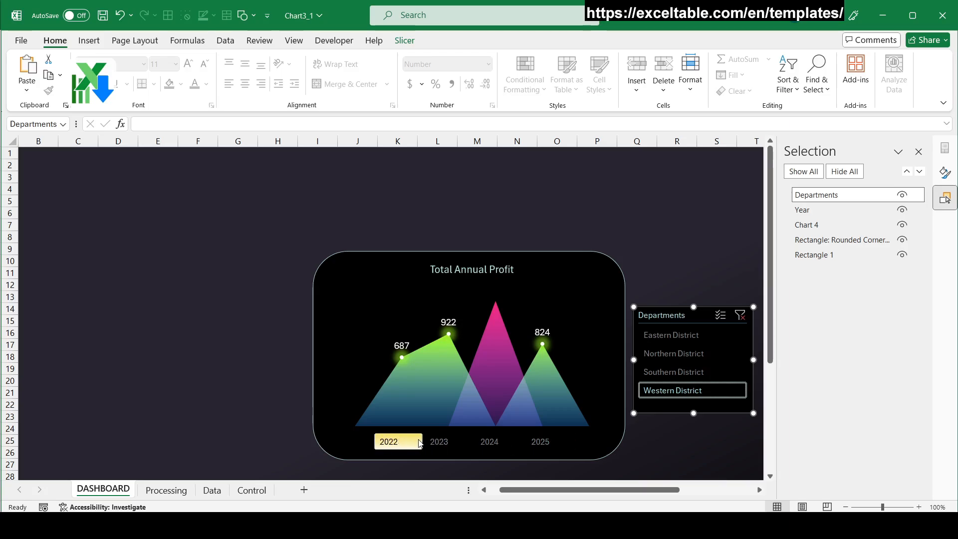
click(448, 442)
click(483, 445)
click(539, 447)
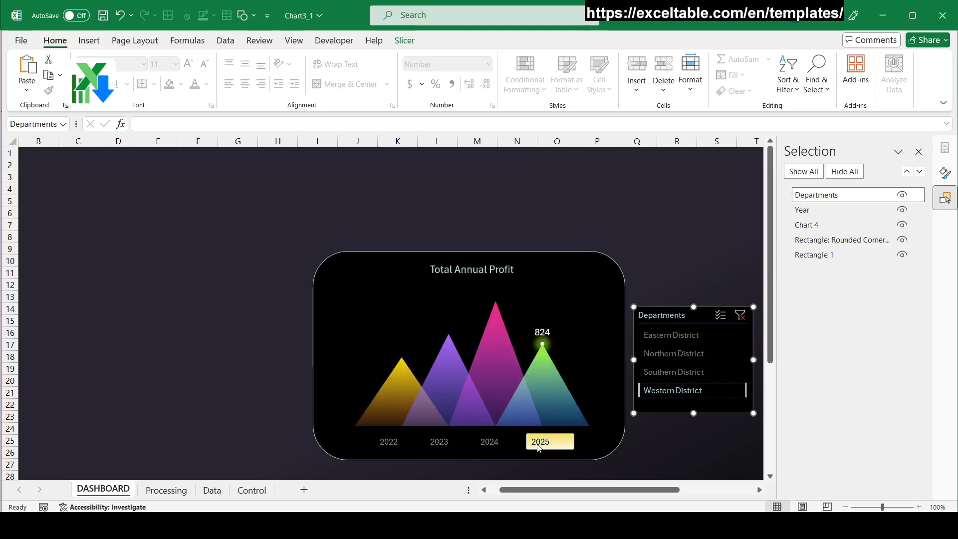
click(392, 442)
shift+click(549, 442)
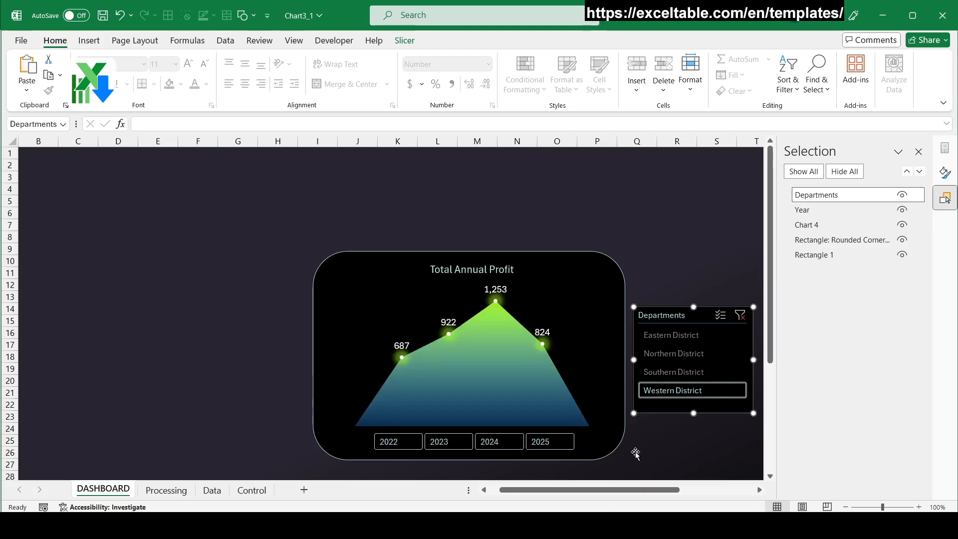
click(445, 443)
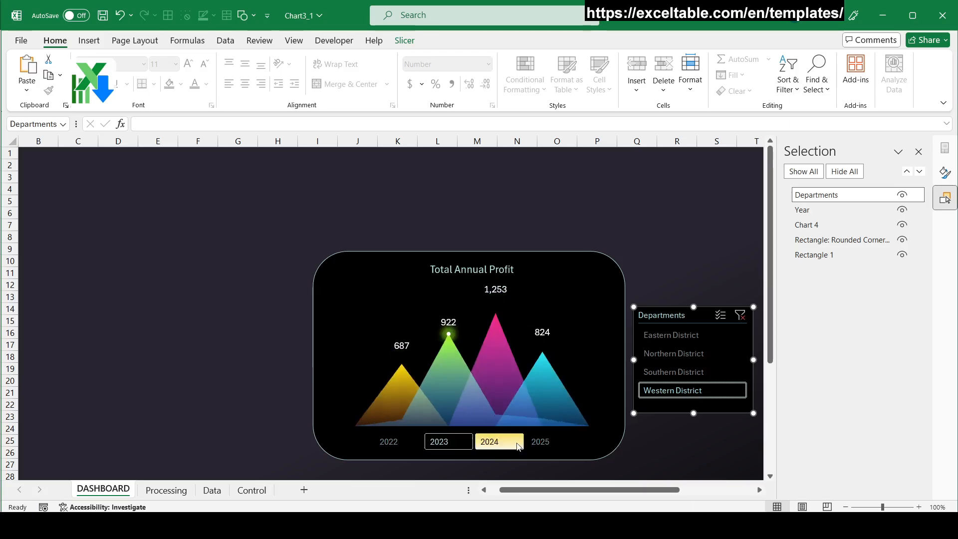
Clear the Departments filter and test multi-select by excluding and restoring Southern District and Eastern District
click(740, 315)
click(720, 315)
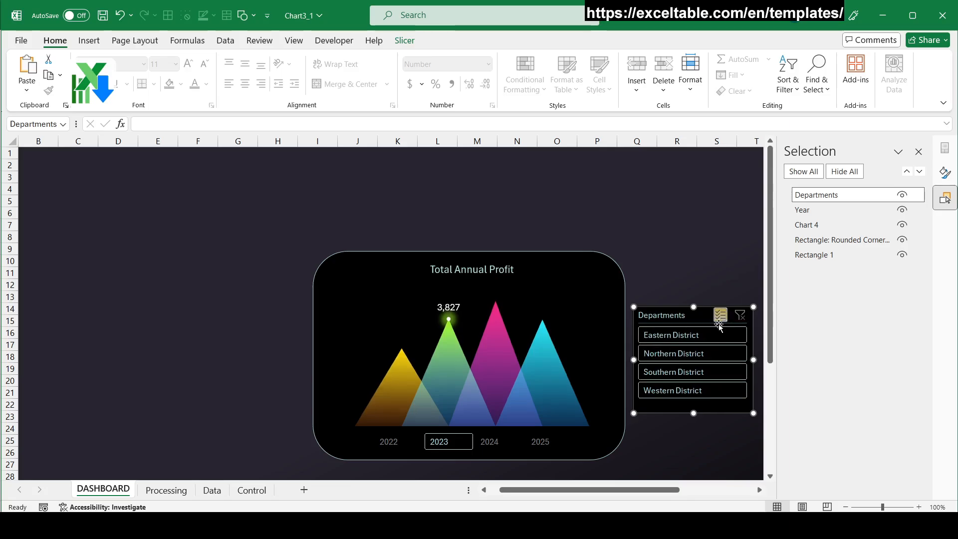
click(696, 373)
click(696, 336)
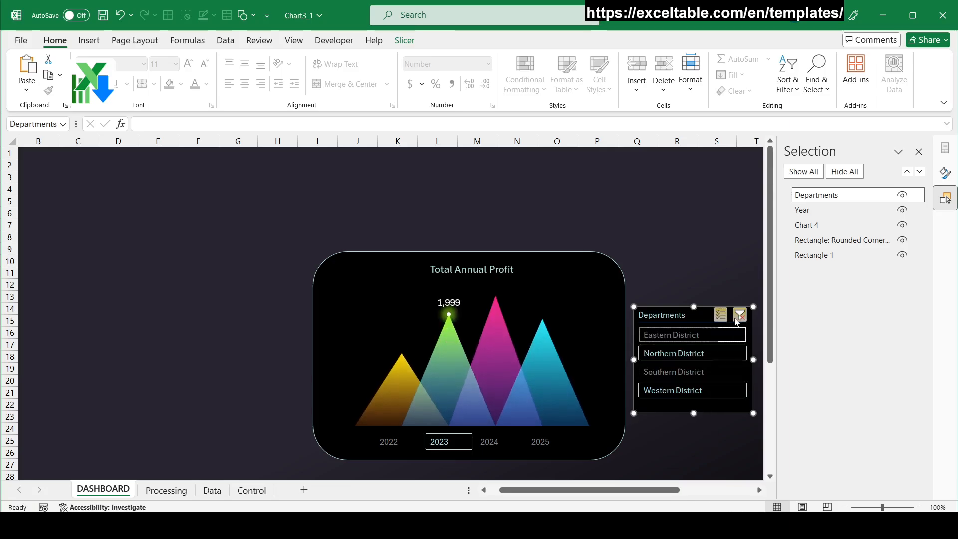
click(694, 336)
click(693, 372)
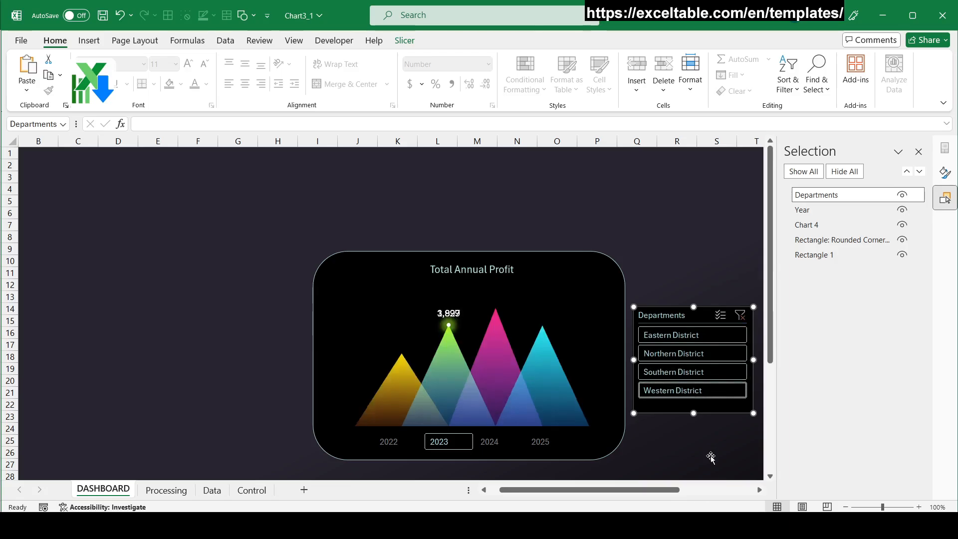
Switch the Year slicer through 2024 and 2025 with all districts included, finishing on 2022
click(489, 441)
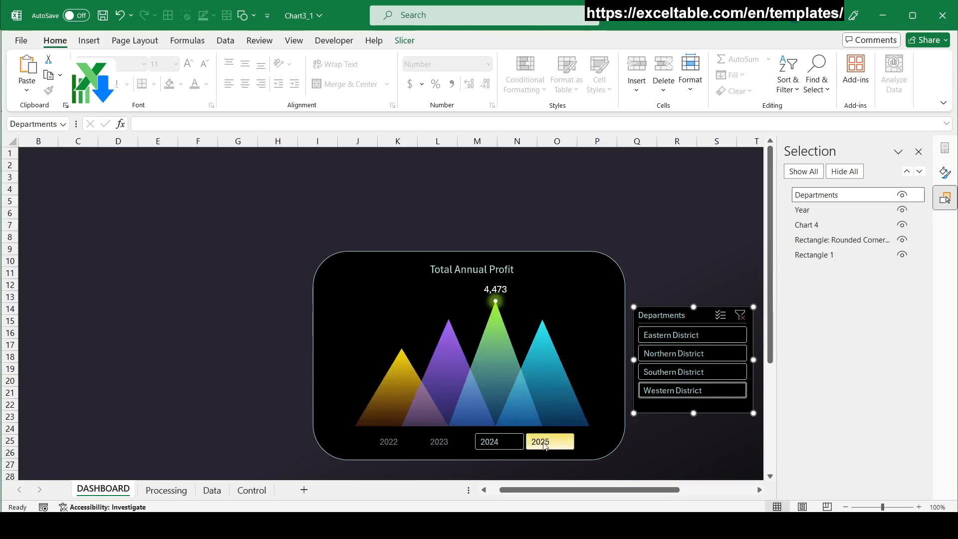
click(540, 441)
click(403, 445)
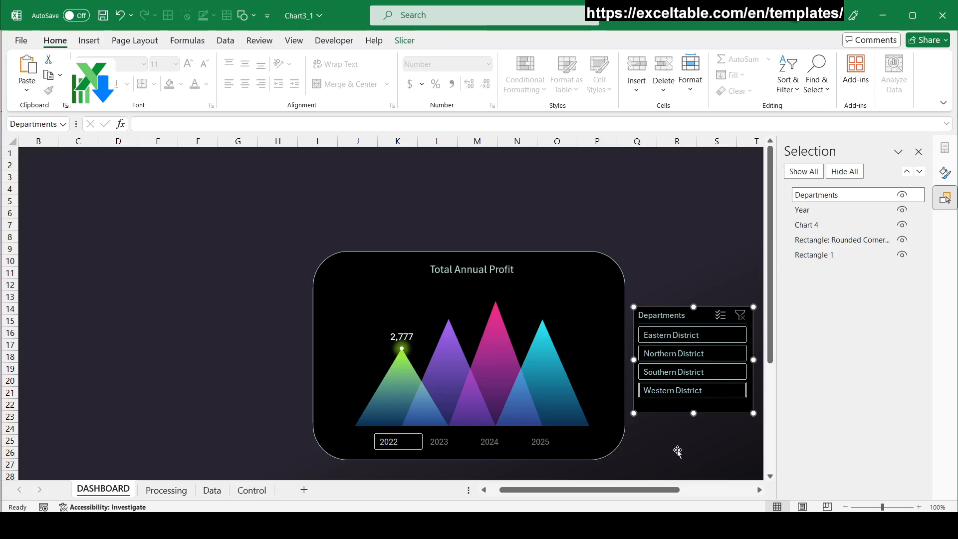
click(700, 446)
On the Processing sheet, total the Labeles column in cell H8 with =SUM(IFERROR(H2:H7,0))
click(166, 490)
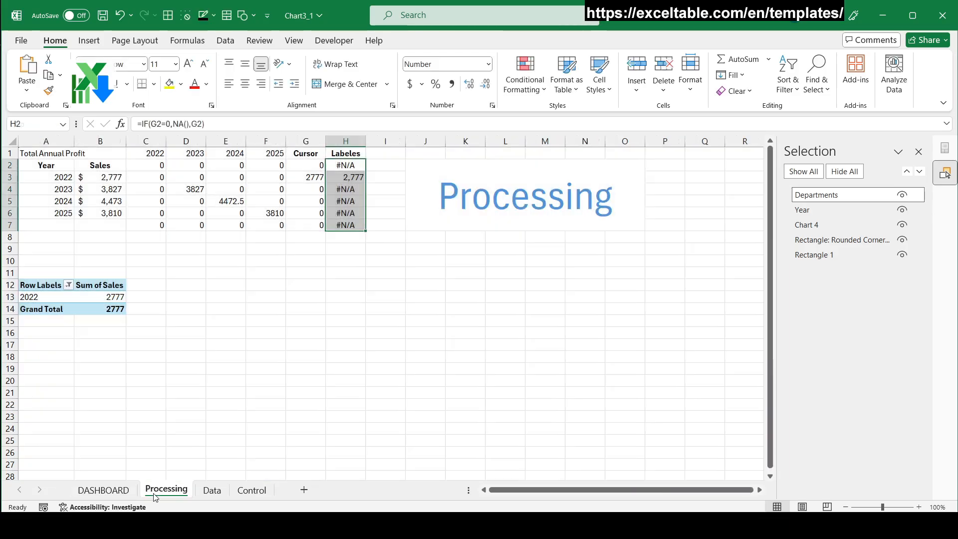
click(332, 237)
text(=)
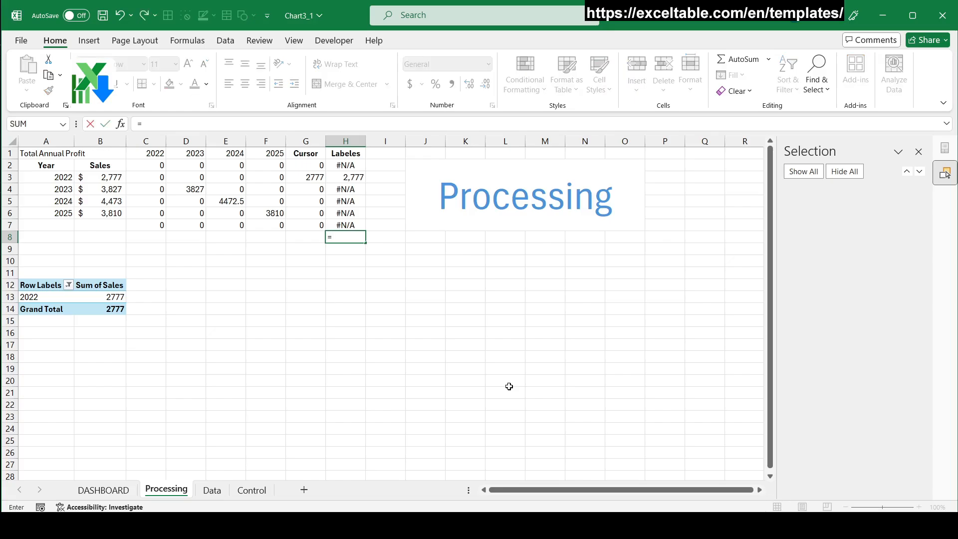
text(SUM()
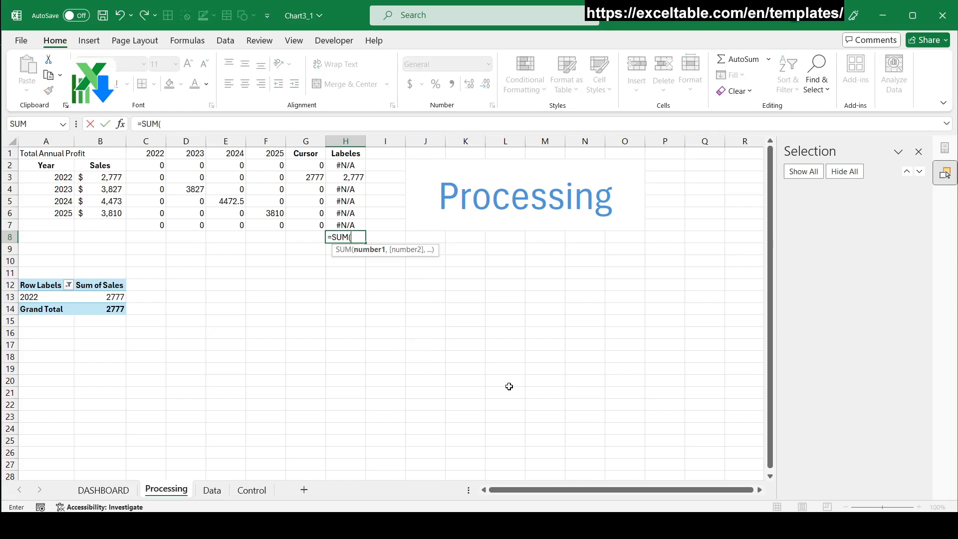
text(IFERROR()
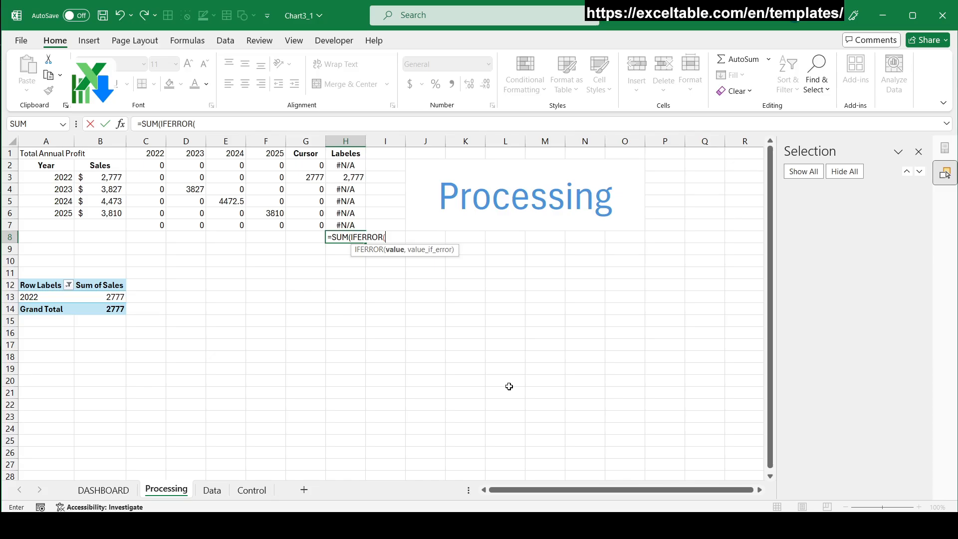
drag(346, 166, 347, 224)
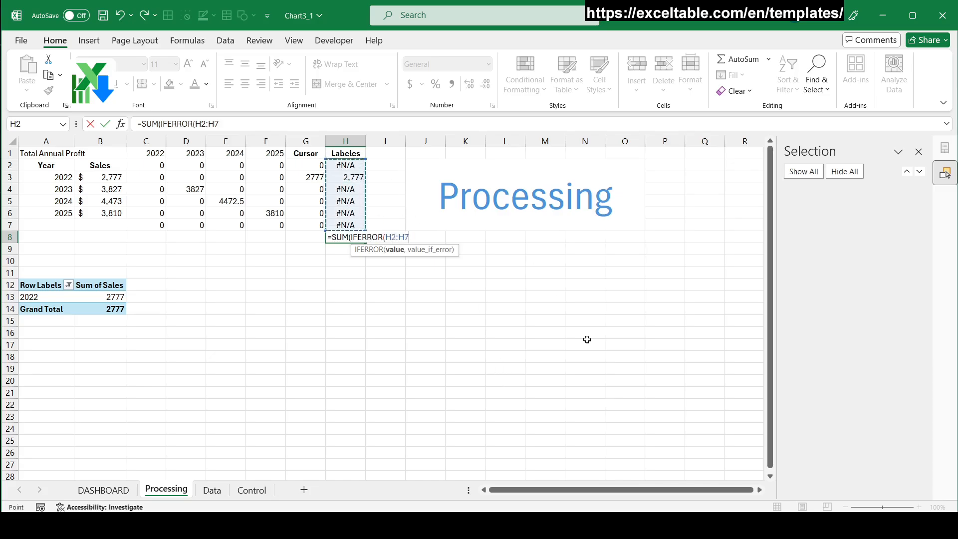
text())
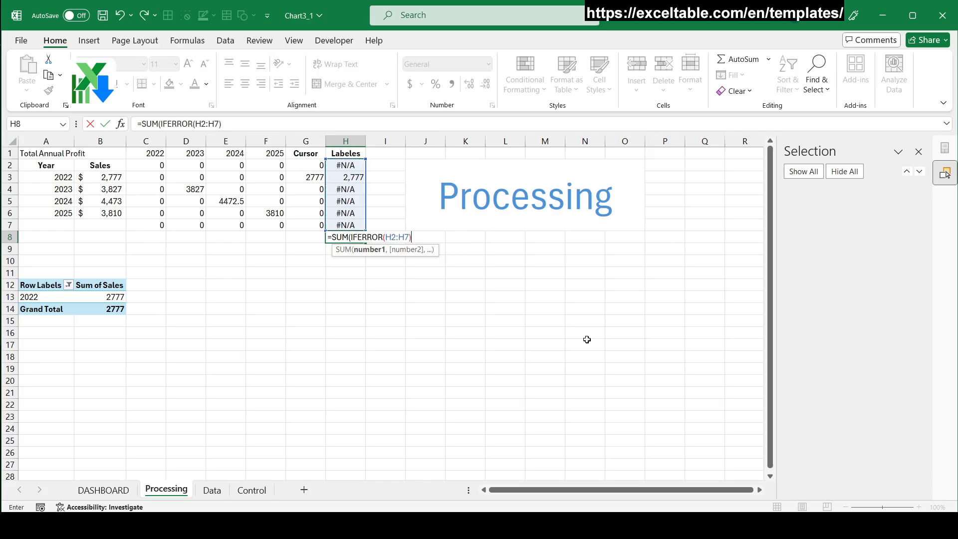
key(BackSpace)
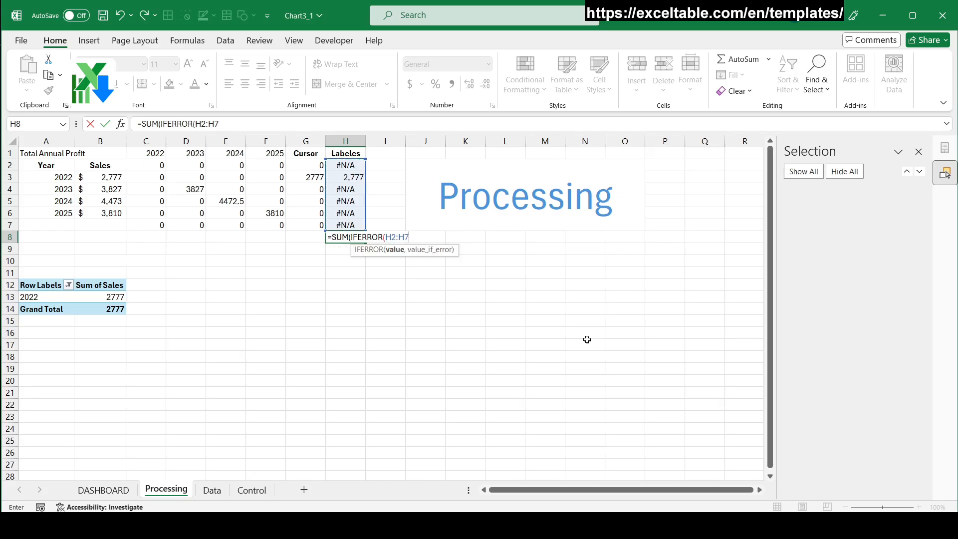
text(,0))
key(ctrl+Return)
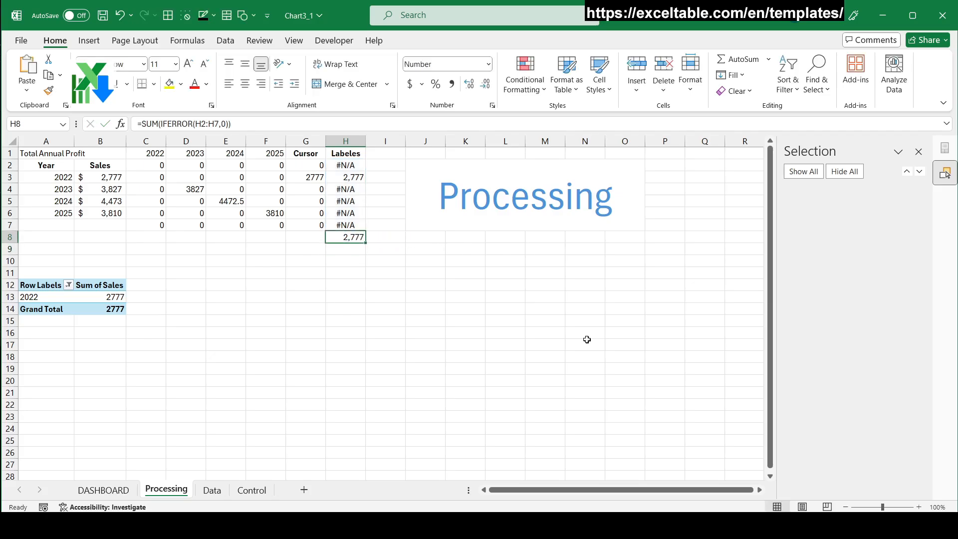
click(272, 121)
key(Escape)
Insert a text box about 1.1" by 0.43" above the chart card on the DASHBOARD sheet and link it to =Processing!H8
click(104, 490)
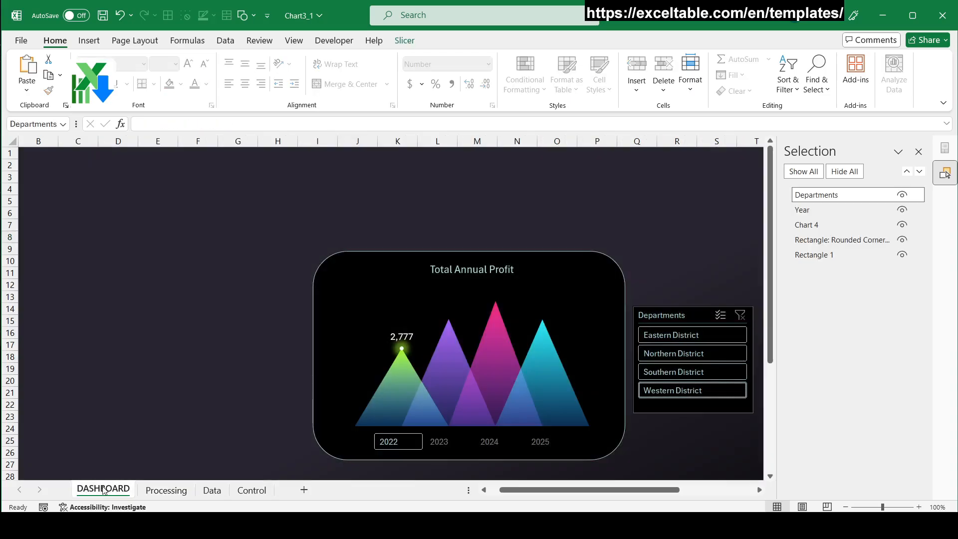
click(86, 42)
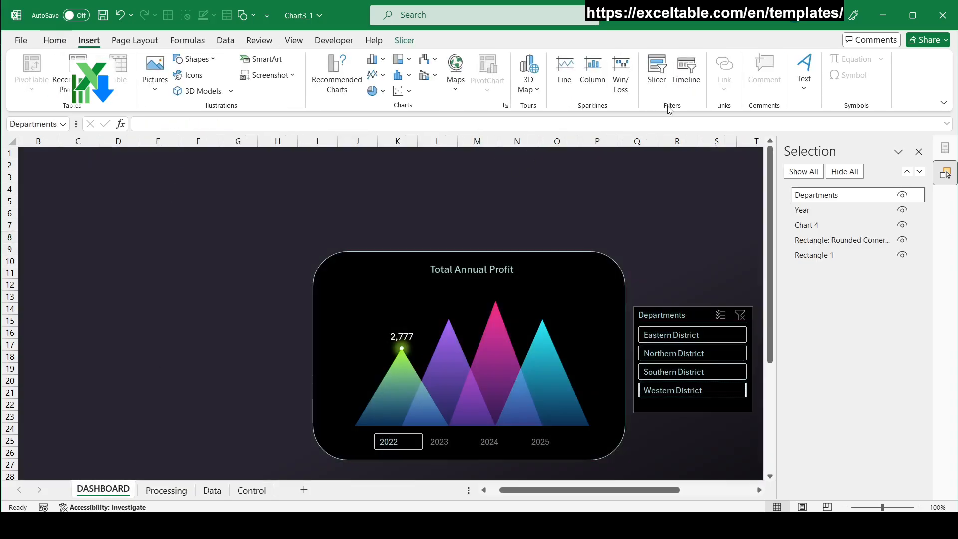
click(804, 75)
click(800, 140)
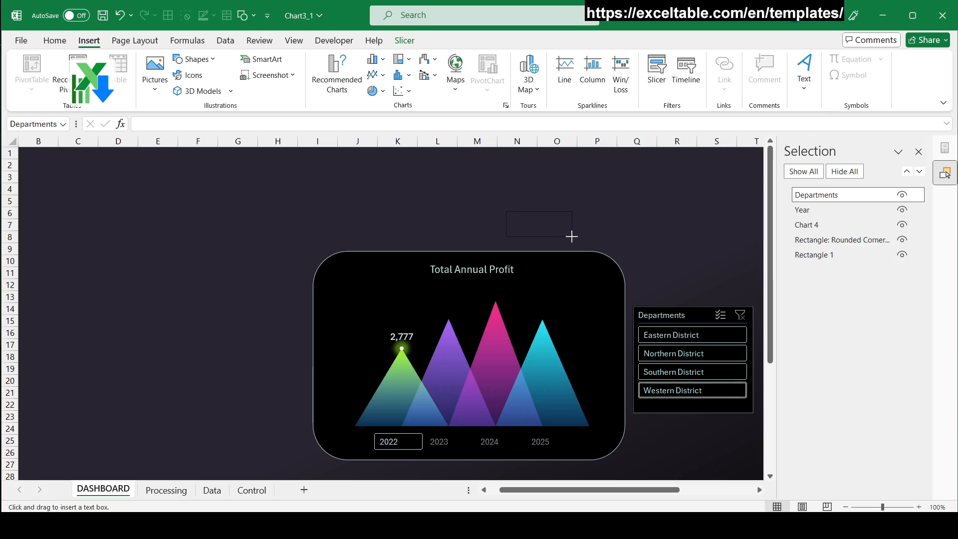
drag(572, 237, 572, 236)
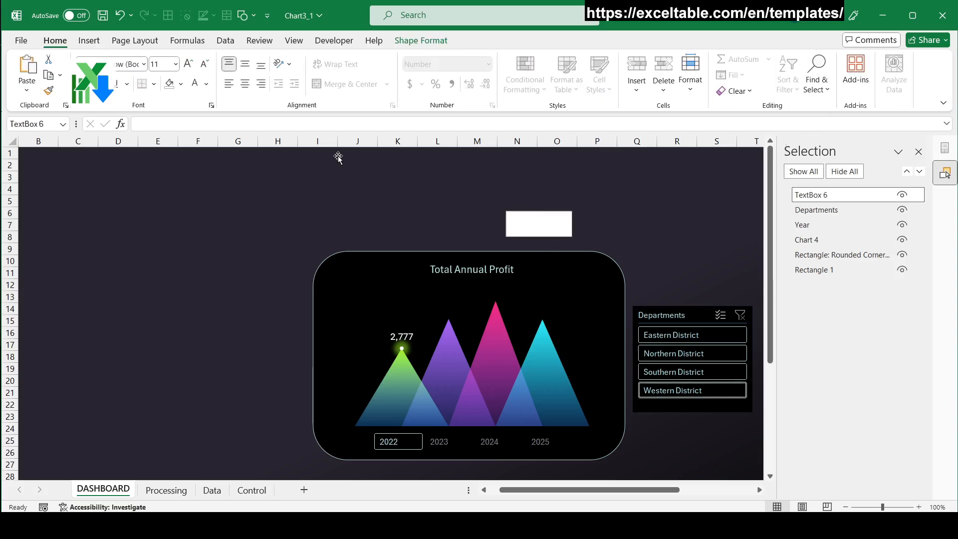
text(=)
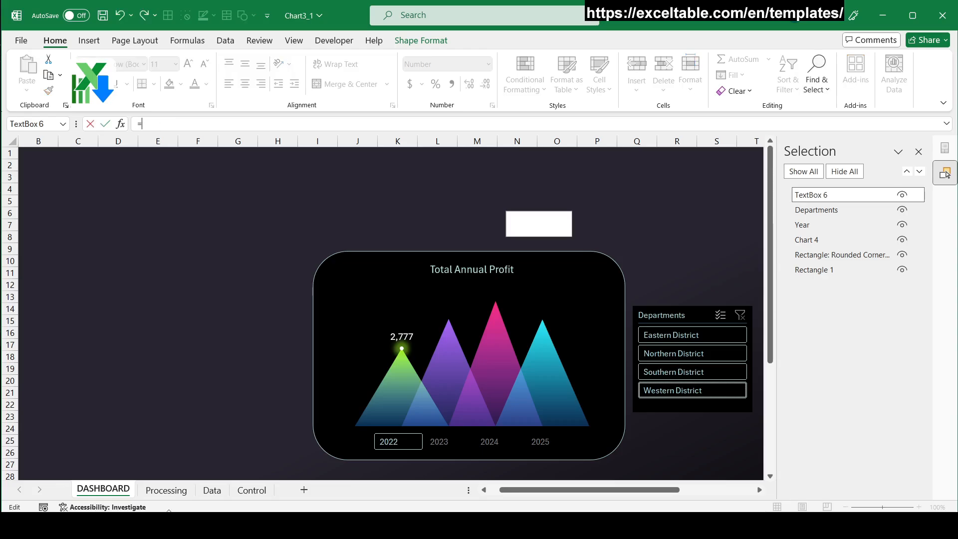
click(166, 490)
click(357, 234)
key(Return)
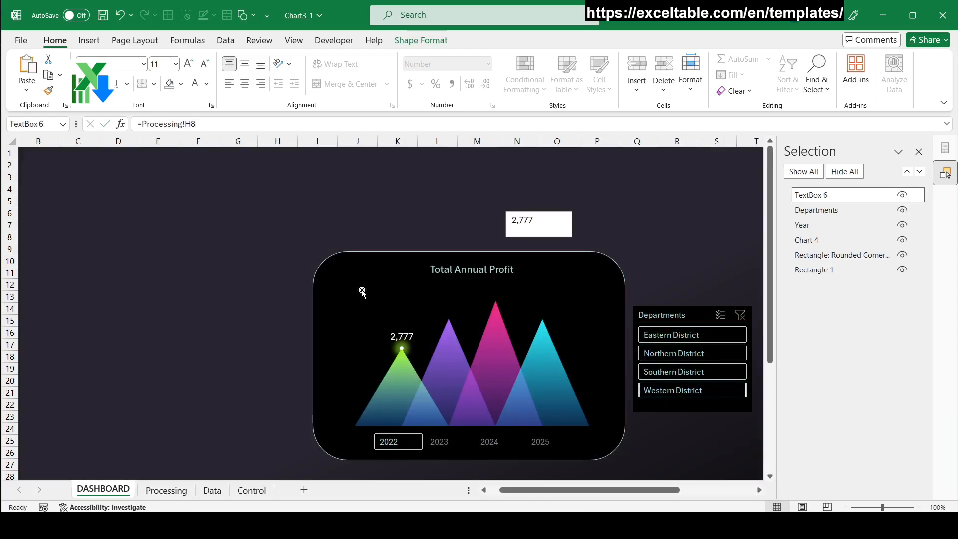
Remove the outline and the fill from the linked text box
click(421, 41)
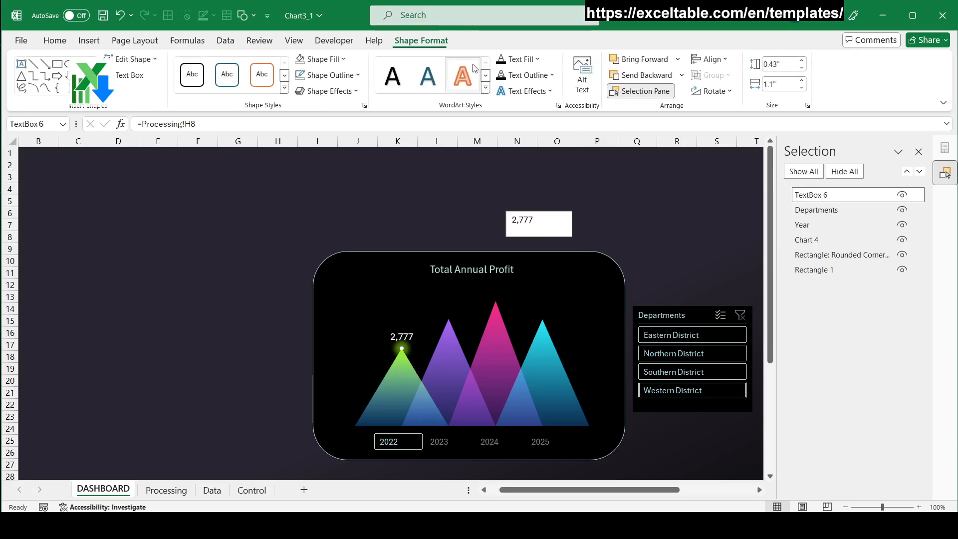
click(327, 75)
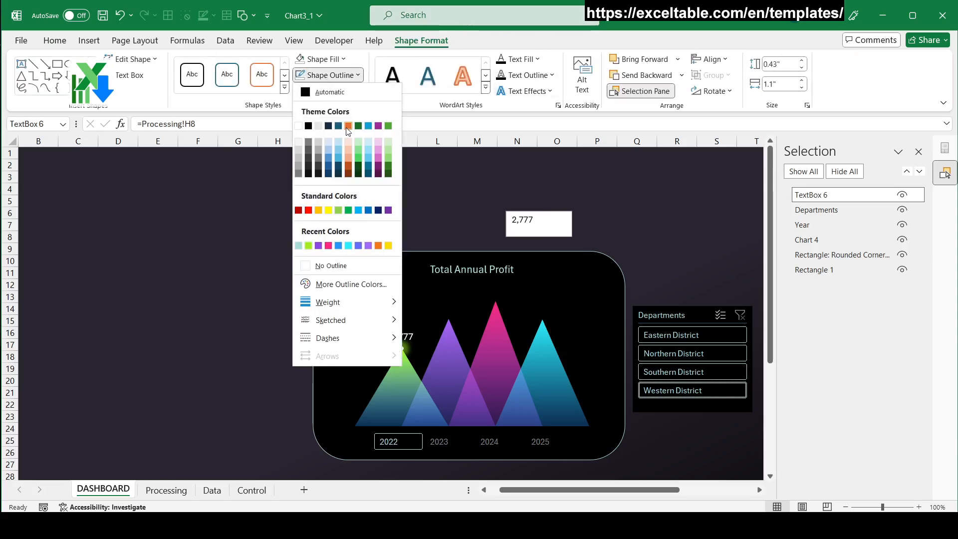
click(330, 265)
click(321, 59)
click(330, 249)
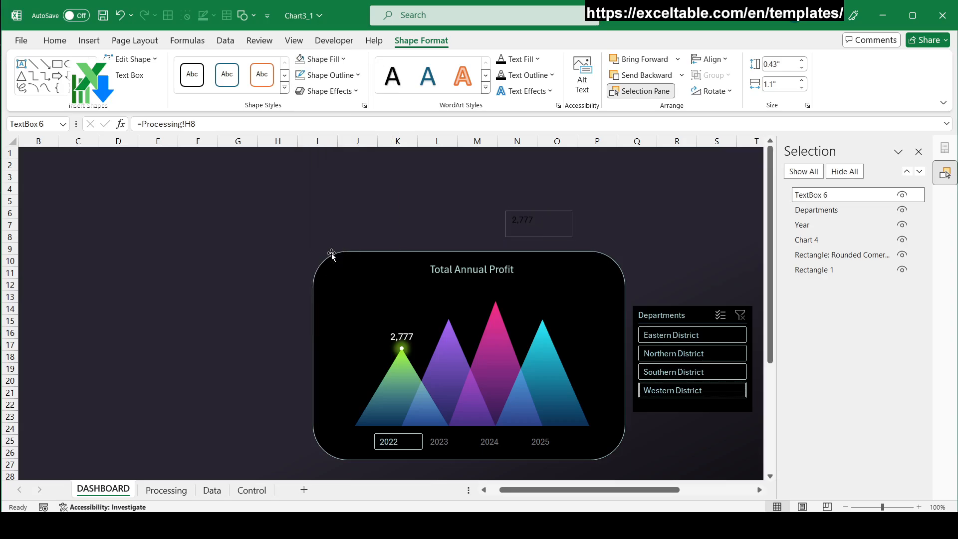
Make the text box's number white and right-aligned, and move the box into the chart card beside the Total Annual Profit title
click(51, 46)
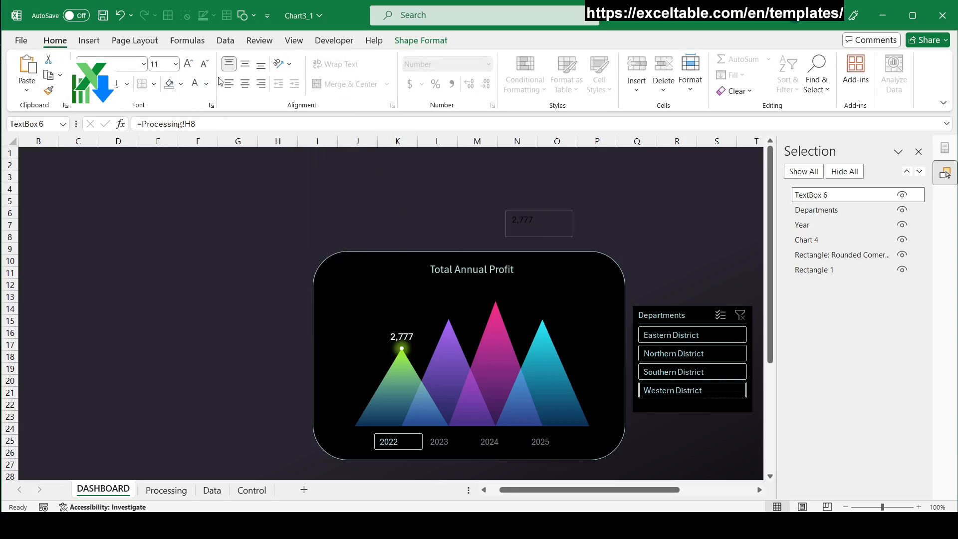
click(204, 88)
click(219, 137)
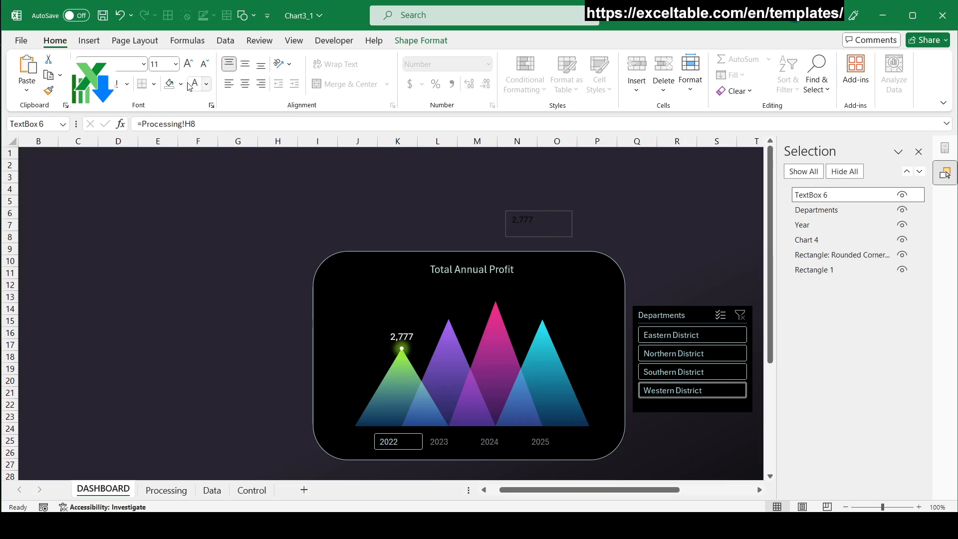
drag(551, 239, 582, 286)
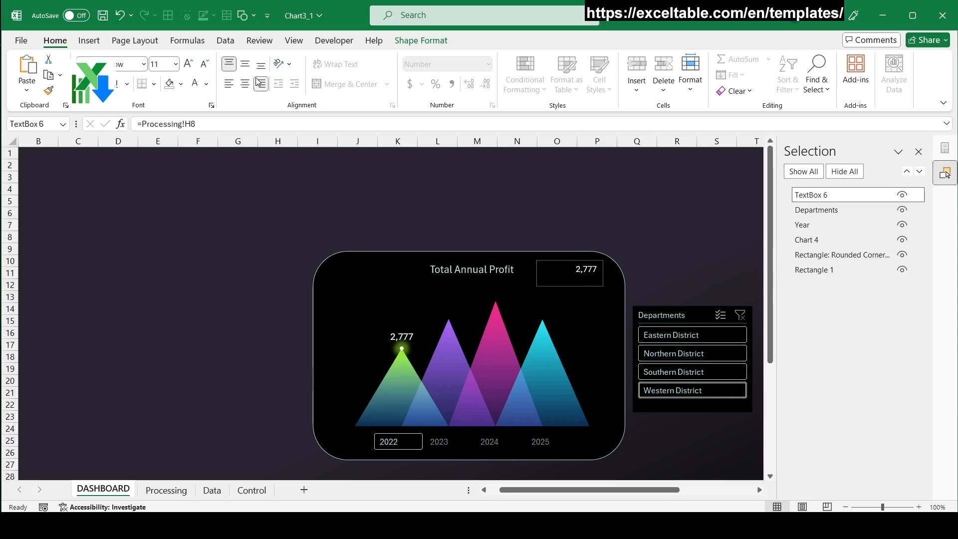
Enlarge the text box's number to 18 pt and nudge the box level with the chart title
click(189, 64)
click(189, 65)
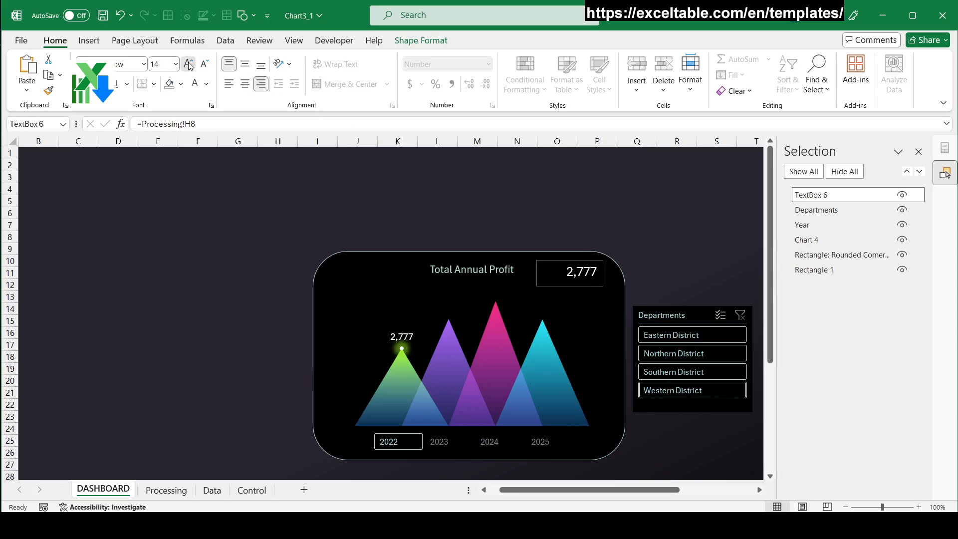
click(188, 65)
click(189, 65)
drag(551, 261, 542, 257)
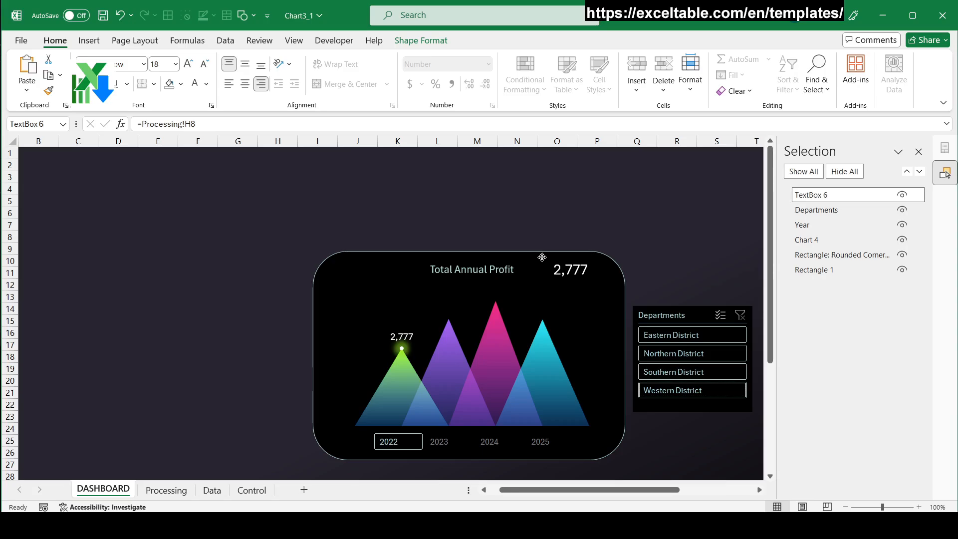
click(579, 203)
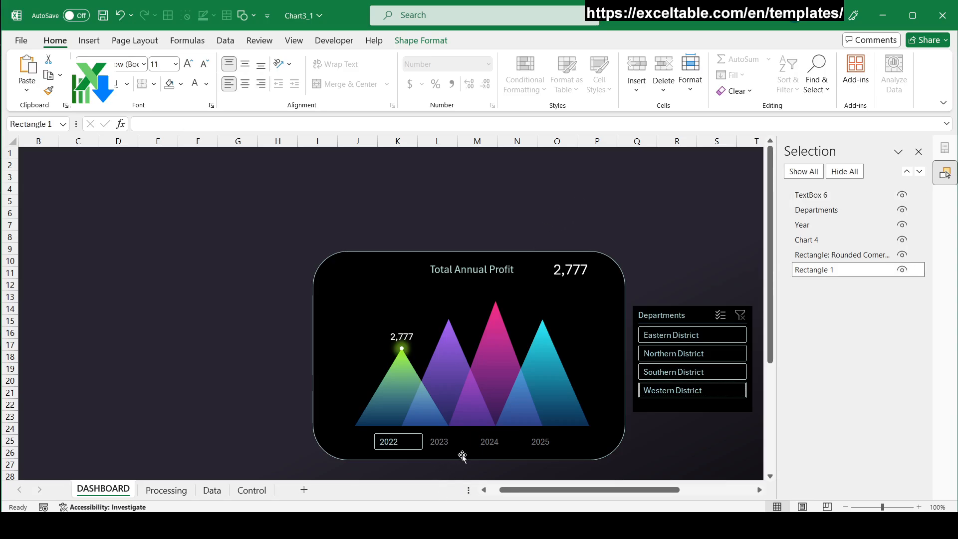
Test the total with 2024, 2023 and 2025 individually, with 2023 to 2025 together, and with all four years selected
click(489, 441)
click(448, 442)
click(550, 441)
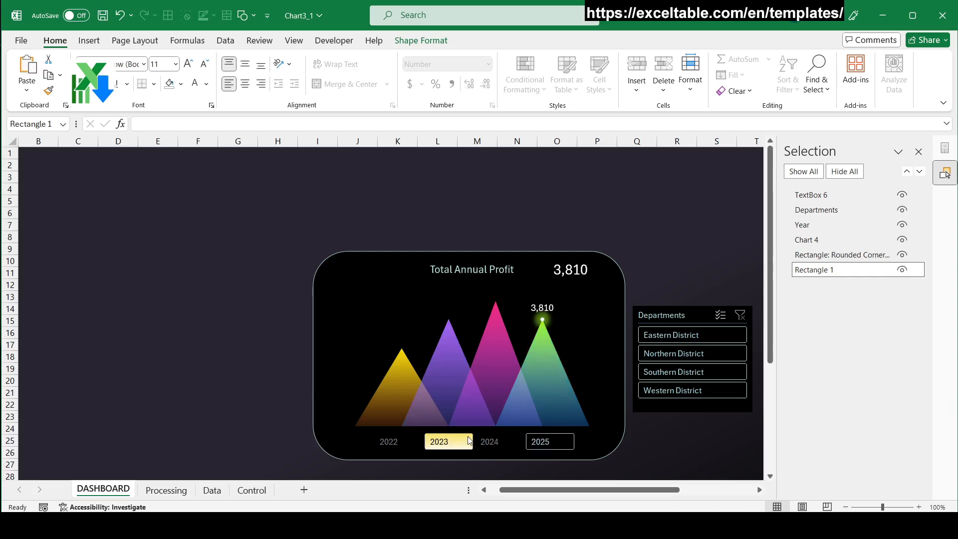
drag(448, 442, 560, 443)
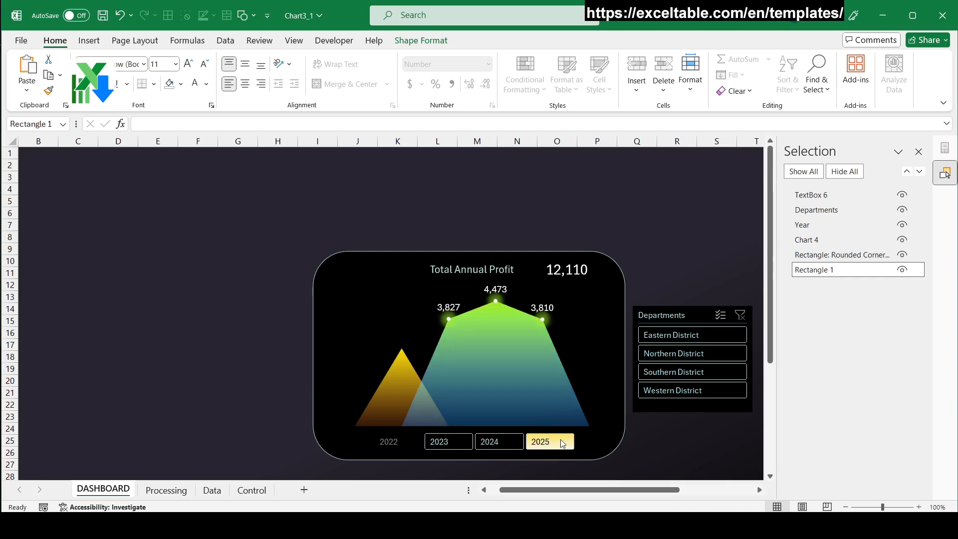
mouse_move(410, 441)
mouse_down()
mouse_move(492, 443)
mouse_move(410, 446)
mouse_up()
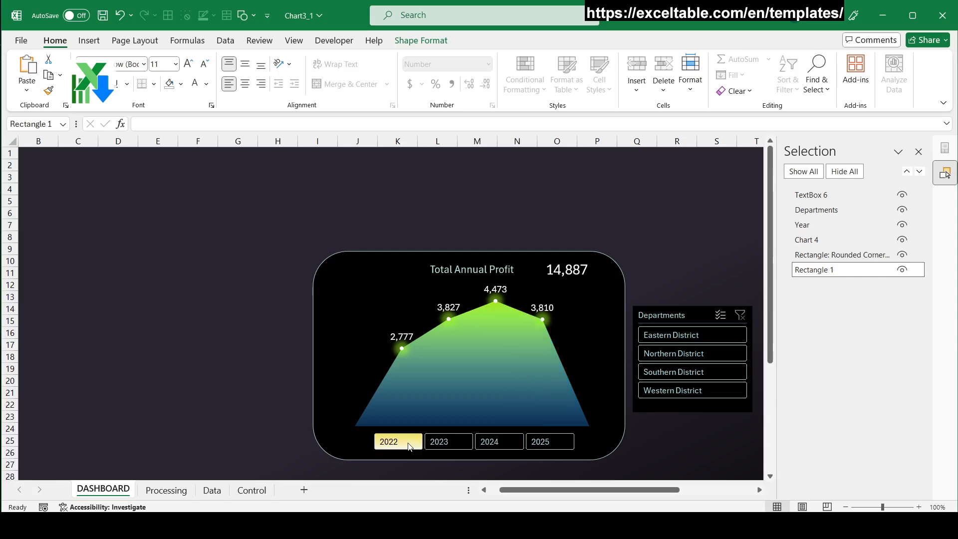
Limit the years to 2024 and test the total across Northern, Southern, Western and Eastern District, finishing on Western District
click(684, 356)
click(493, 442)
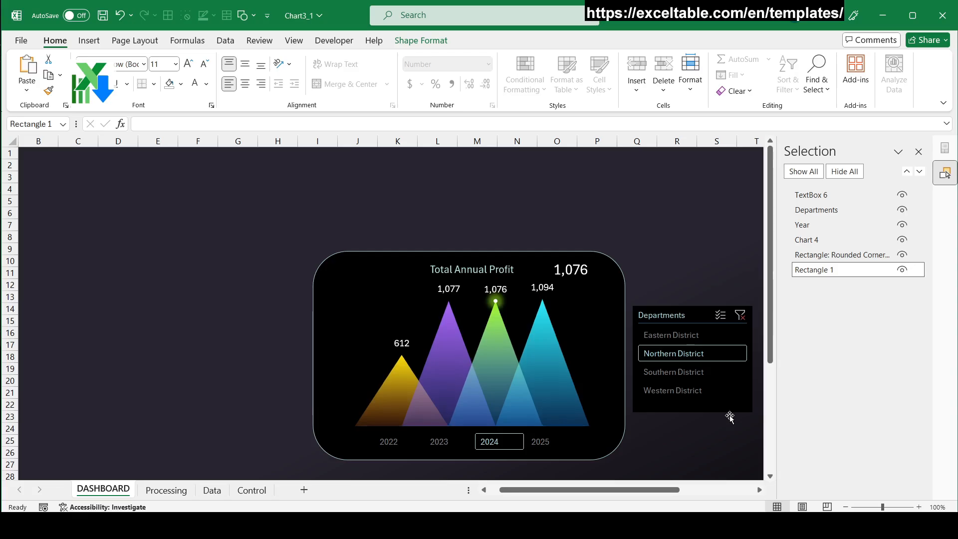
click(678, 372)
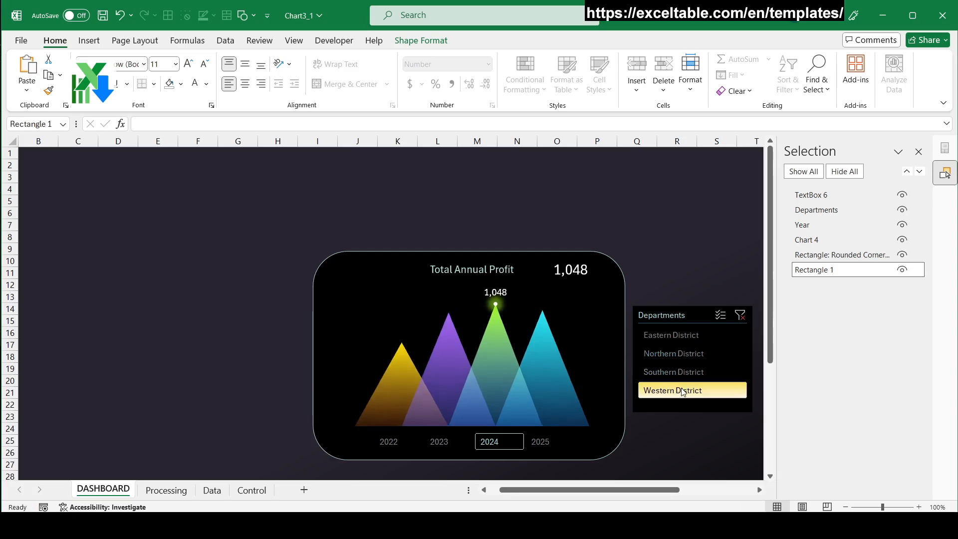
click(683, 391)
click(681, 334)
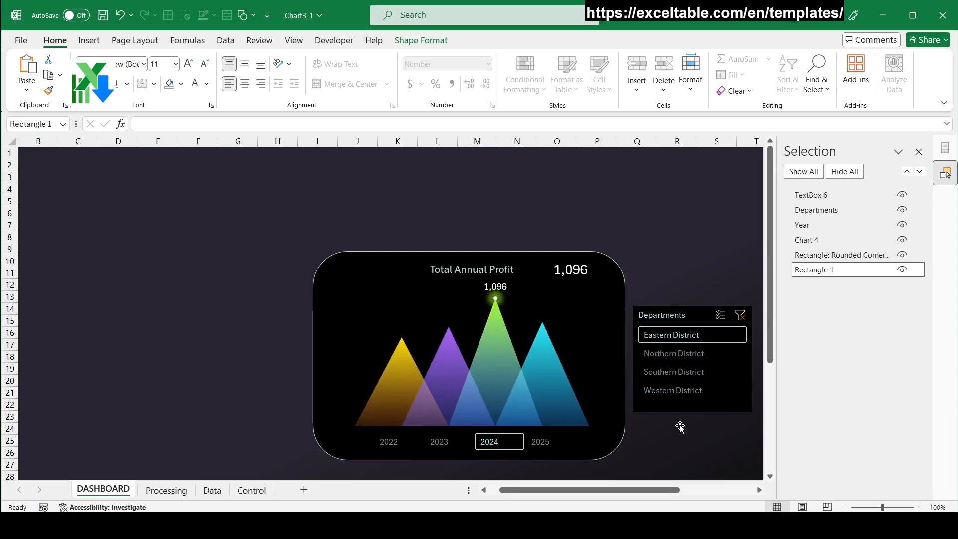
click(681, 391)
Test single years and the full year range for Western District, finishing with every year except 2024 selected
drag(389, 442, 554, 442)
click(499, 442)
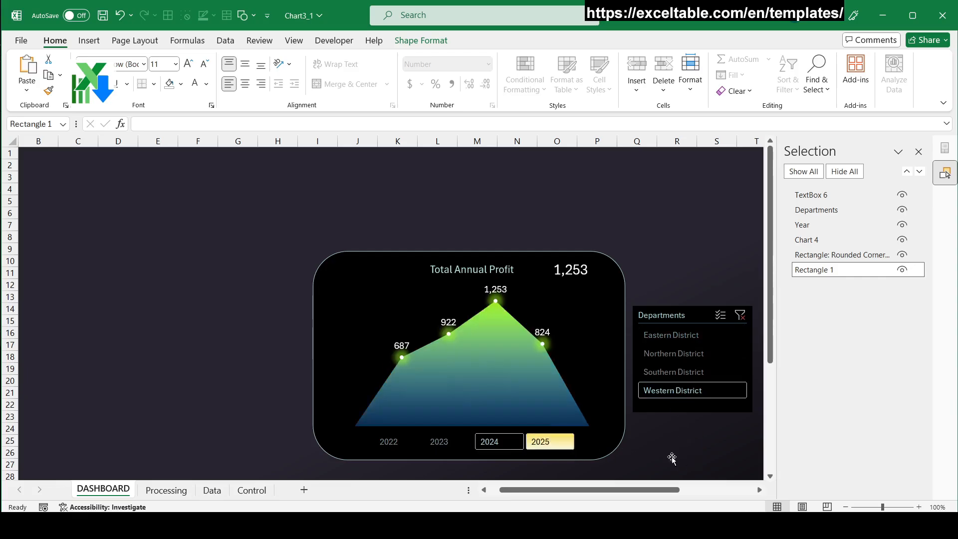
click(398, 442)
click(451, 442)
drag(549, 441, 369, 446)
ctrl+click(499, 442)
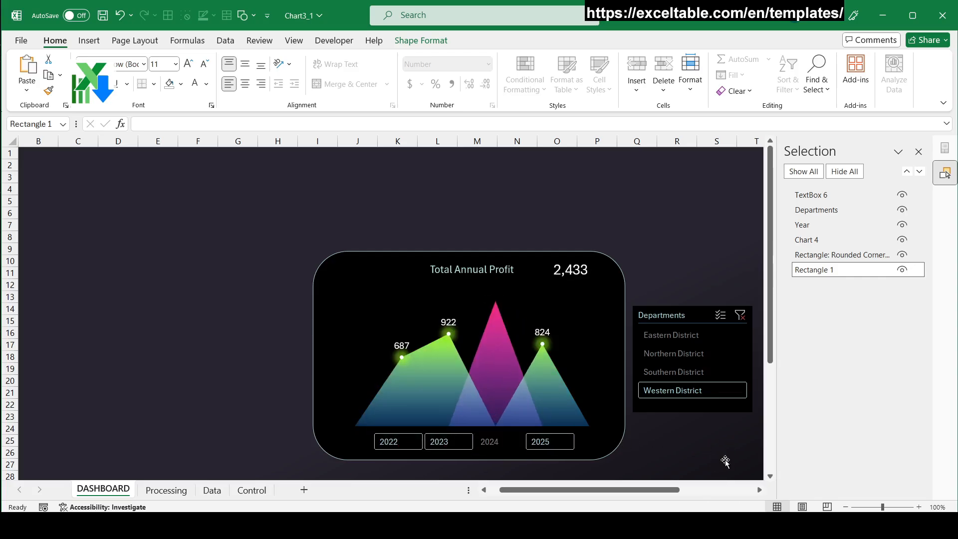
Clear the Departments filter and select only 2023 in the Year slicer
click(740, 315)
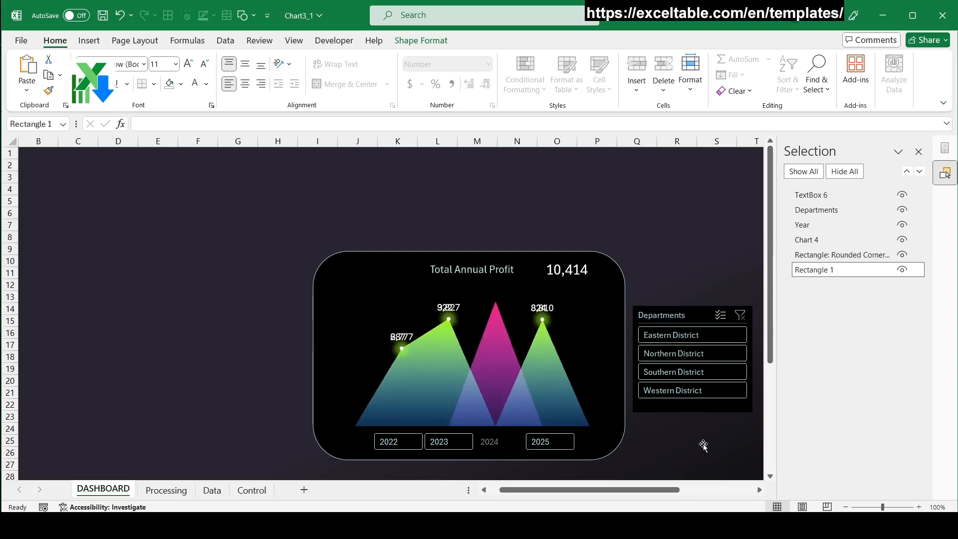
click(427, 442)
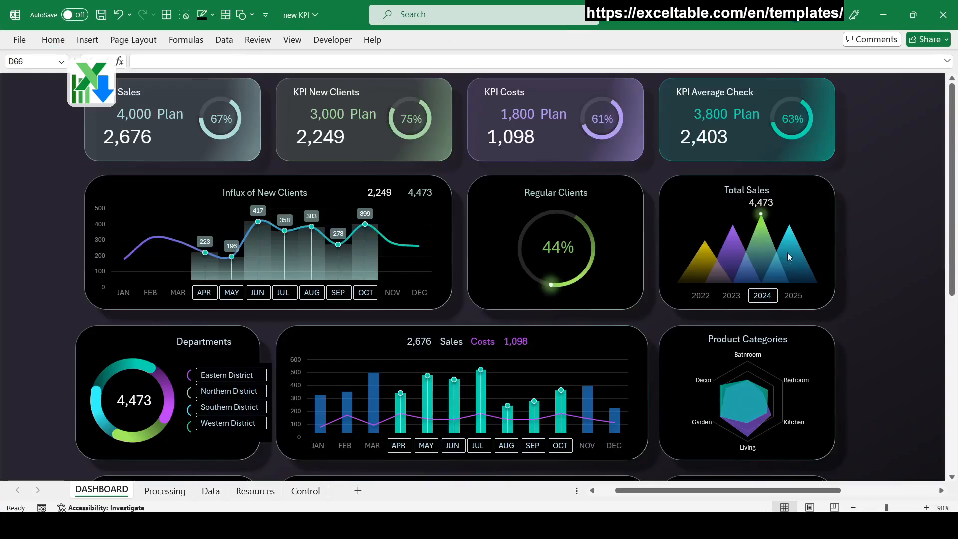
In the new KPI workbook, switch the Total Sales chart through 2023, 2022 and 2025, finishing on 2024
click(732, 296)
click(703, 296)
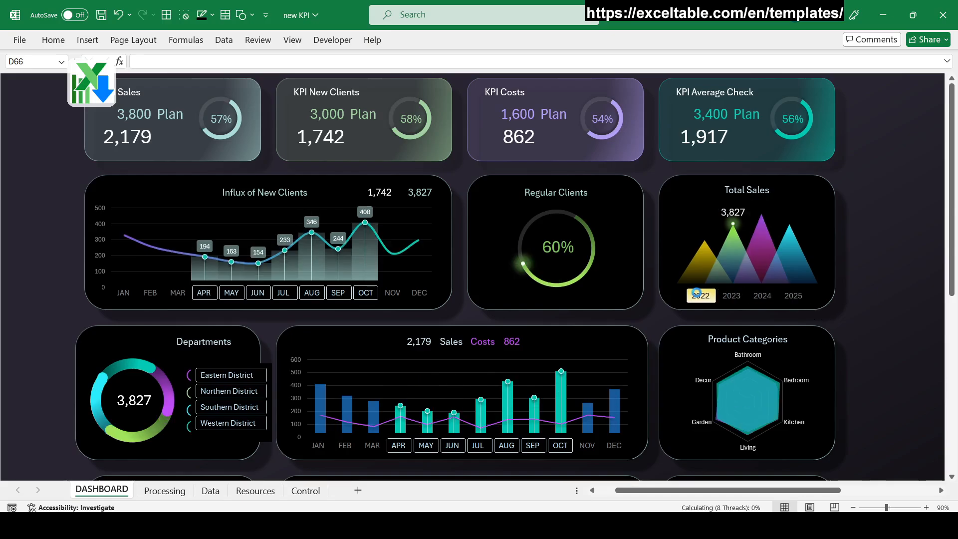
click(793, 295)
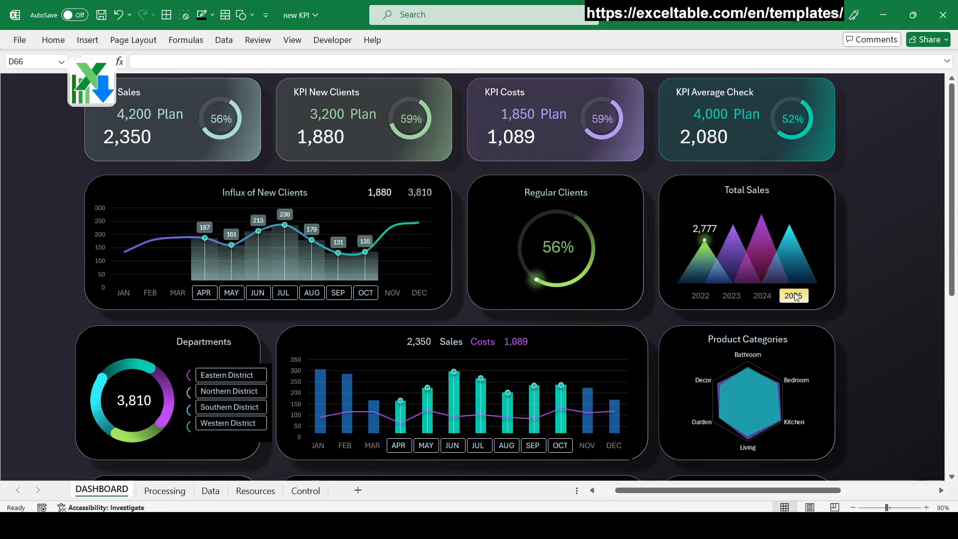
click(763, 296)
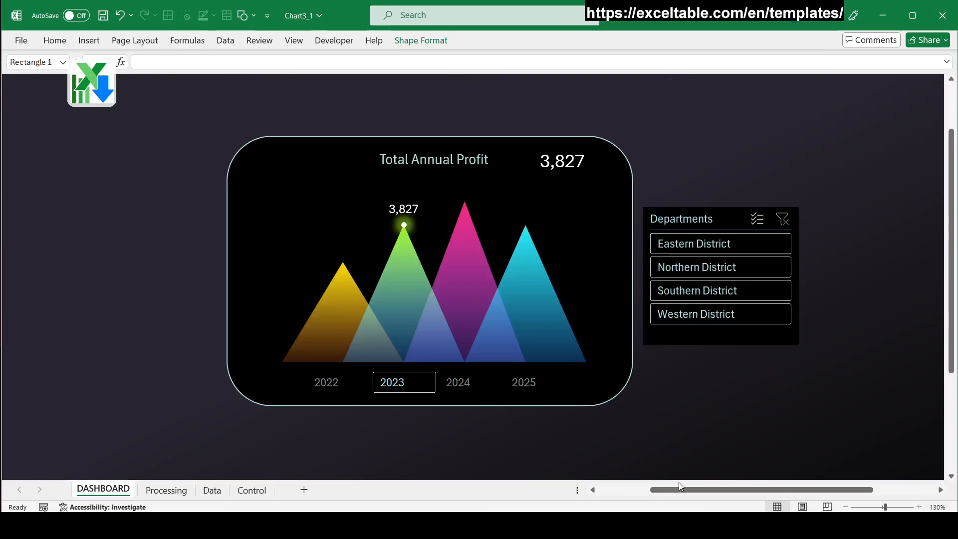
Back in the Chart3_1 dashboard, switch the Year slicer through 2024, 2025 and 2022, finishing on 2023
click(474, 387)
click(524, 391)
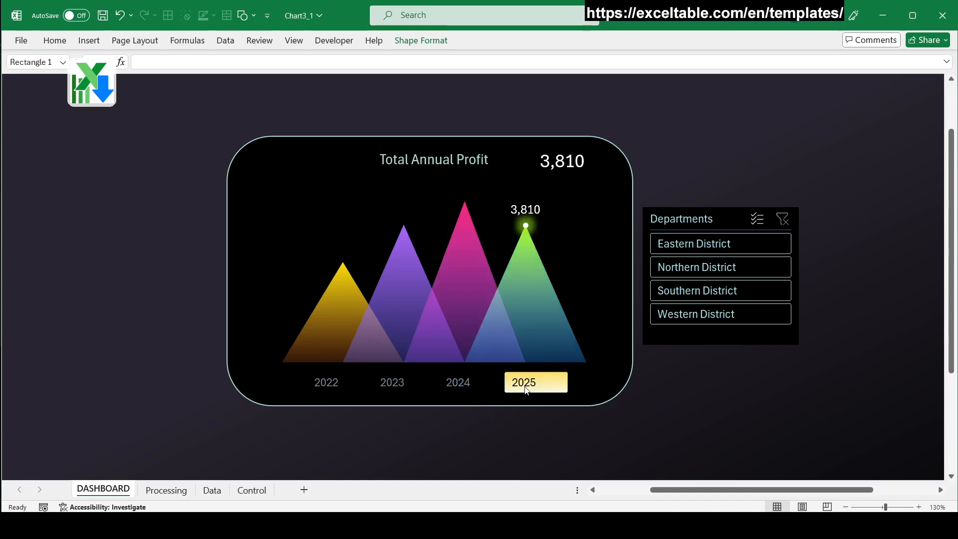
click(327, 385)
click(383, 390)
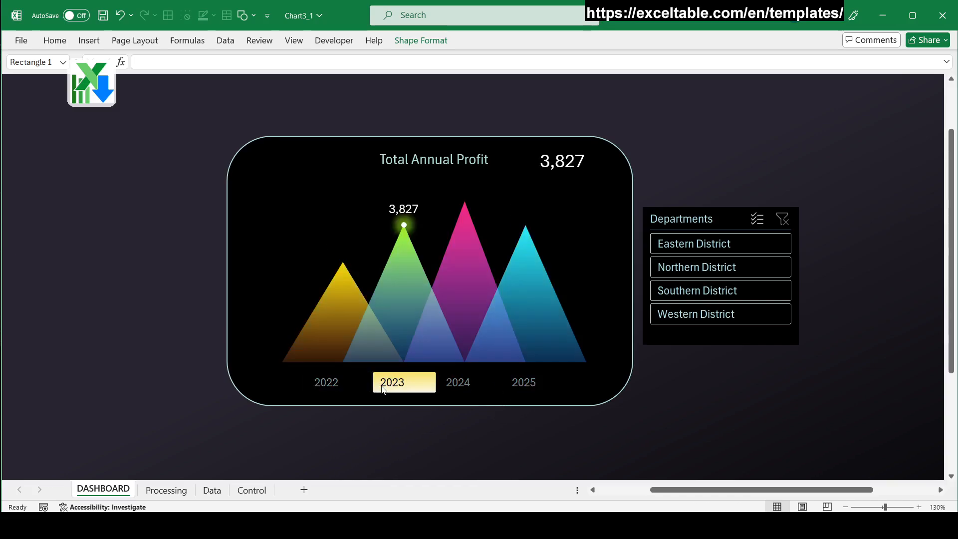